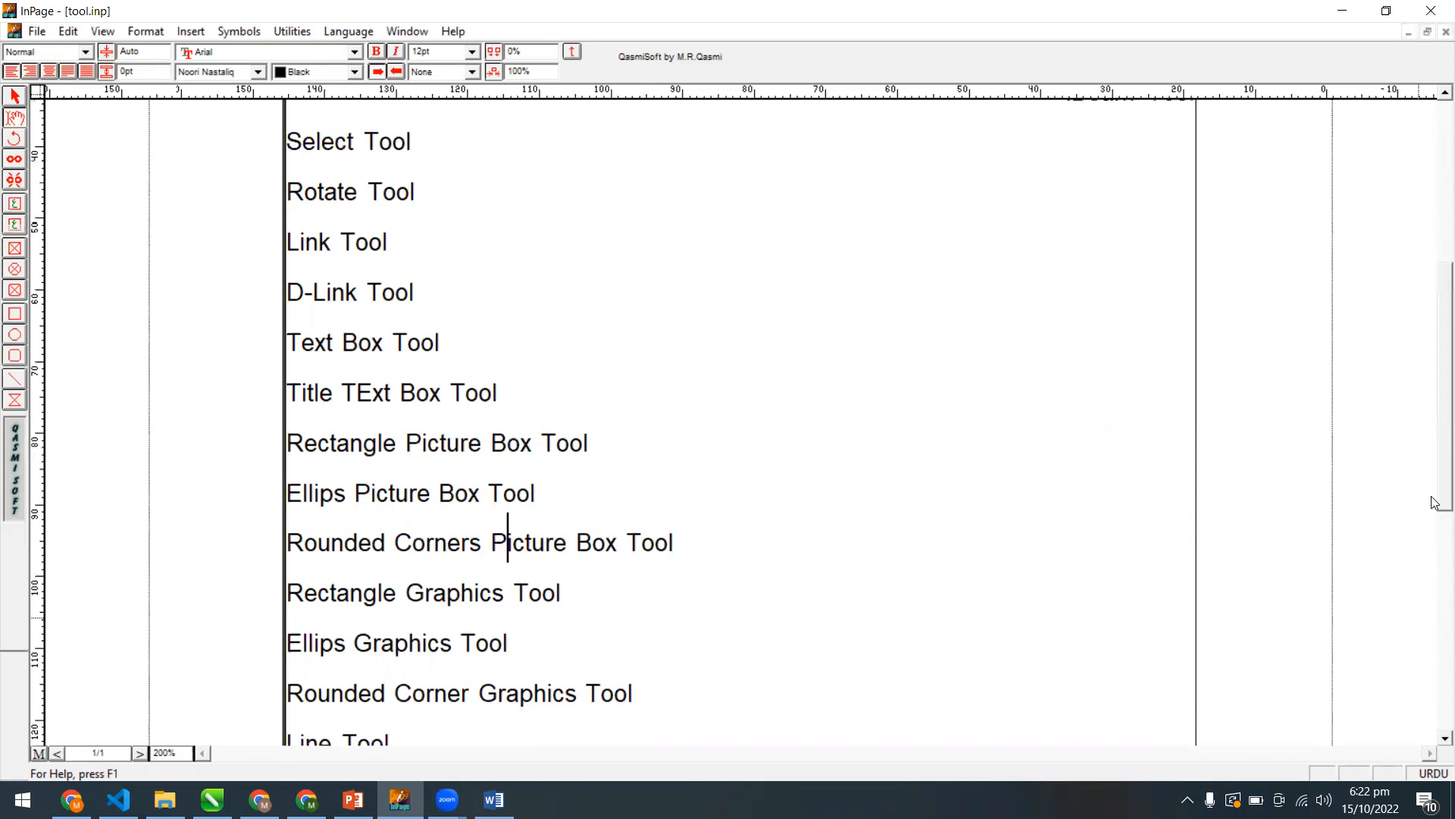
Draw a rectangular picture box about 28 by 25 mm in the blank area beside the tool list.
{"action": "left_click", "coordinate": [15, 249]}
{"action": "left_click", "coordinate": [15, 290]}
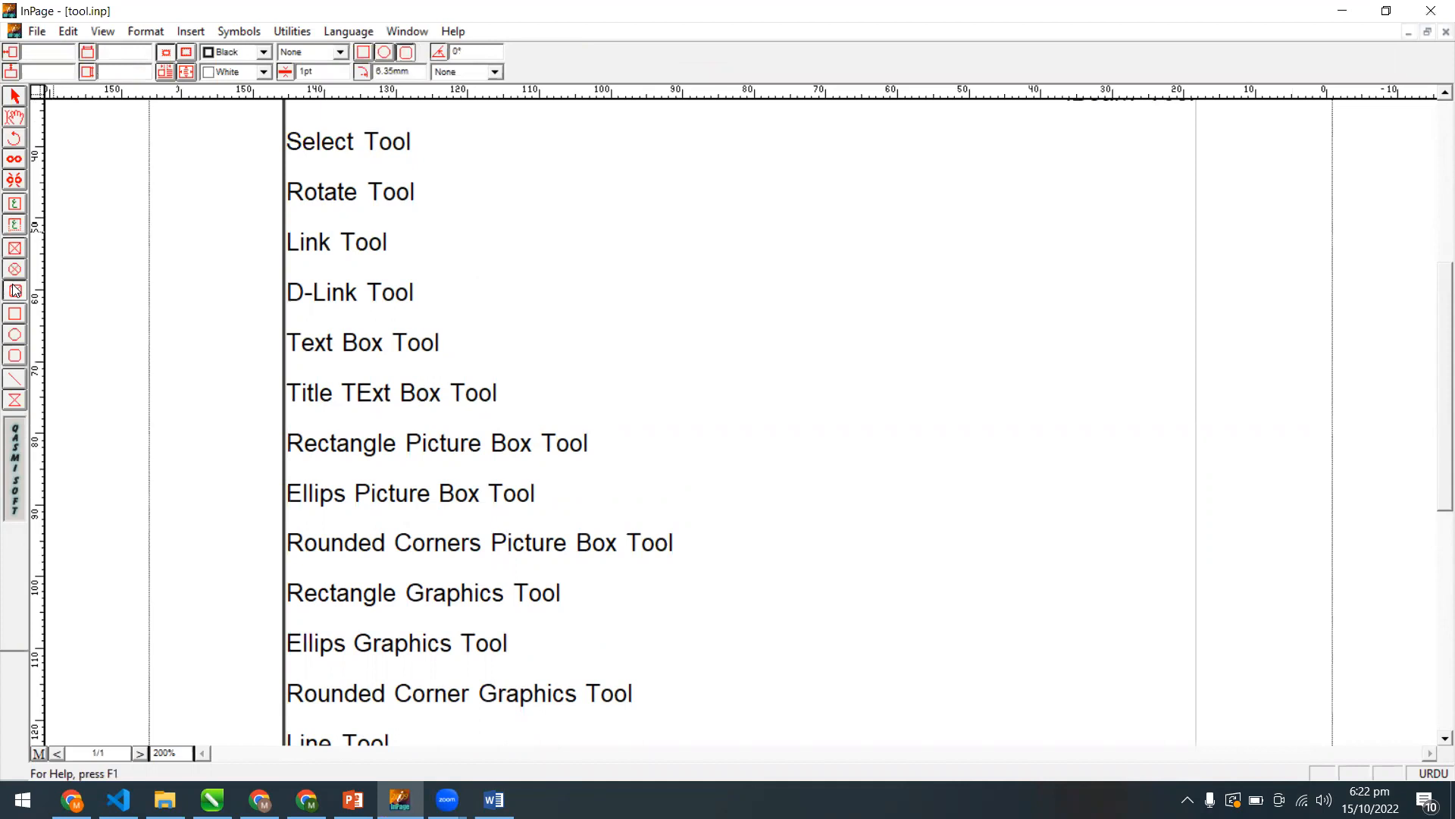
{"action": "left_click", "coordinate": [17, 253]}
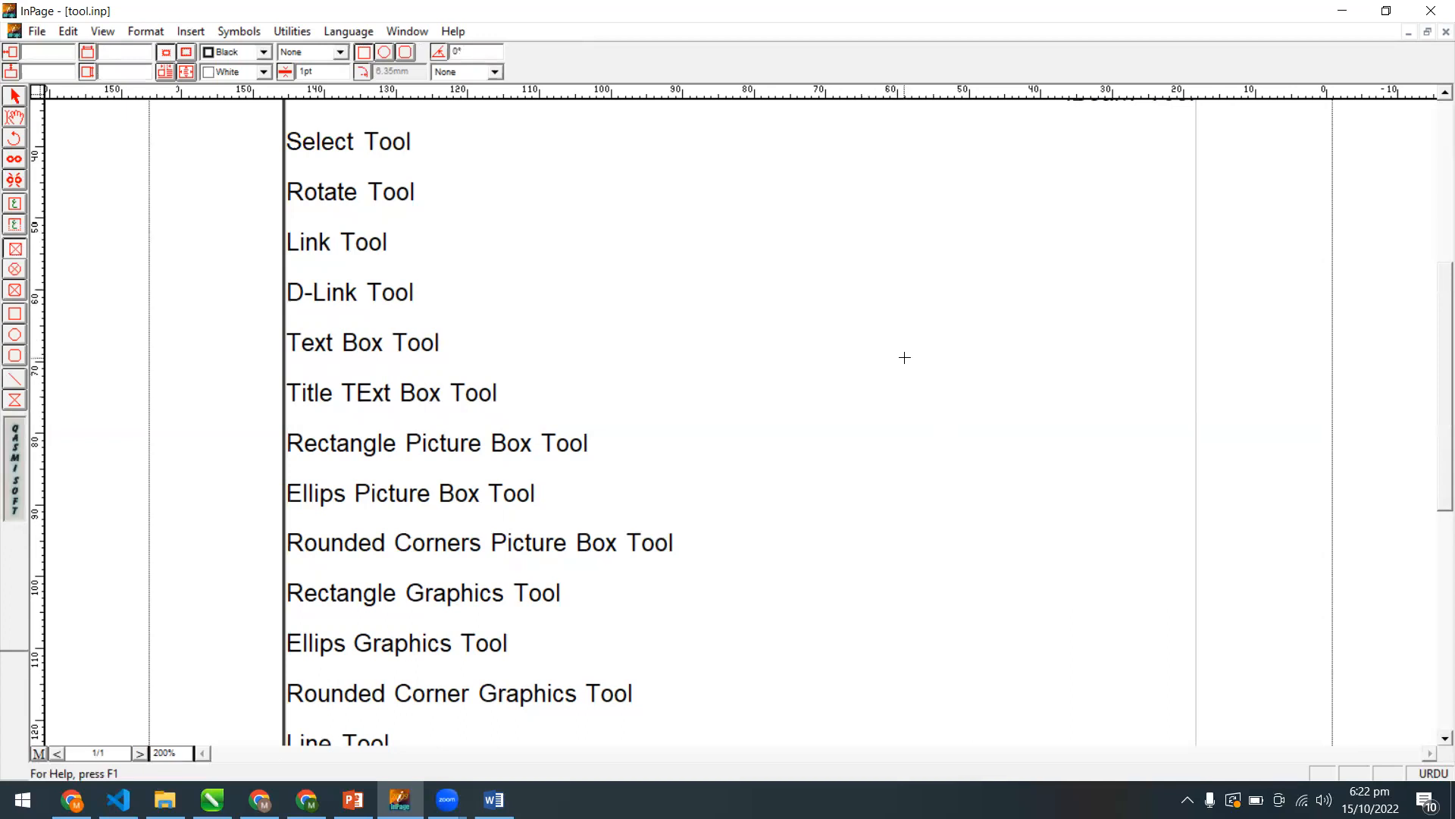
{"action": "left_click_drag", "start_coordinate": [991, 466], "coordinate": [1069, 529]}
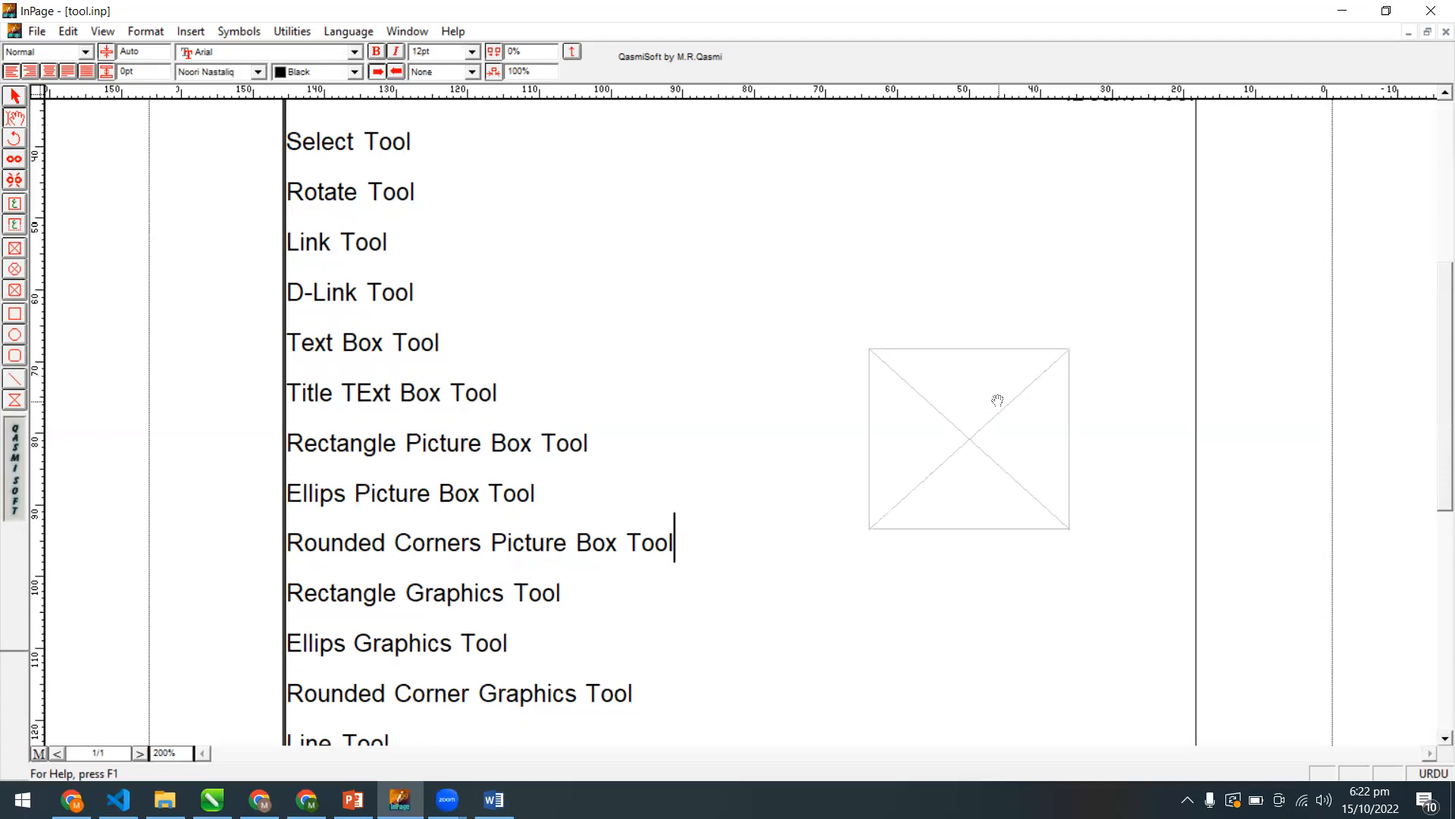
Move the rectangular picture box around the page and leave it at about 10.5 mm across and 62.3 mm down.
{"action": "left_click", "coordinate": [14, 96]}
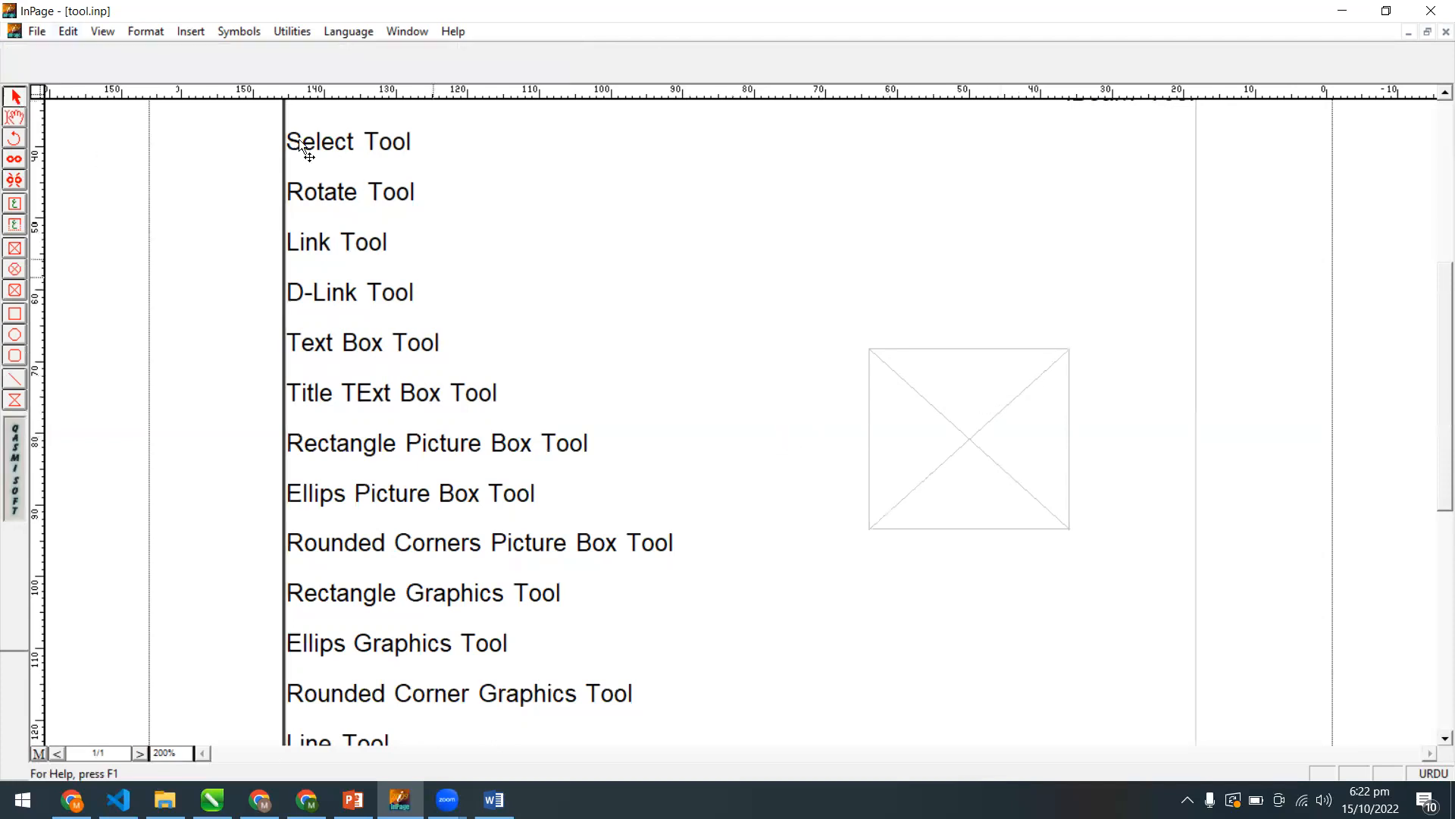
{"action": "double_click", "coordinate": [891, 502]}
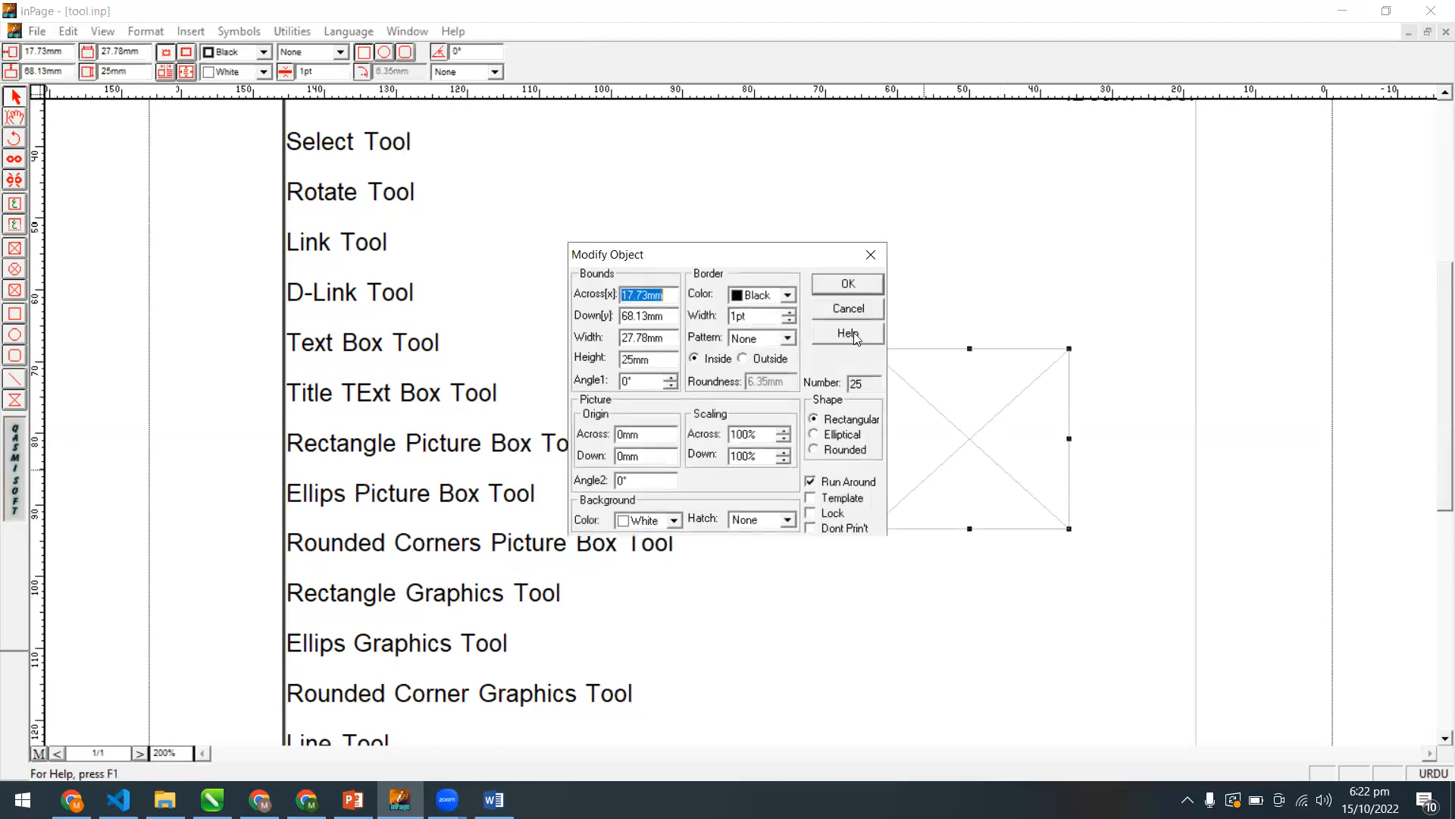
{"action": "left_click", "coordinate": [853, 303]}
{"action": "left_click_drag", "start_coordinate": [992, 438], "coordinate": [1008, 369]}
{"action": "left_click_drag", "start_coordinate": [989, 465], "coordinate": [922, 469]}
{"action": "left_click_drag", "start_coordinate": [881, 398], "coordinate": [840, 323]}
{"action": "left_click_drag", "start_coordinate": [956, 424], "coordinate": [1023, 482]}
{"action": "left_click_drag", "start_coordinate": [779, 352], "coordinate": [733, 311]}
{"action": "double_click", "coordinate": [733, 311]}
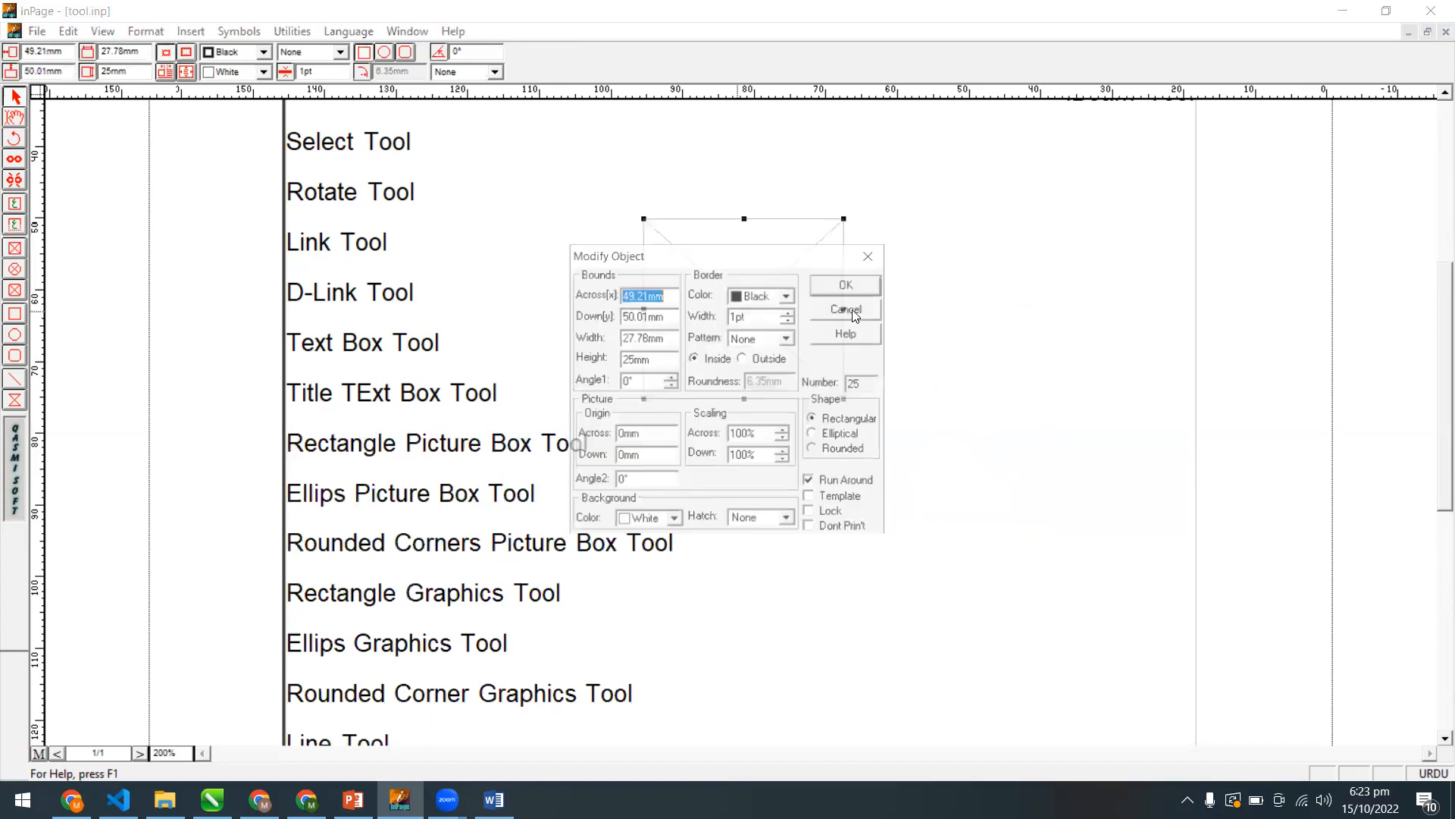
{"action": "left_click", "coordinate": [855, 316]}
{"action": "left_click", "coordinate": [1044, 315]}
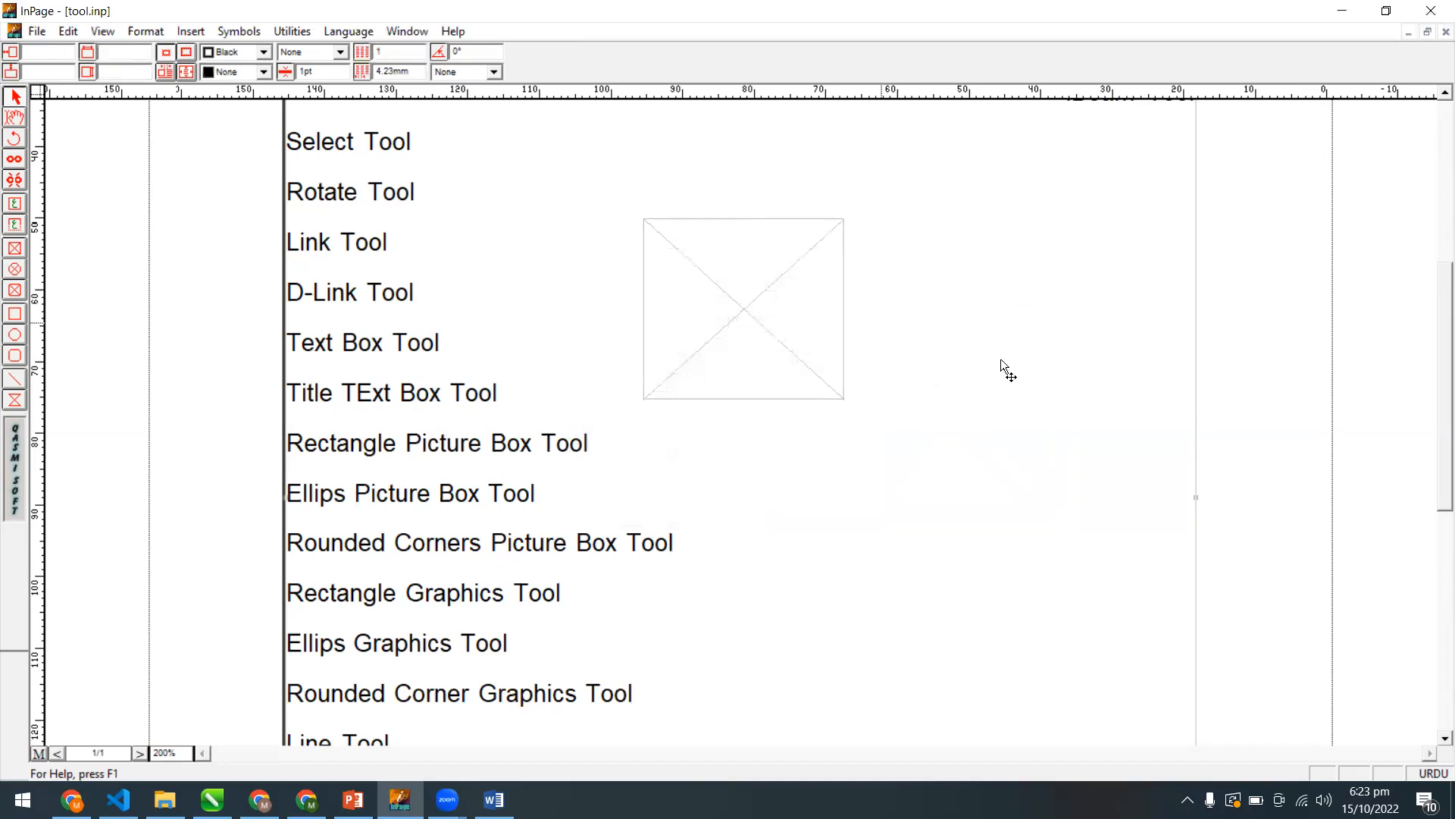
{"action": "left_click_drag", "start_coordinate": [786, 317], "coordinate": [1071, 321]}
{"action": "left_click_drag", "start_coordinate": [1062, 414], "coordinate": [1055, 497]}
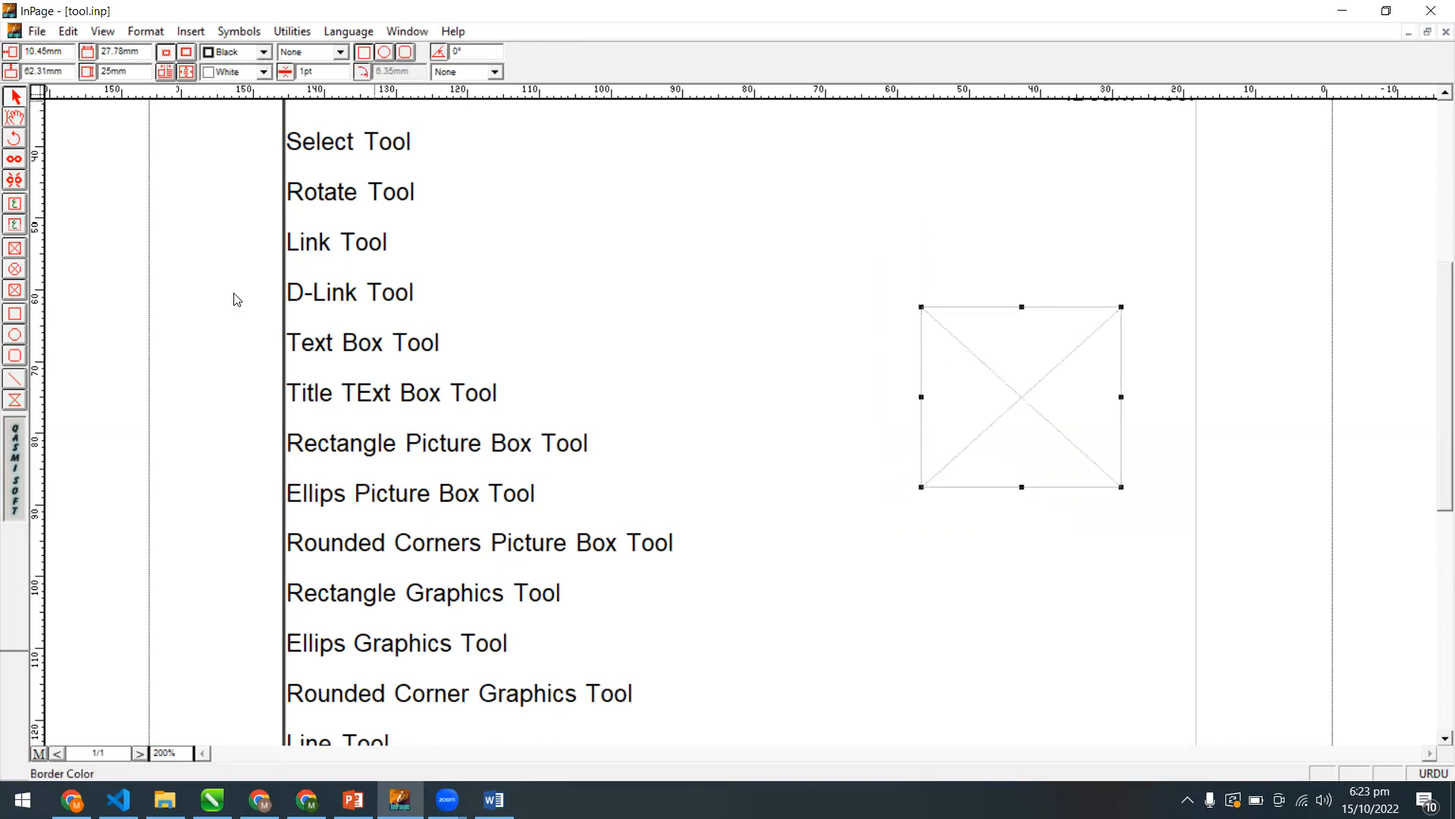
Draw a text box about 17.5 by 14.5 mm between the tool list and the picture box, and delete it.
{"action": "left_click", "coordinate": [16, 225]}
{"action": "left_click", "coordinate": [18, 223]}
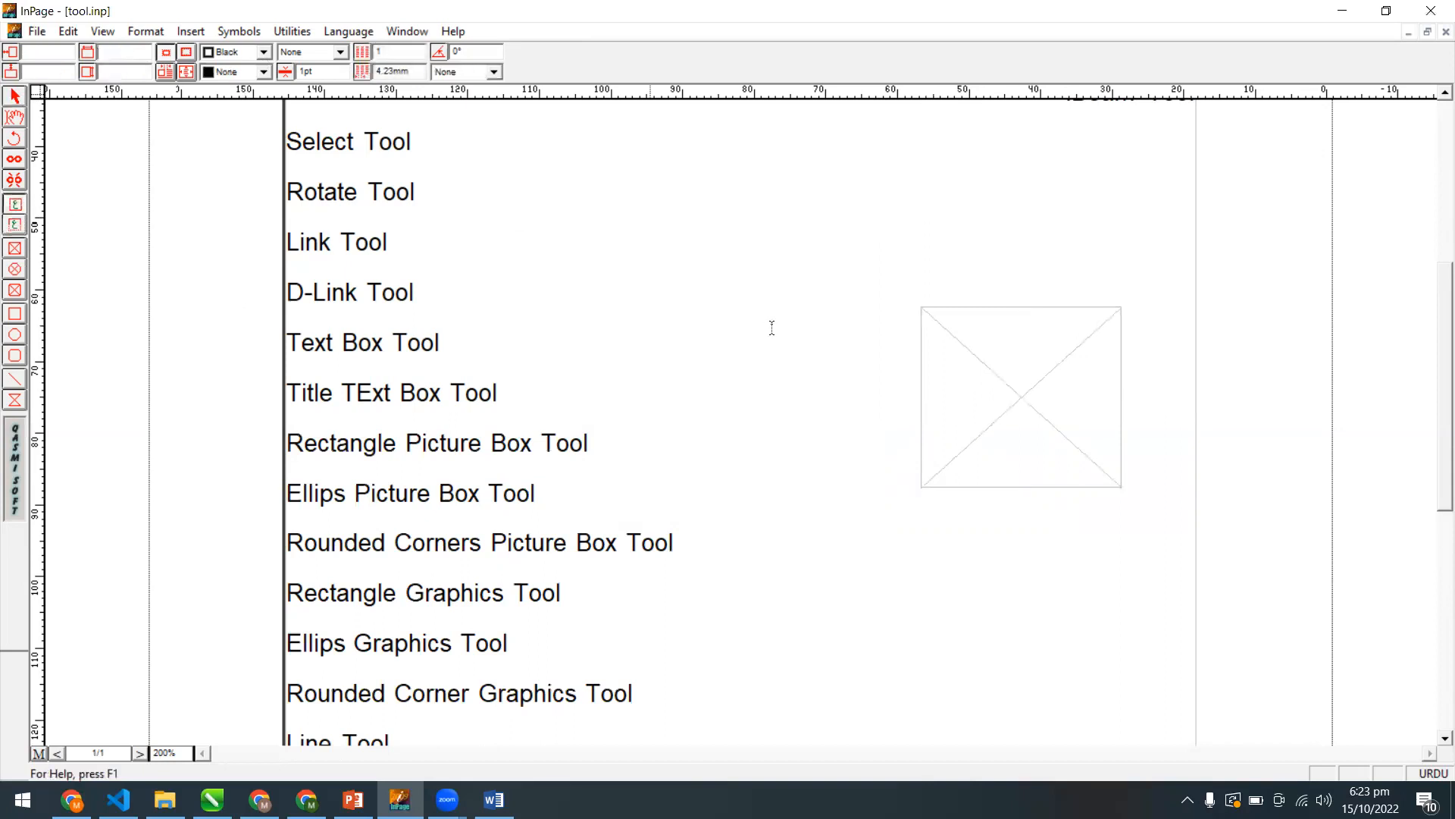
{"action": "left_click_drag", "start_coordinate": [774, 326], "coordinate": [649, 220]}
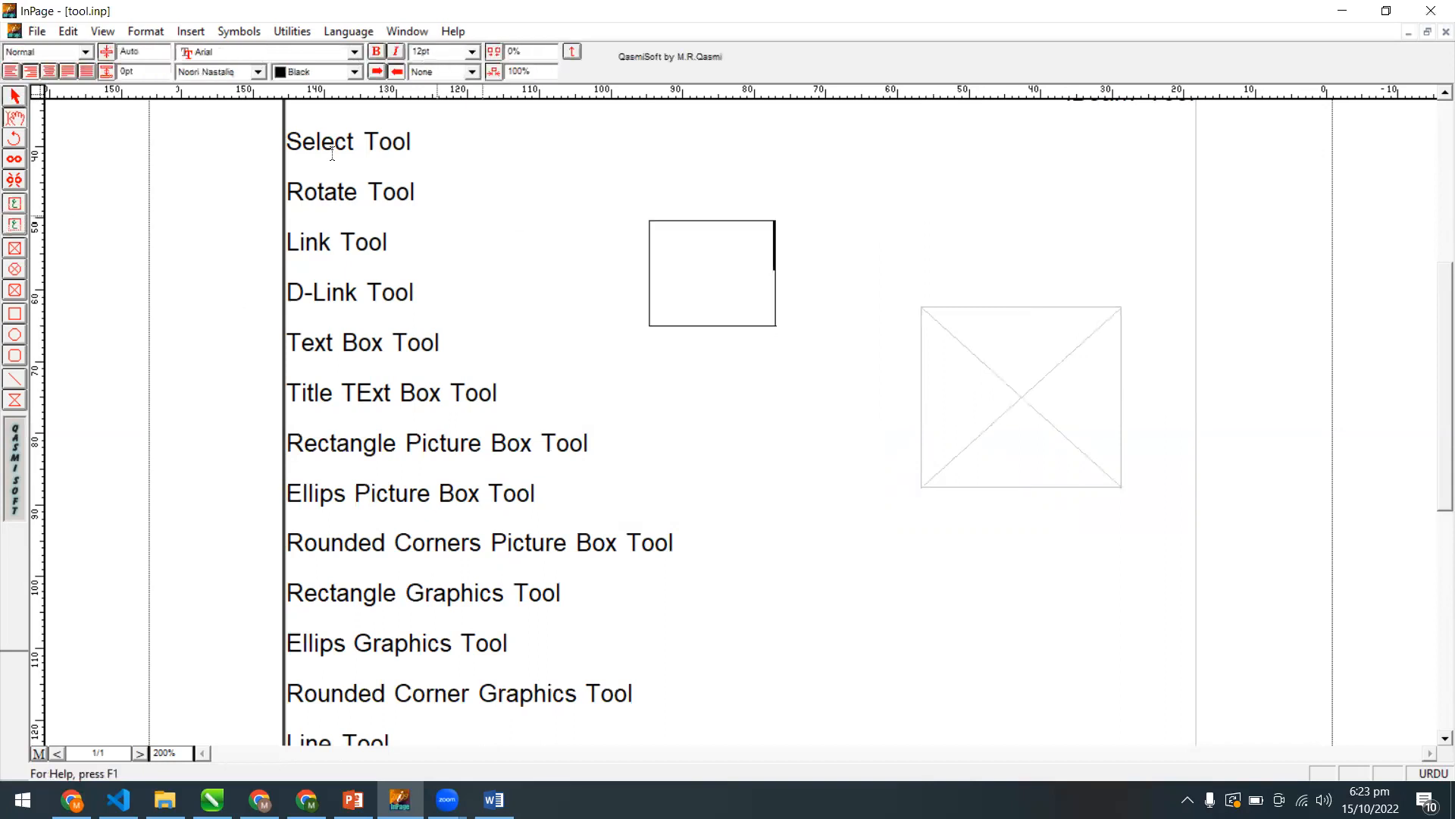
{"action": "left_click", "coordinate": [667, 224]}
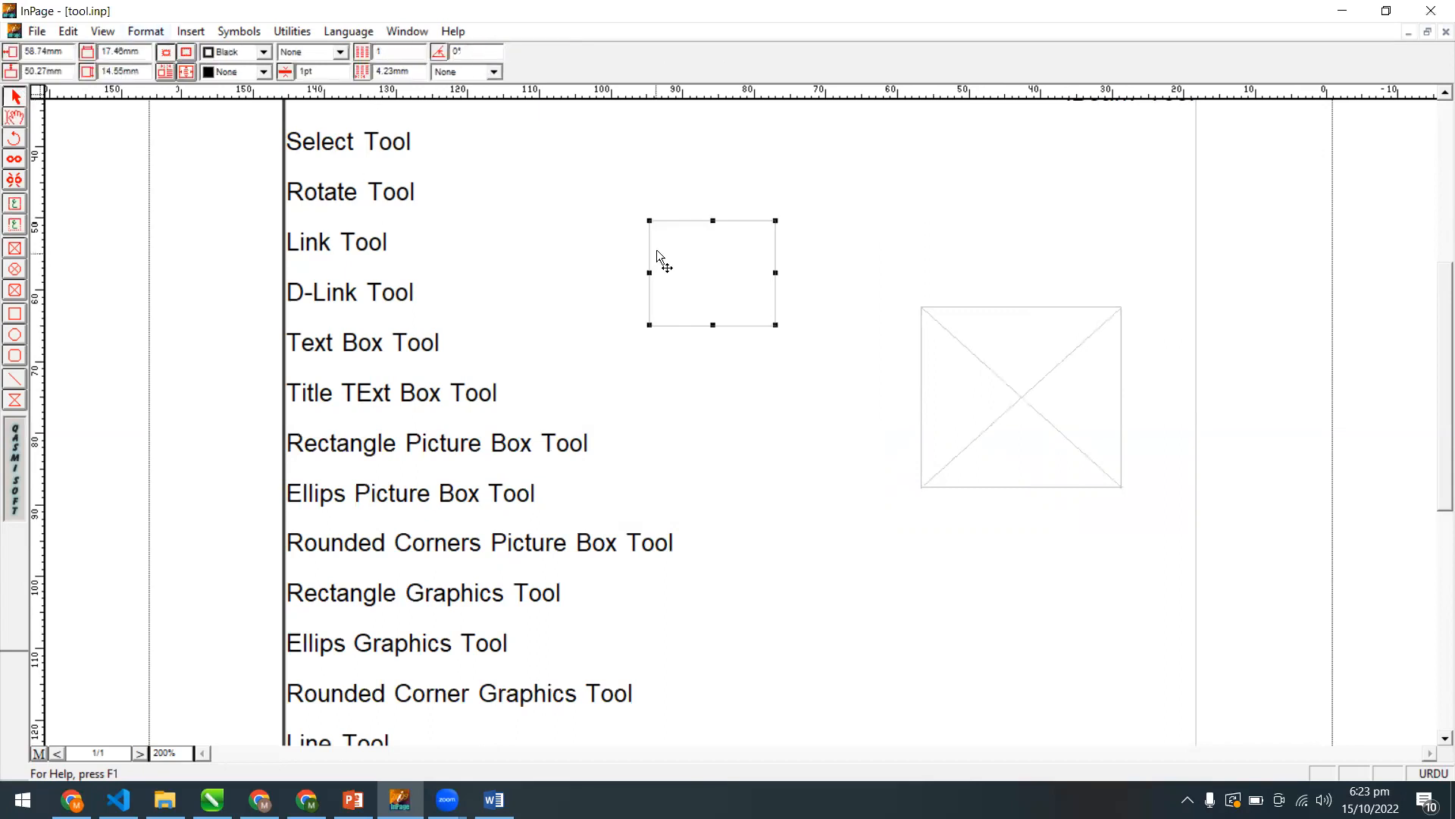
{"action": "key", "text": "Delete"}
Give the picture box a solid black border 8 pt wide, and reset its border pattern to None.
{"action": "left_click", "coordinate": [970, 397]}
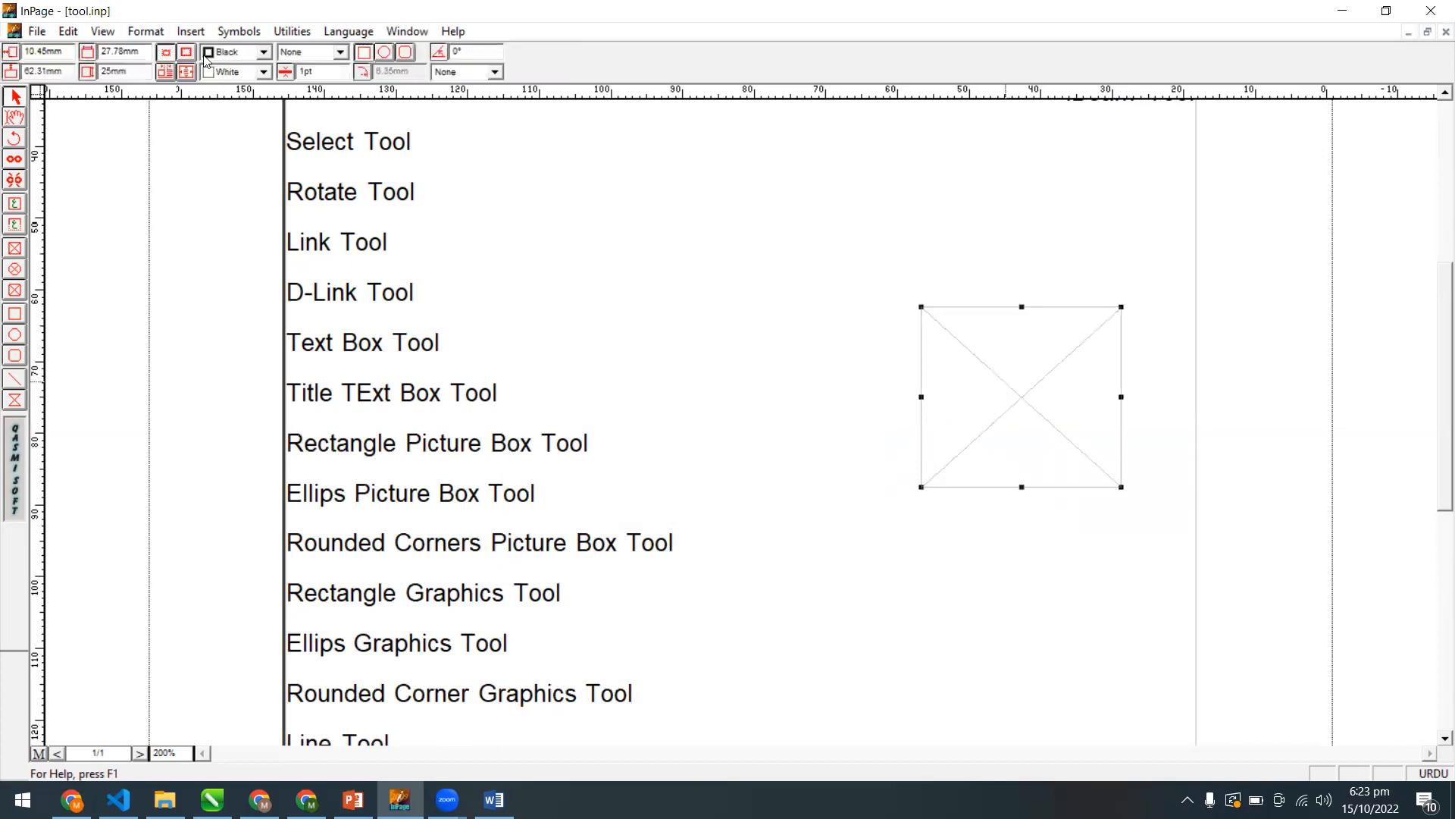
{"action": "left_click", "coordinate": [250, 54]}
{"action": "left_click", "coordinate": [290, 57]}
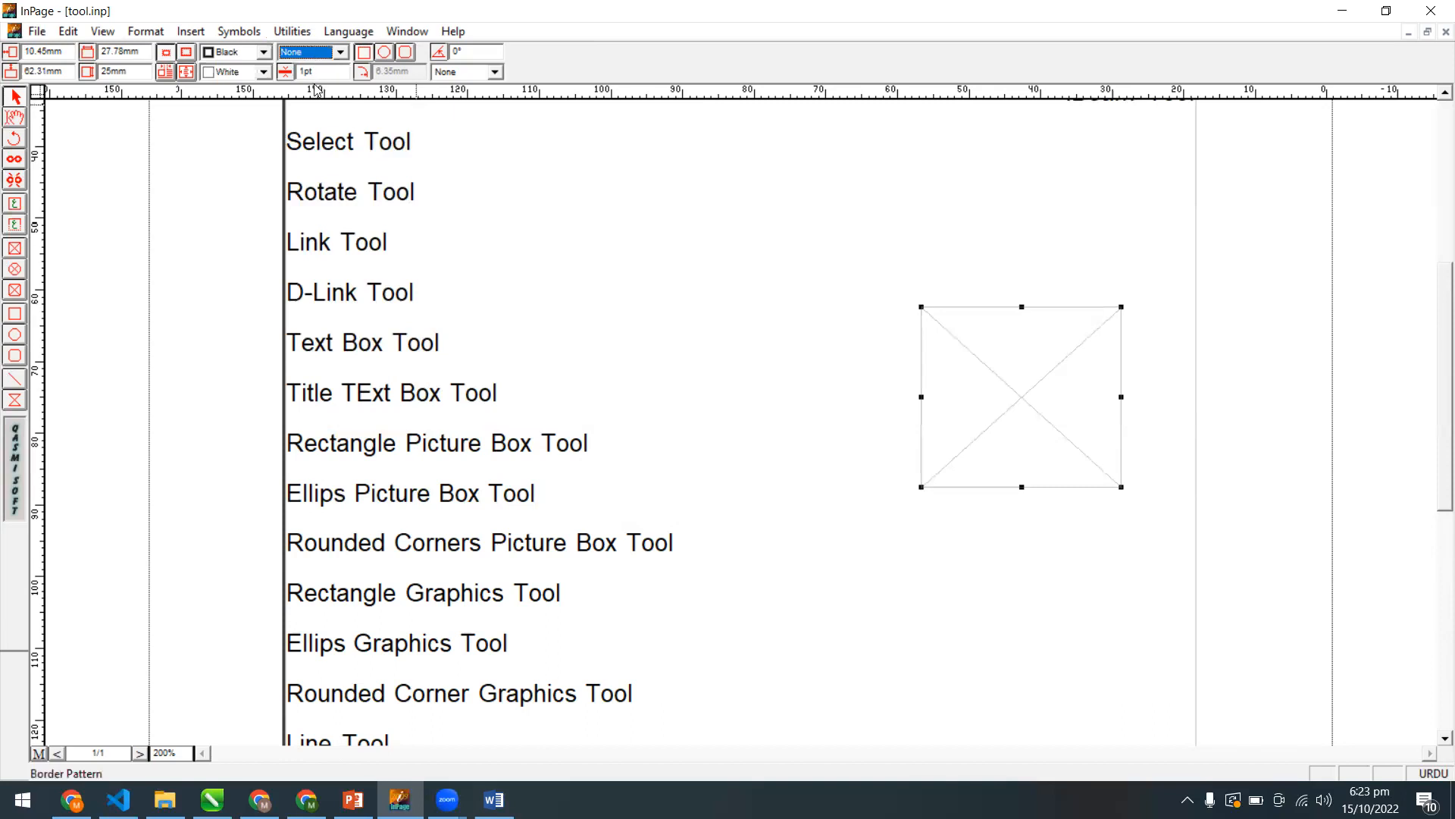
{"action": "left_click", "coordinate": [307, 54]}
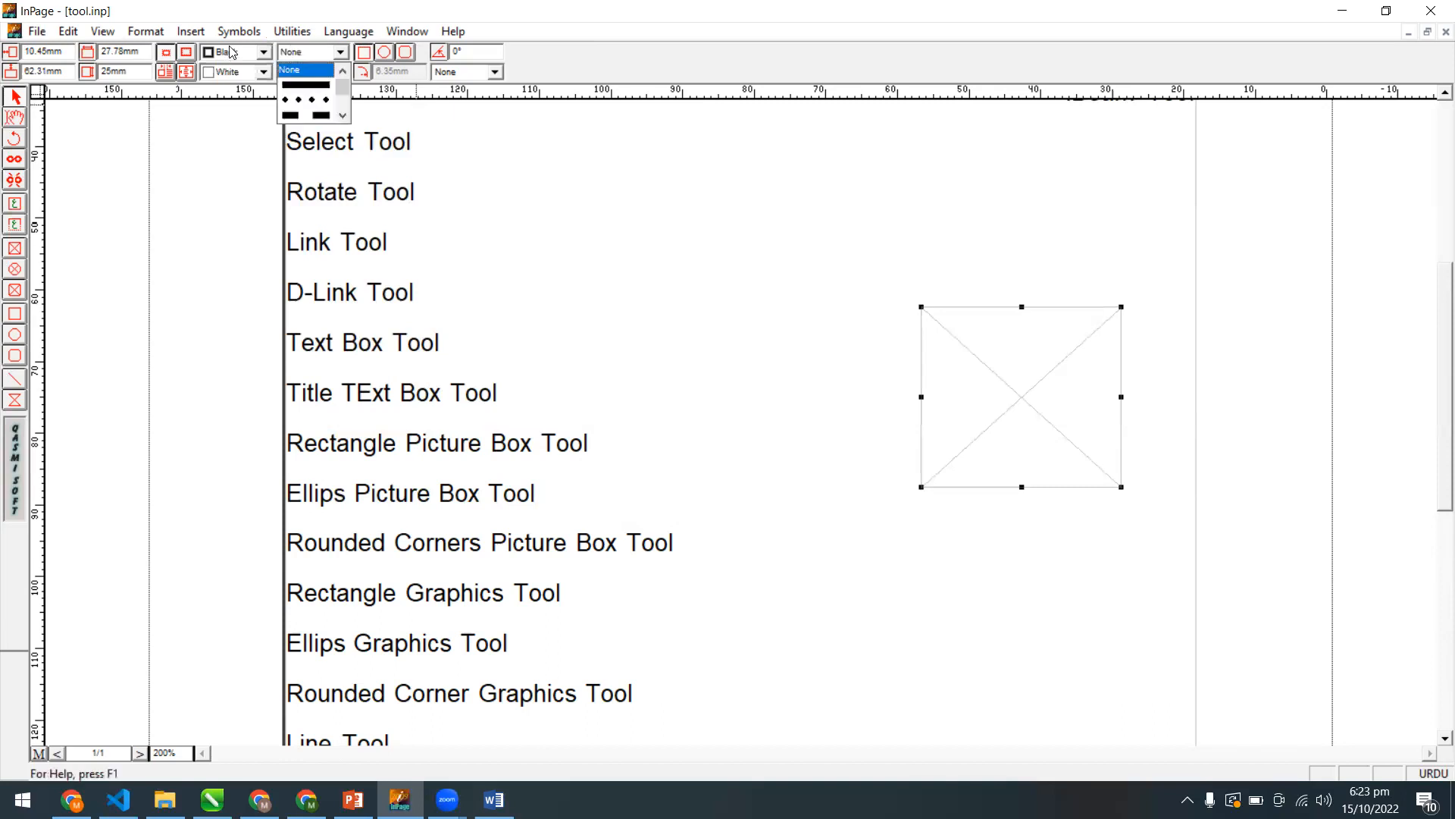
{"action": "left_click", "coordinate": [326, 85]}
{"action": "left_click", "coordinate": [342, 76]}
{"action": "left_click_drag", "start_coordinate": [342, 76], "coordinate": [269, 76]}
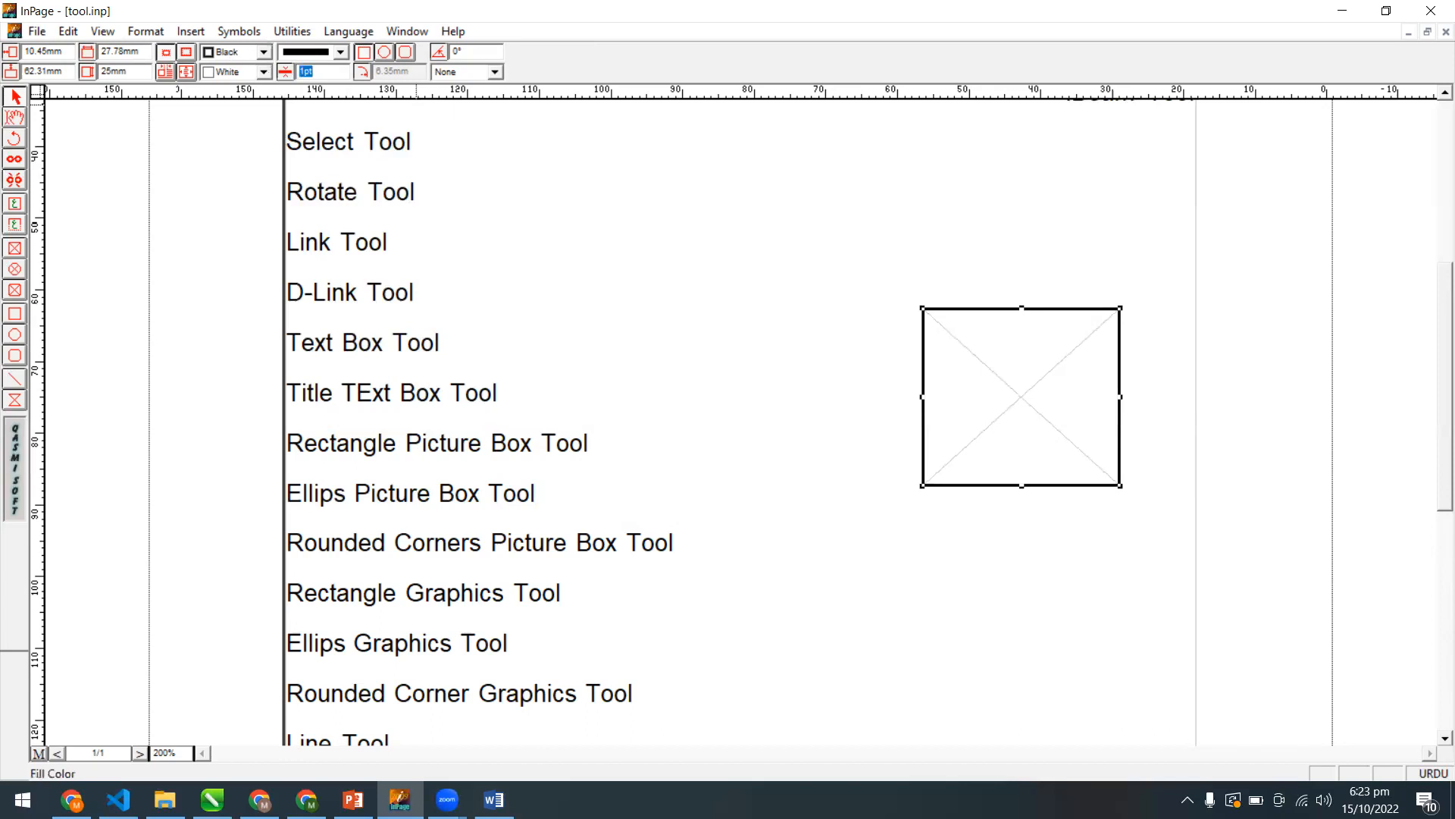
{"action": "type", "text": "8"}
{"action": "key", "text": "Return"}
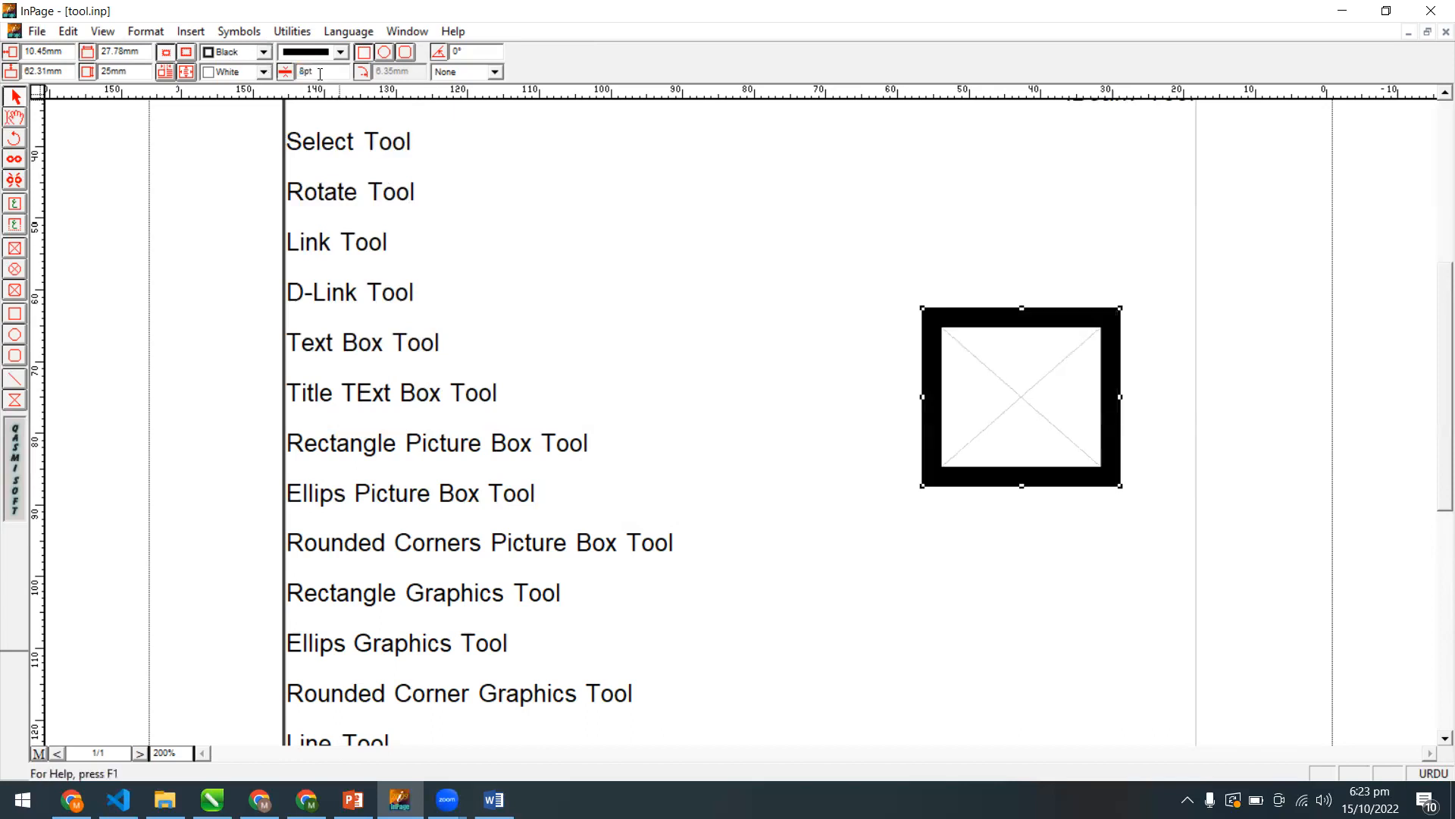
{"action": "left_click", "coordinate": [341, 53]}
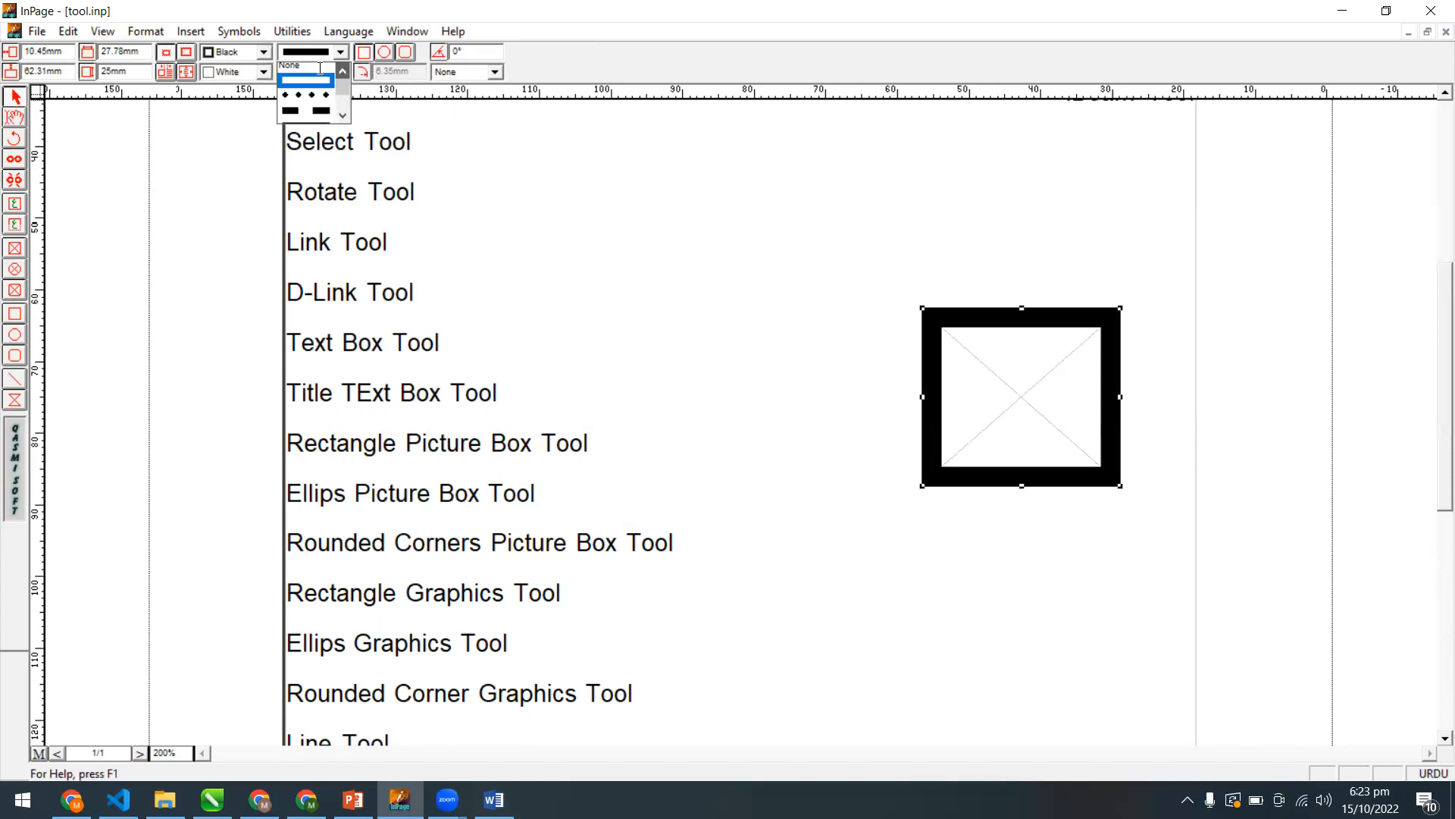
{"action": "left_click", "coordinate": [319, 68]}
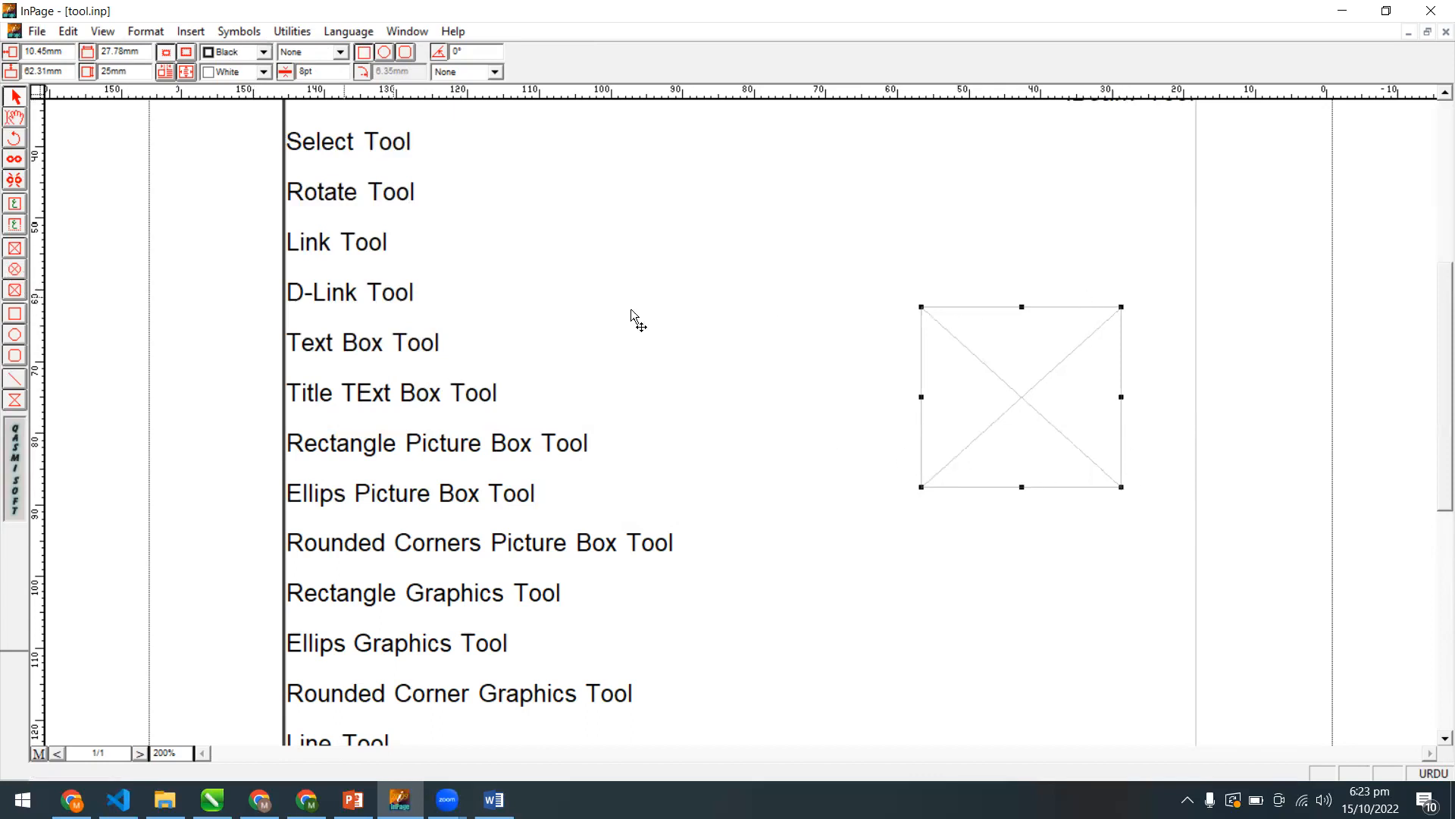
Try the elliptical and rounded-corner shapes on the picture box and restore its rectangular shape.
{"action": "left_click", "coordinate": [384, 52]}
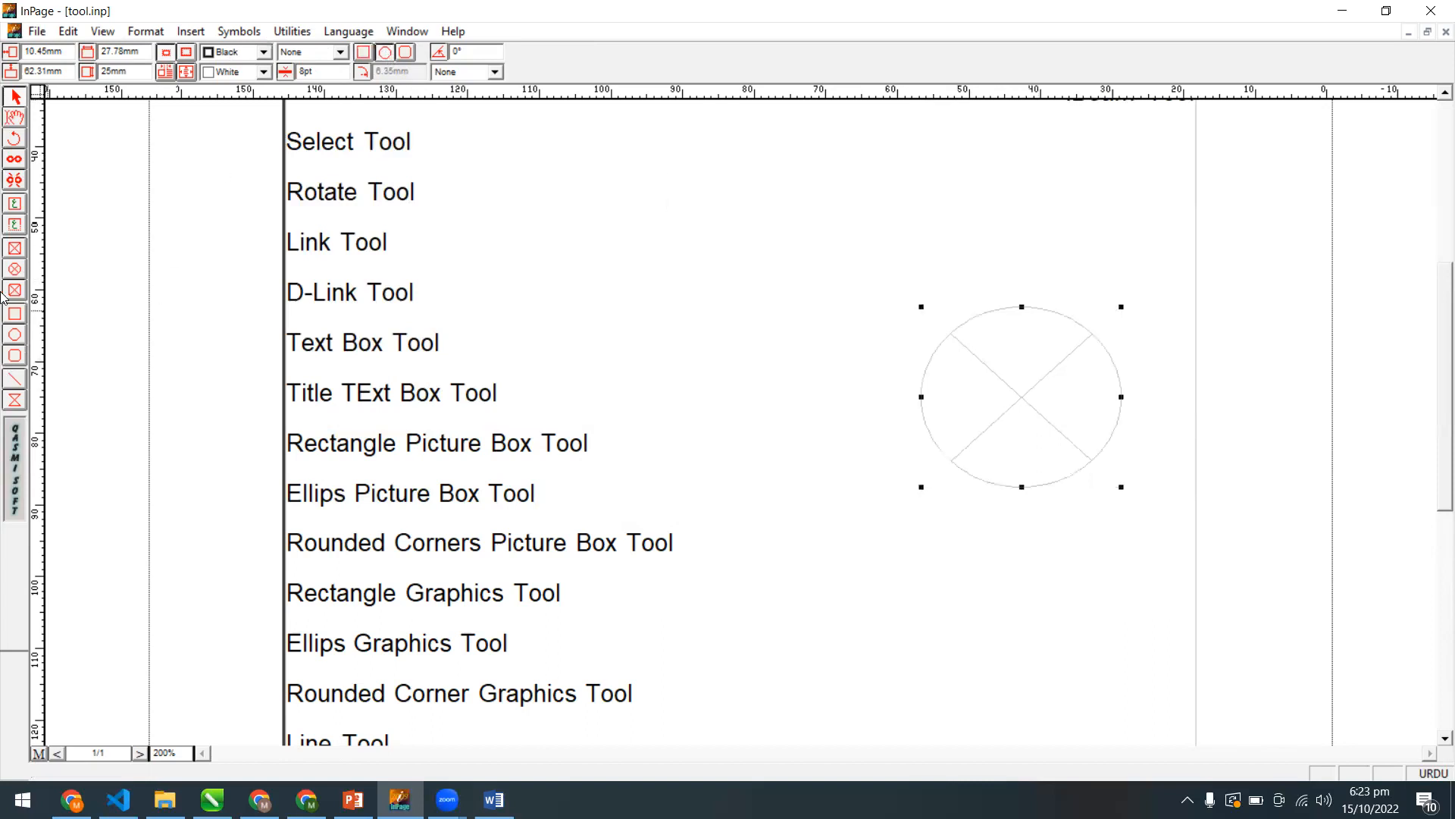
{"action": "left_click", "coordinate": [406, 52]}
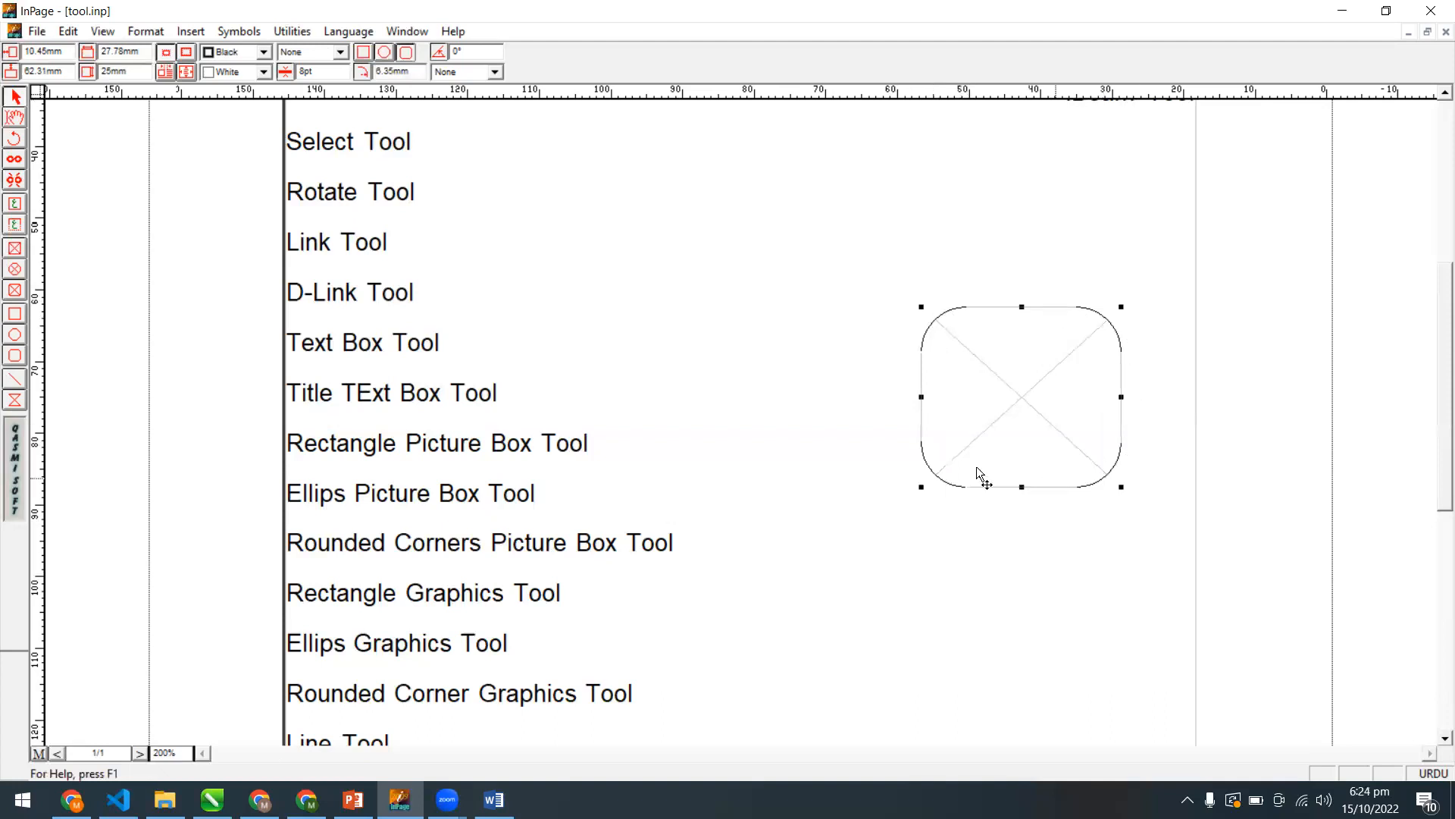
{"action": "left_click", "coordinate": [363, 51]}
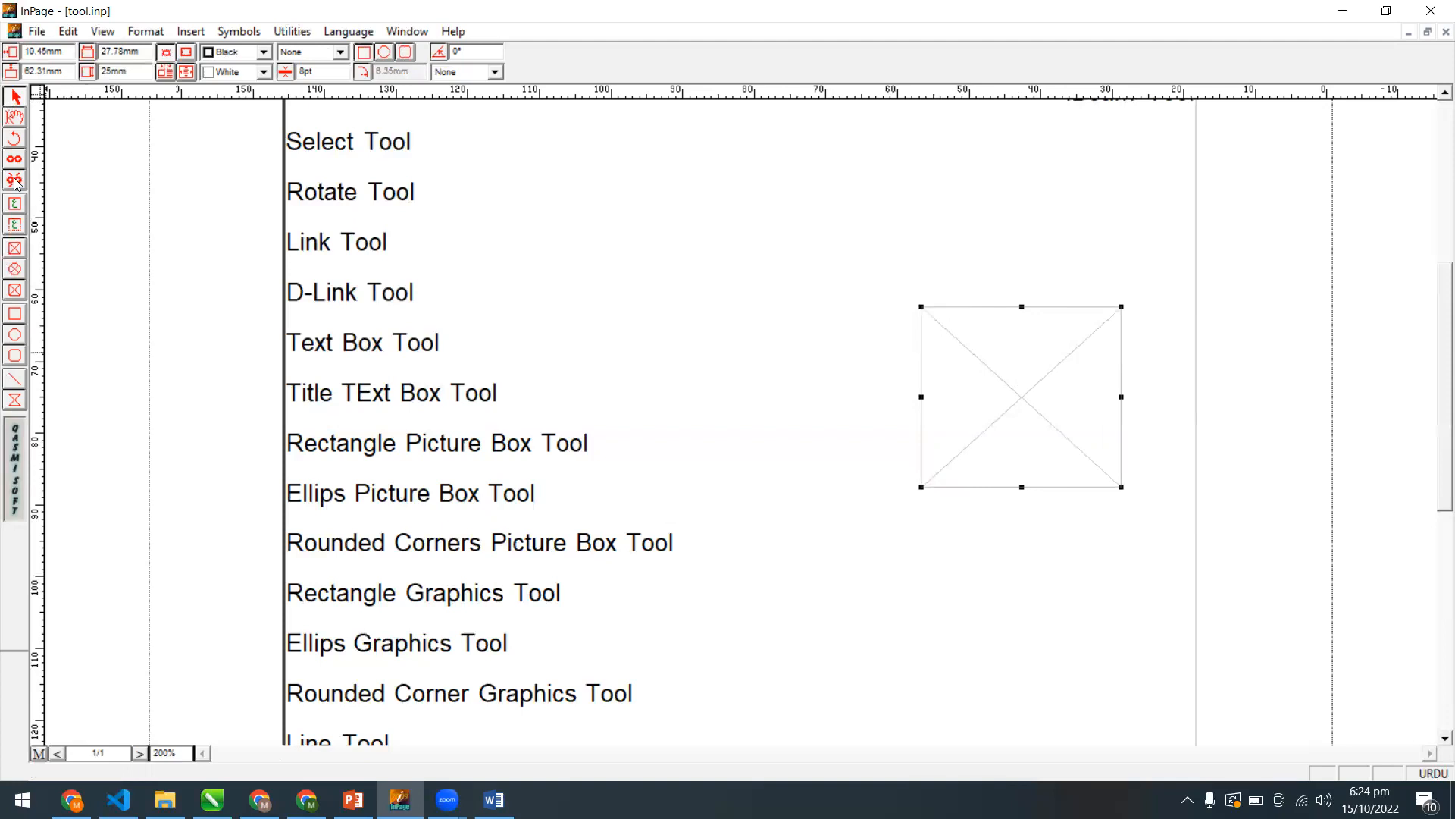
Activate the rectangular picture box for content editing with the hand tool.
{"action": "left_click", "coordinate": [14, 121]}
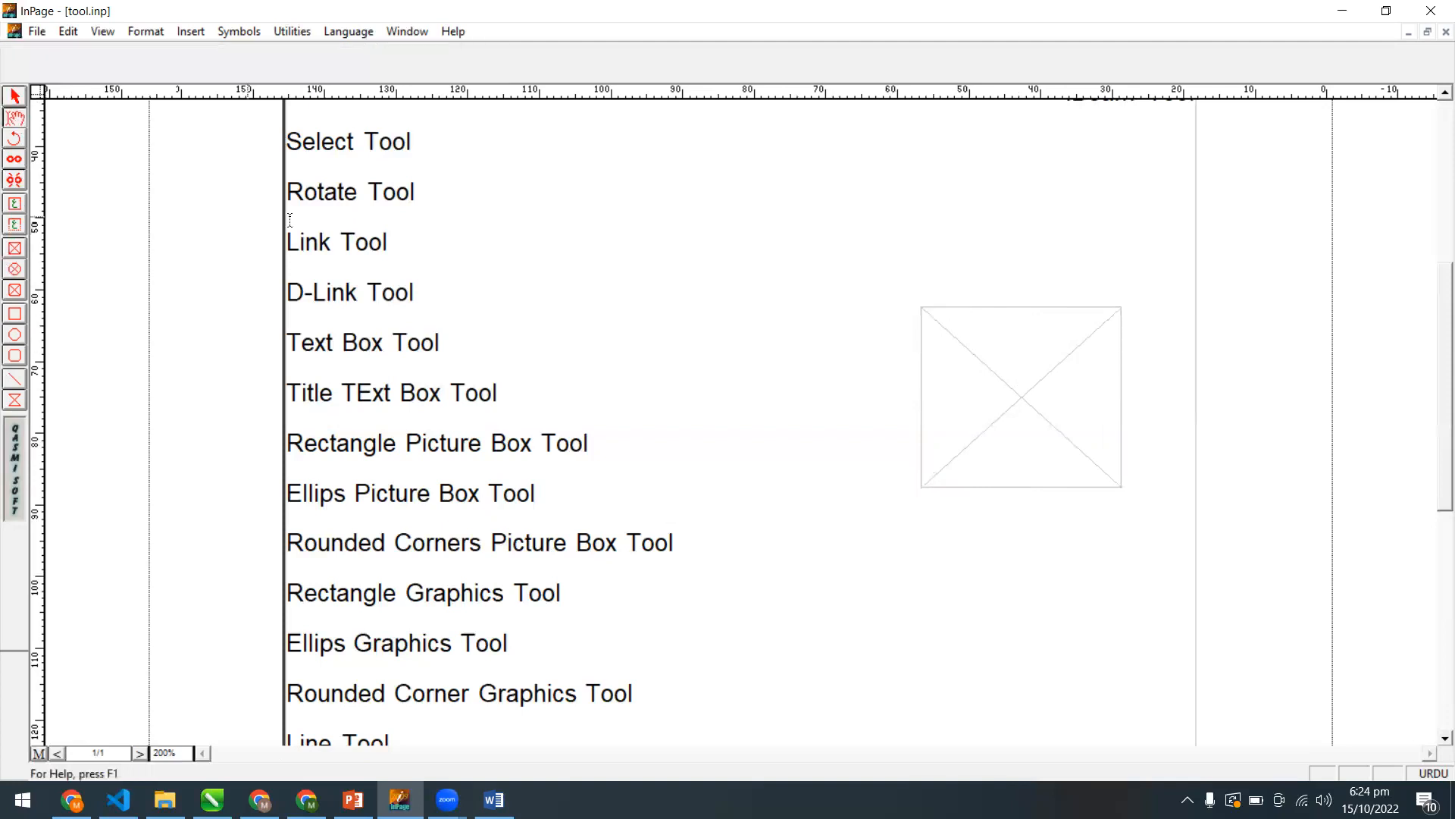
{"action": "left_click", "coordinate": [934, 394]}
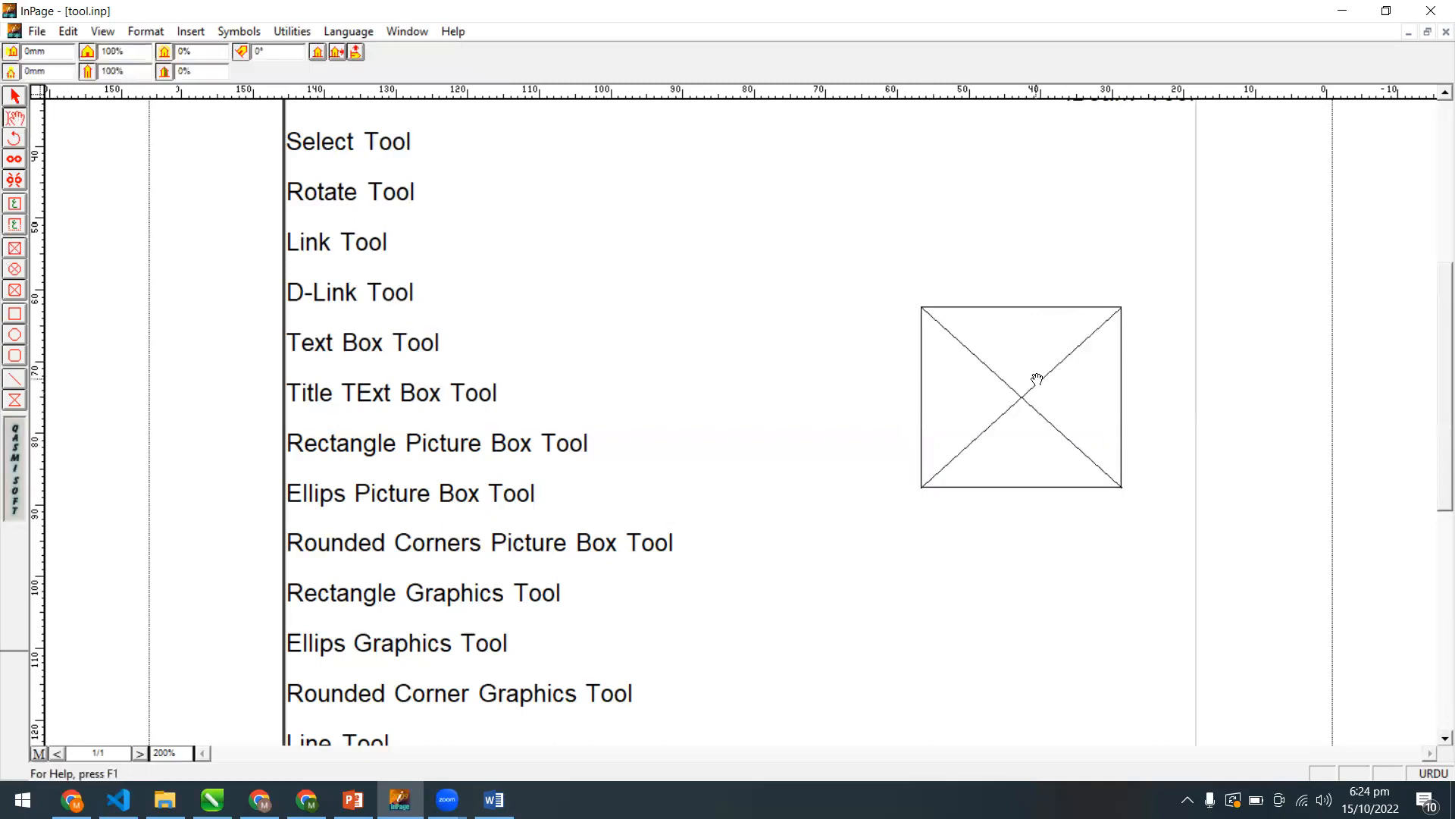
{"action": "left_click", "coordinate": [913, 387]}
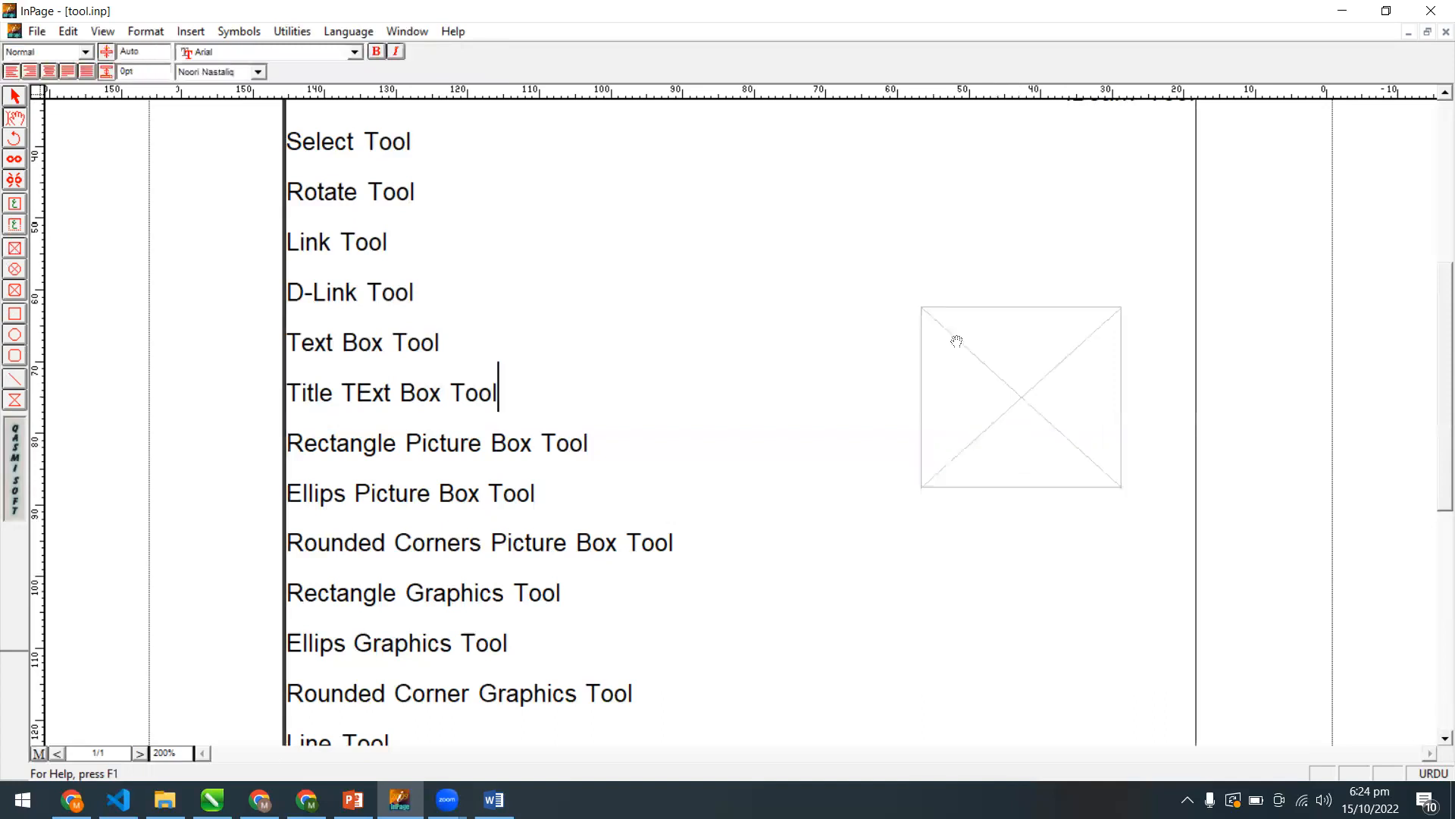
{"action": "left_click", "coordinate": [959, 334]}
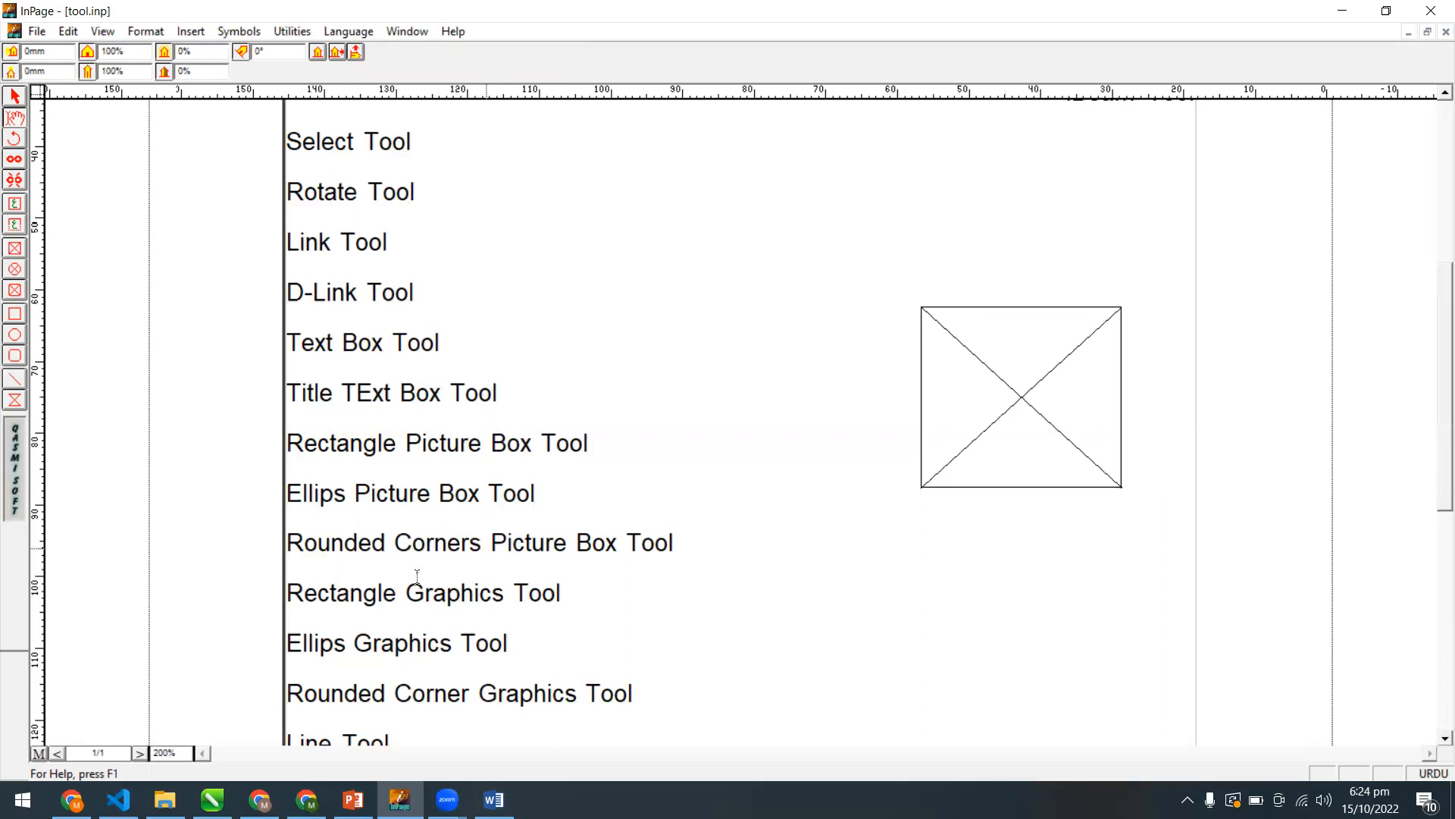
{"action": "mouse_move", "coordinate": [306, 800]}
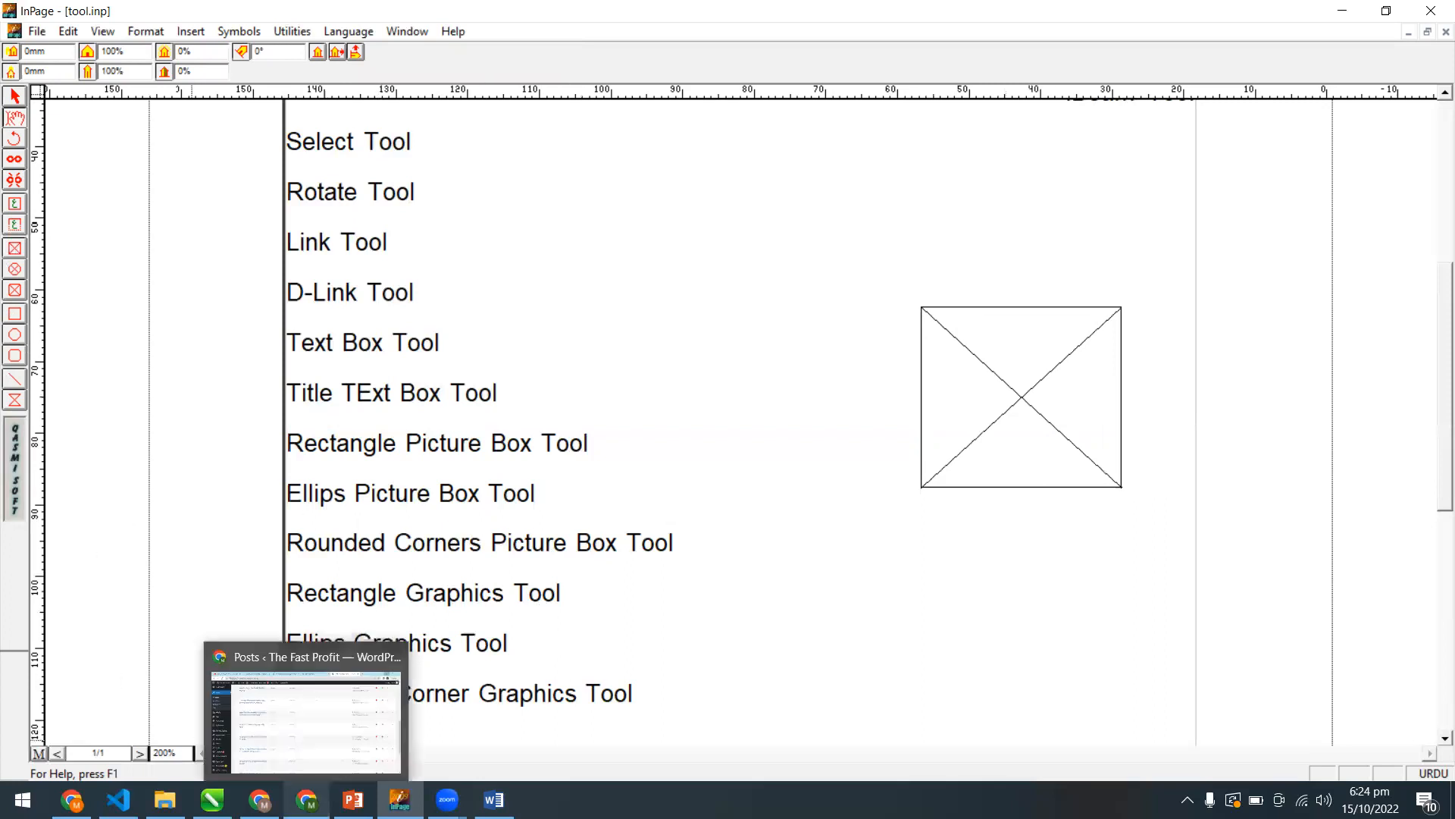
{"action": "mouse_move", "coordinate": [259, 799]}
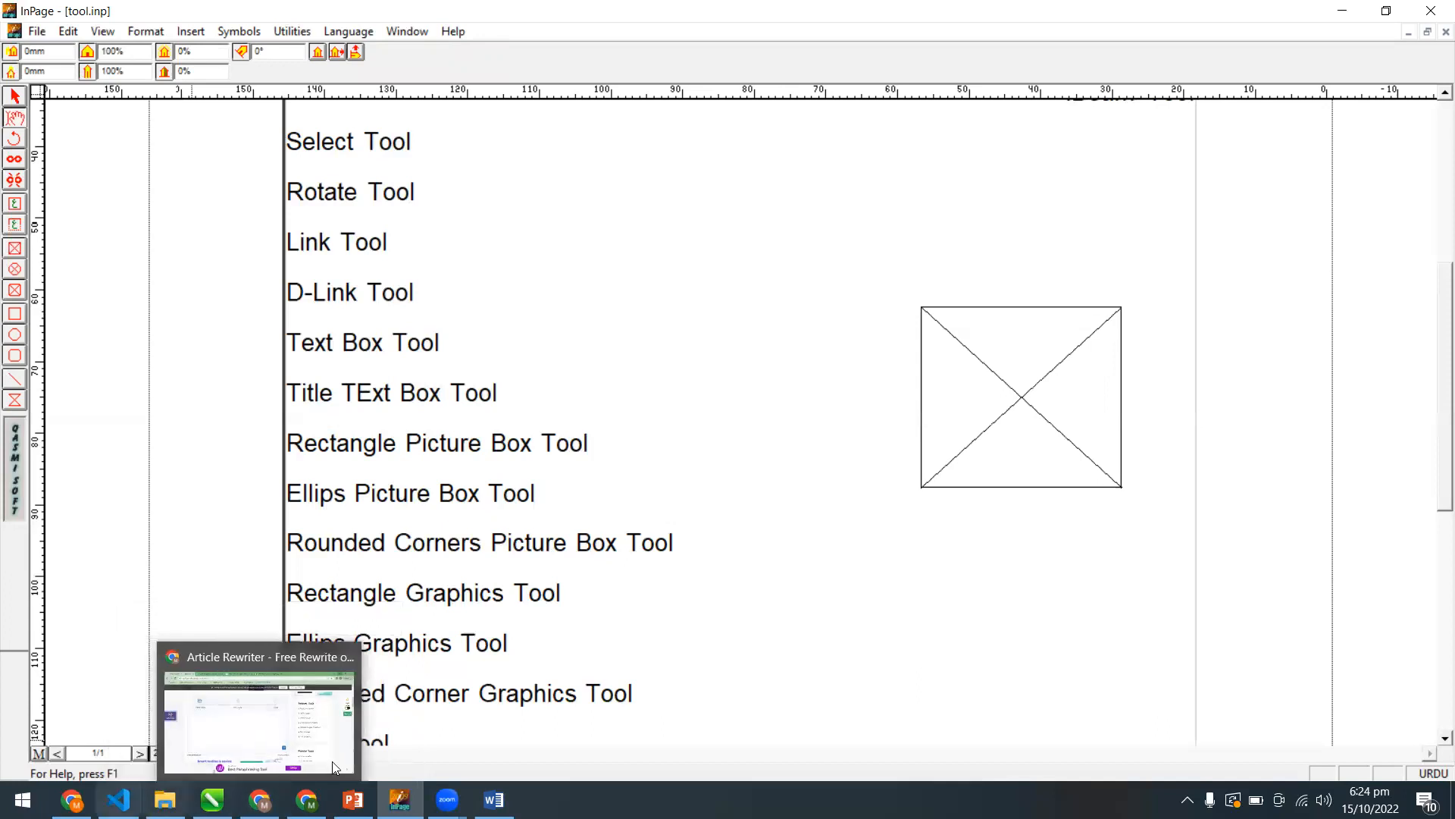
{"action": "key", "text": "super+d"}
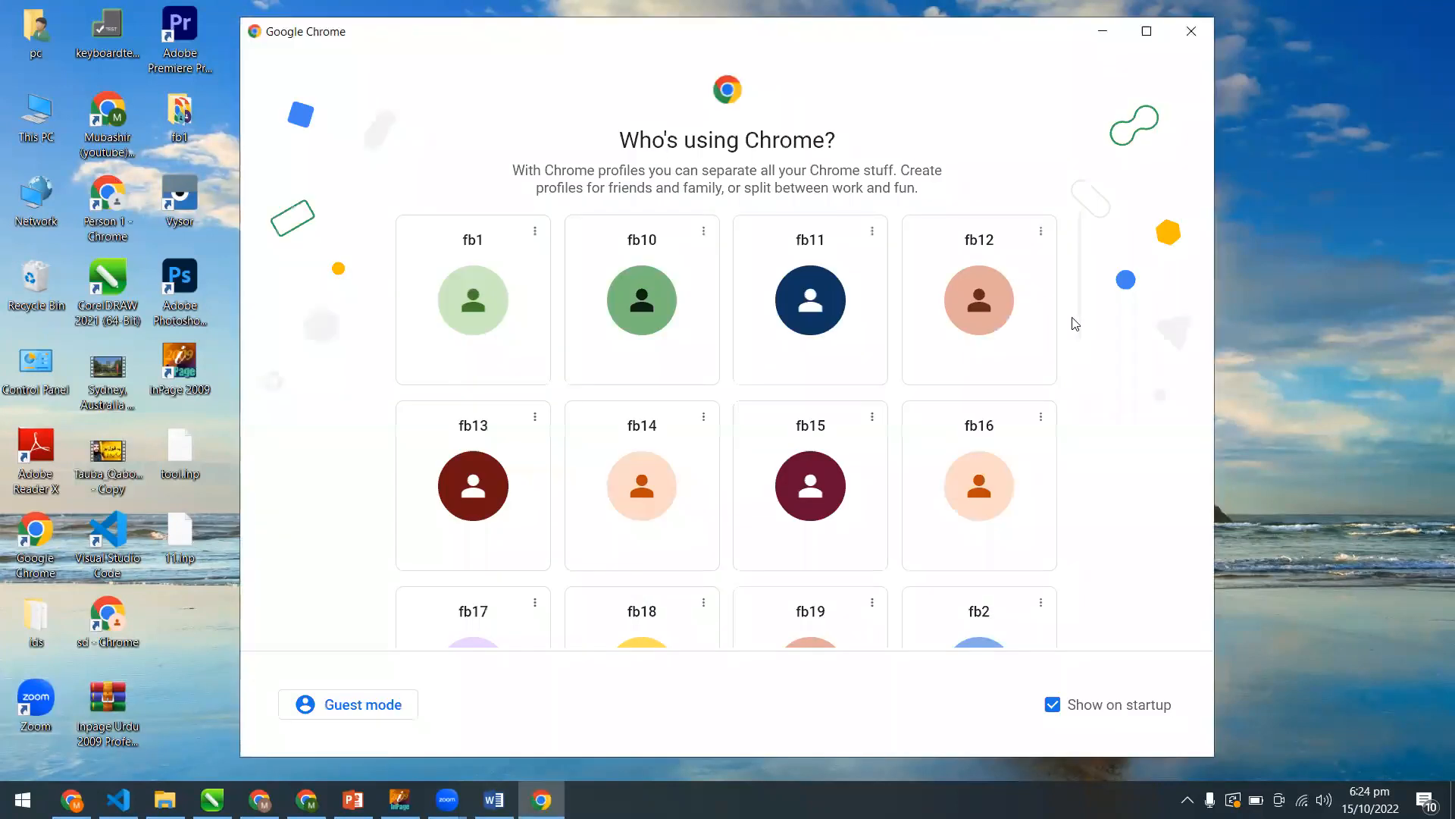
{"action": "left_click_drag", "start_coordinate": [1081, 319], "coordinate": [1077, 406]}
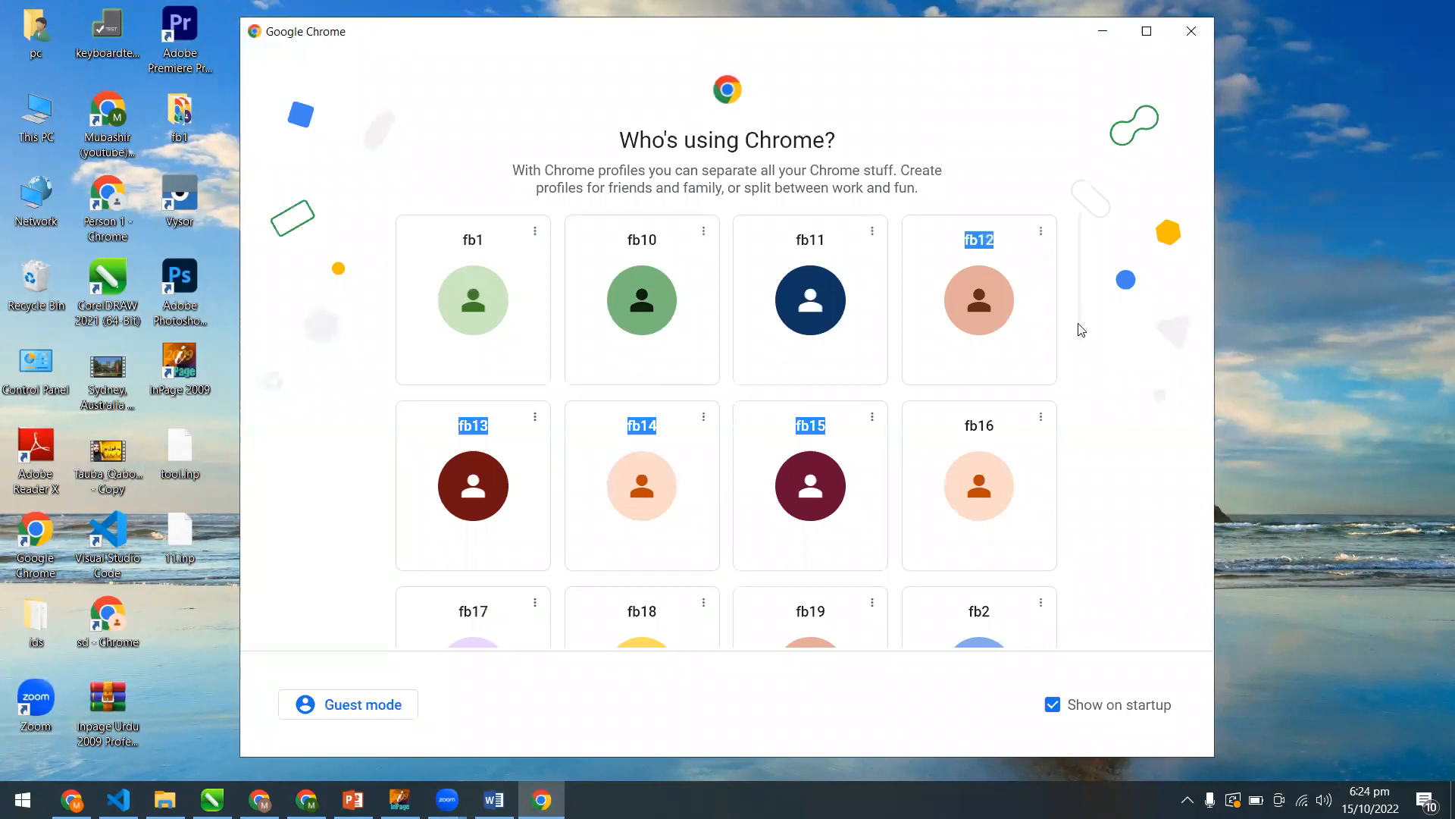
{"action": "left_click_drag", "start_coordinate": [1080, 320], "coordinate": [1079, 588]}
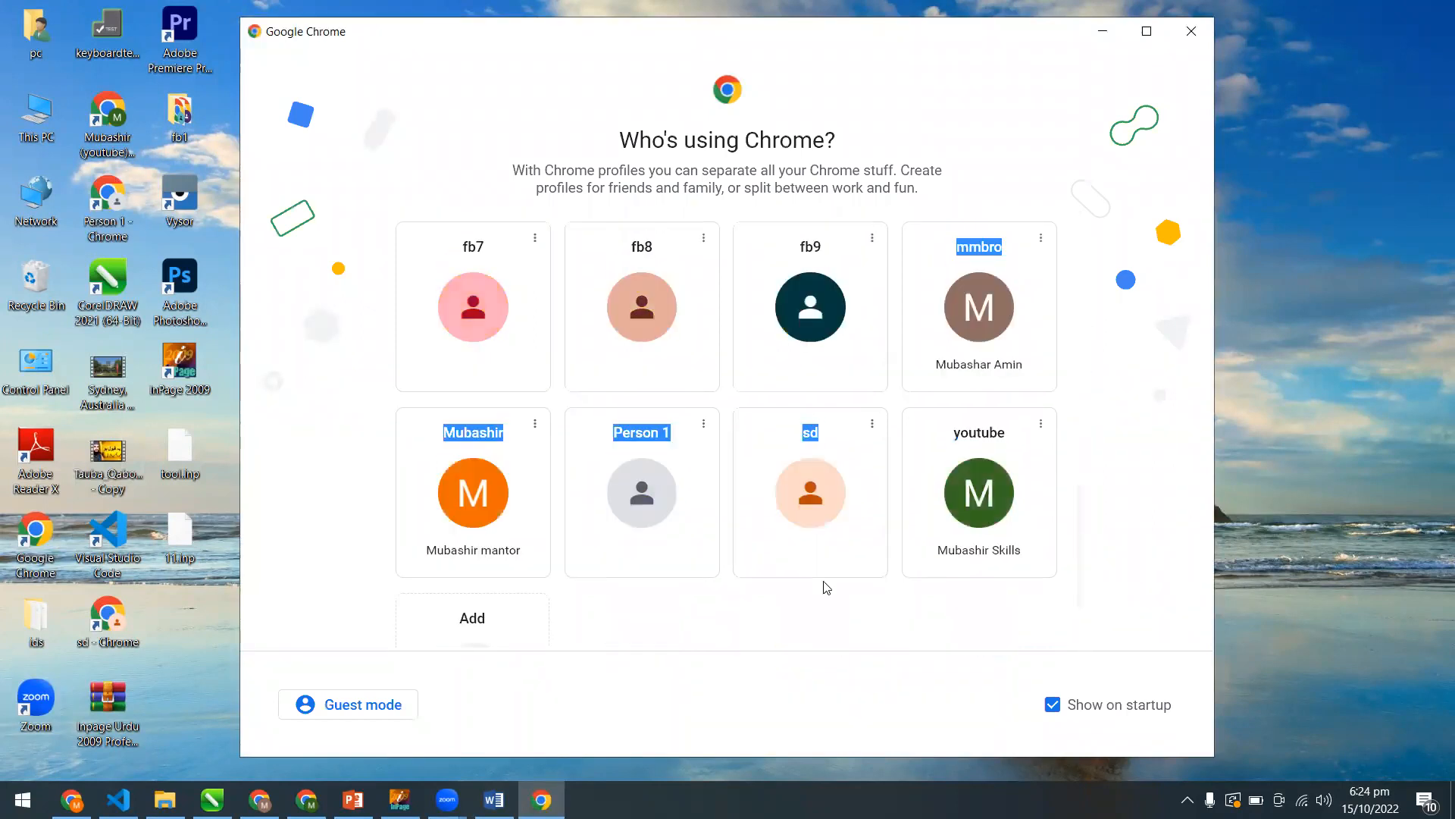
{"action": "left_click", "coordinate": [487, 581]}
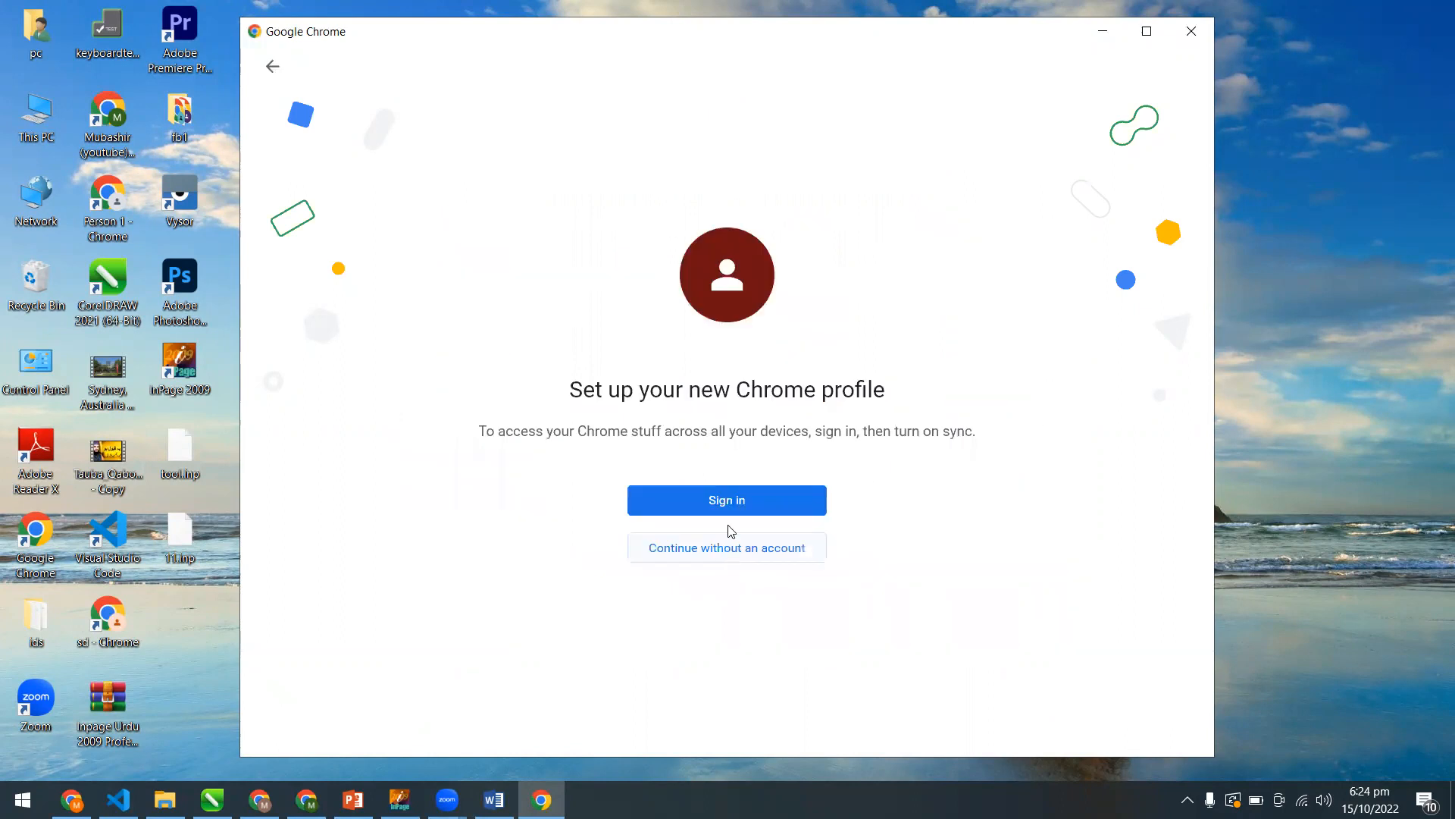
Create the new Chrome profile without an account, name it "aa", and maximize its browser window.
{"action": "left_click", "coordinate": [729, 544]}
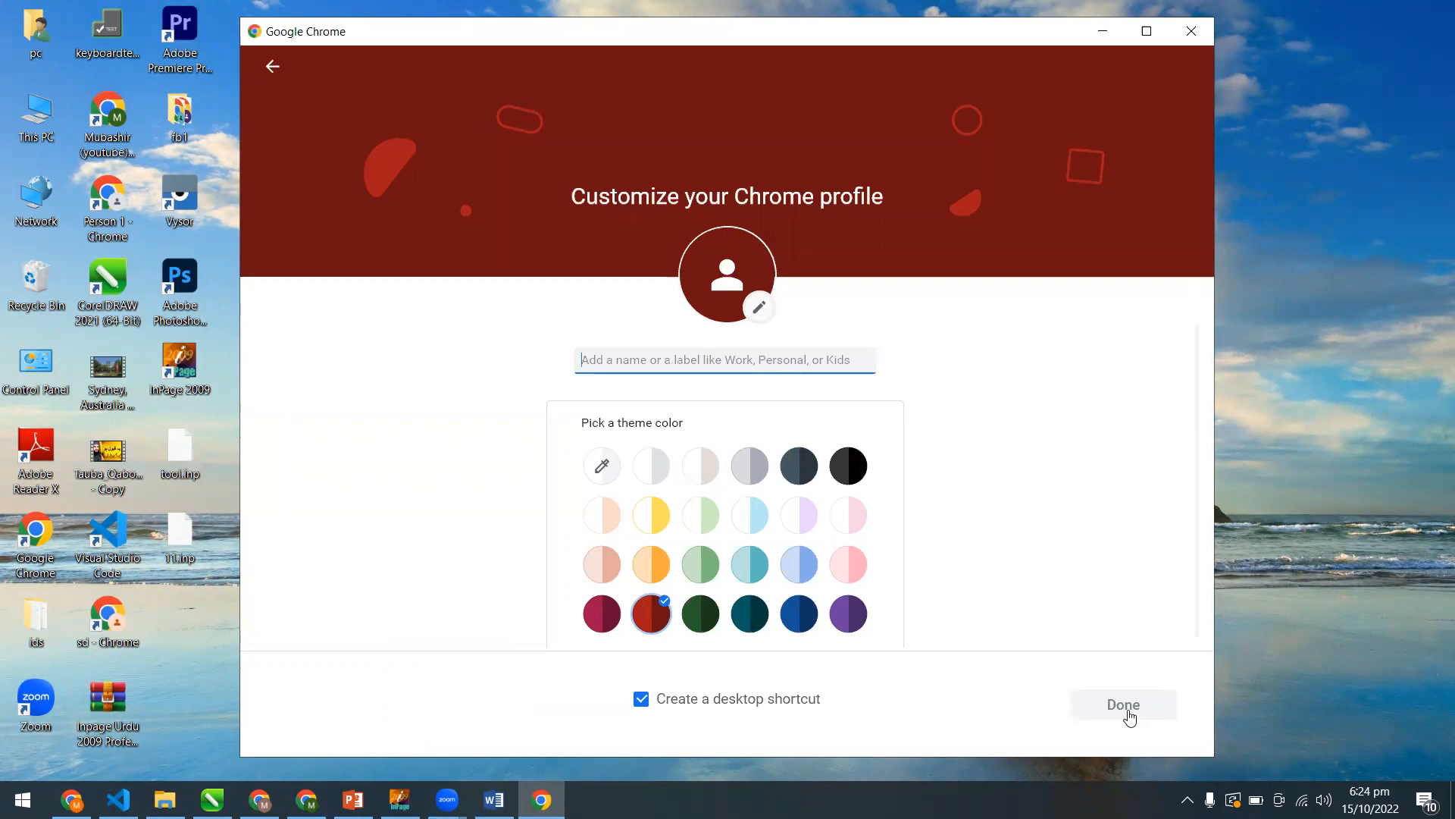
{"action": "type", "text": "aa"}
{"action": "key", "text": "Return"}
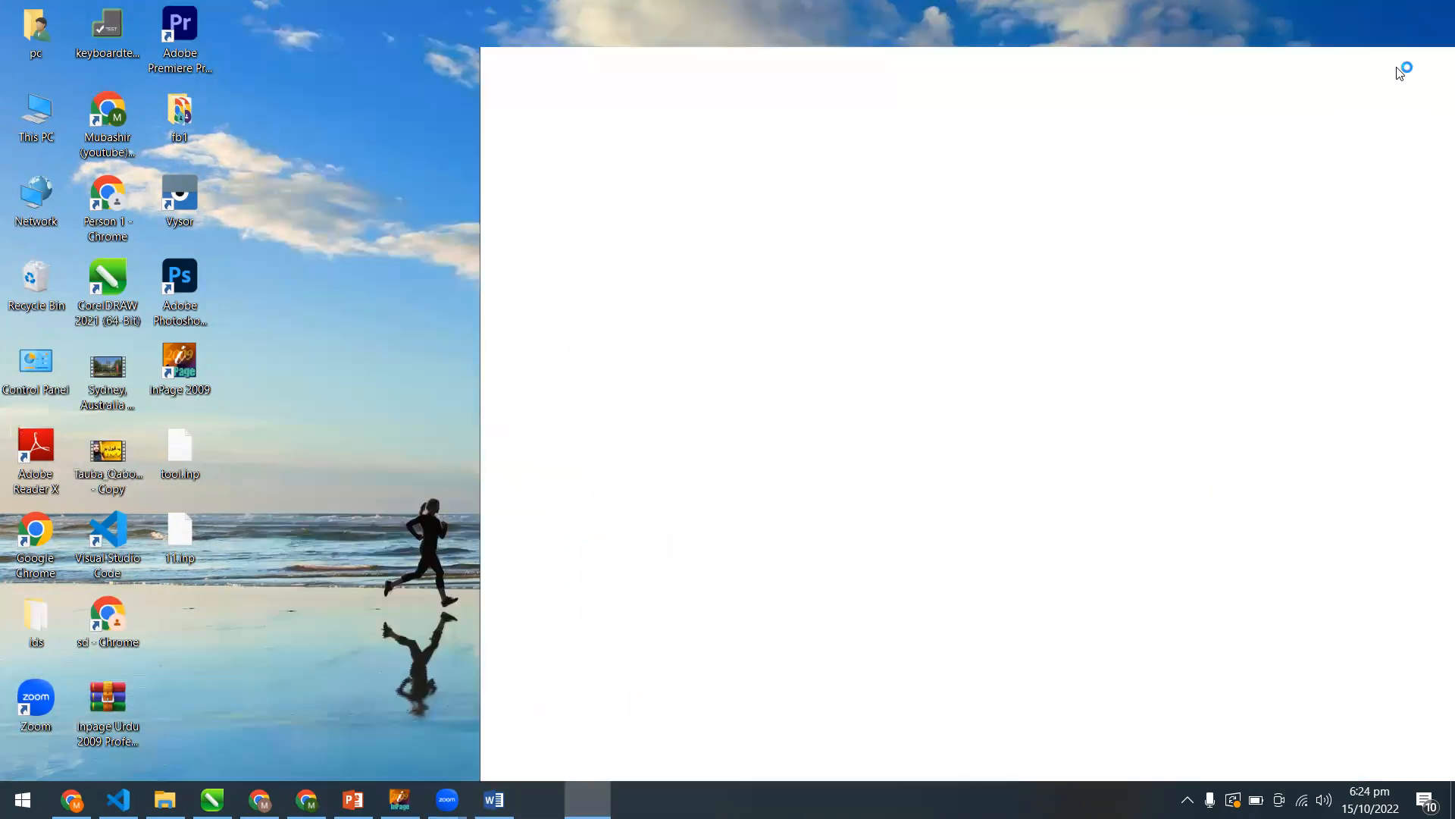
{"action": "key", "text": "super+Up"}
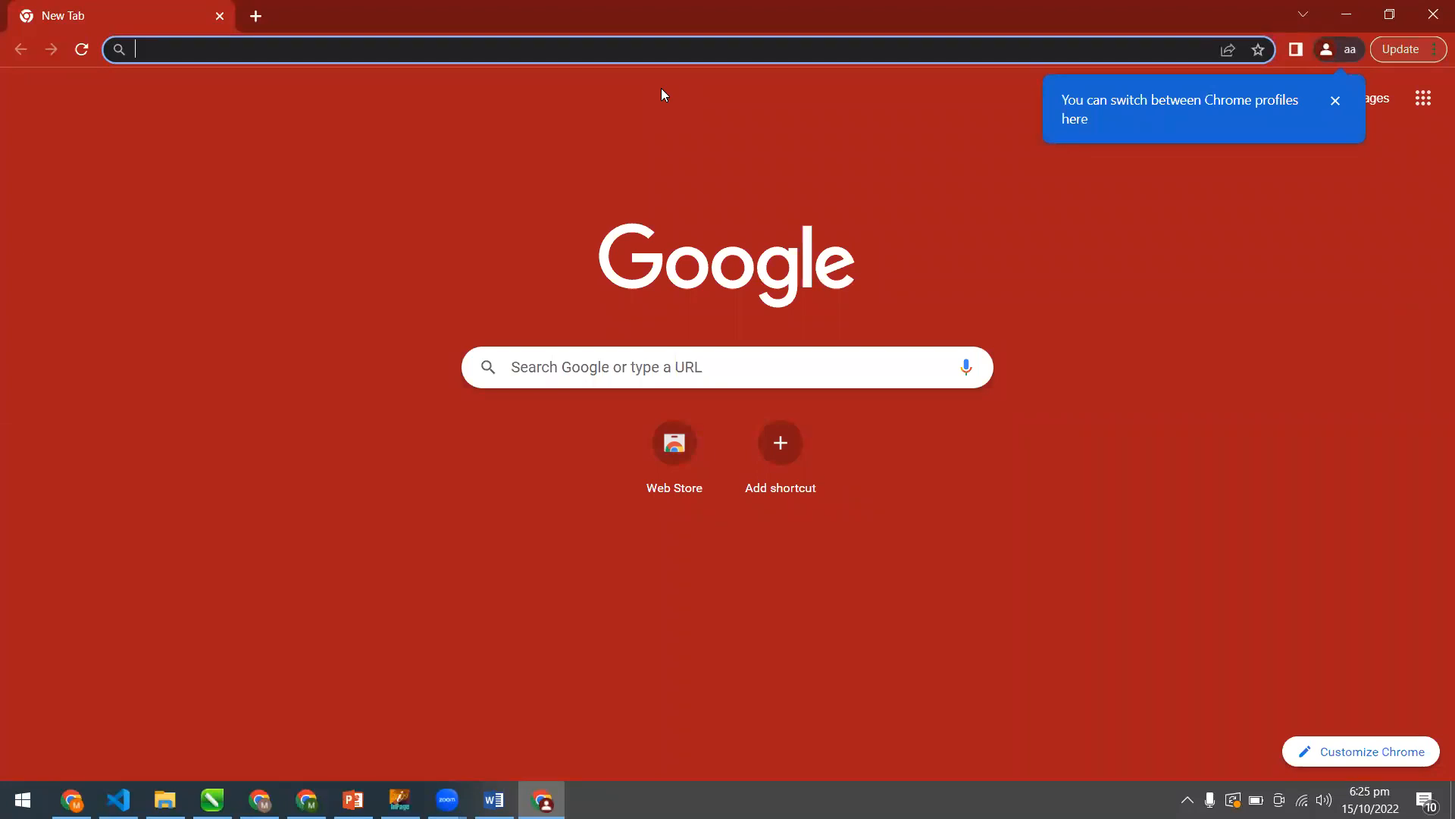
Search Google for "nature wallpaper" and show the image results.
{"action": "type", "text": "natue"}
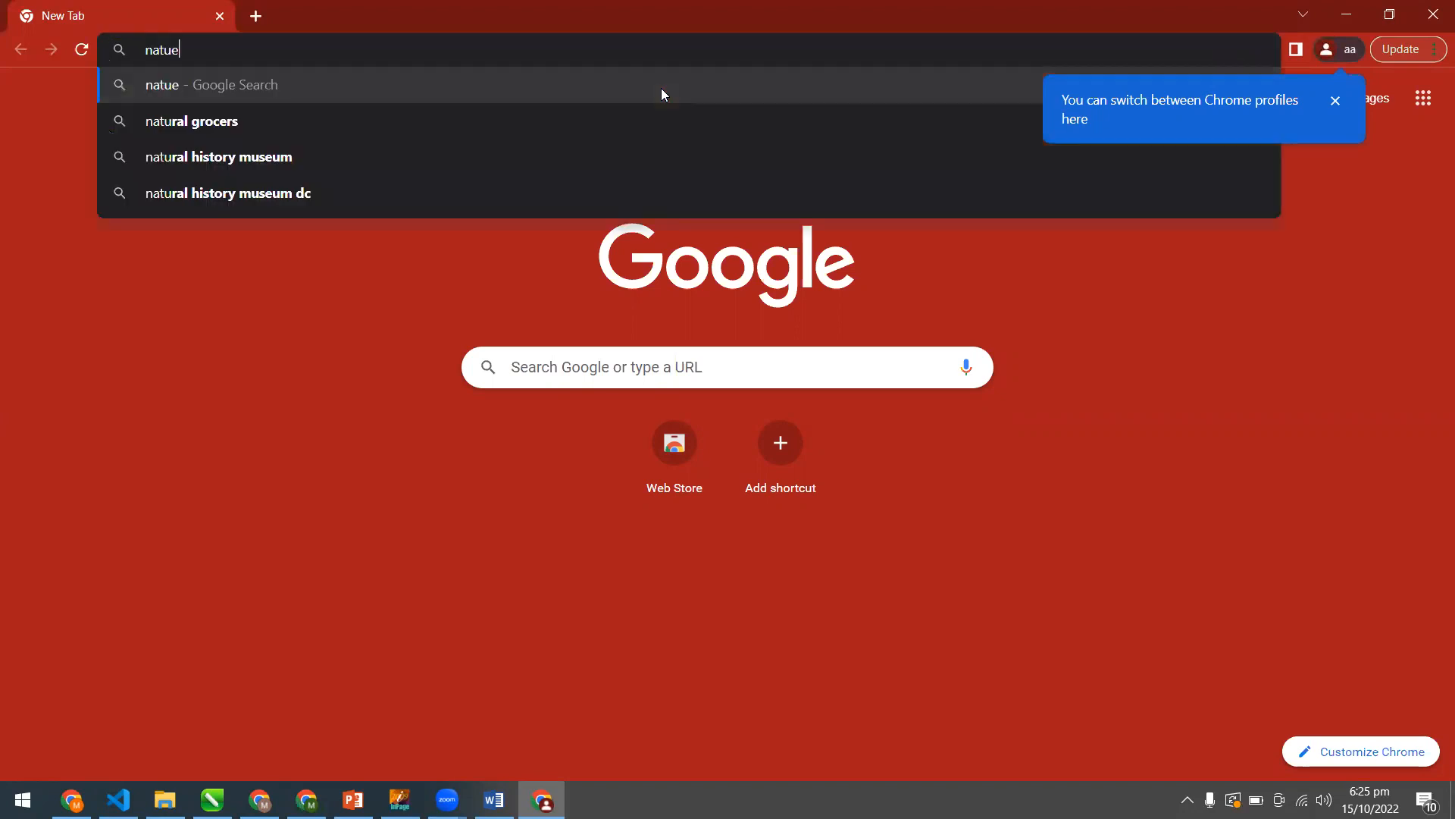
{"action": "key", "text": "BackSpace"}
{"action": "key", "text": "BackSpace"}
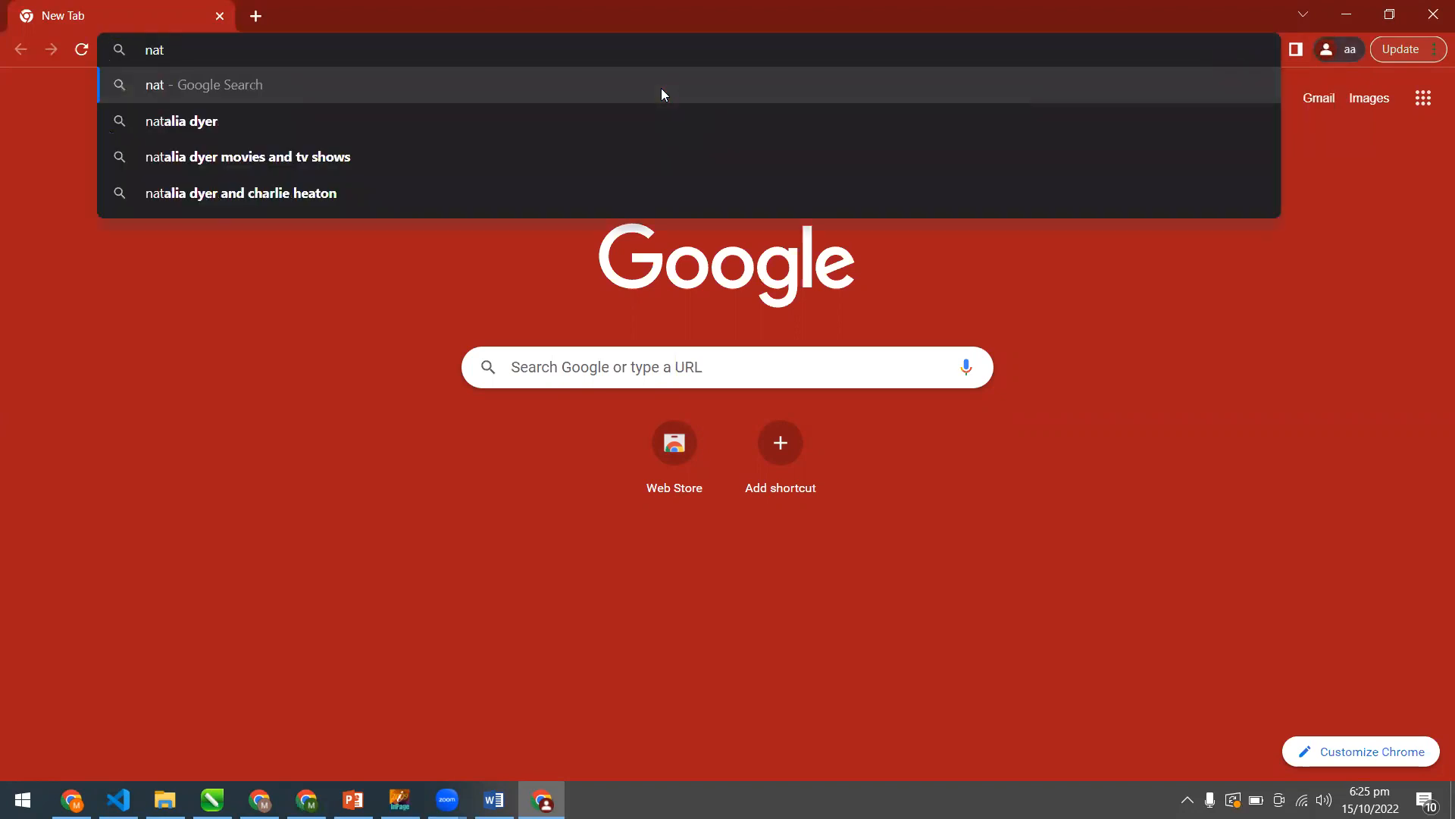
{"action": "type", "text": "ure wal"}
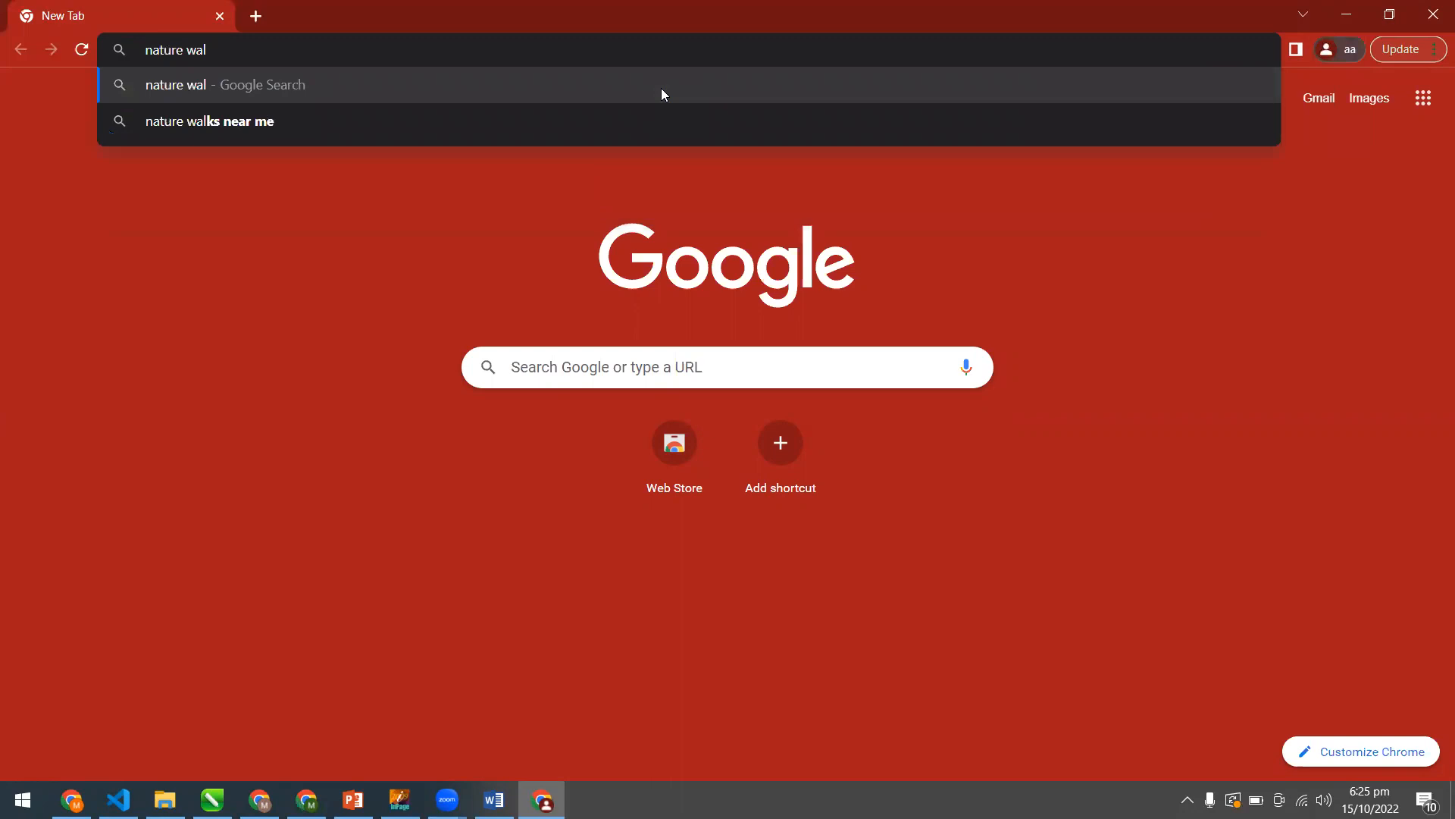
{"action": "type", "text": "lpaper"}
{"action": "key", "text": "Return"}
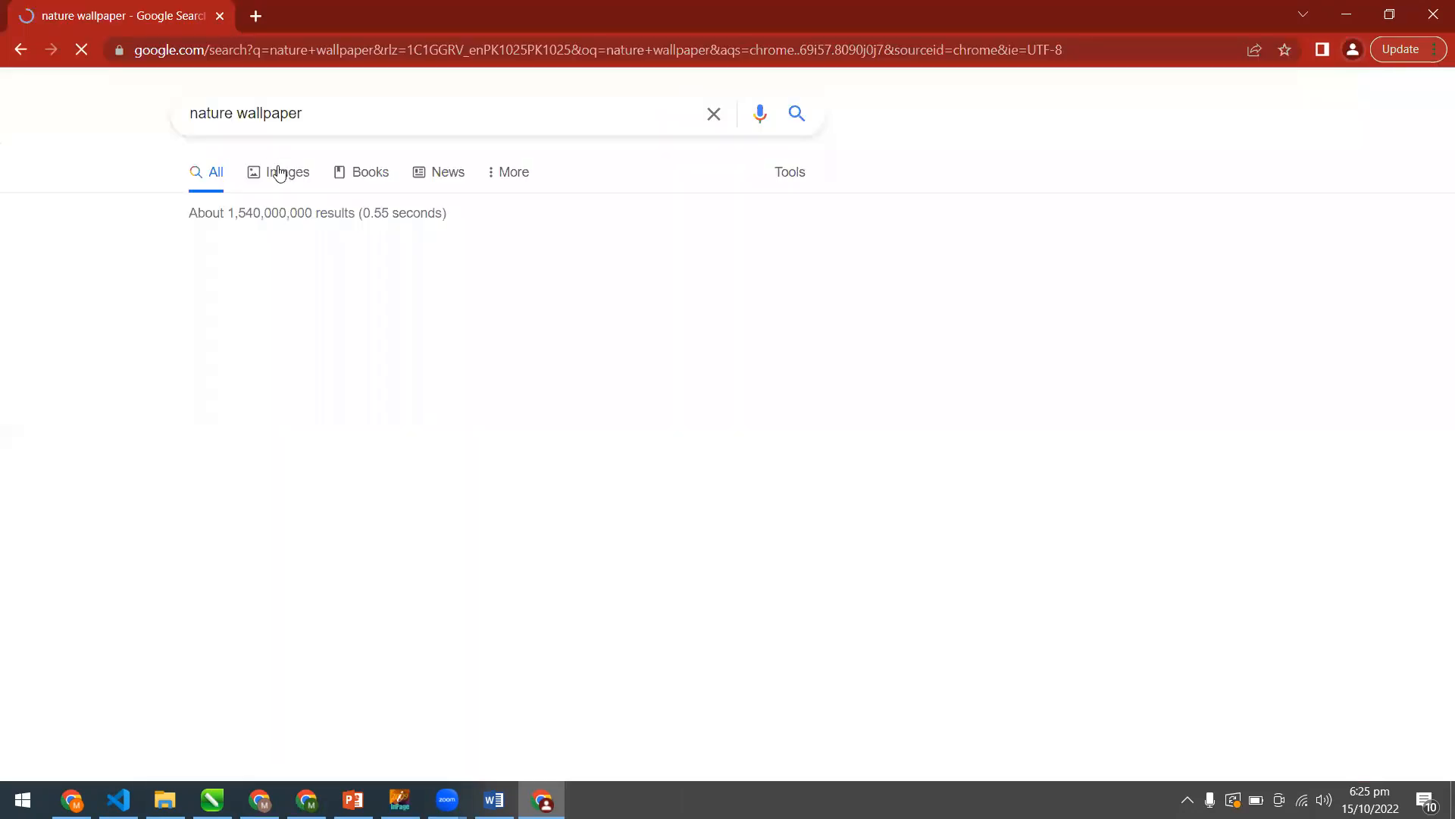
{"action": "left_click", "coordinate": [316, 186]}
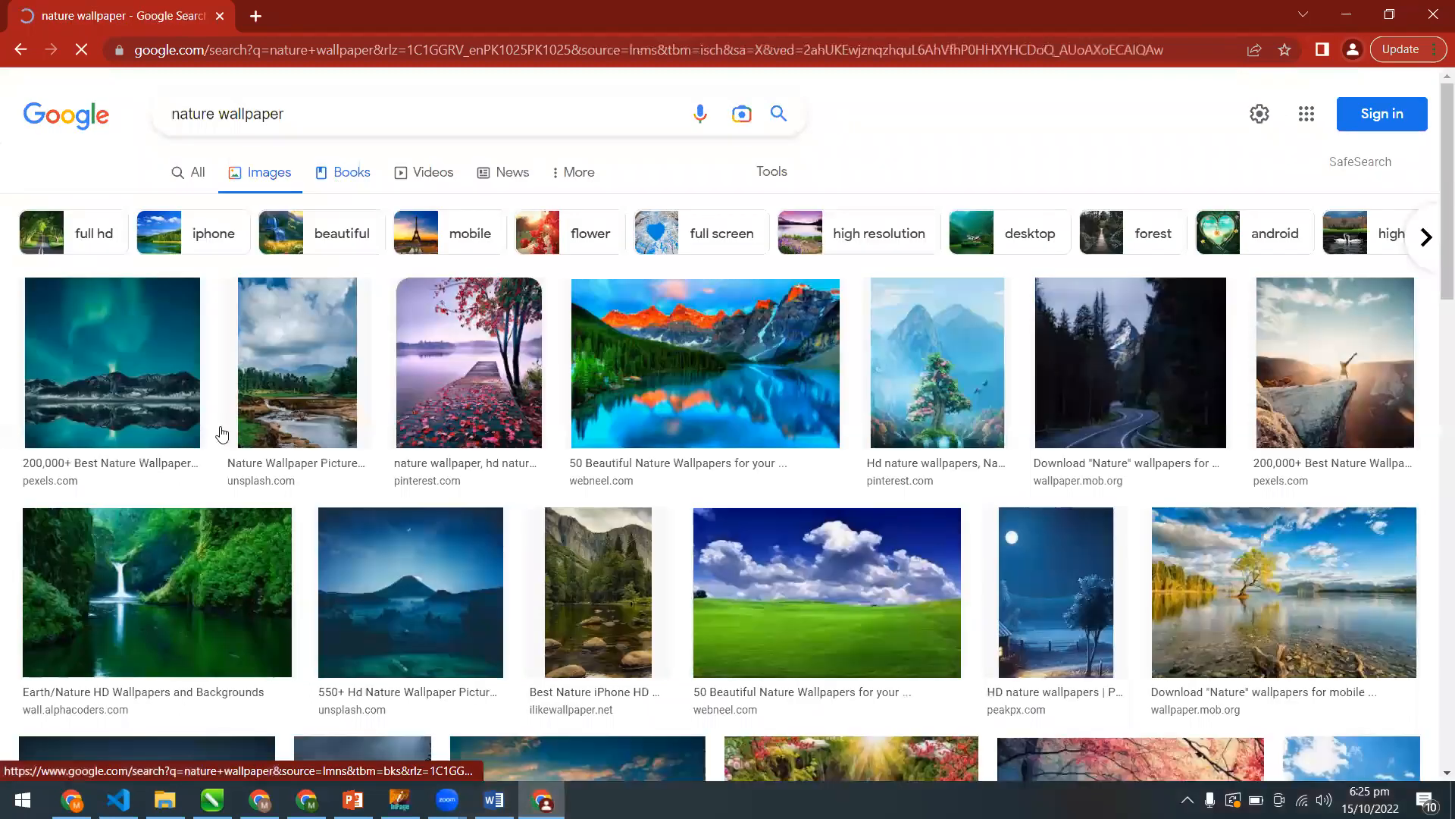
Save the Webneel mountain lake wallpaper to the Desktop as the JPEG image 3-nature-wallpaper-mountain.
{"action": "left_click", "coordinate": [719, 371]}
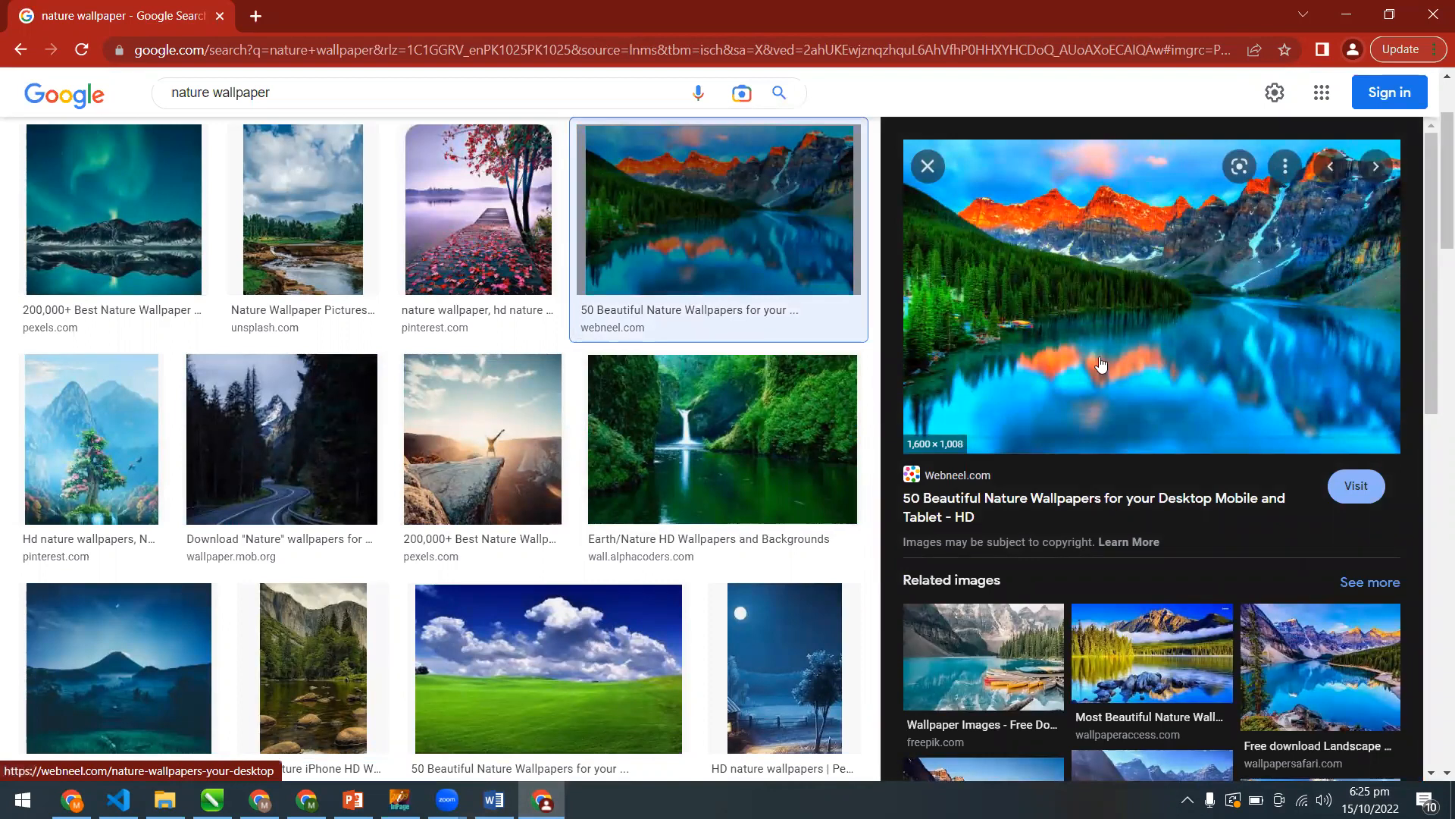
{"action": "right_click", "coordinate": [1065, 304]}
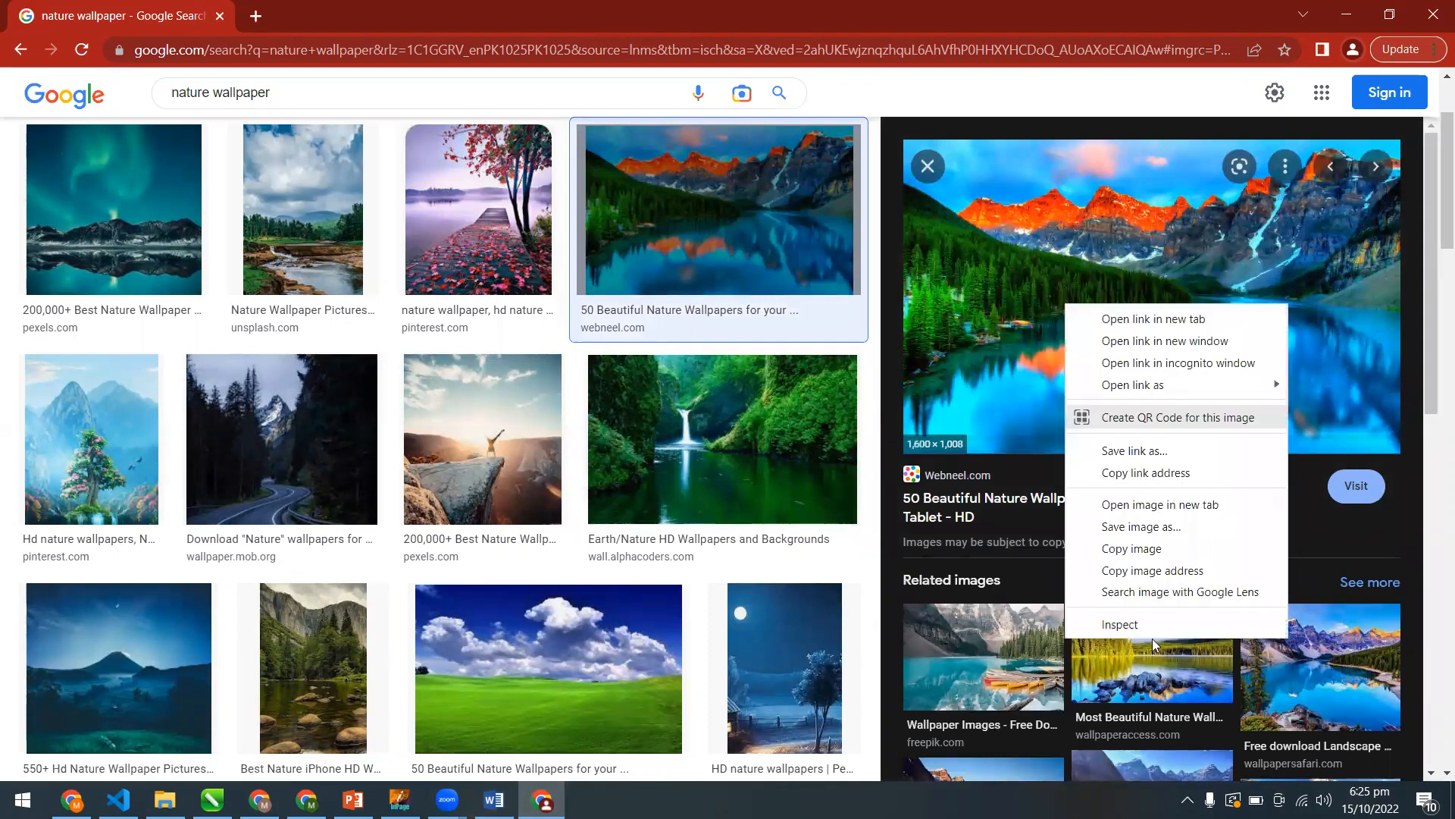
{"action": "left_click", "coordinate": [1167, 529]}
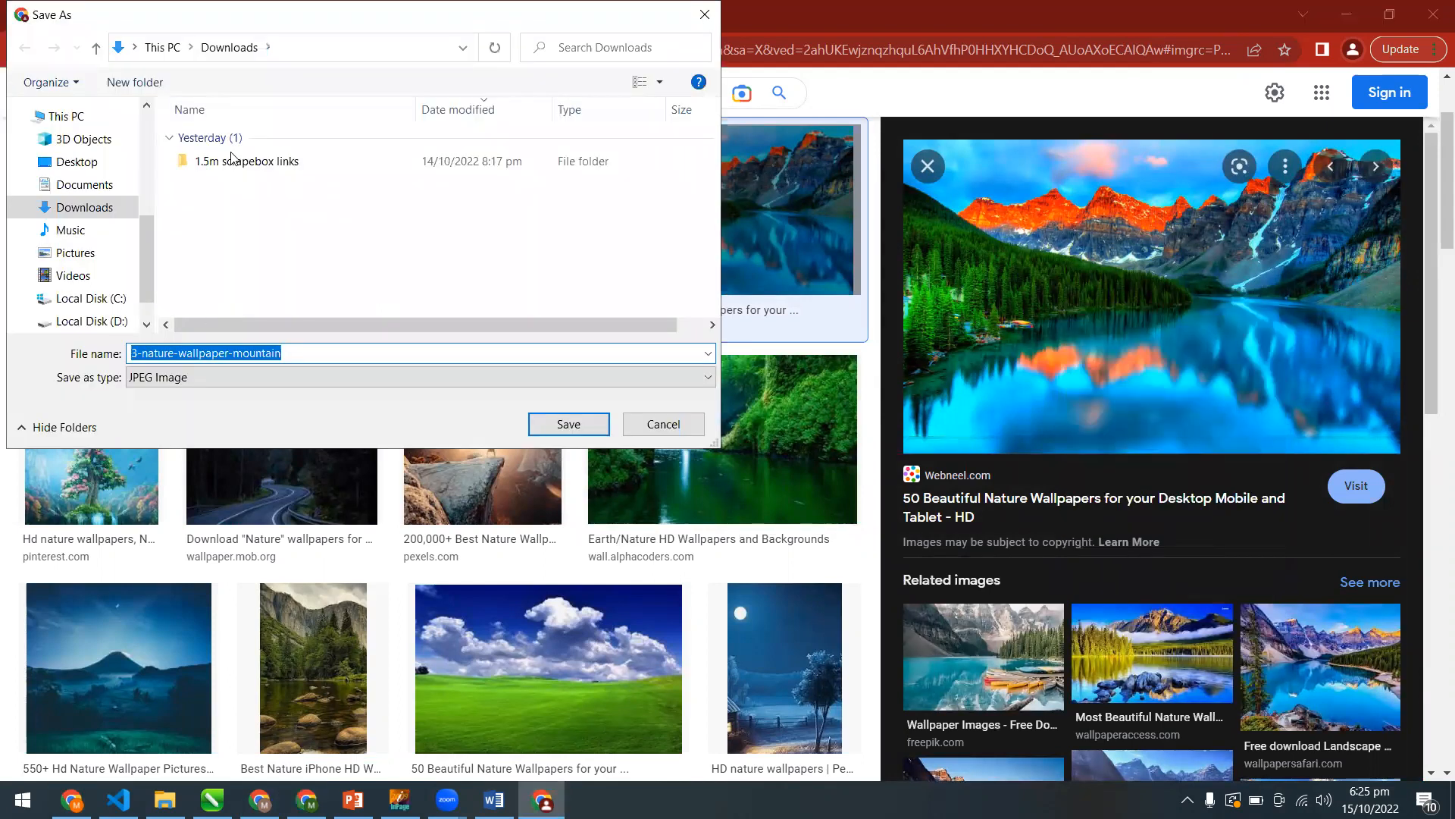
{"action": "left_click", "coordinate": [83, 162]}
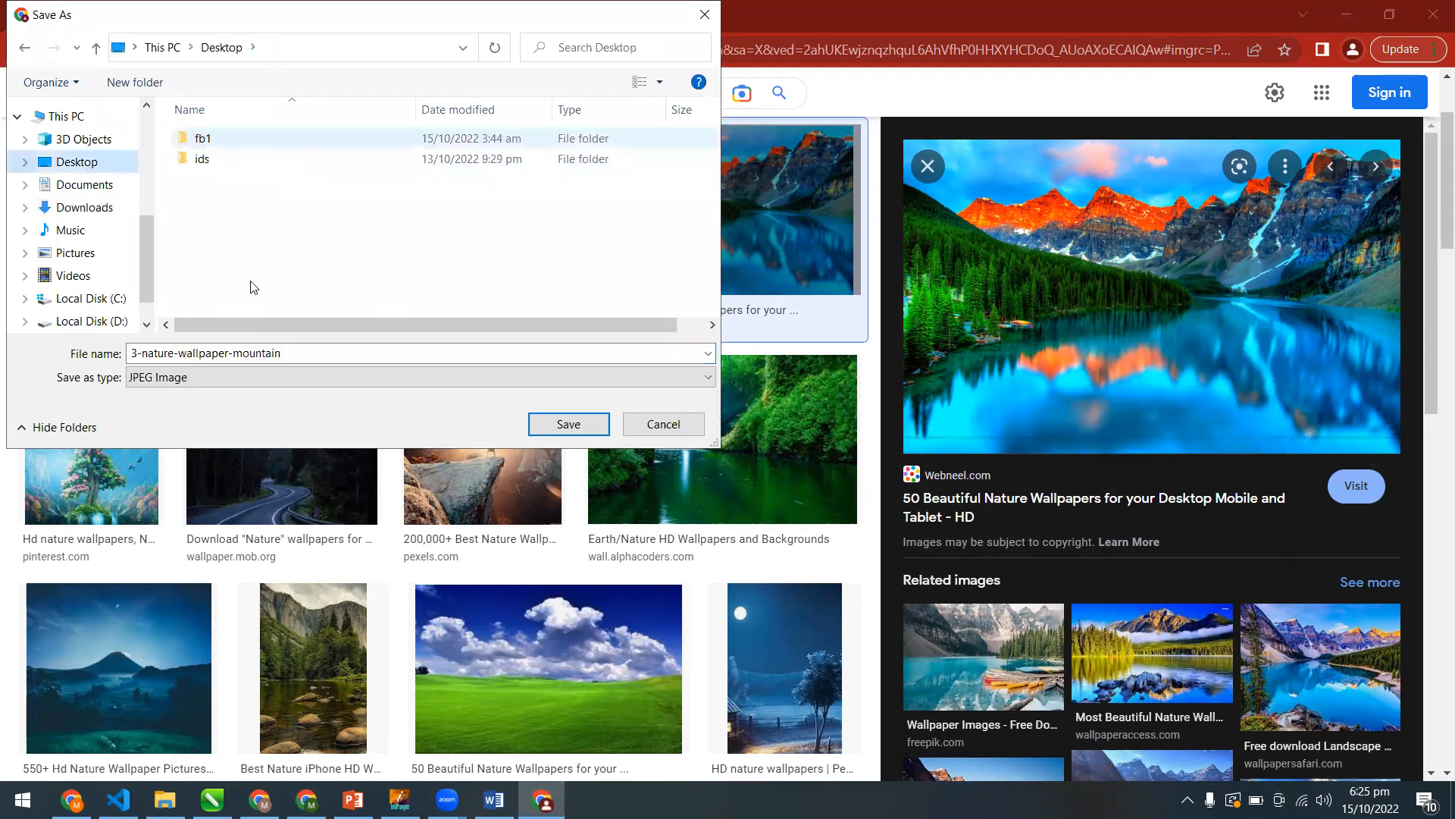
{"action": "left_click", "coordinate": [567, 424]}
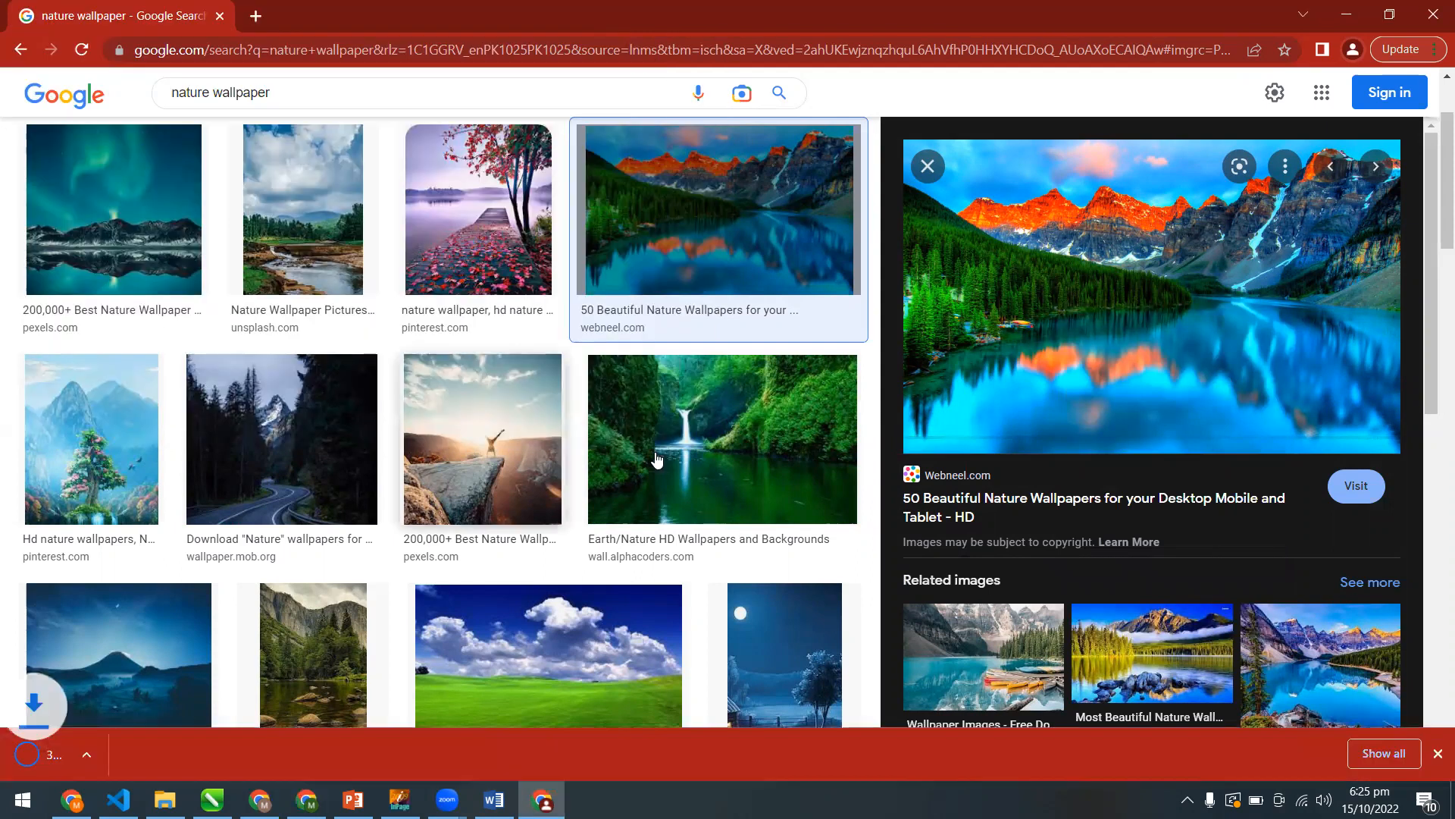
Save the dark forest road wallpaper from wallpaper.mob.org to the Desktop as a JPEG image.
{"action": "left_click", "coordinate": [296, 448]}
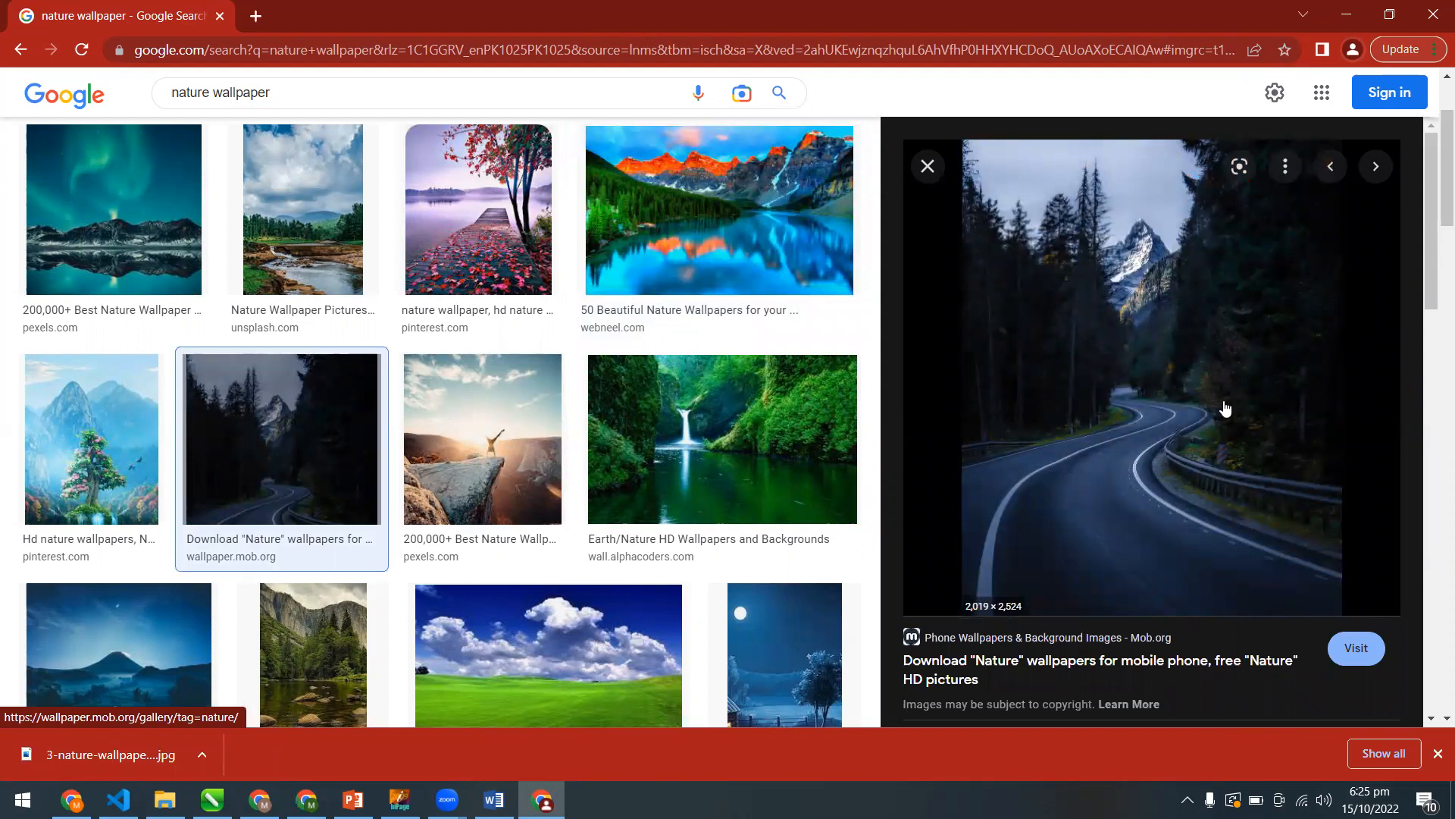
{"action": "right_click", "coordinate": [1104, 333]}
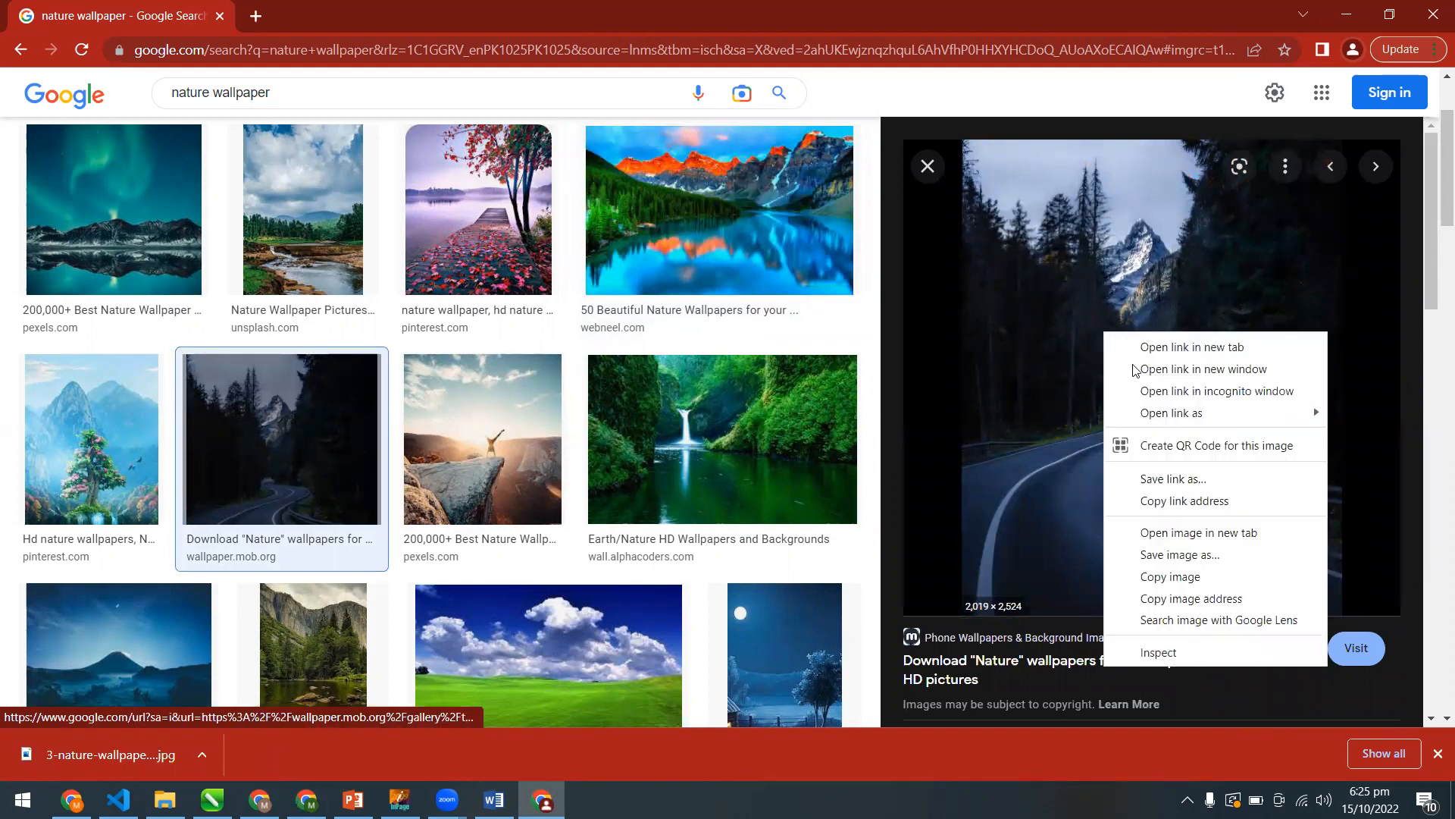
{"action": "left_click", "coordinate": [1200, 556]}
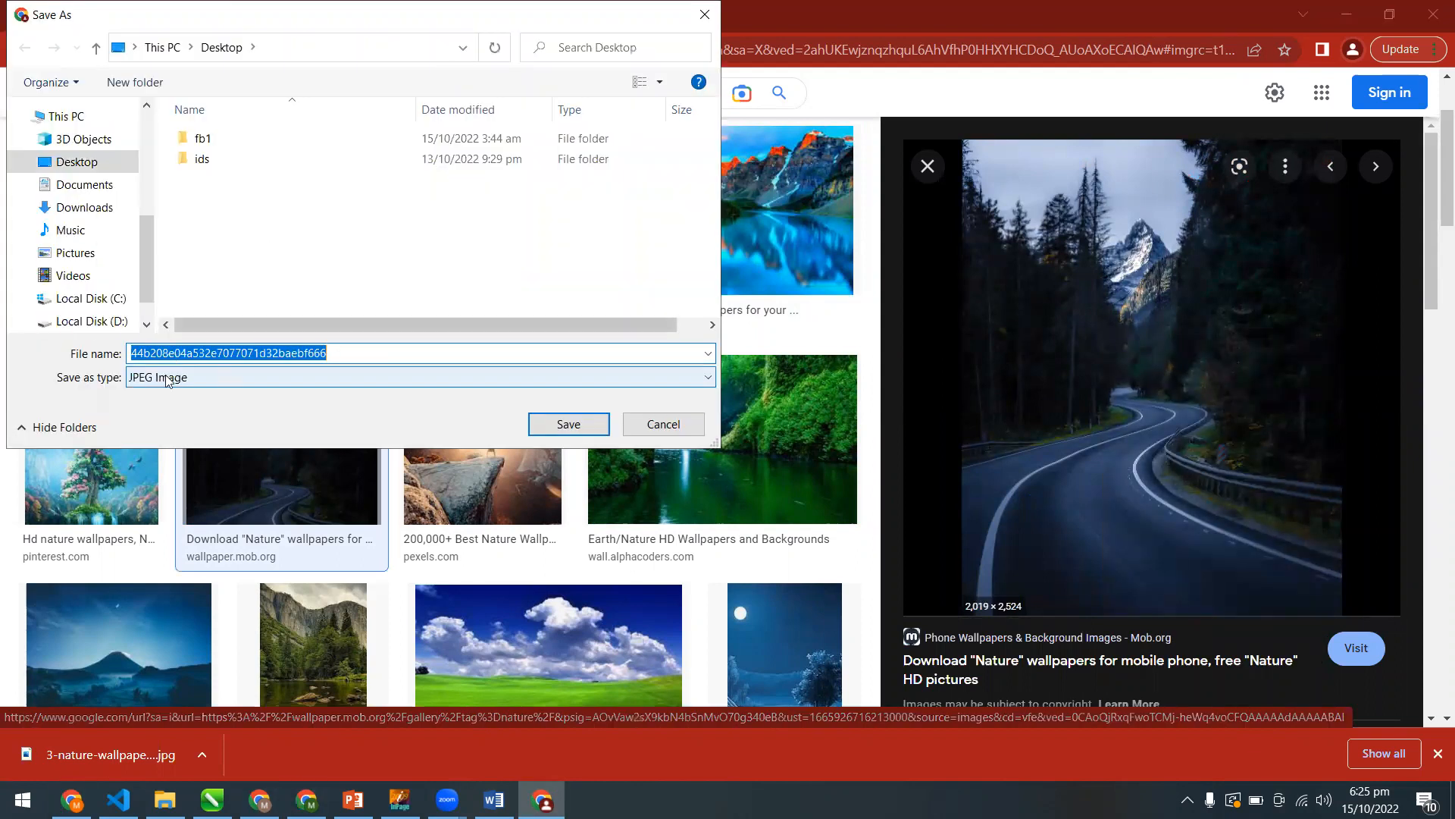
{"action": "left_click", "coordinate": [580, 429]}
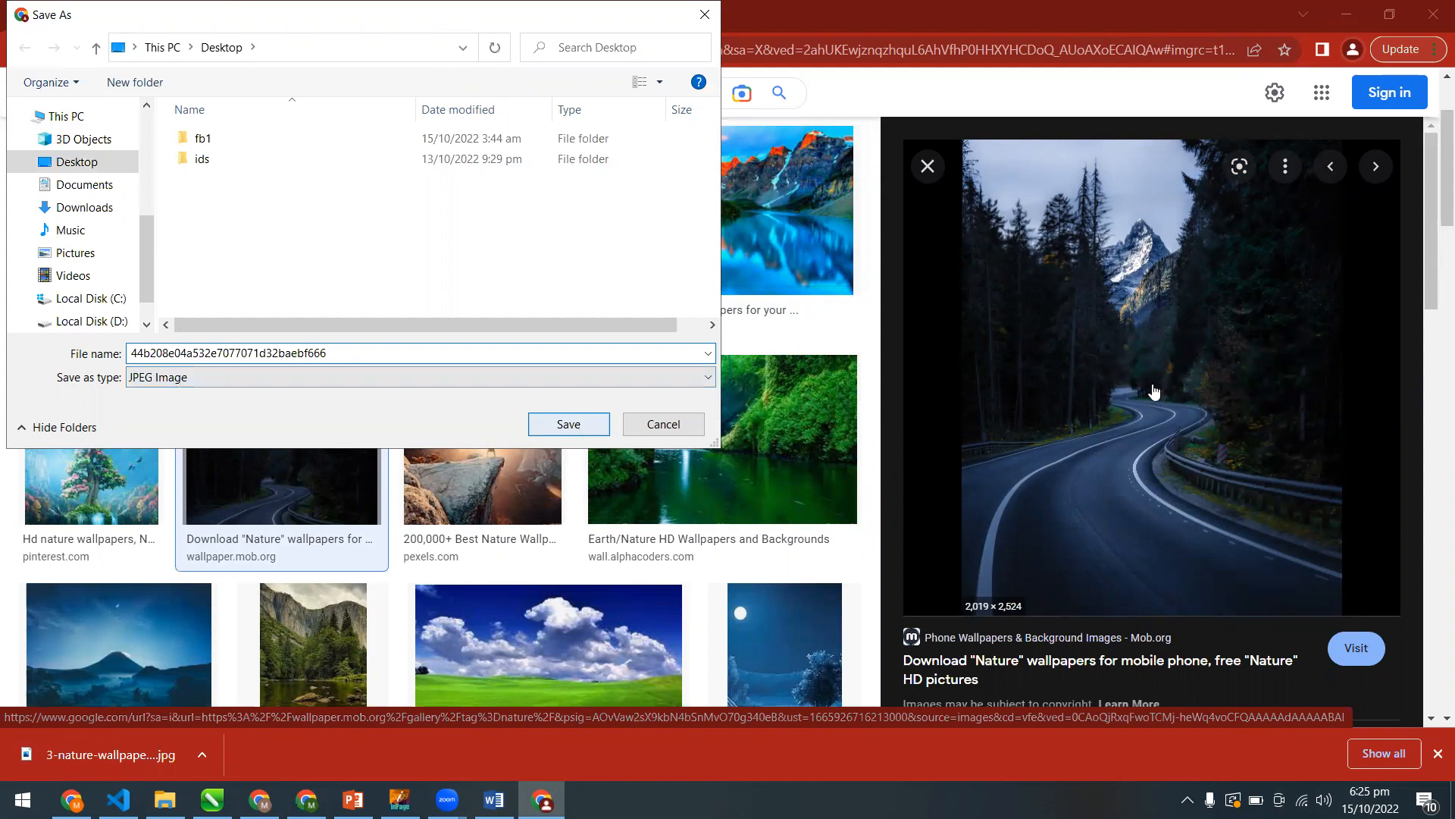
Browse more of the nature wallpapers and save the Unsplash picture of a lake with a small island to the Desktop.
{"action": "left_click_drag", "start_coordinate": [1432, 319], "coordinate": [1434, 540]}
{"action": "scroll", "coordinate": [455, 493], "scroll_direction": "down", "scroll_amount": 5}
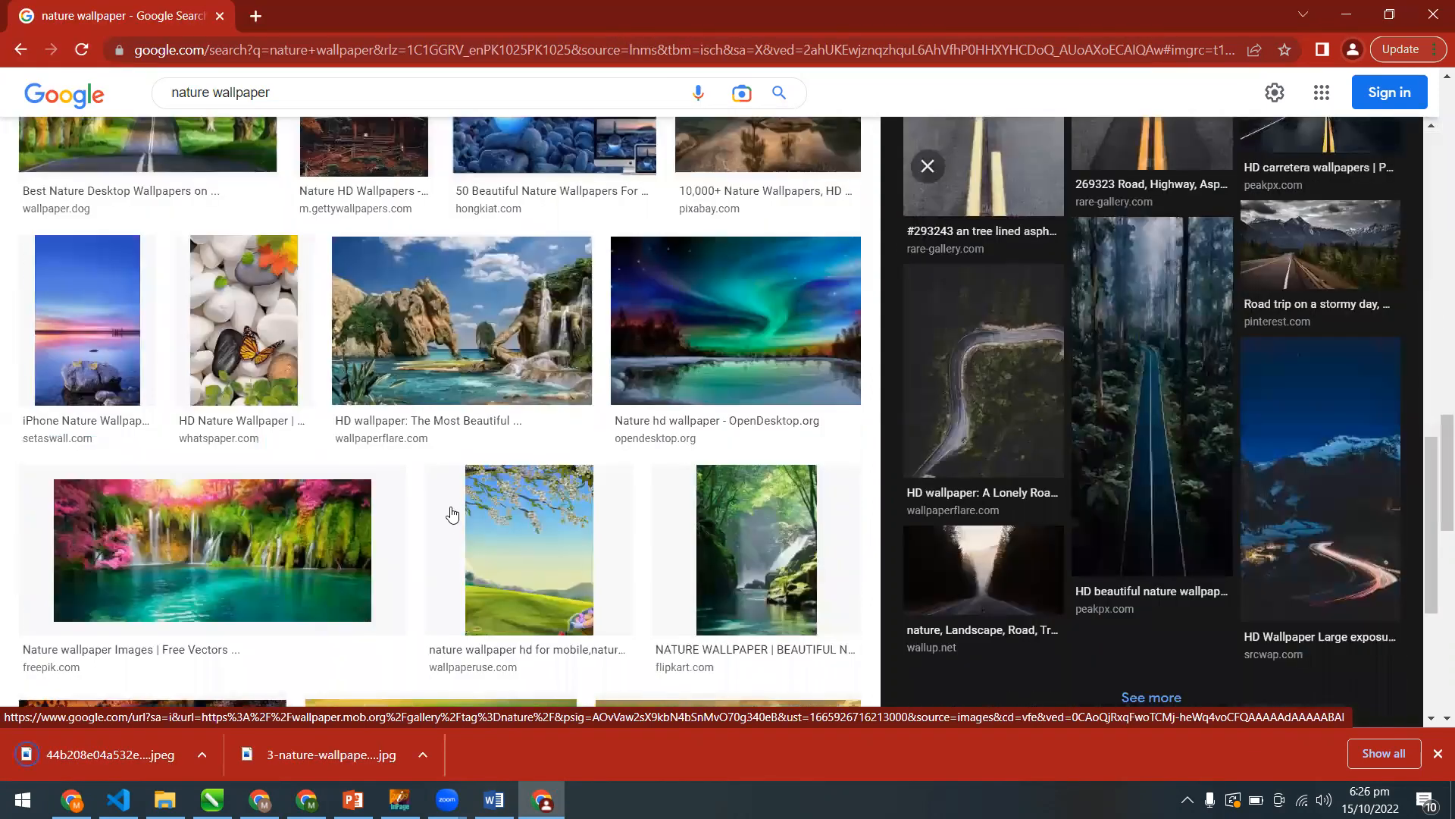
{"action": "scroll", "coordinate": [458, 473], "scroll_direction": "up", "scroll_amount": 1}
{"action": "left_click", "coordinate": [461, 464]}
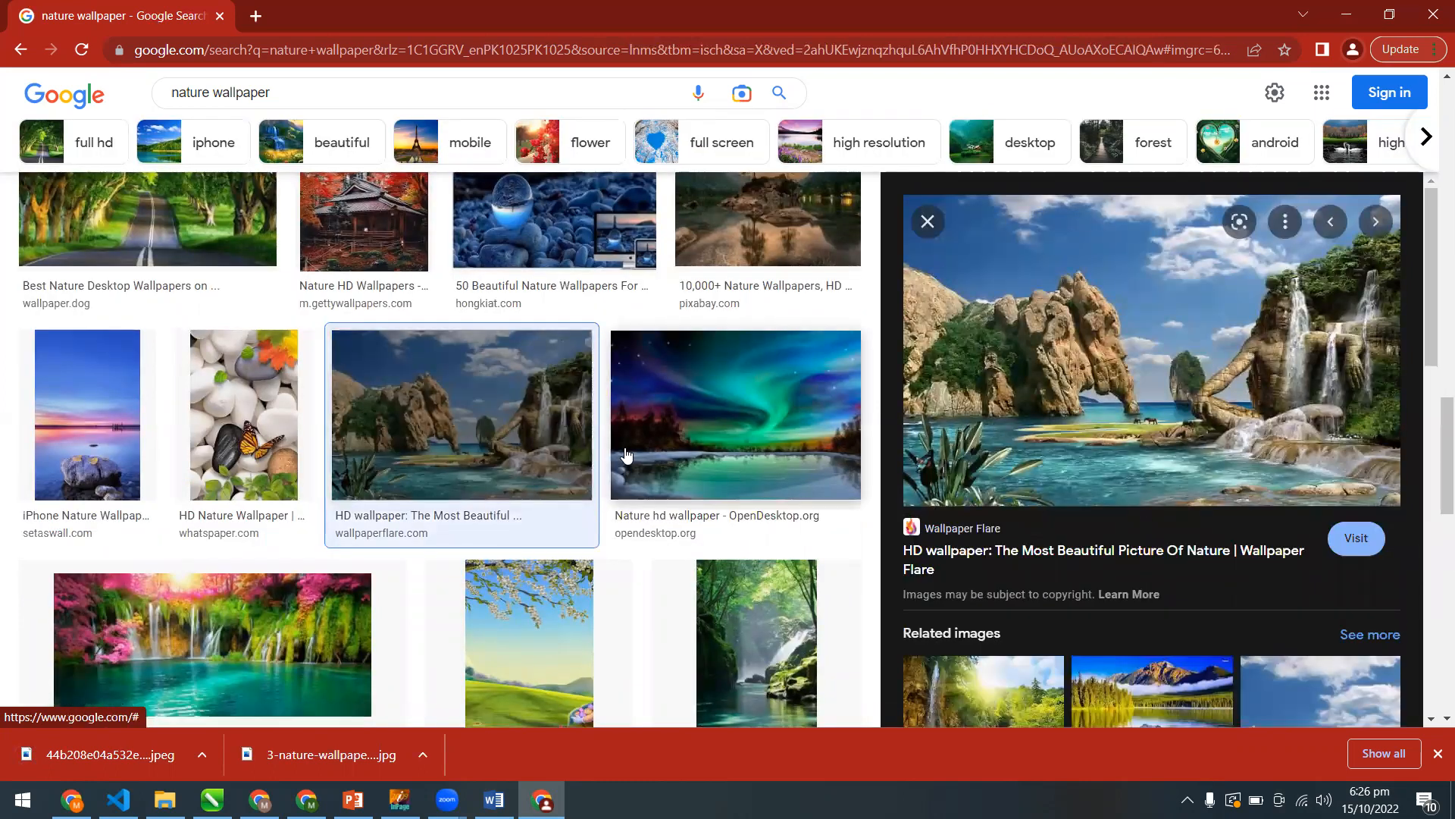
{"action": "scroll", "coordinate": [530, 519], "scroll_direction": "up", "scroll_amount": 3}
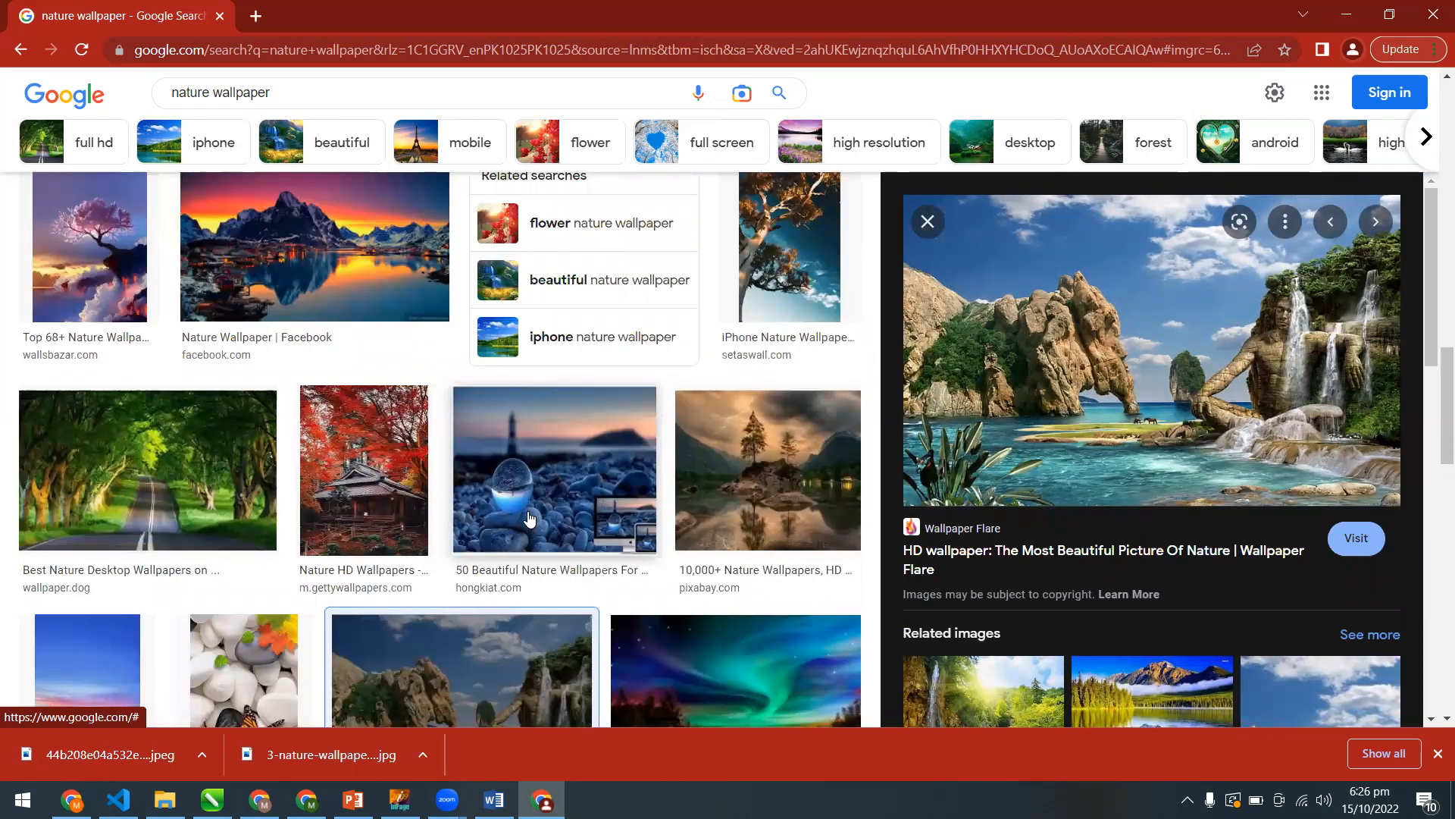
{"action": "scroll", "coordinate": [530, 519], "scroll_direction": "up", "scroll_amount": 4}
{"action": "left_click", "coordinate": [339, 523]}
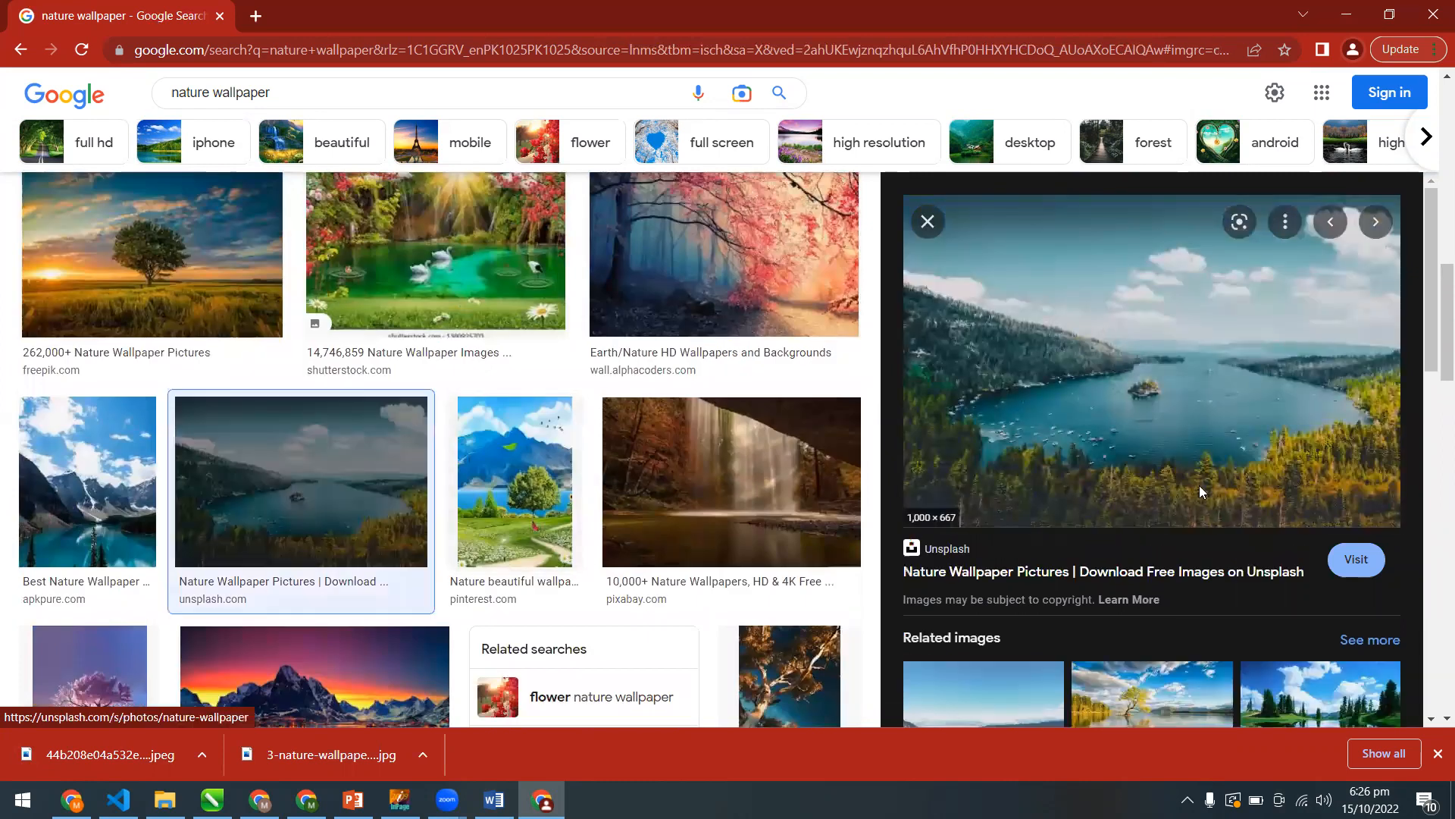
{"action": "right_click", "coordinate": [1106, 320]}
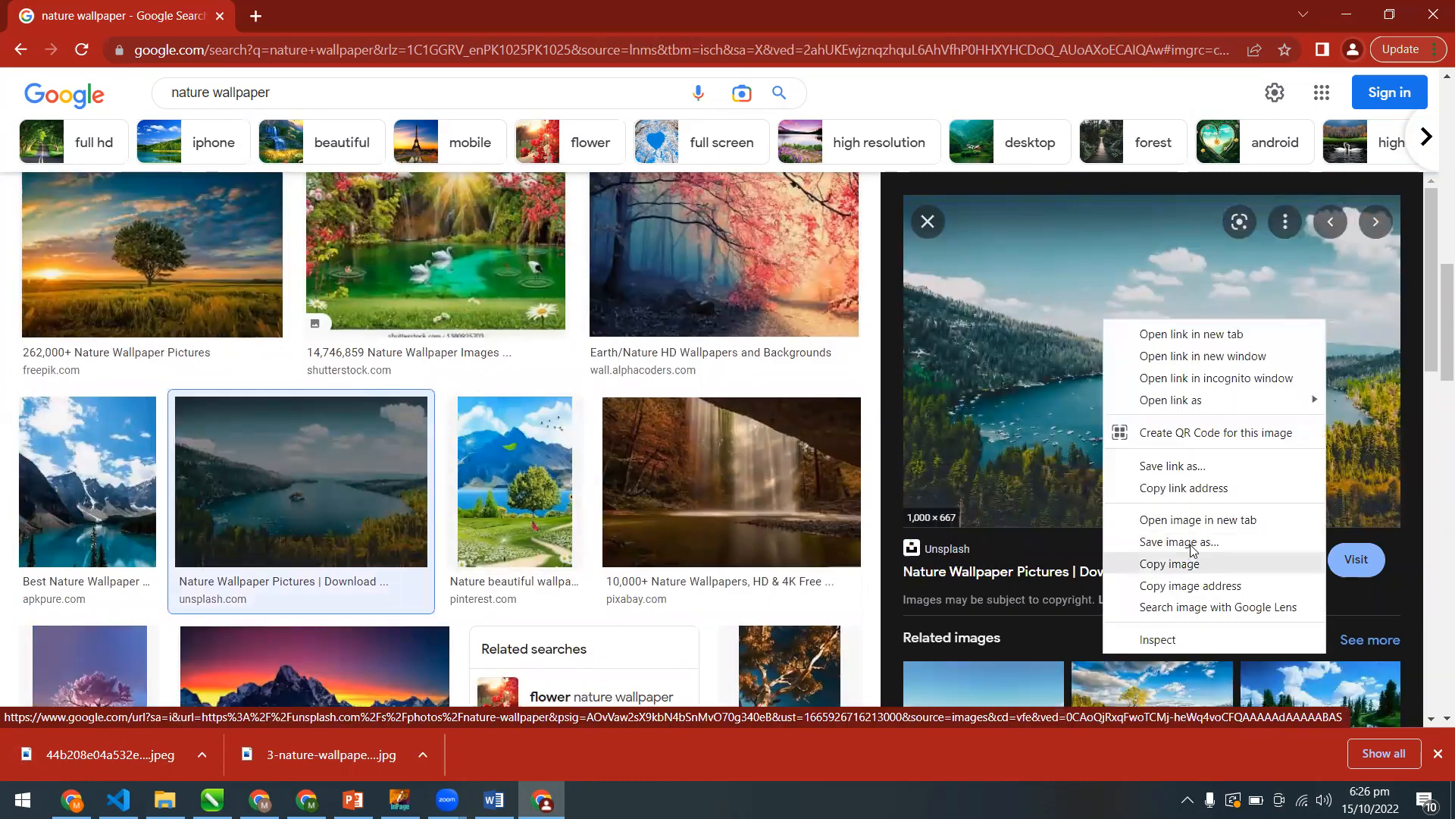
{"action": "left_click", "coordinate": [1191, 551]}
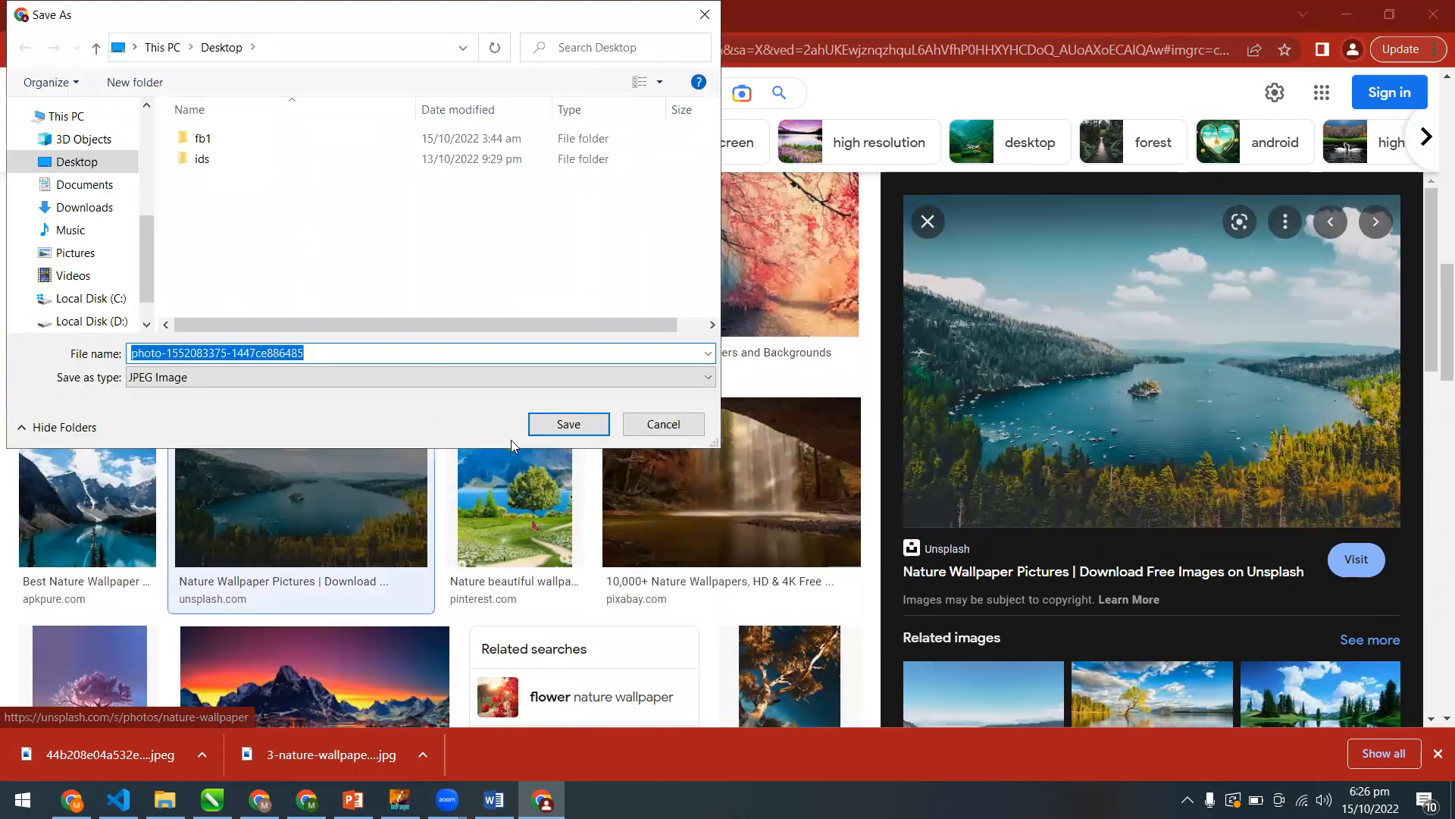
{"action": "left_click", "coordinate": [548, 428]}
Replace "nature" in the image search so that it looks for "backgound wallpaper".
{"action": "left_click_drag", "start_coordinate": [216, 92], "coordinate": [112, 101]}
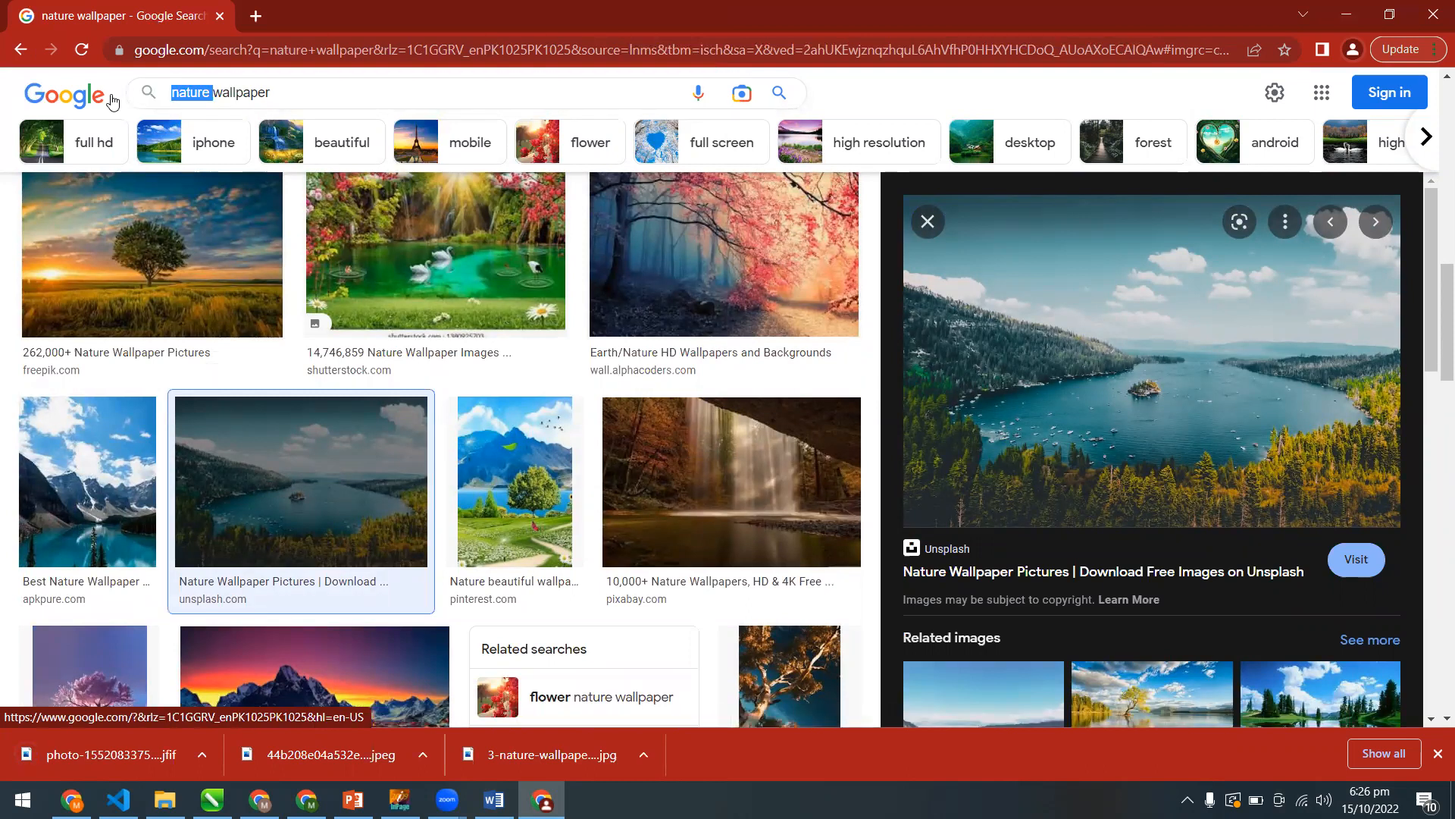
{"action": "type", "text": "backgound"}
{"action": "key", "text": "Return"}
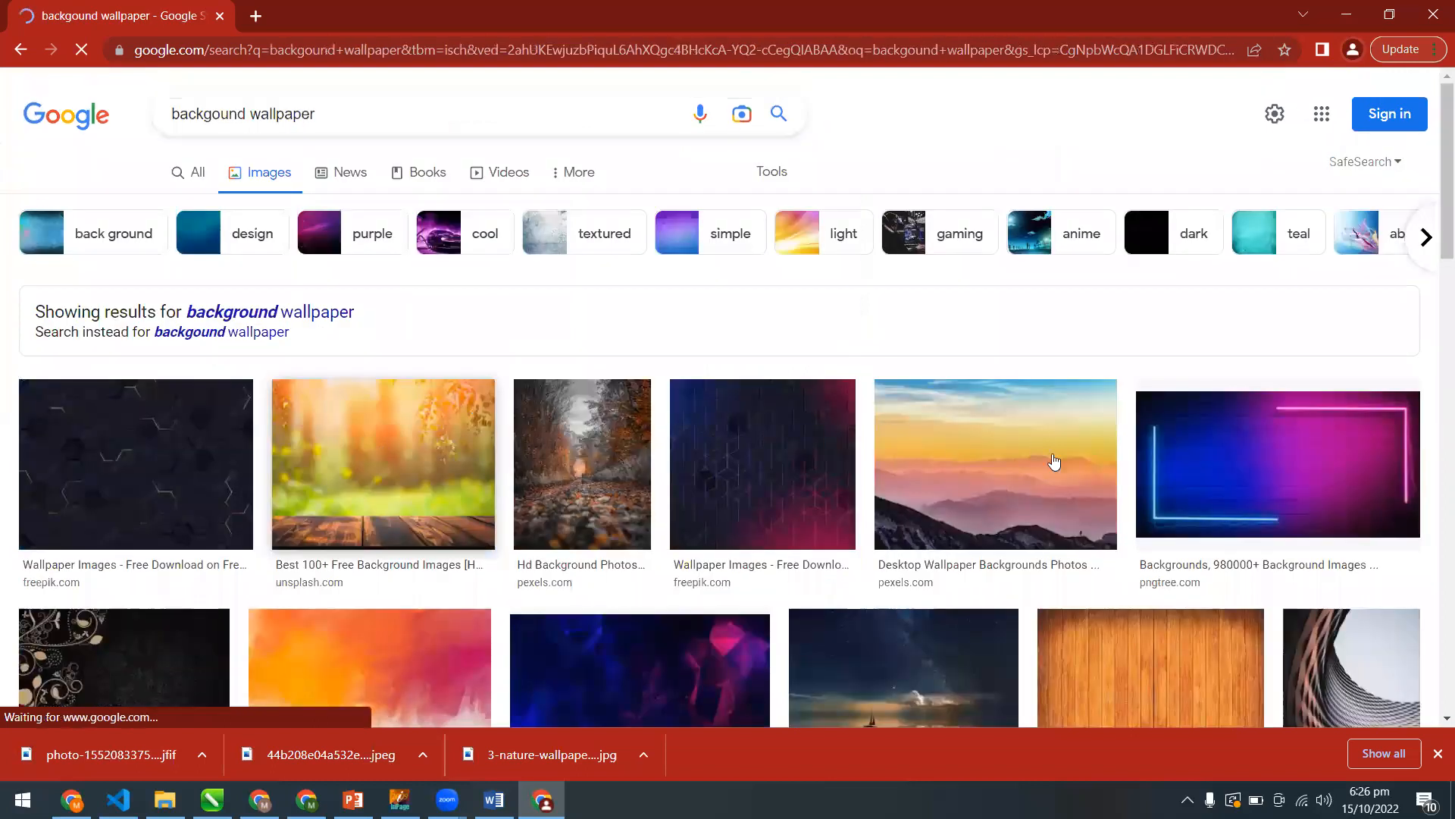
Try to save the orange and violet painted Freepik background, check its available file types, and cancel the save.
{"action": "scroll", "coordinate": [1010, 423], "scroll_direction": "down", "scroll_amount": 5}
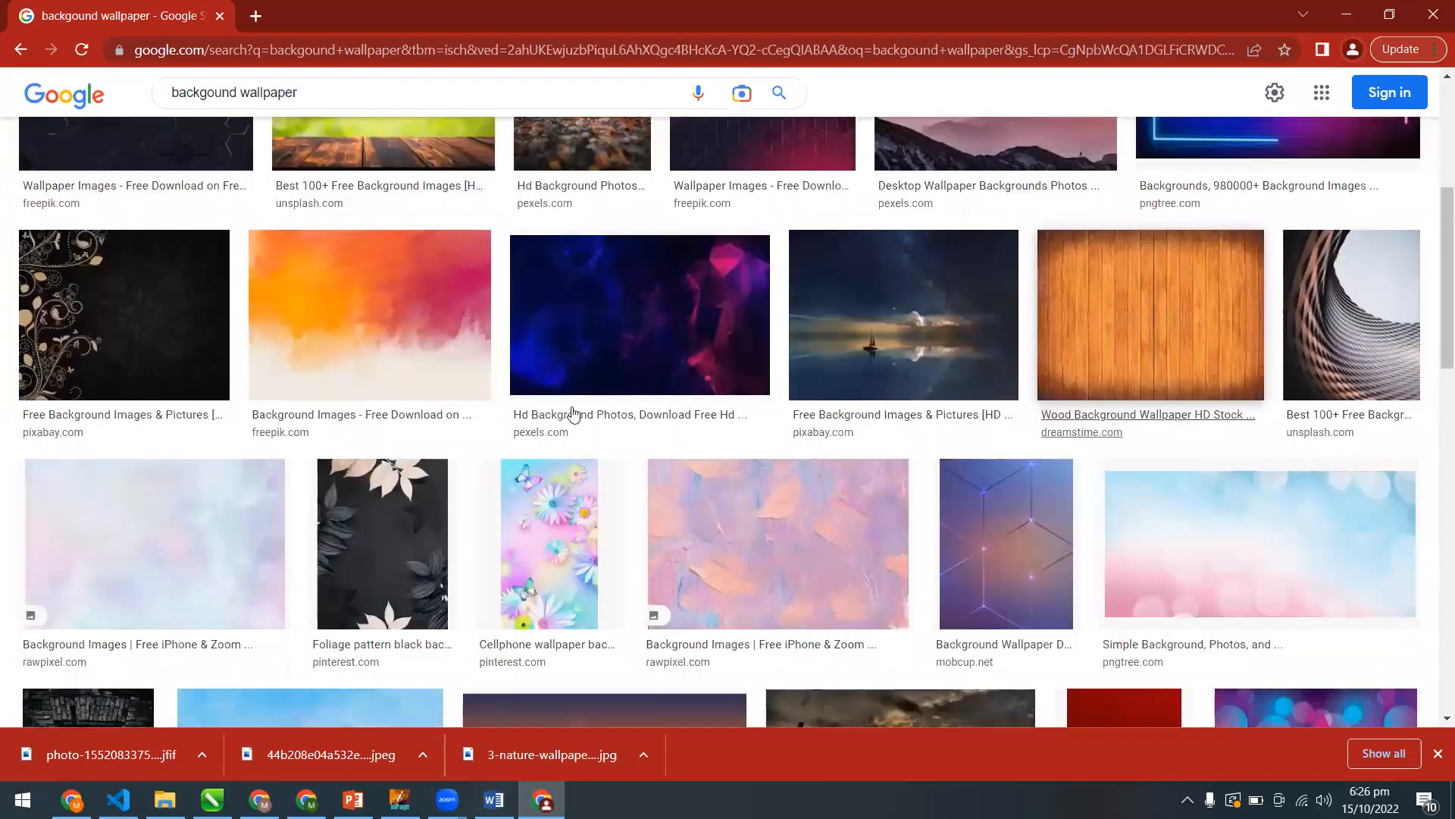
{"action": "left_click", "coordinate": [360, 389]}
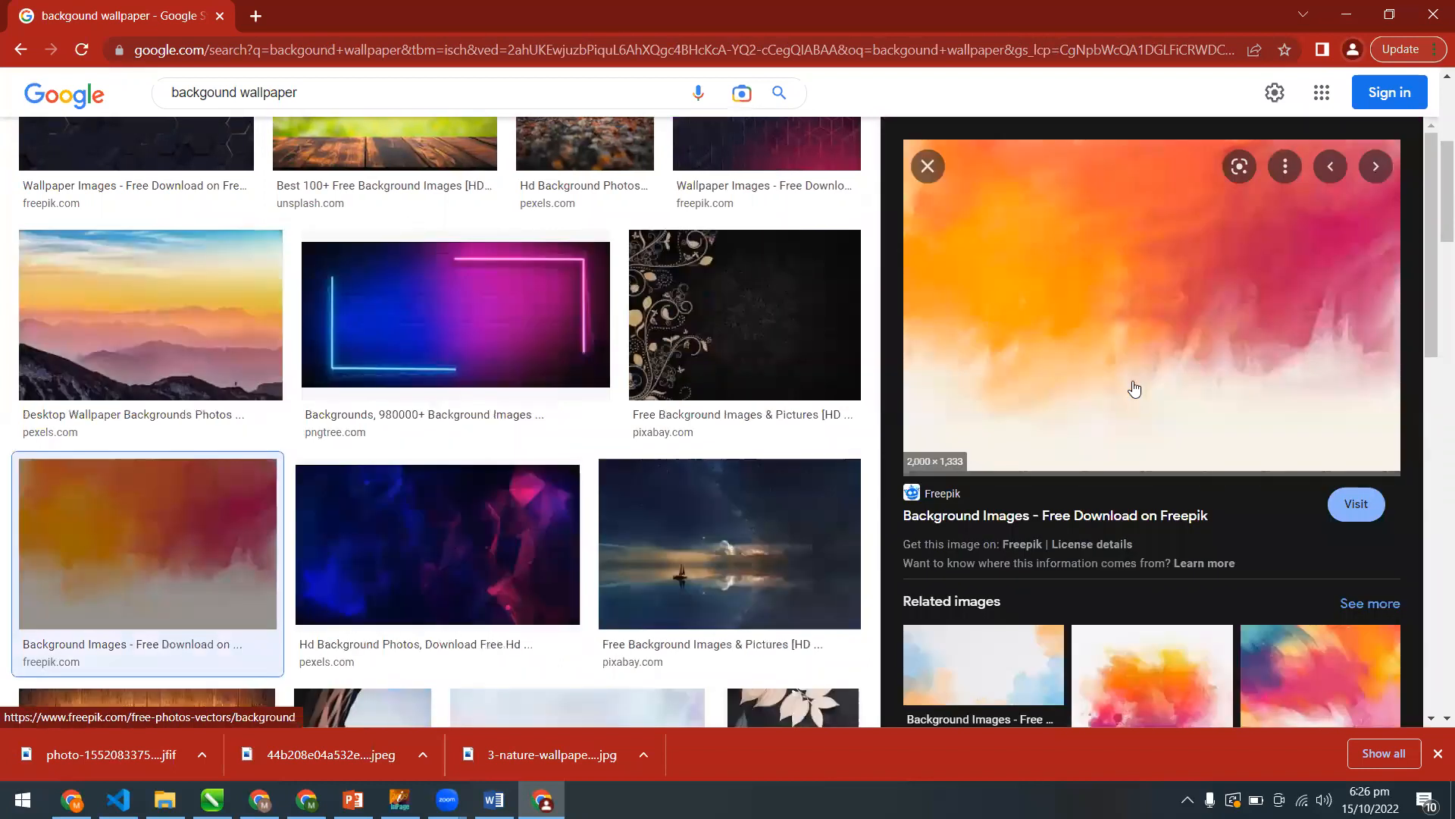
{"action": "right_click", "coordinate": [1033, 288]}
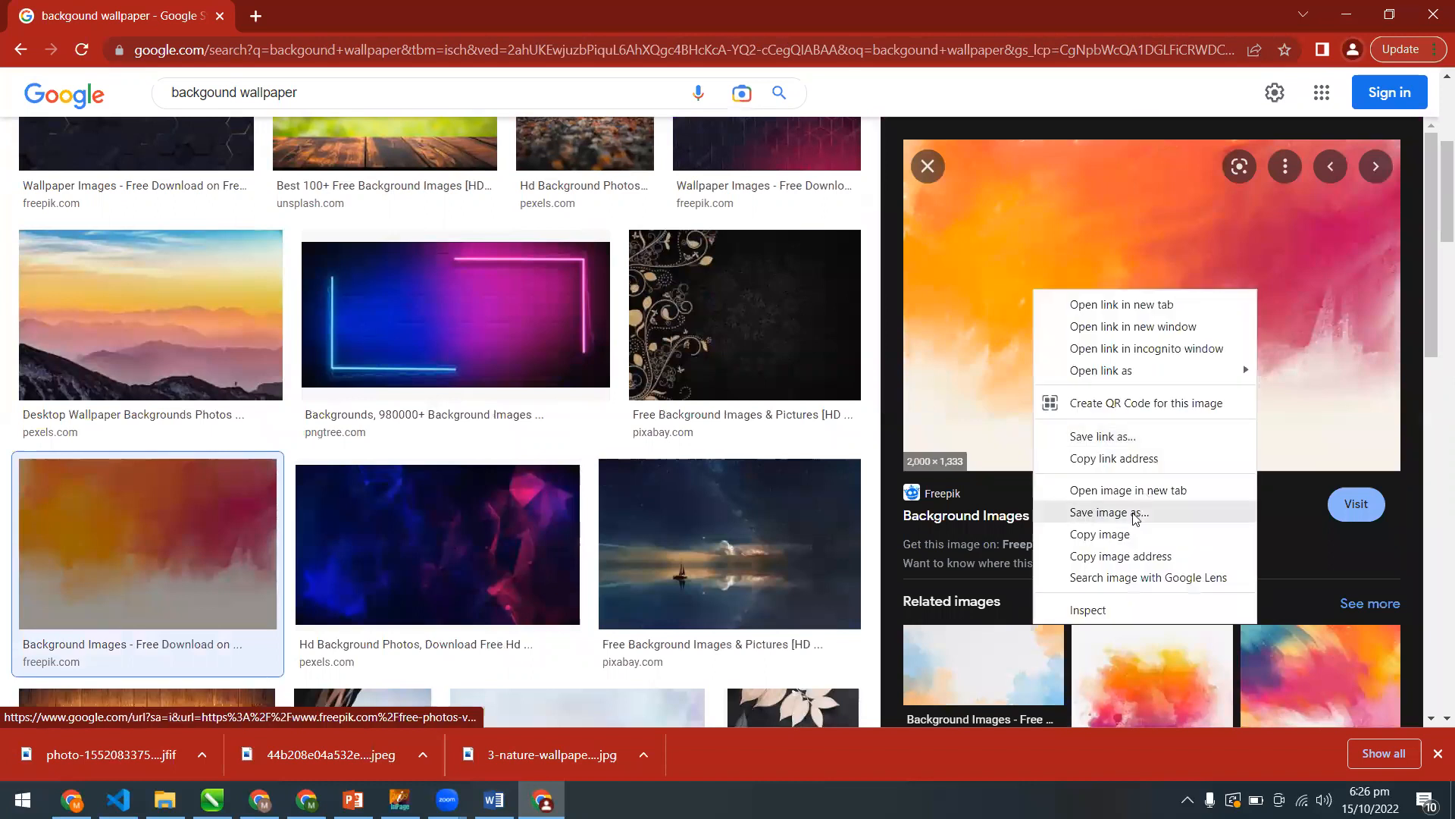
{"action": "left_click", "coordinate": [1134, 513]}
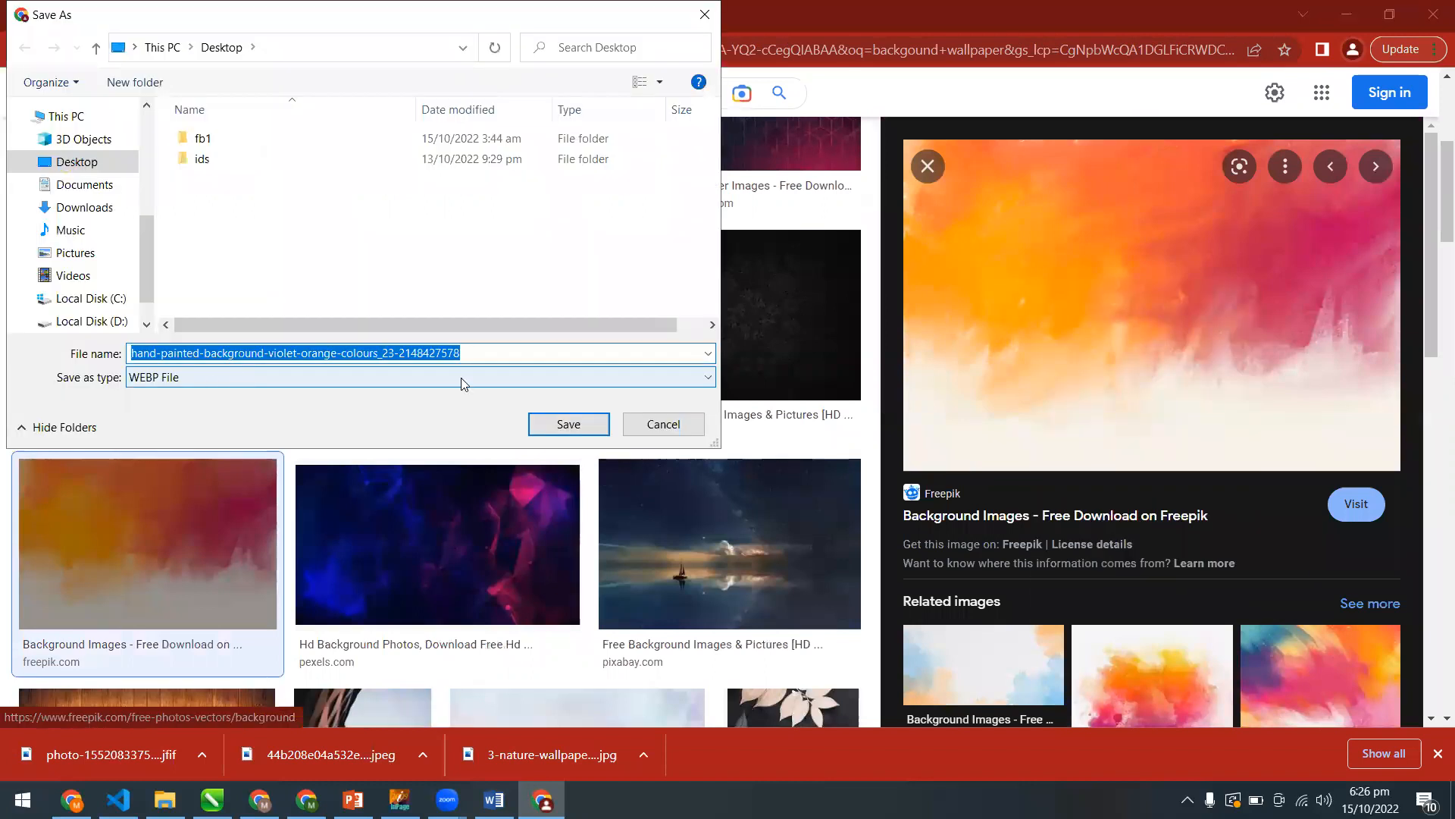
{"action": "left_click", "coordinate": [202, 385]}
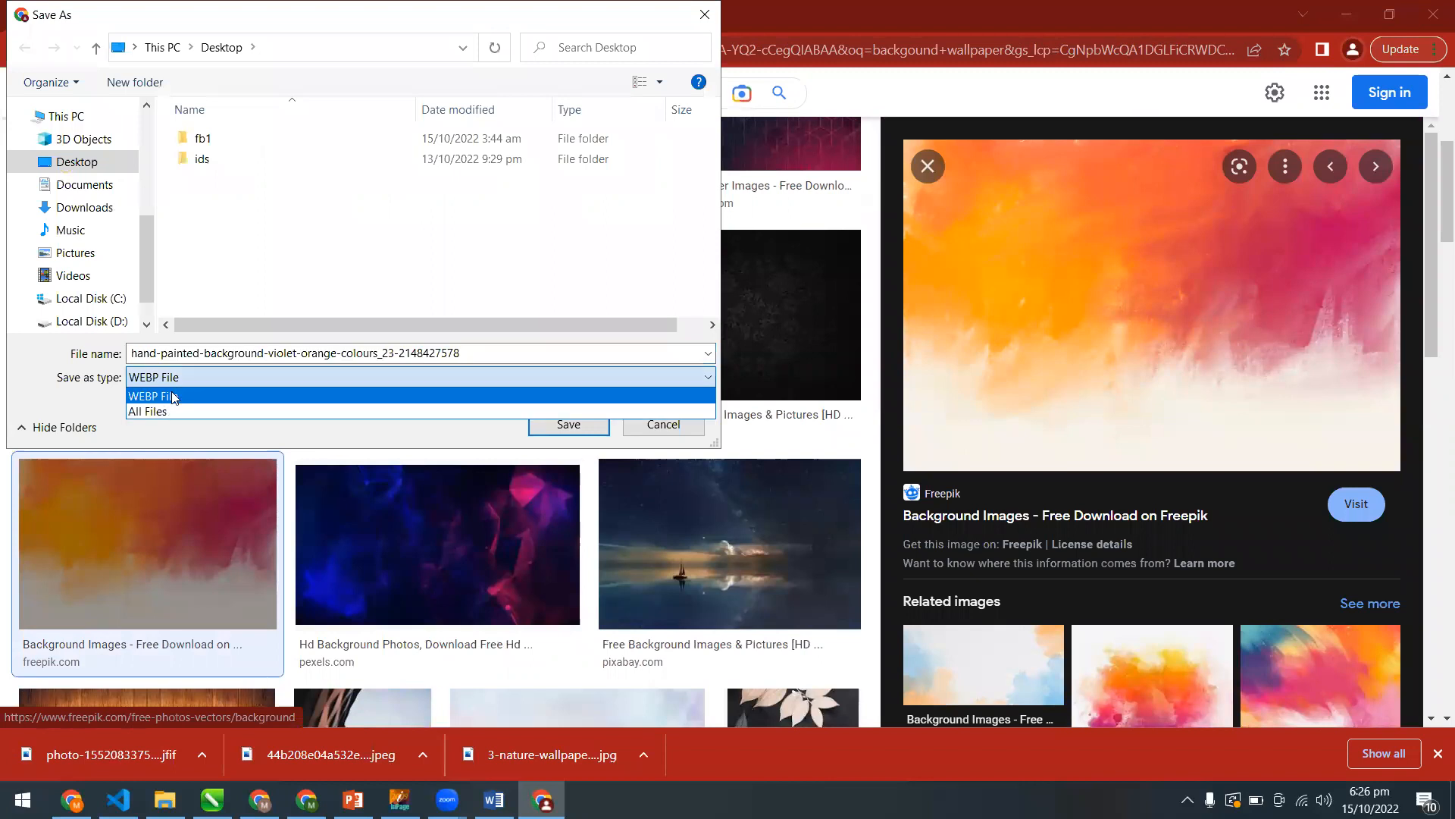
{"action": "left_click", "coordinate": [670, 426]}
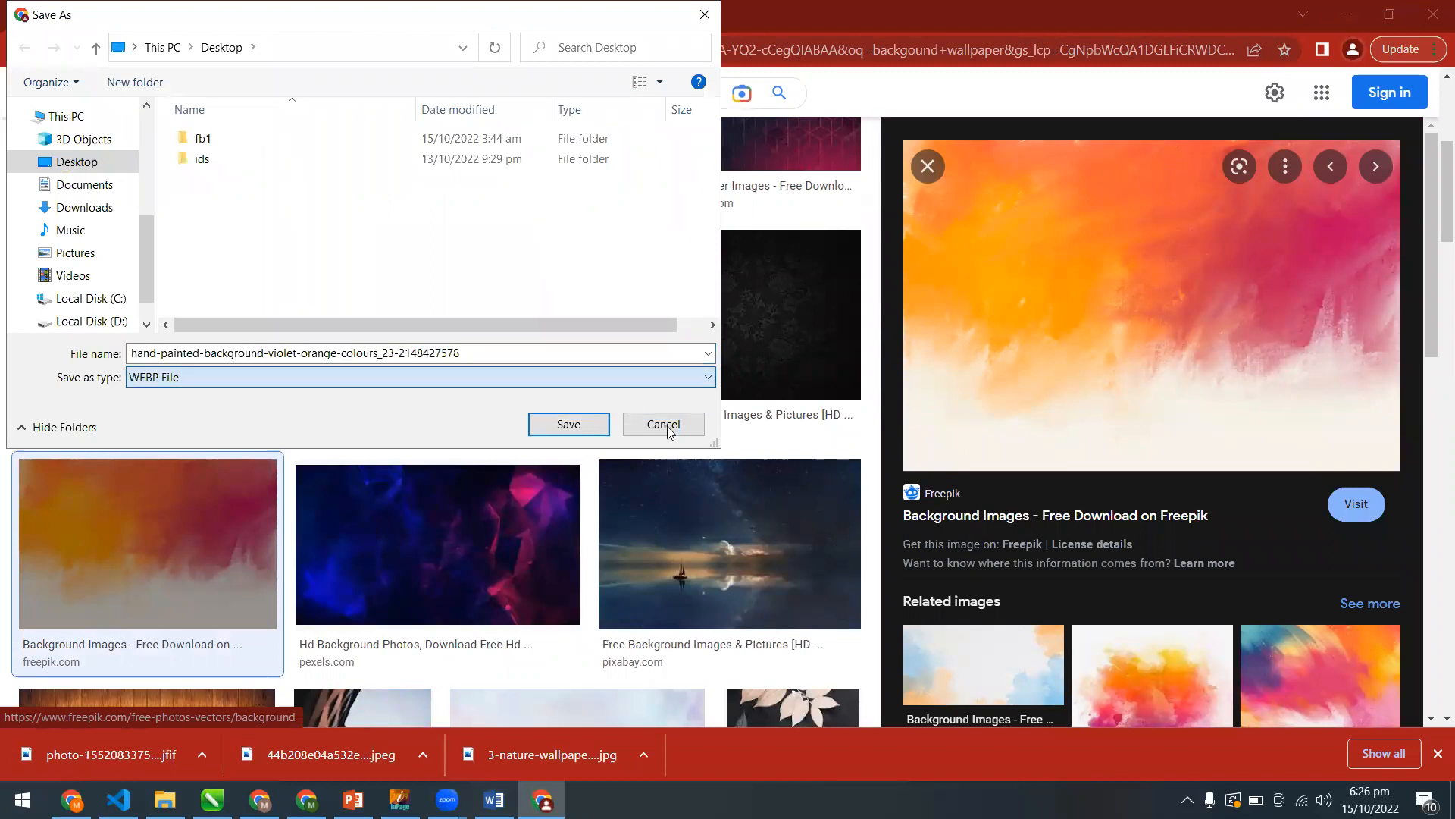
{"action": "left_click", "coordinate": [667, 426]}
Try to save the red watercolor background from the related images and cancel the save.
{"action": "scroll", "coordinate": [1218, 452], "scroll_direction": "down", "scroll_amount": 3}
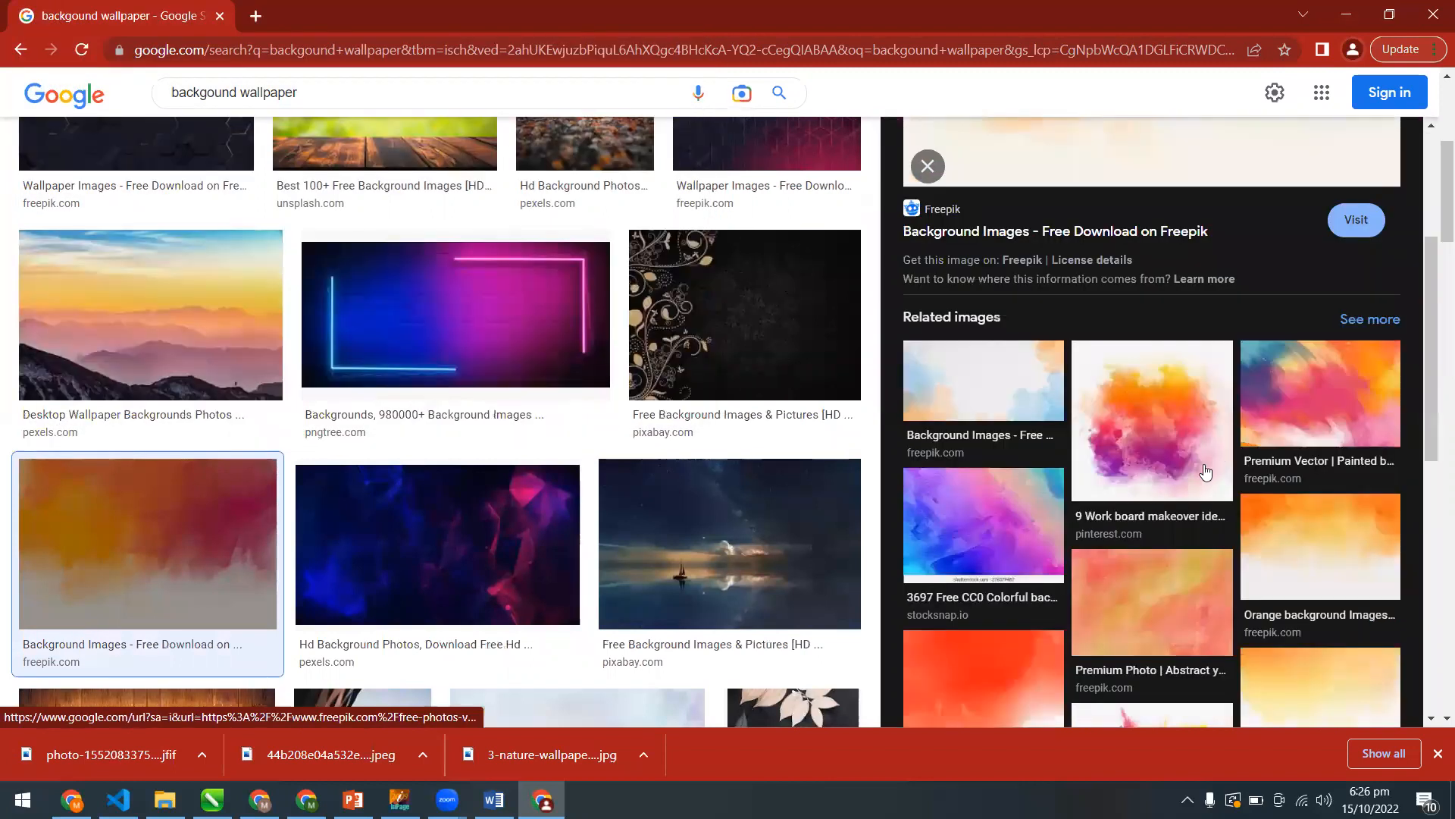
{"action": "scroll", "coordinate": [1206, 472], "scroll_direction": "down", "scroll_amount": 2}
{"action": "left_click", "coordinate": [1012, 530]}
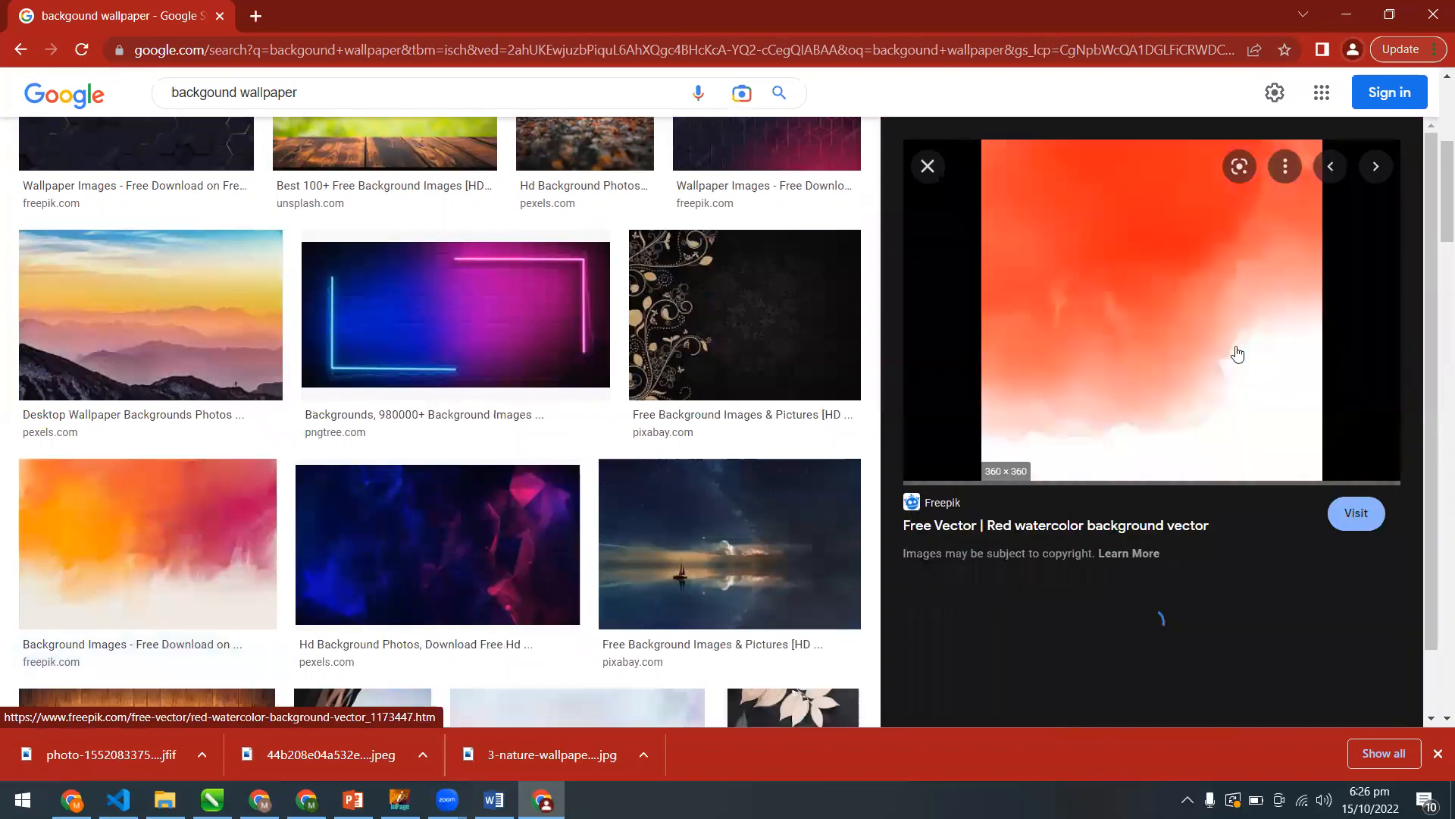
{"action": "right_click", "coordinate": [1084, 286]}
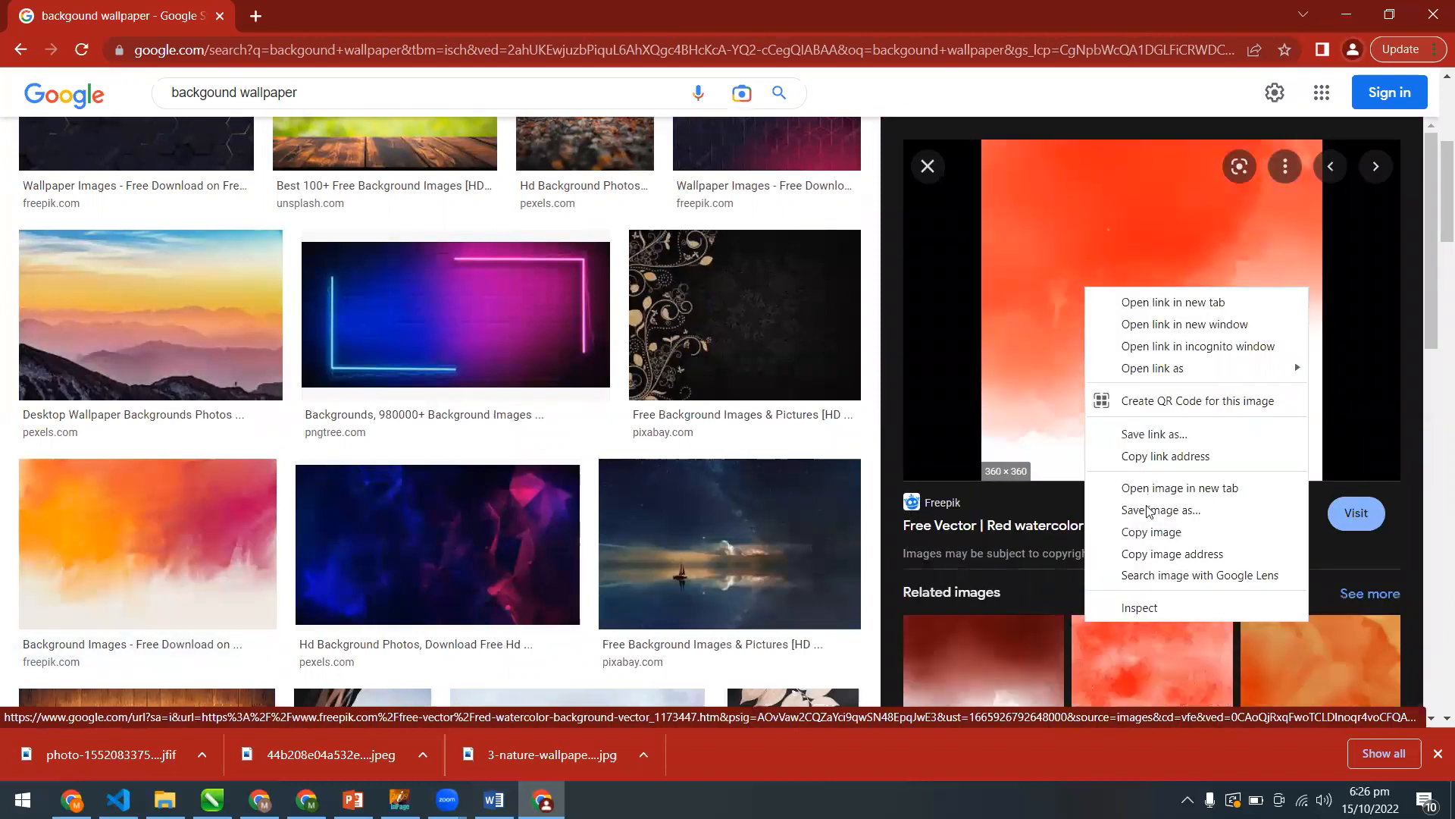
{"action": "key", "text": "Return"}
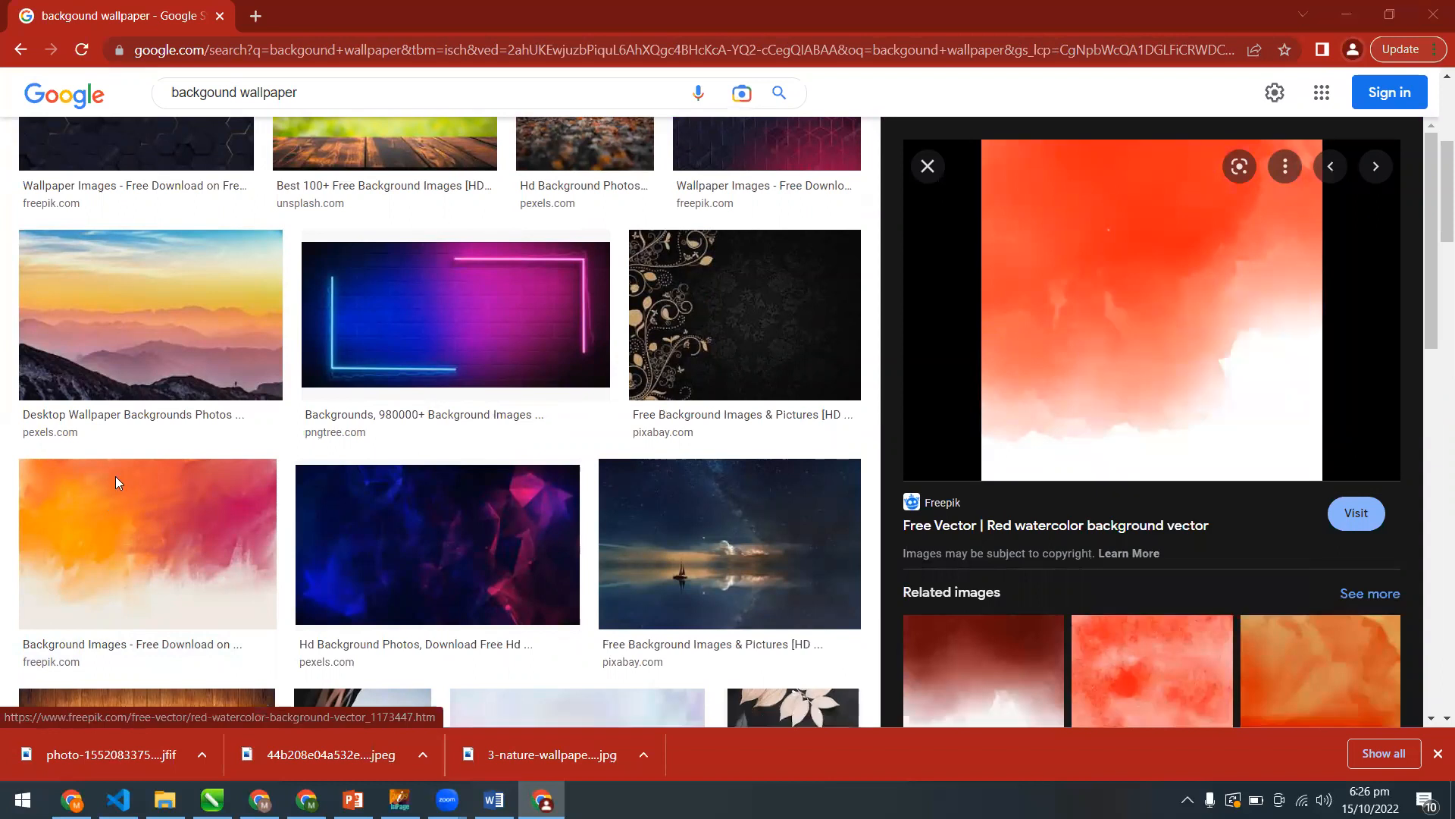
{"action": "left_click", "coordinate": [669, 428]}
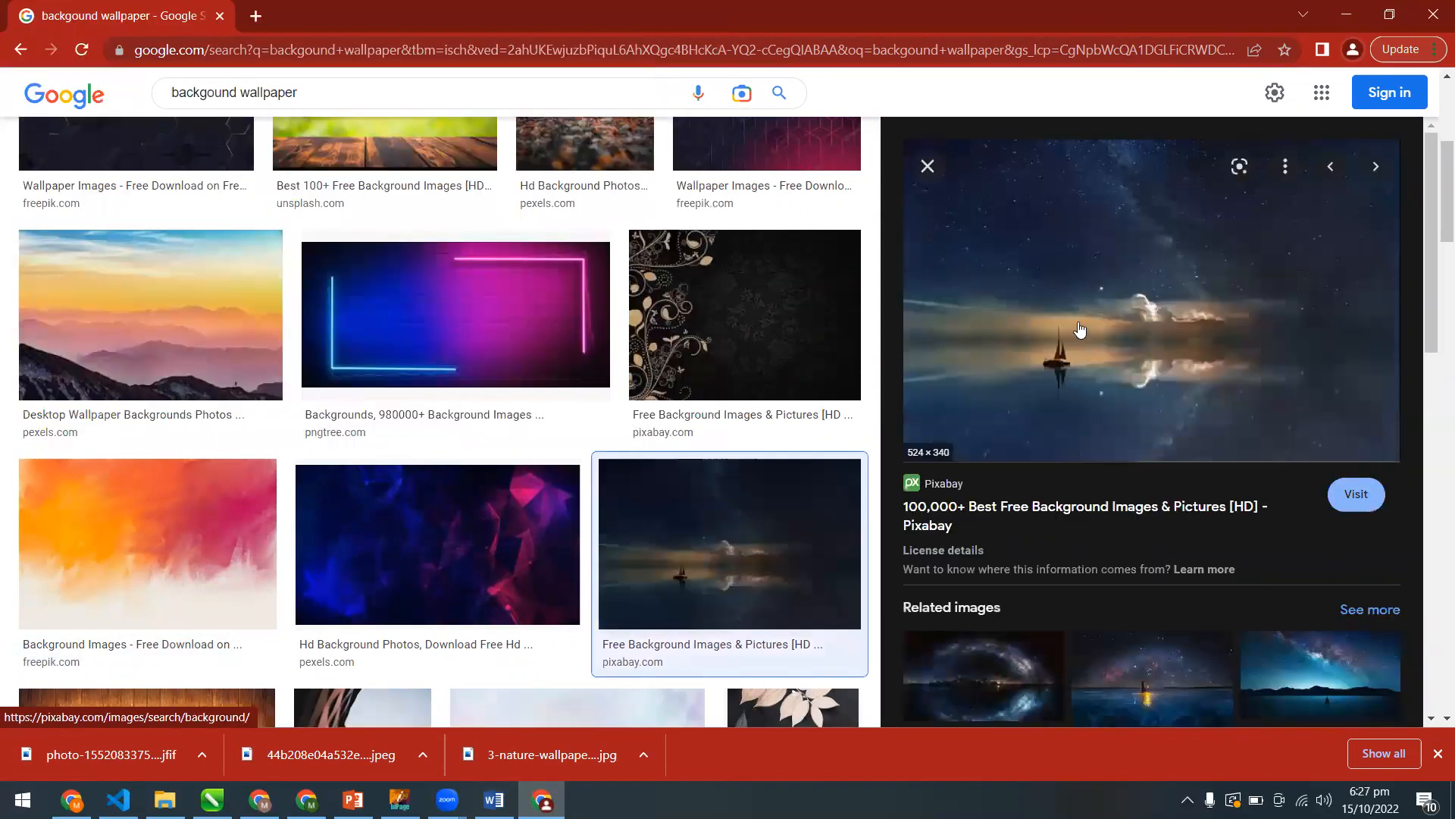
Try to save the Pixabay night-sky image with the sailing boat and cancel the save.
{"action": "right_click", "coordinate": [1080, 327]}
{"action": "left_click", "coordinate": [1150, 542]}
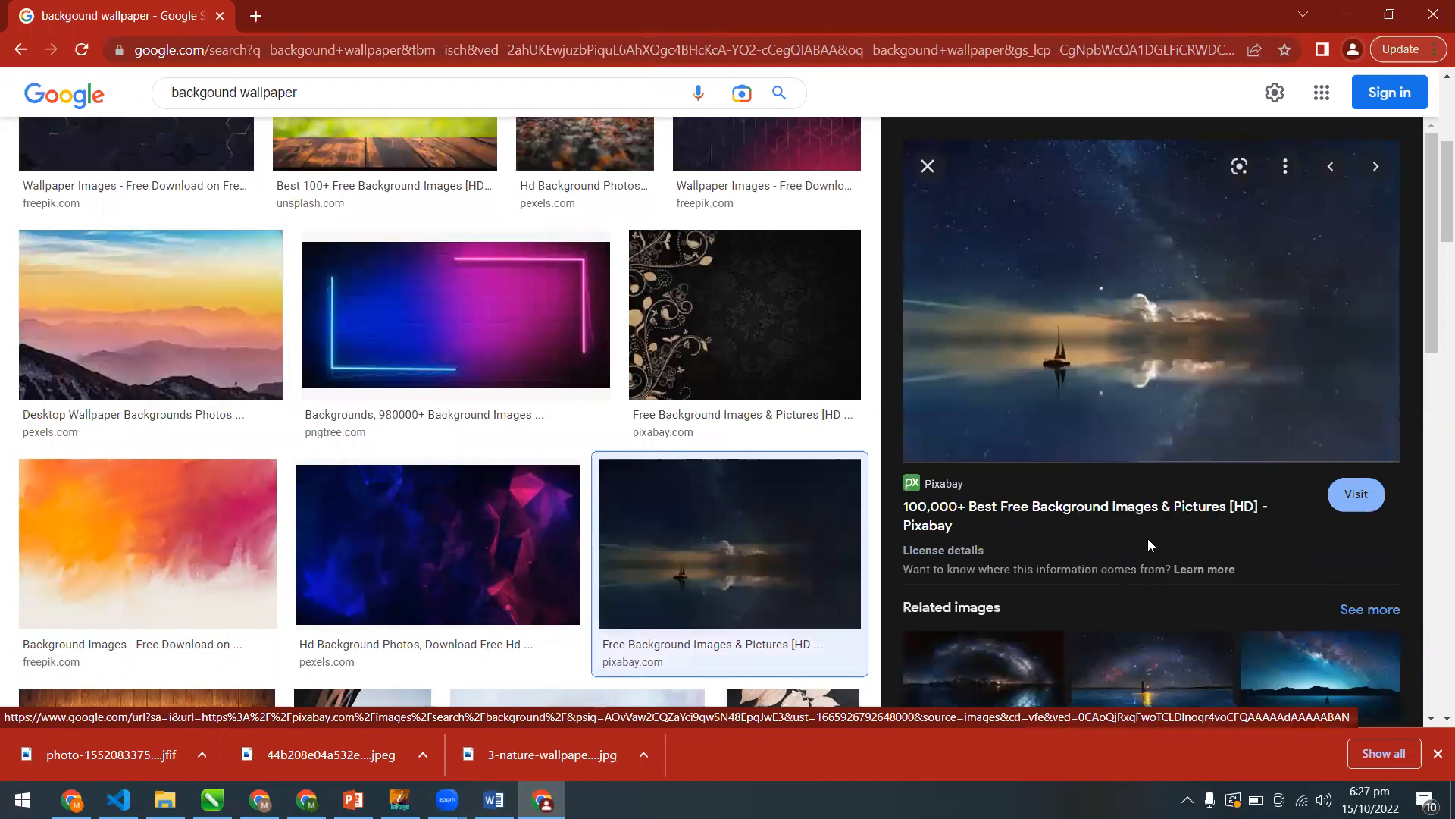
{"action": "left_click", "coordinate": [638, 429]}
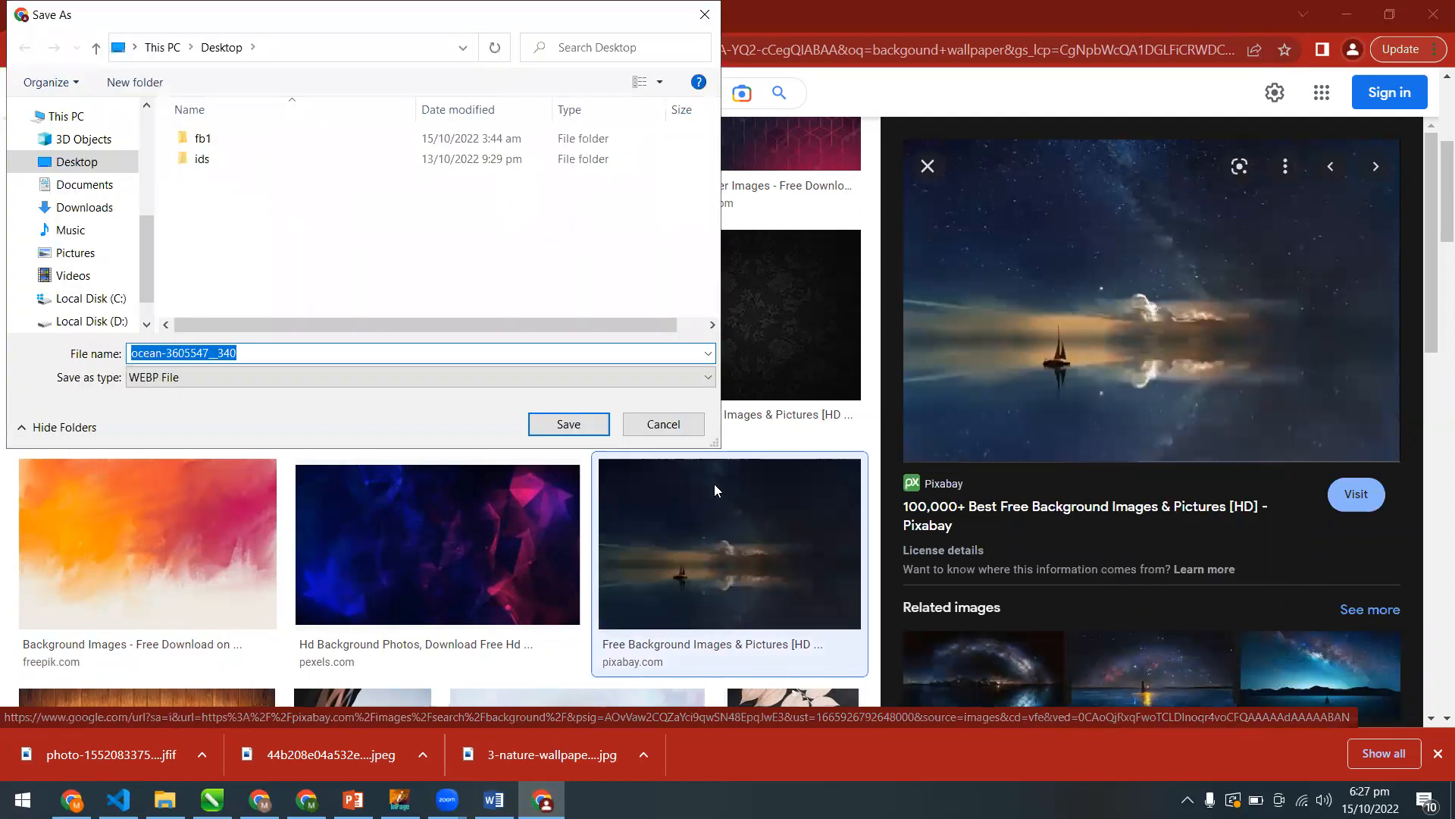
Save the Pexels mountain sunset wallpaper to the Desktop as a JPEG image.
{"action": "left_click", "coordinate": [198, 373]}
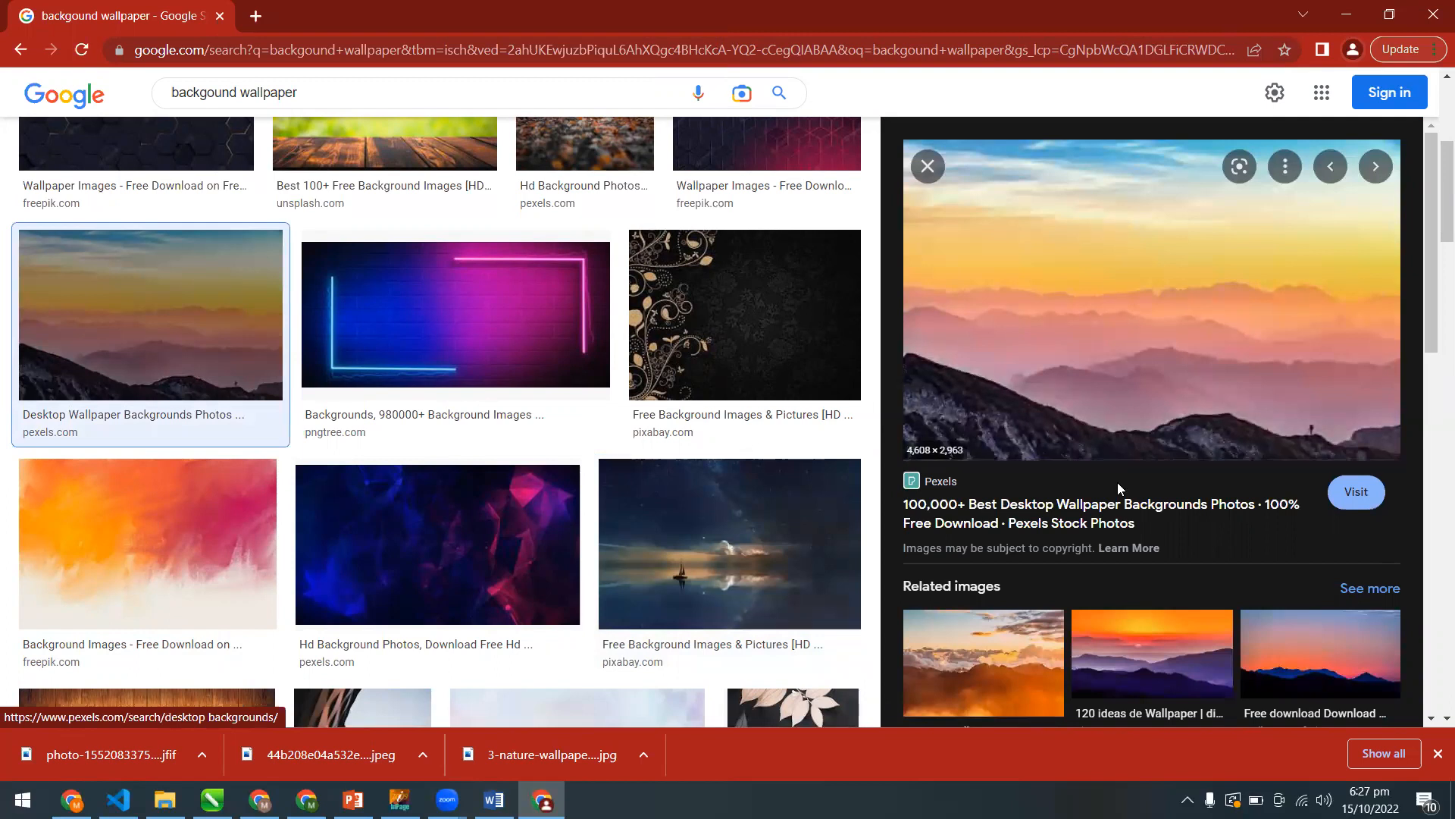
{"action": "right_click", "coordinate": [1039, 295]}
{"action": "left_click", "coordinate": [1123, 519]}
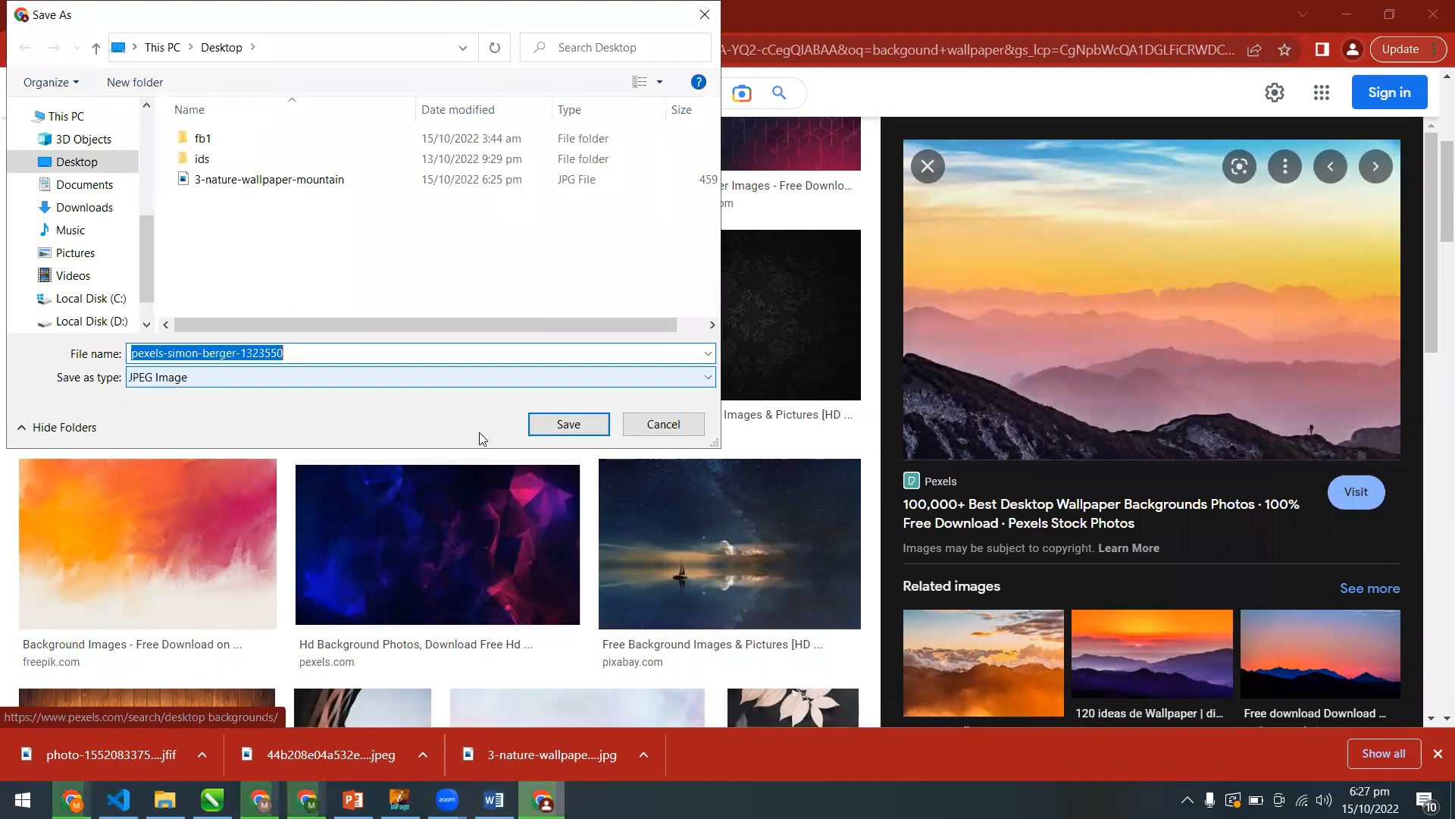
{"action": "left_click", "coordinate": [545, 438]}
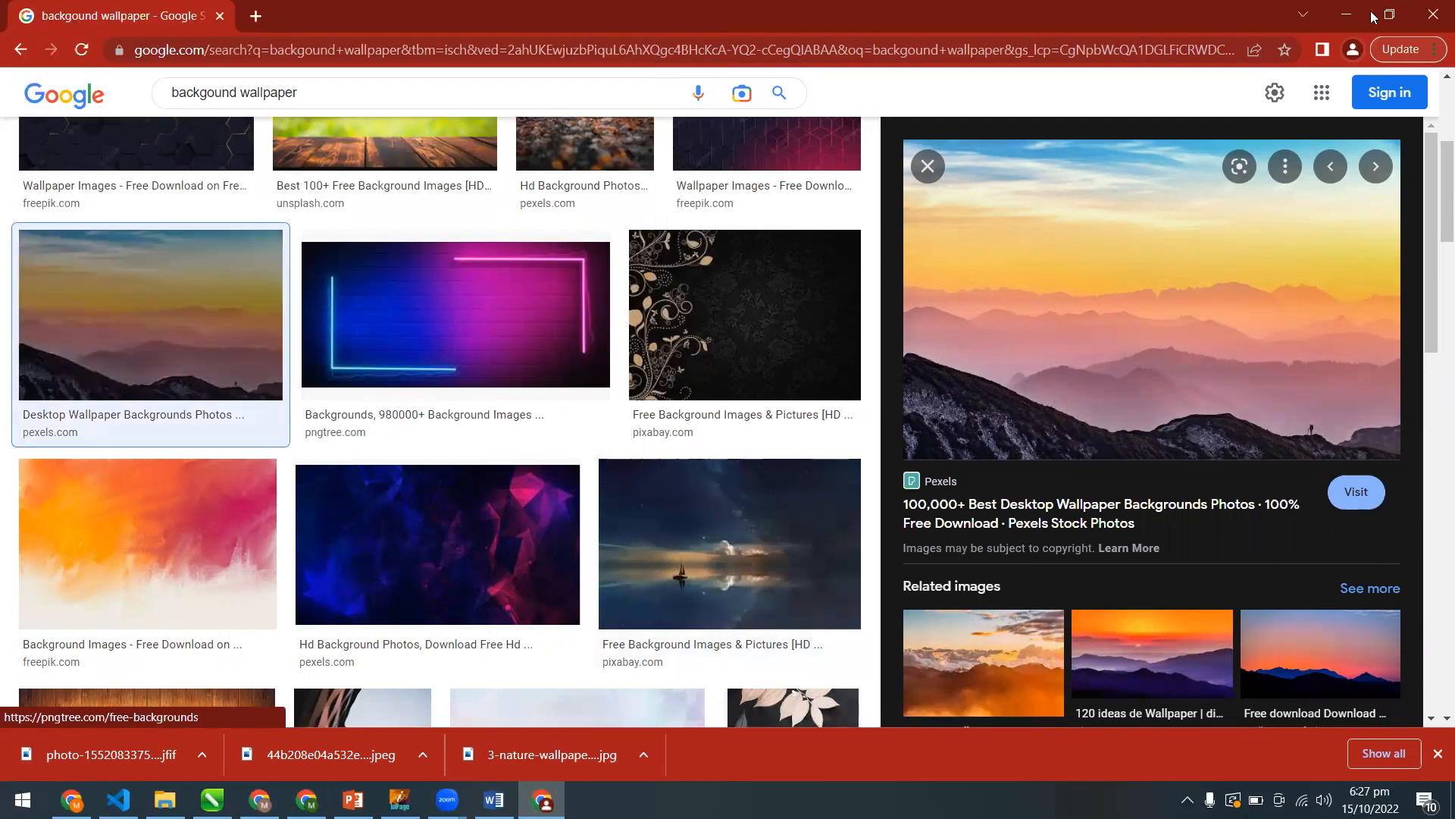
Check the downloaded images on the desktop and switch to the tool.inp document in InPage.
{"action": "key", "text": "super+d"}
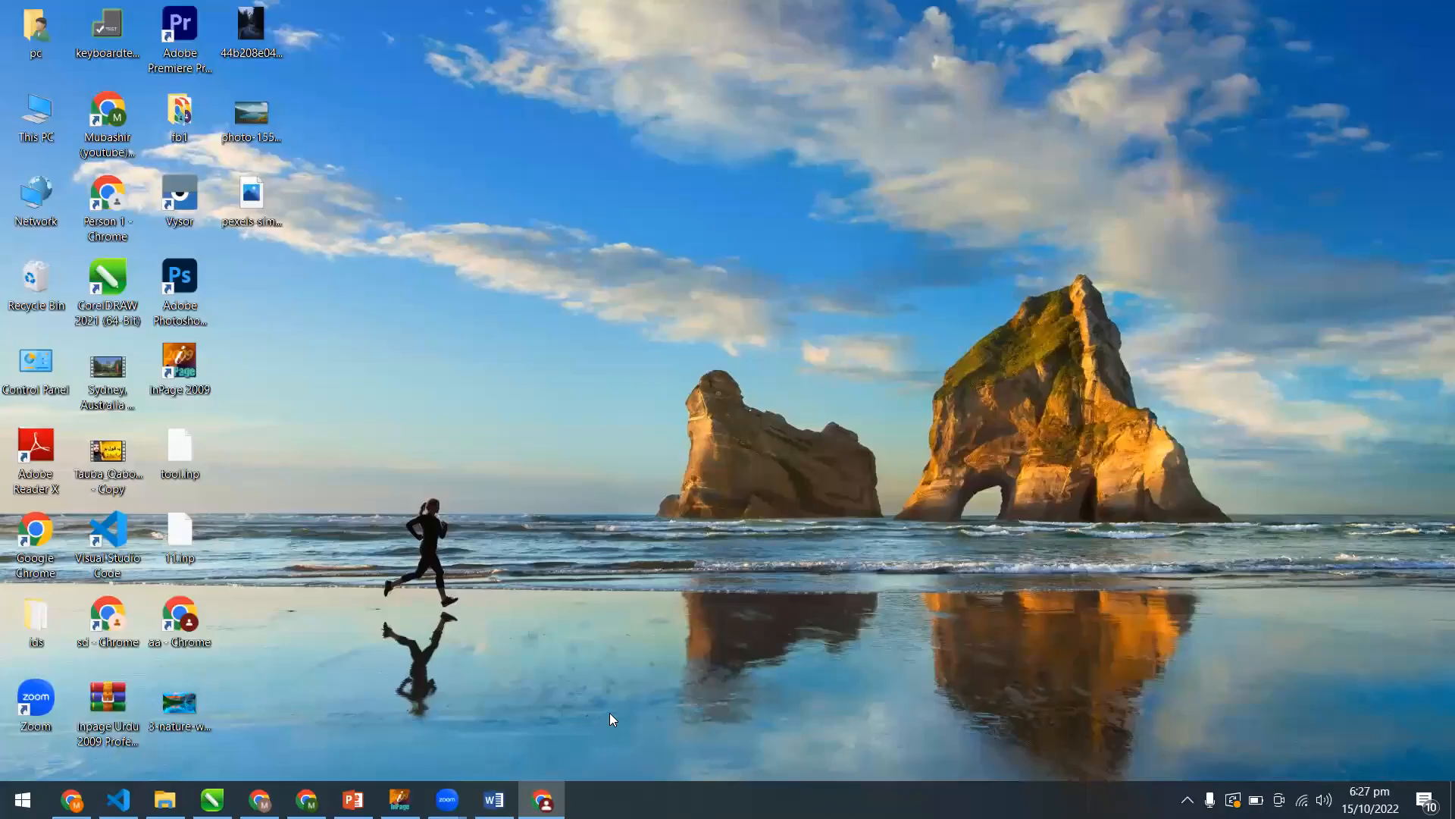
{"action": "key", "text": "super+Tab"}
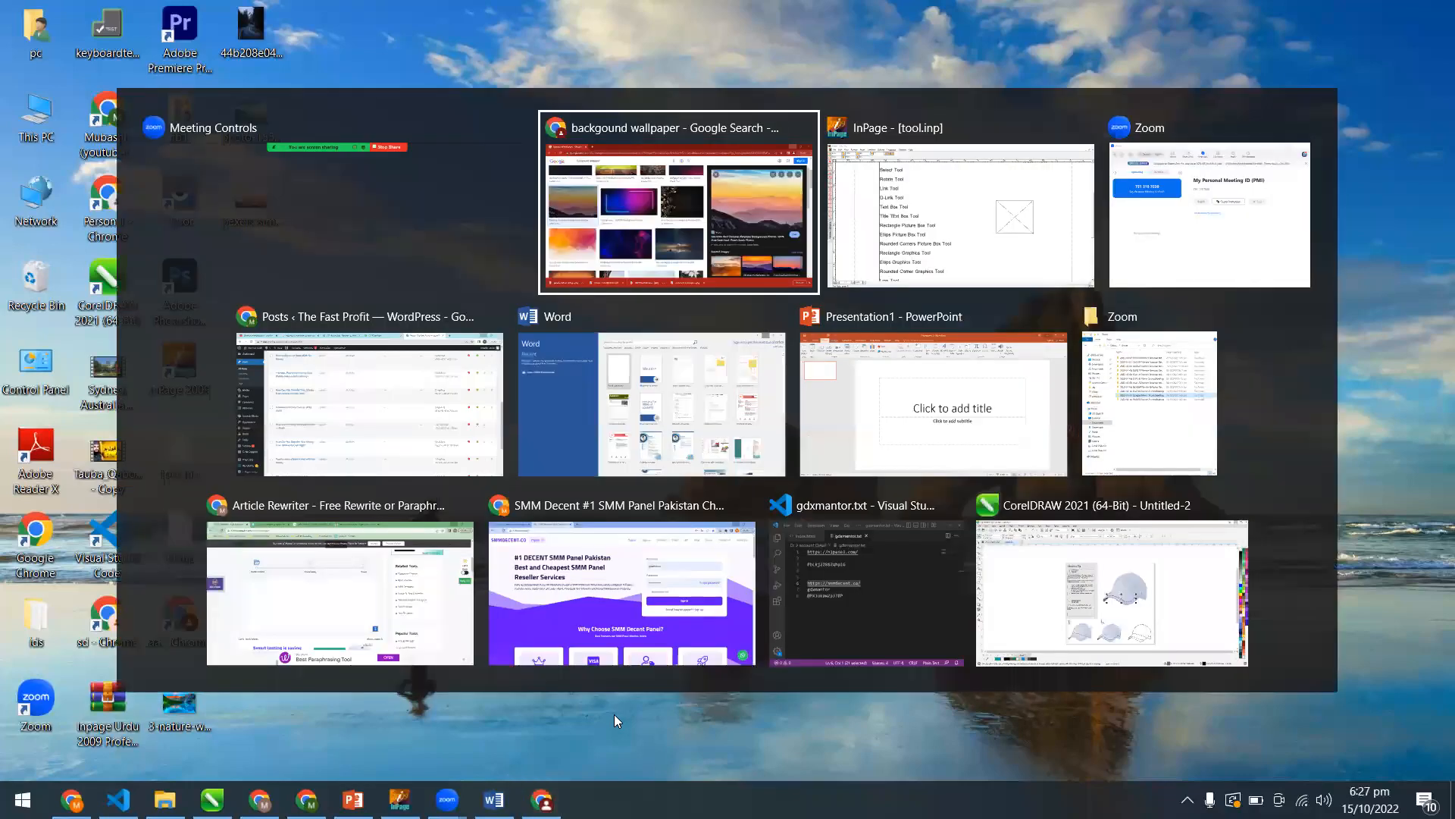
{"action": "key", "text": "Right"}
{"action": "key", "text": "Return"}
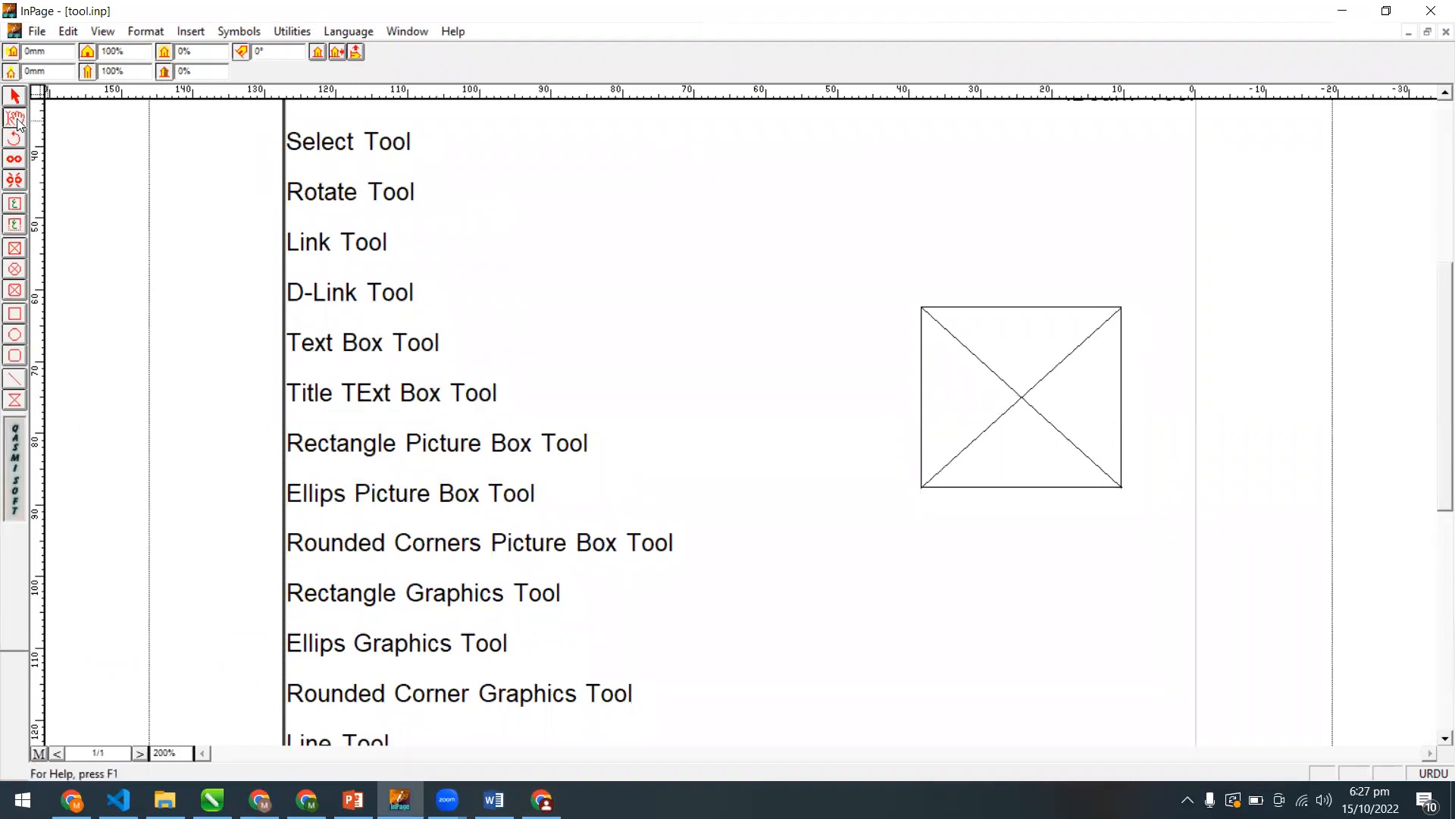
Select the empty rectangular picture box beside the tool list and move it up about 10 mm.
{"action": "left_click", "coordinate": [978, 359]}
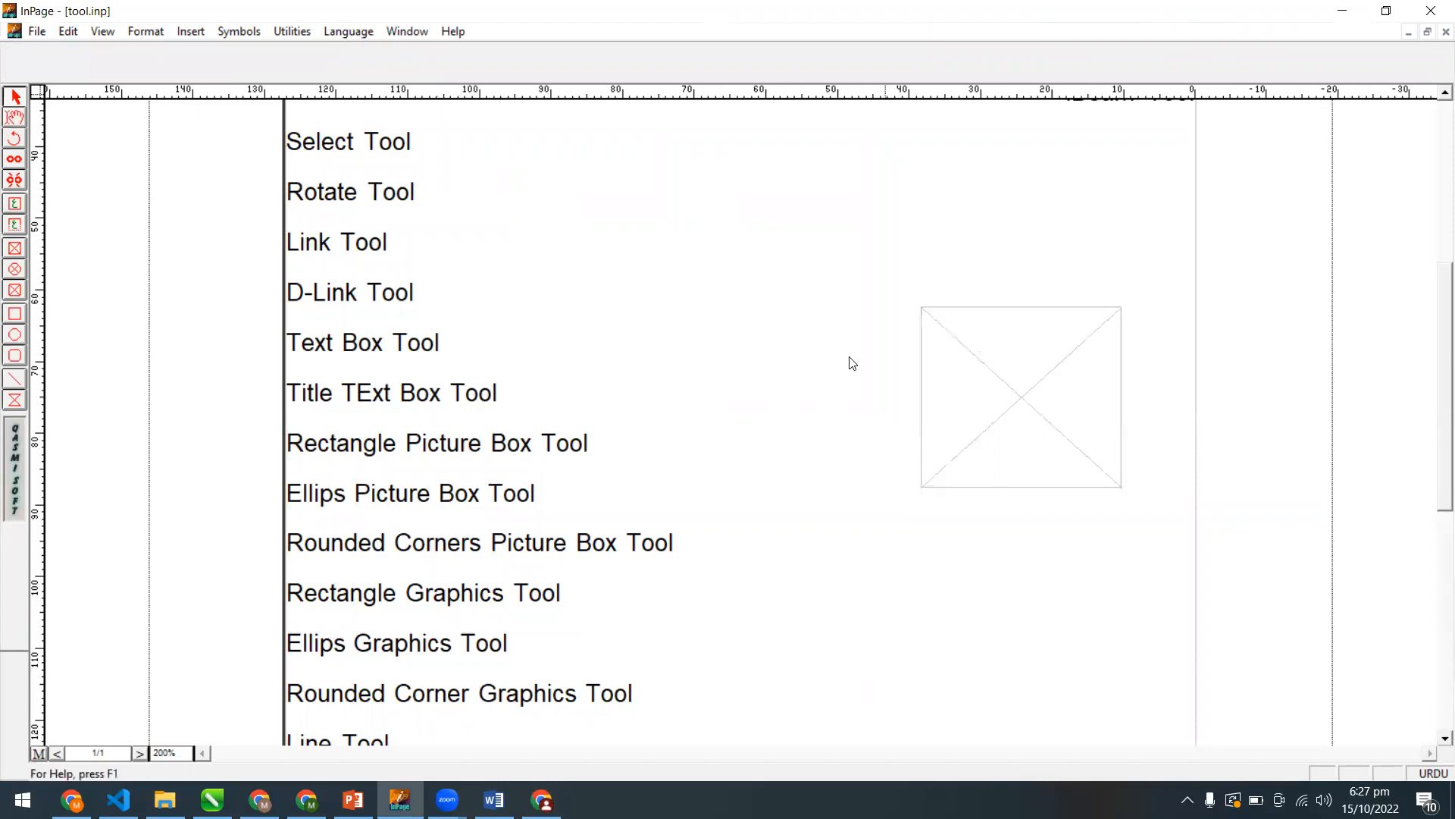
{"action": "double_click", "coordinate": [981, 379]}
{"action": "left_click", "coordinate": [856, 313]}
{"action": "left_click_drag", "start_coordinate": [1040, 385], "coordinate": [1033, 314]}
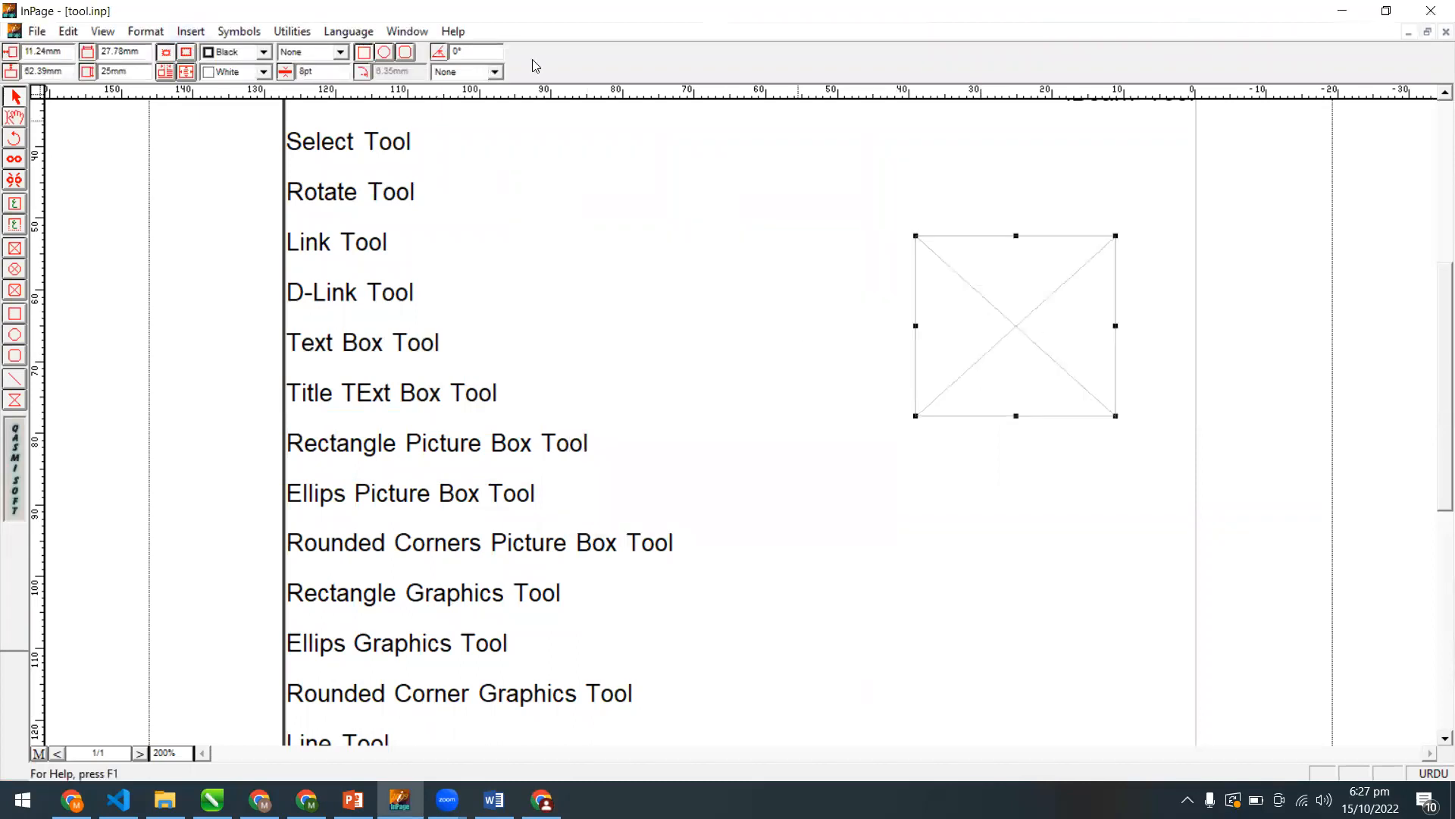
Try the vertical-line fill pattern on the picture box and undo it.
{"action": "left_click", "coordinate": [480, 77]}
{"action": "left_click", "coordinate": [468, 123]}
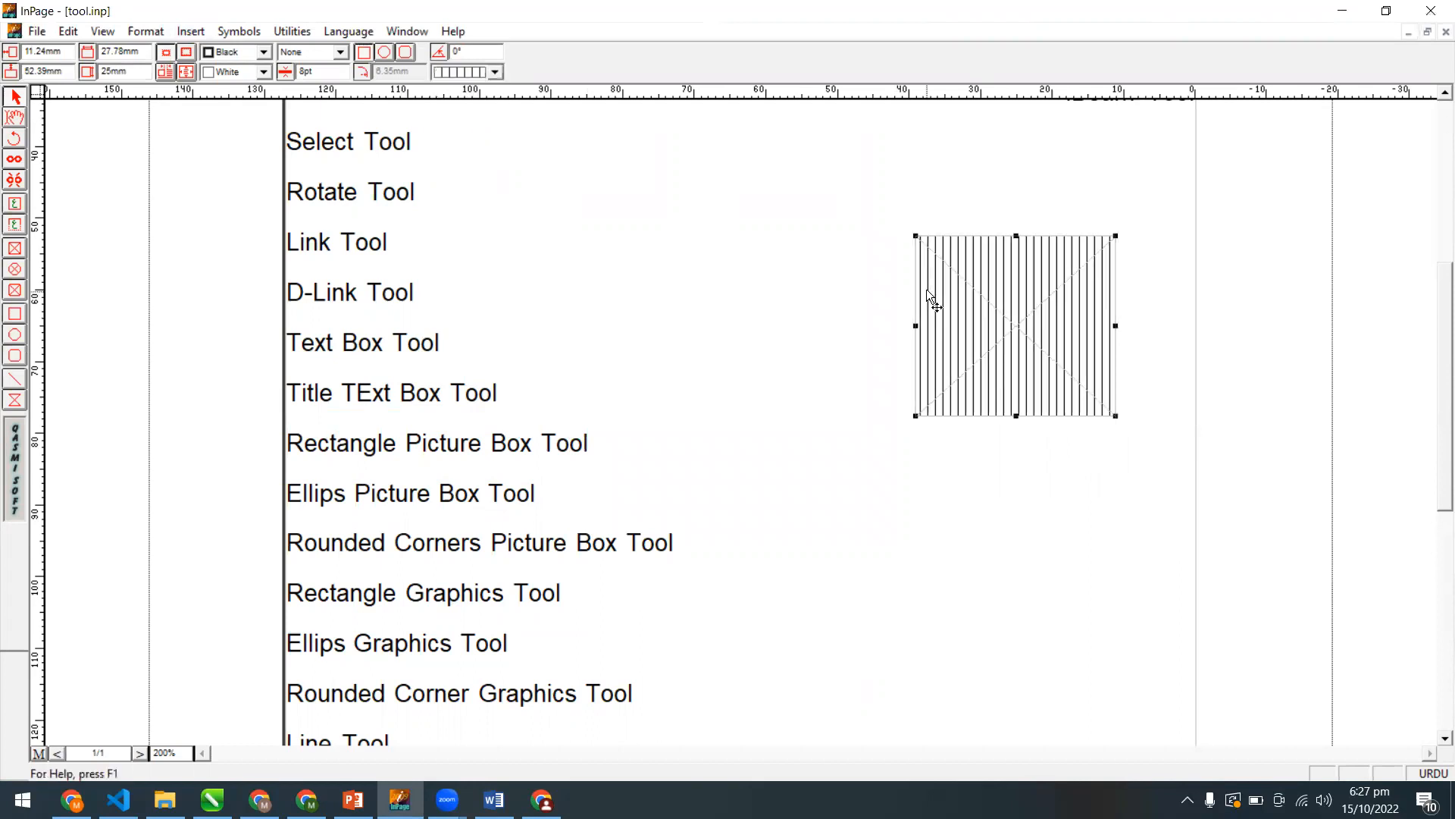
{"action": "key", "text": "ctrl+z"}
Import the 3-nature-wallpaper-mountain picture from the Desktop into the rectangular picture box and deselect the box.
{"action": "left_click", "coordinate": [10, 119]}
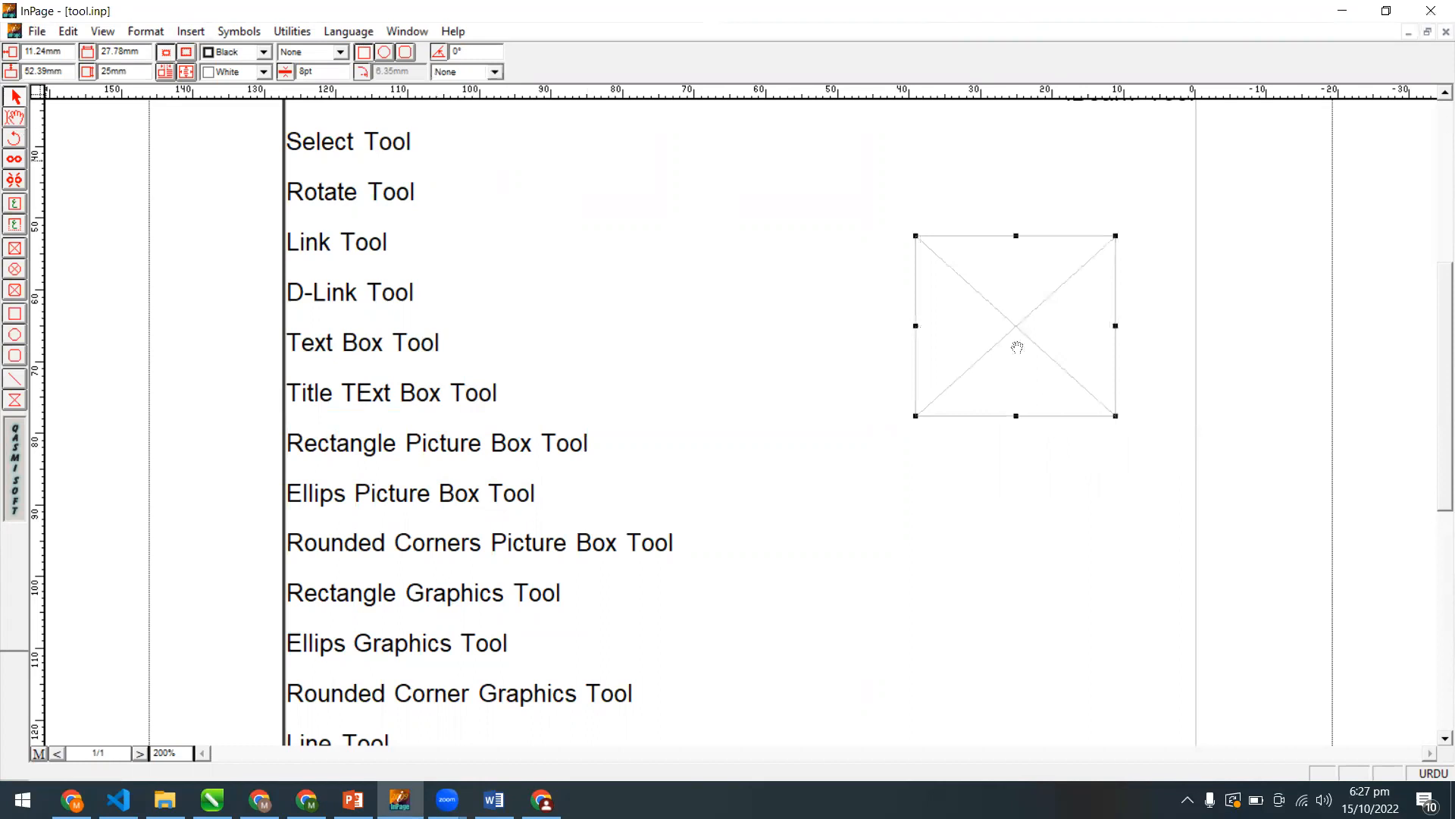
{"action": "left_click", "coordinate": [994, 299]}
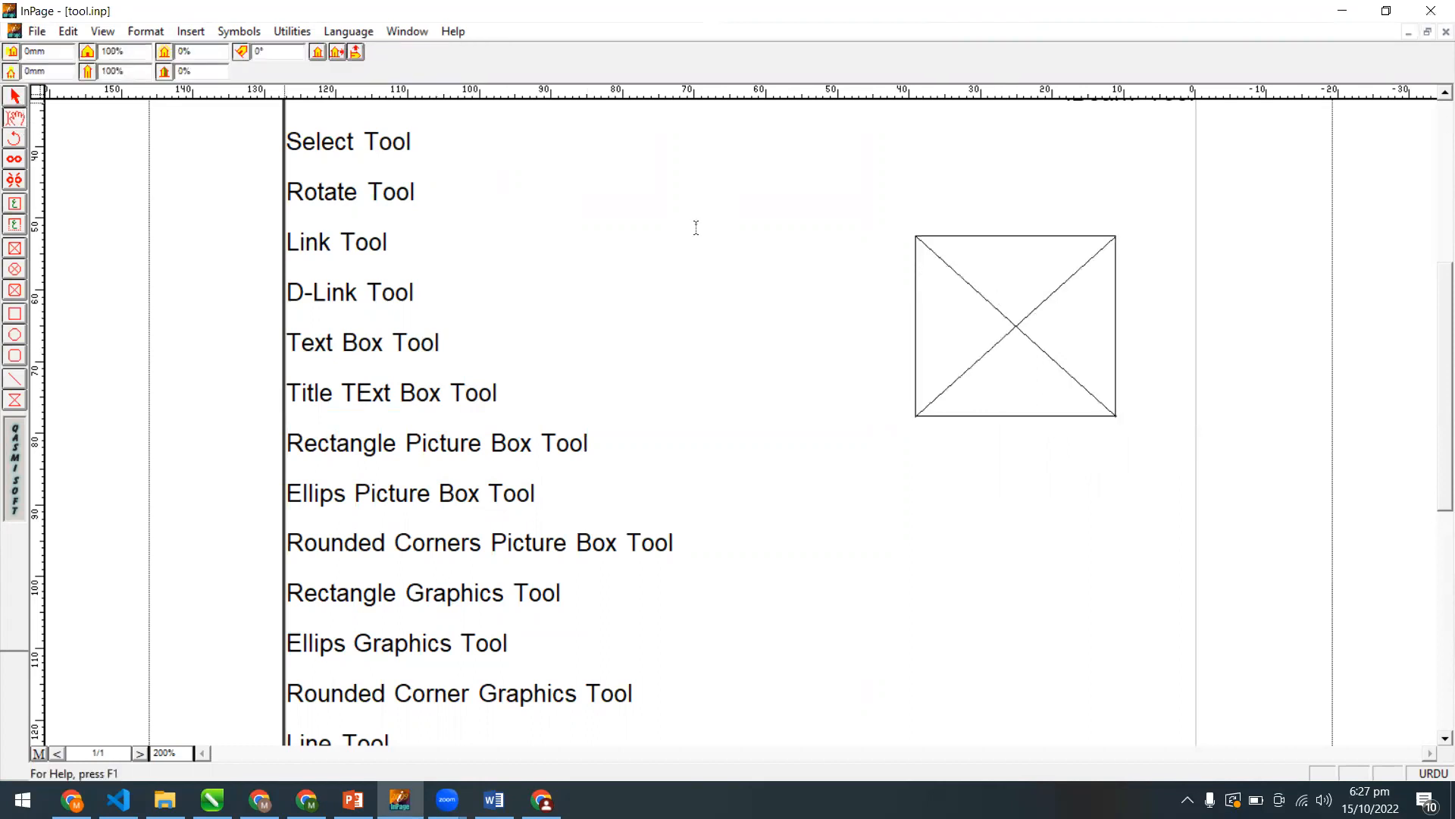
{"action": "double_click", "coordinate": [1011, 294]}
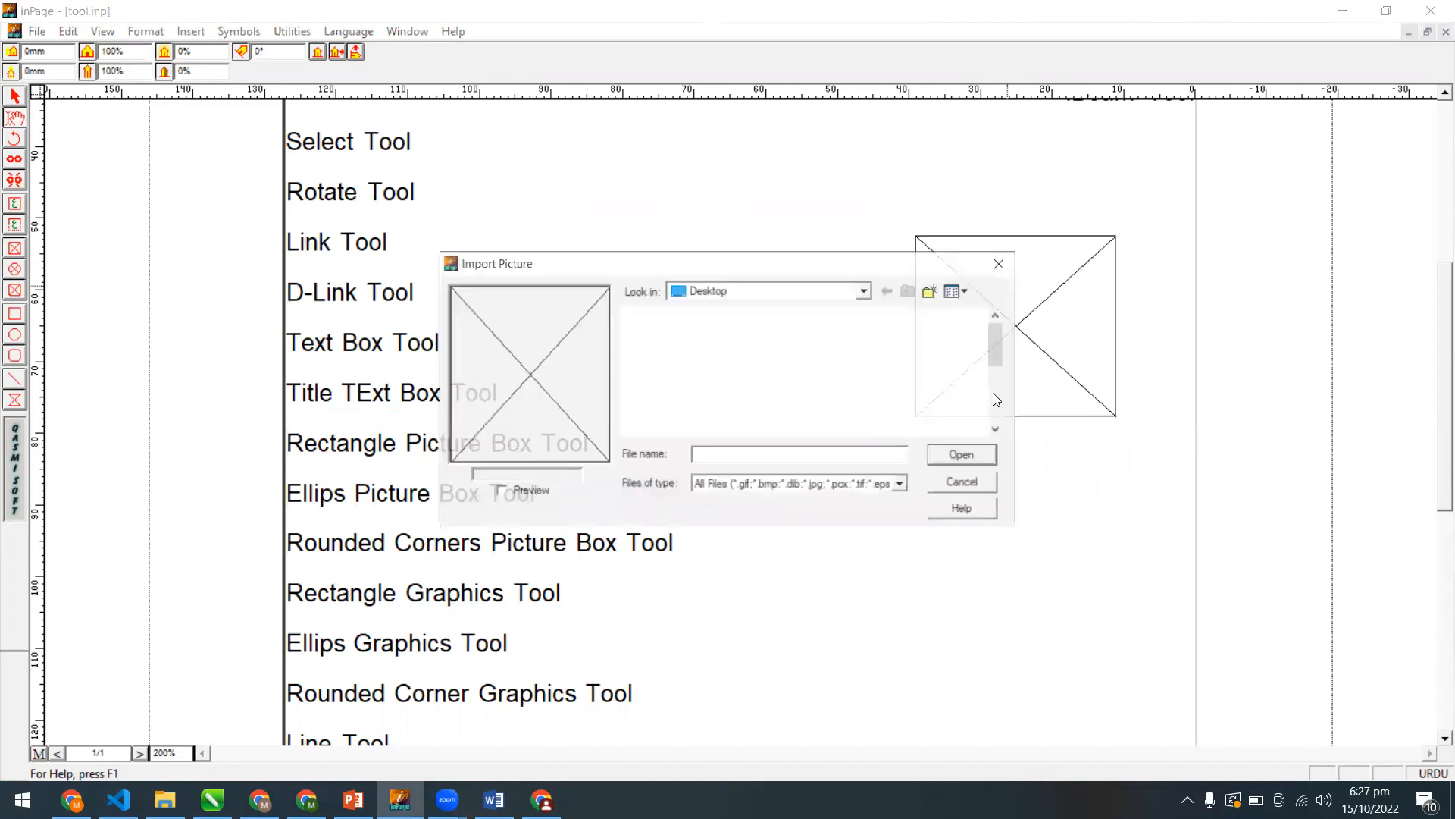
{"action": "left_click", "coordinate": [865, 292]}
{"action": "left_click", "coordinate": [1003, 335]}
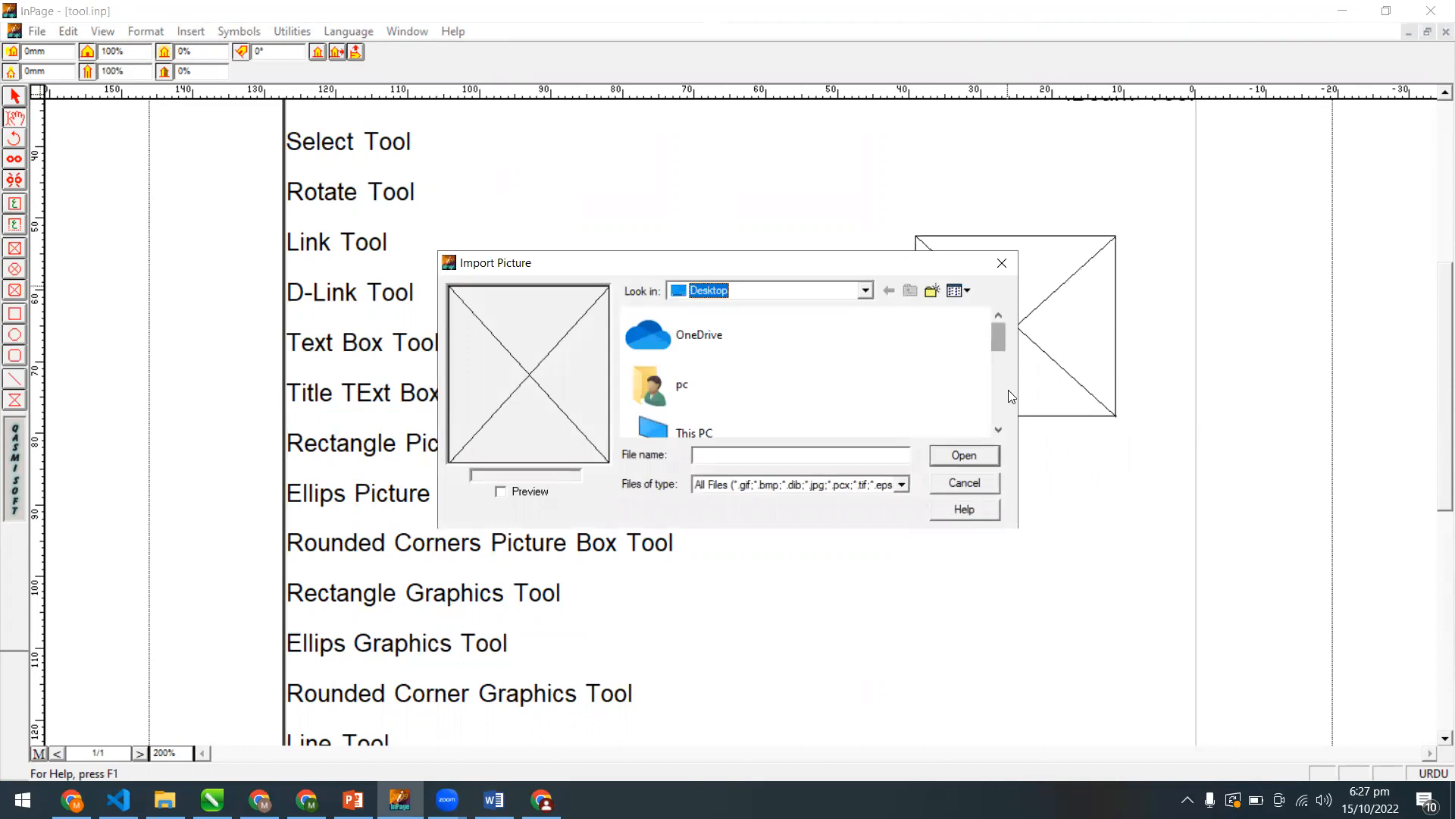
{"action": "scroll", "coordinate": [1011, 413], "scroll_direction": "down", "scroll_amount": 5}
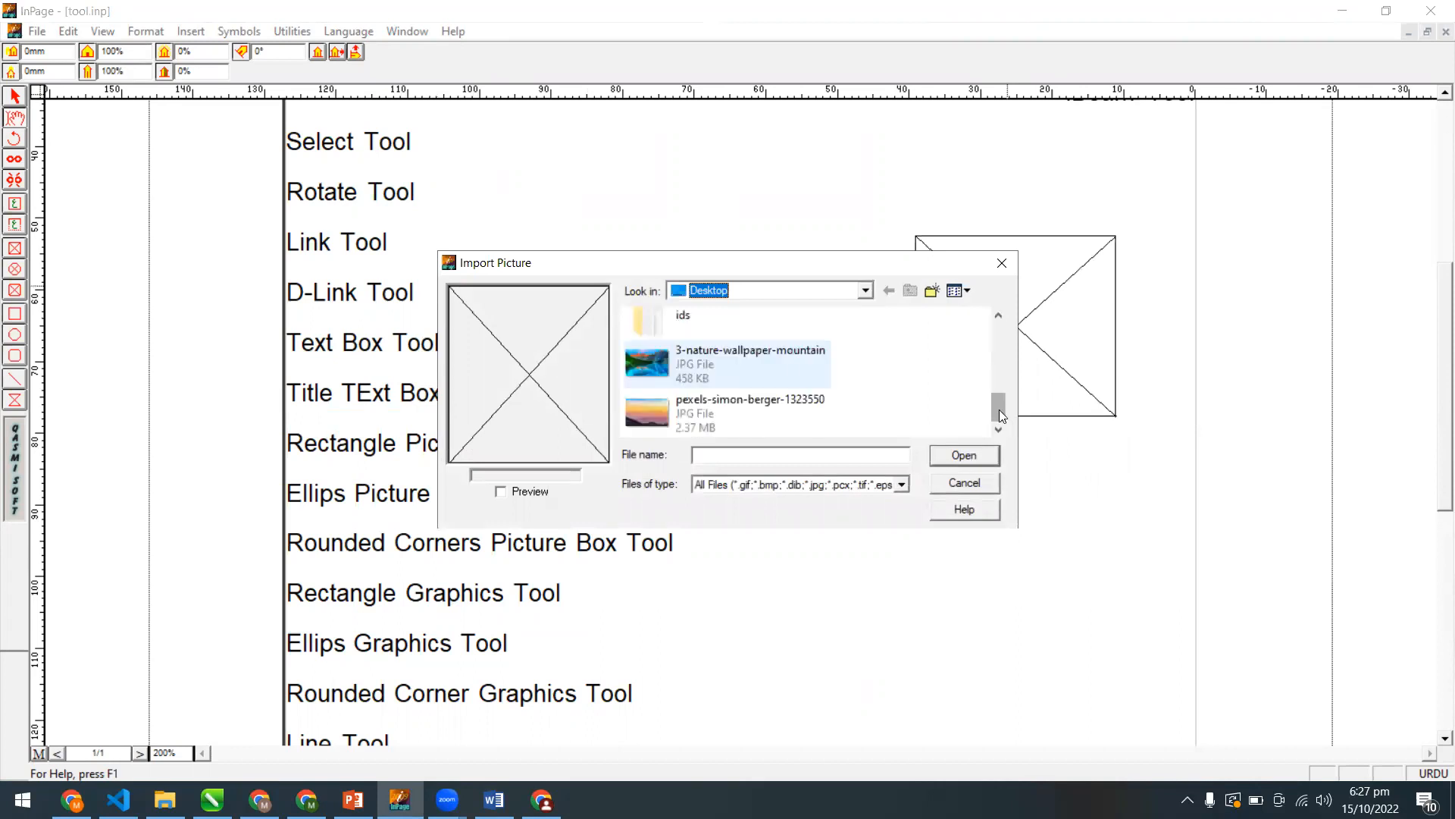
{"action": "left_click", "coordinate": [1000, 356]}
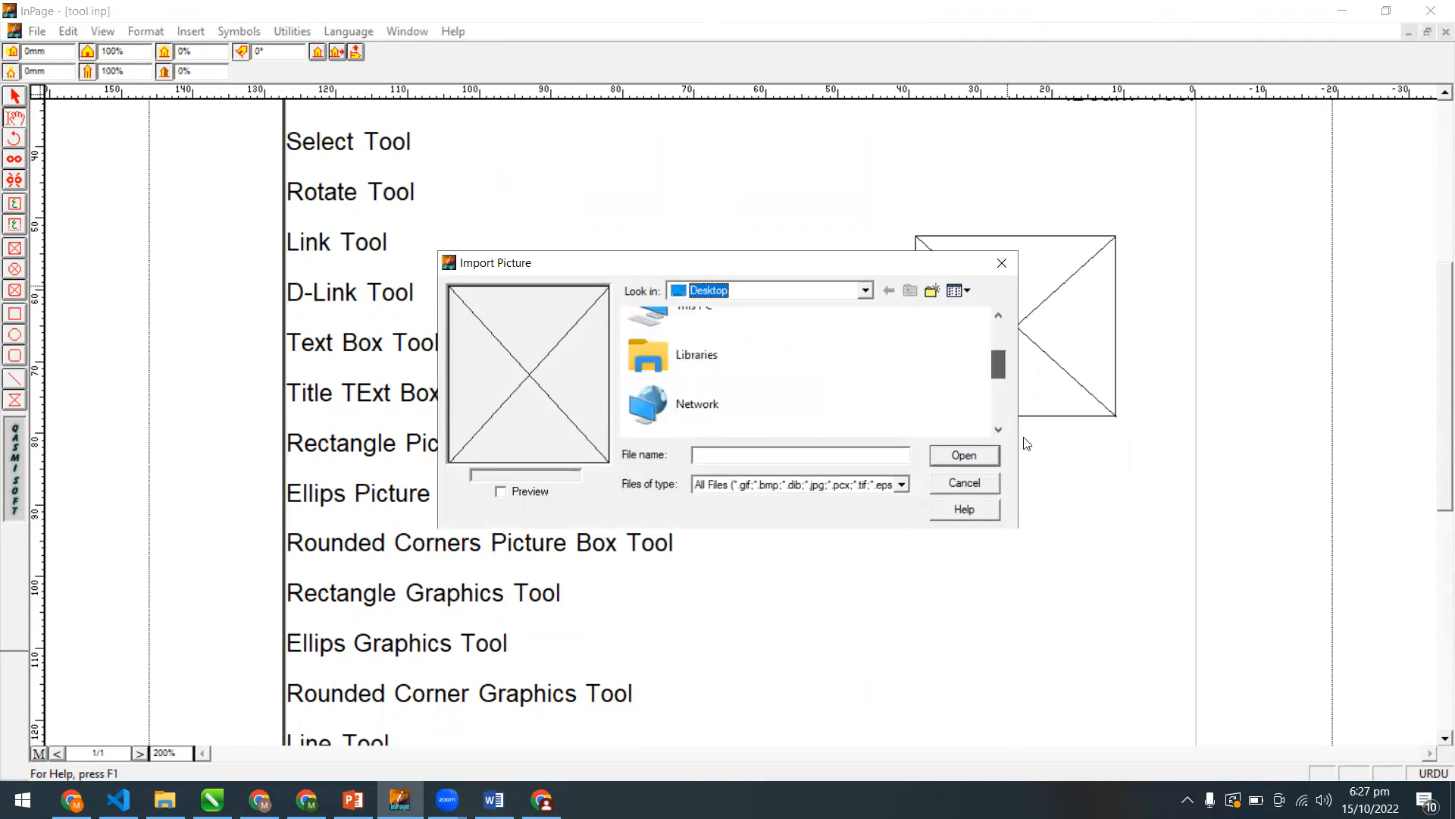
{"action": "scroll", "coordinate": [758, 398], "scroll_direction": "down", "scroll_amount": 3}
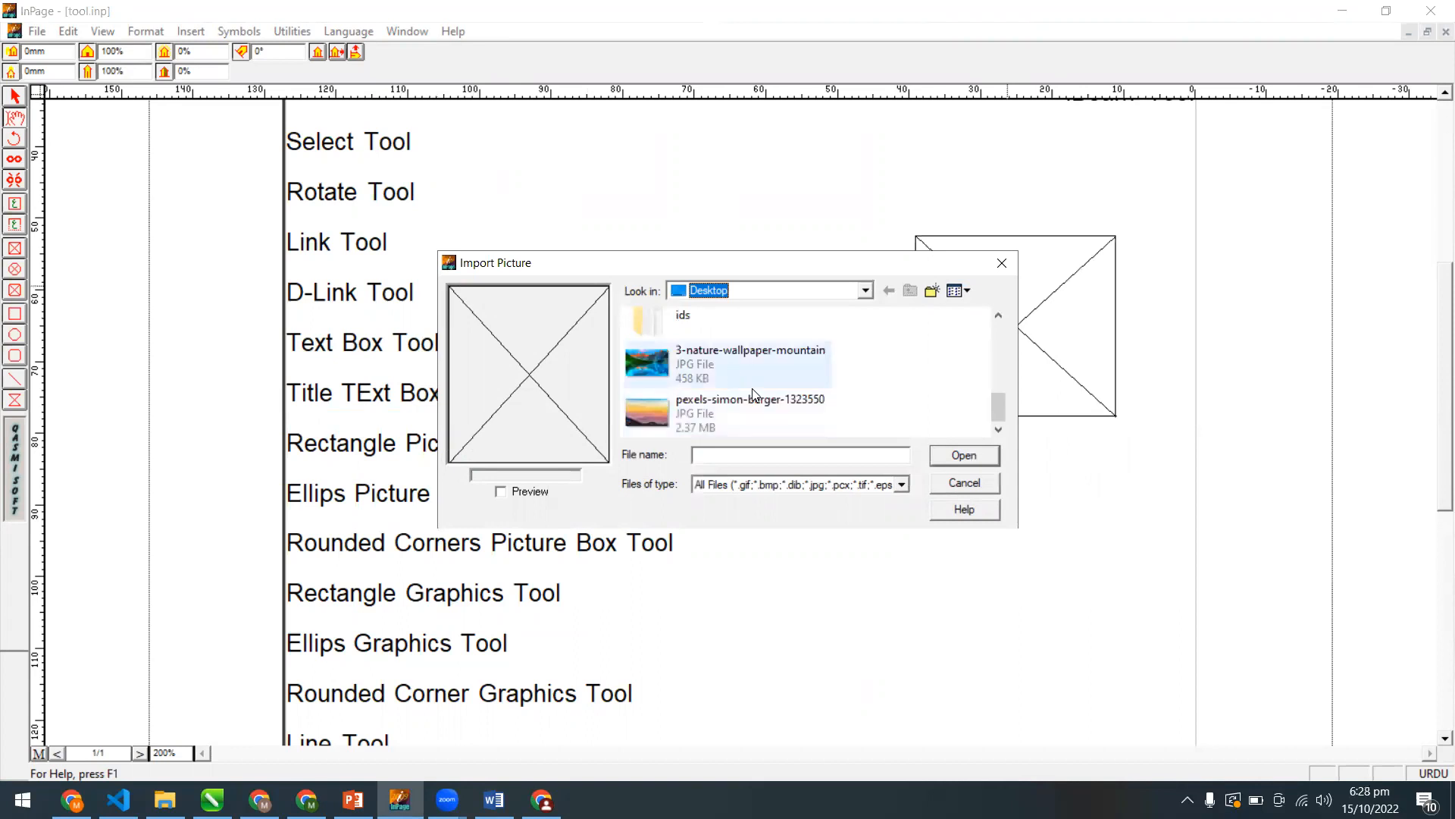
{"action": "left_click", "coordinate": [753, 386]}
{"action": "left_click", "coordinate": [948, 458]}
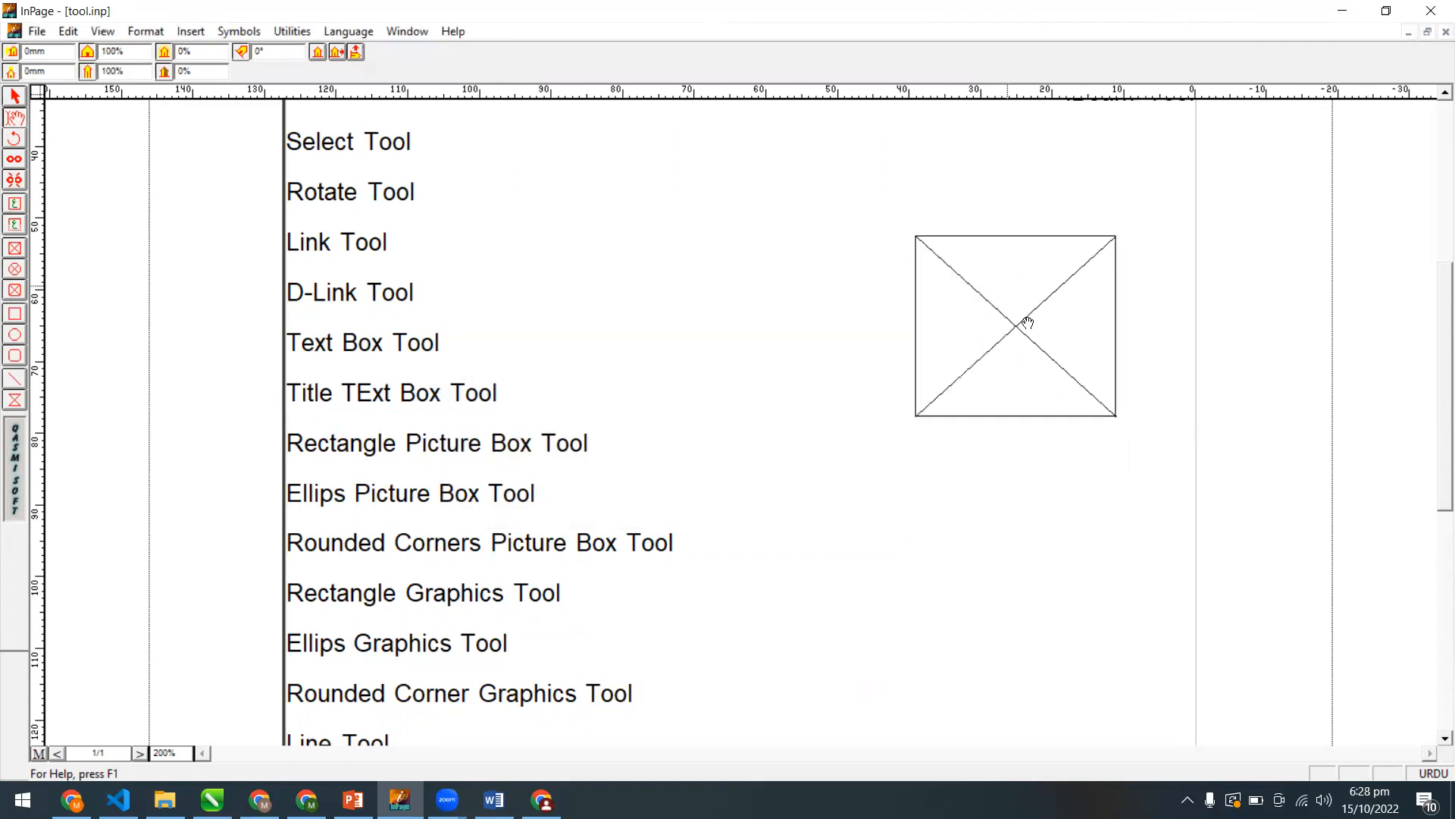
{"action": "left_click", "coordinate": [1010, 448]}
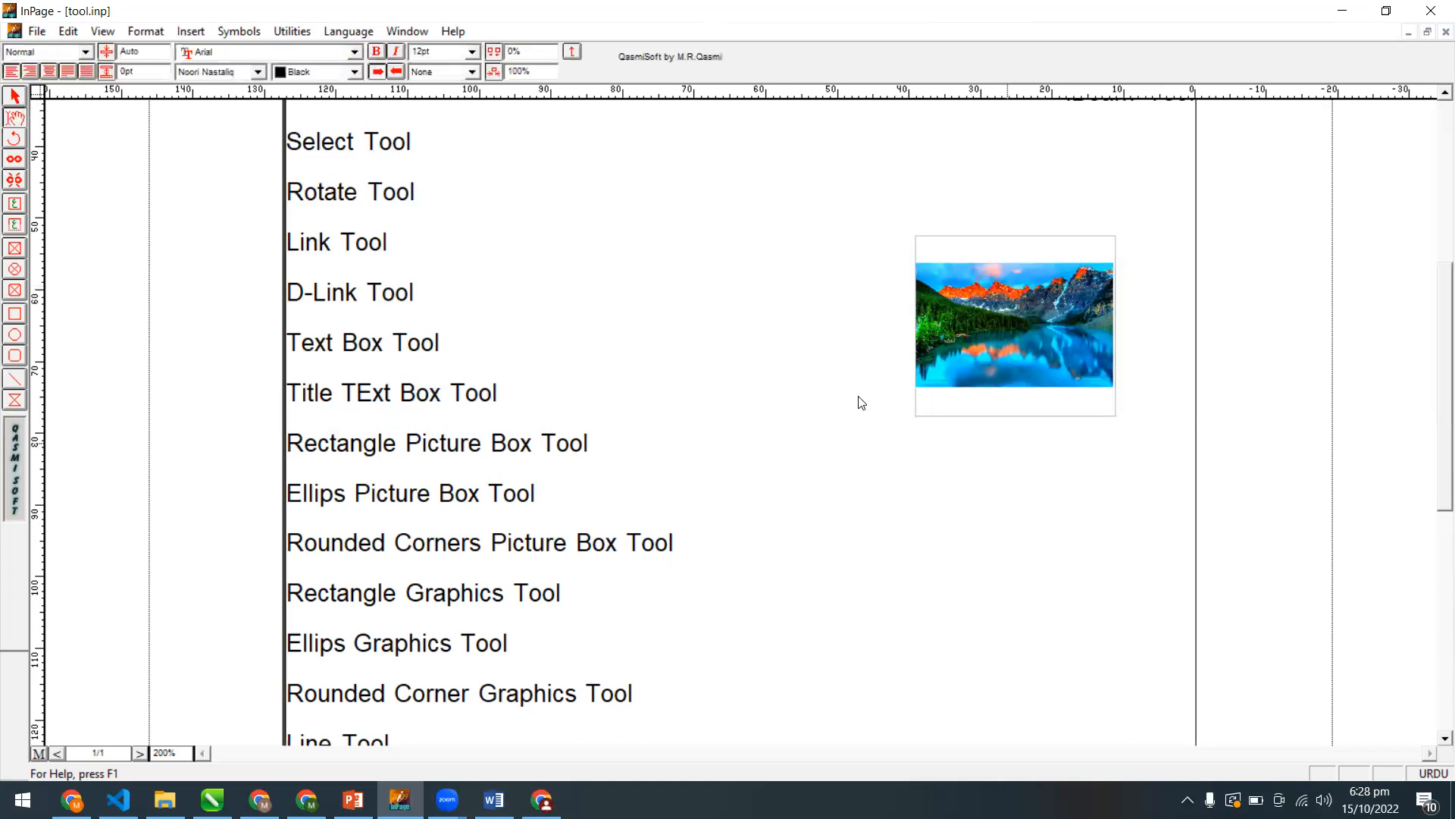
Create a new A4 landscape document with the left, right, top and bottom margins set to 0.
{"action": "key", "text": "ctrl+n"}
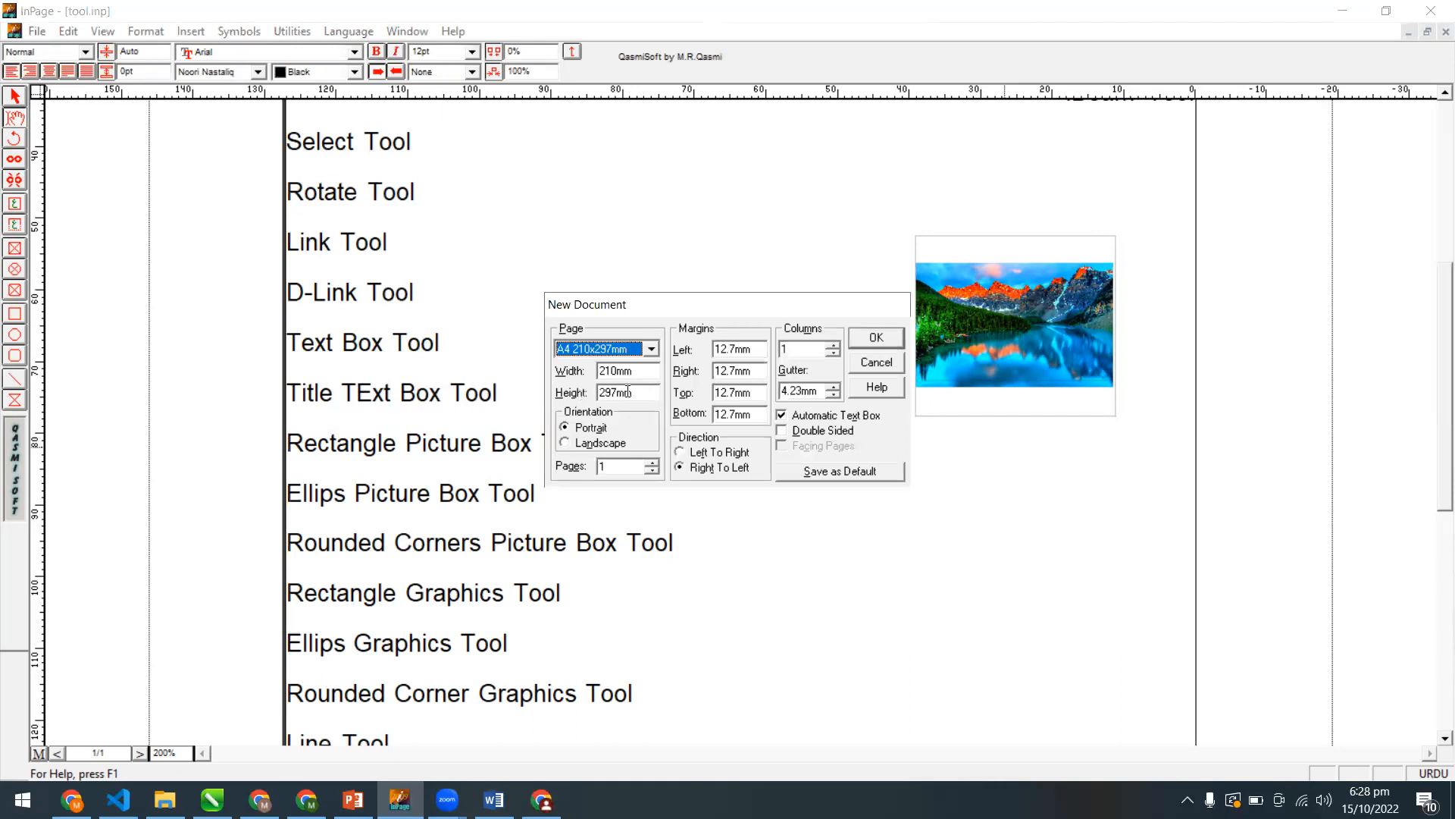
{"action": "left_click", "coordinate": [594, 446]}
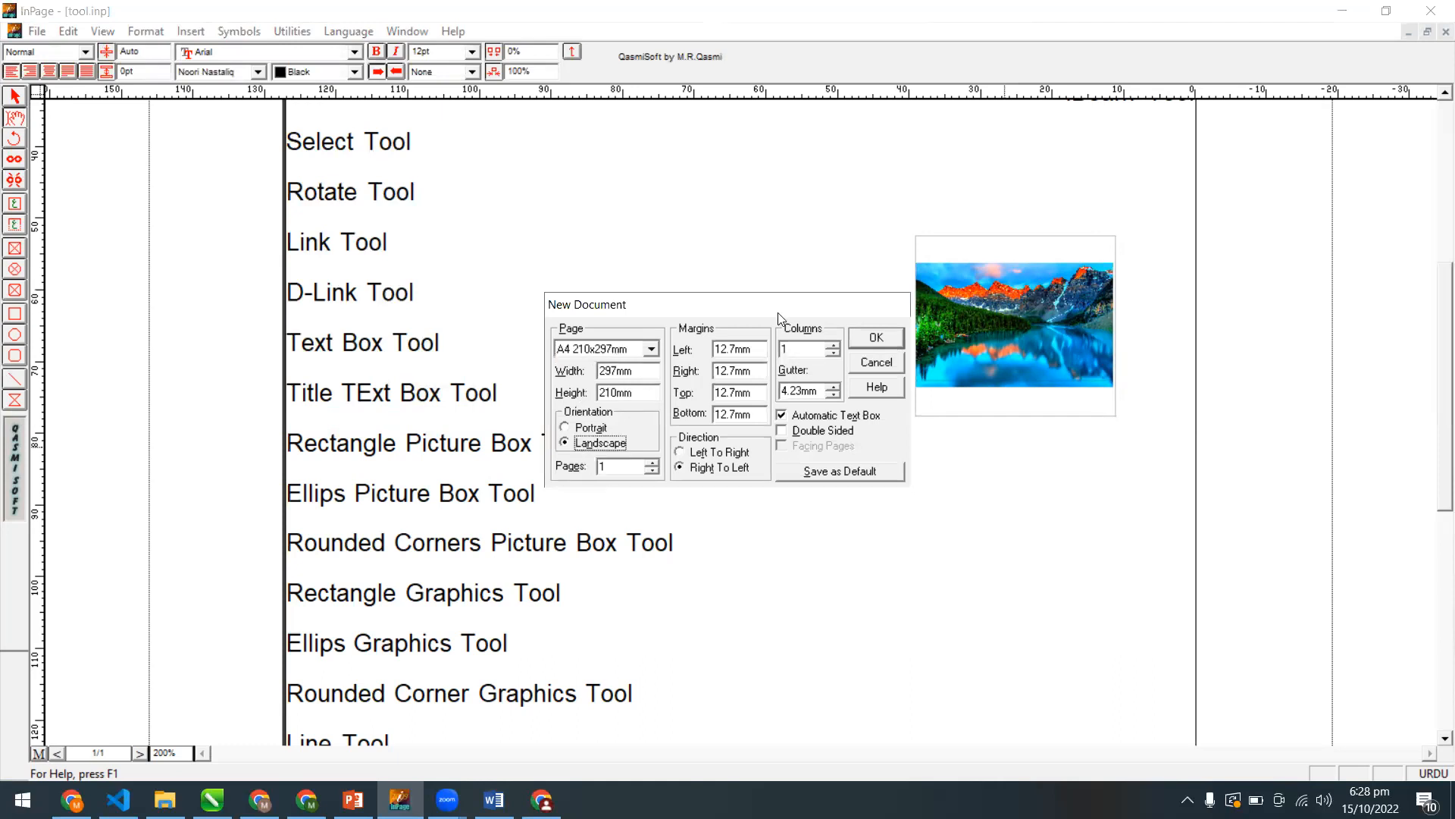
{"action": "key", "text": "Tab"}
{"action": "type", "text": "0"}
{"action": "key", "text": "Tab"}
{"action": "type", "text": "0"}
{"action": "key", "text": "Tab"}
{"action": "type", "text": "0"}
{"action": "key", "text": "Tab"}
{"action": "type", "text": "0"}
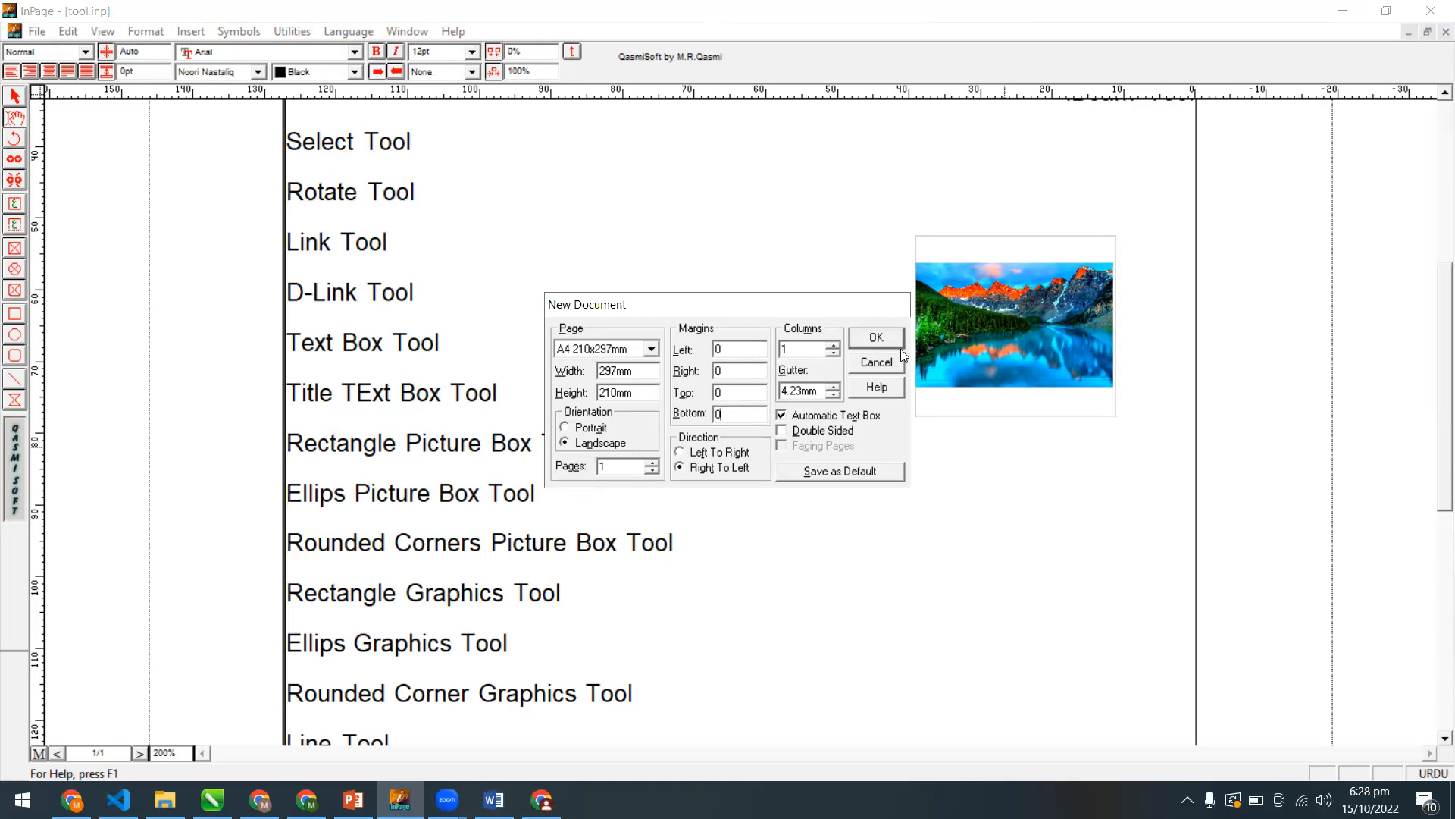
{"action": "left_click", "coordinate": [854, 340]}
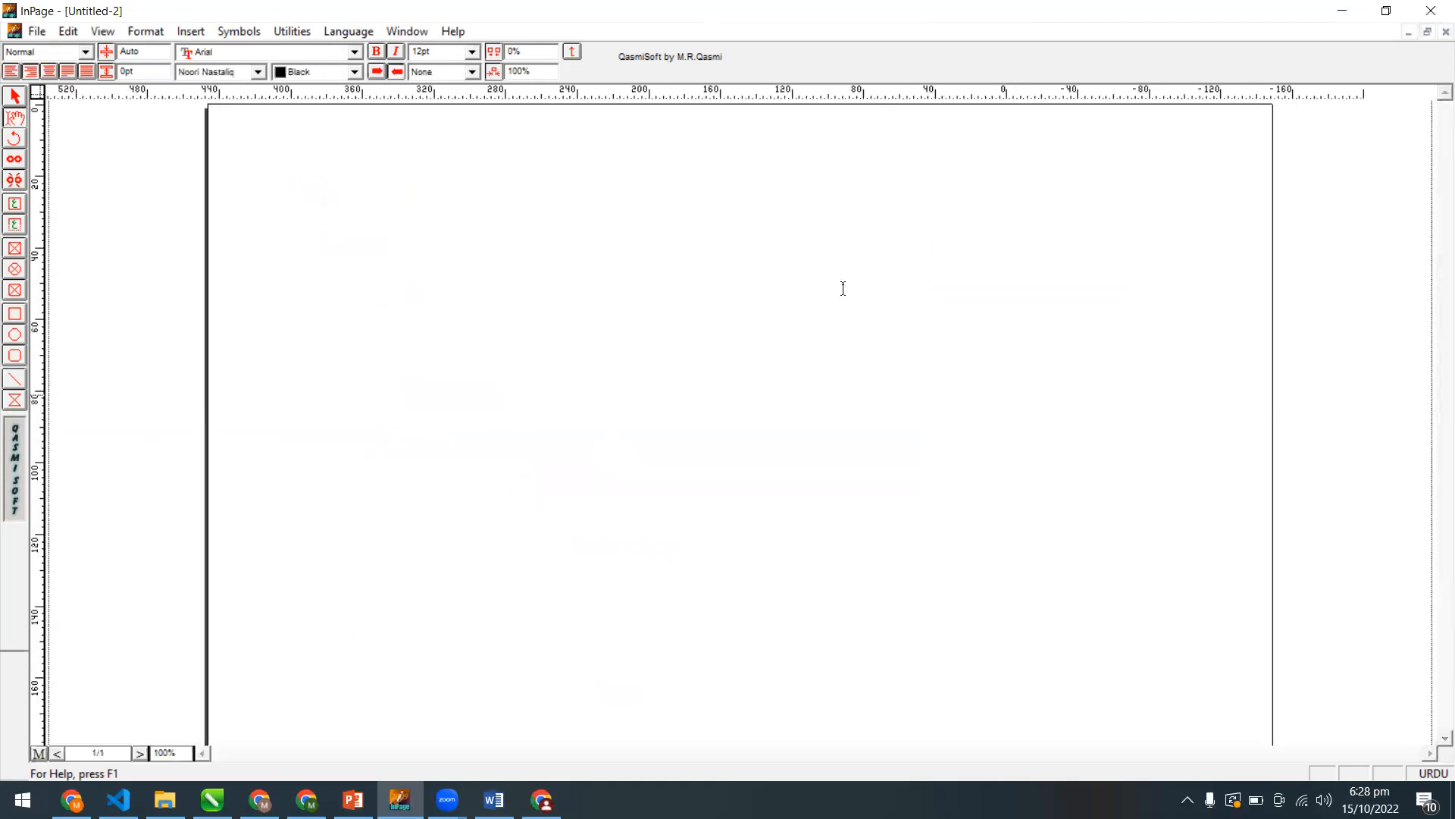
Draw a rectangular picture box that covers the entire landscape page.
{"action": "left_click", "coordinate": [14, 249]}
{"action": "left_click_drag", "start_coordinate": [475, 235], "coordinate": [475, 235]}
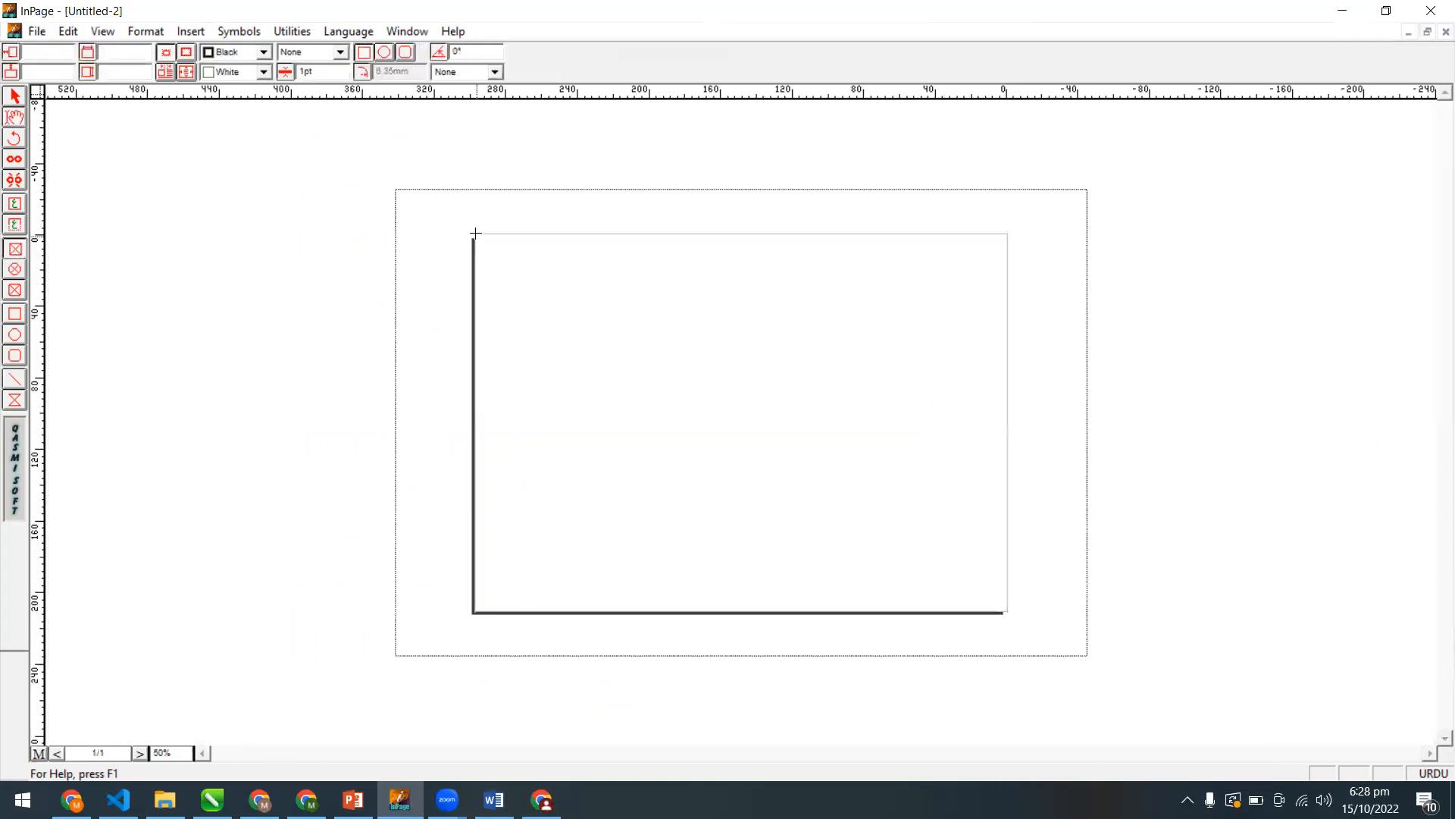
{"action": "left_click_drag", "start_coordinate": [976, 578], "coordinate": [1009, 608]}
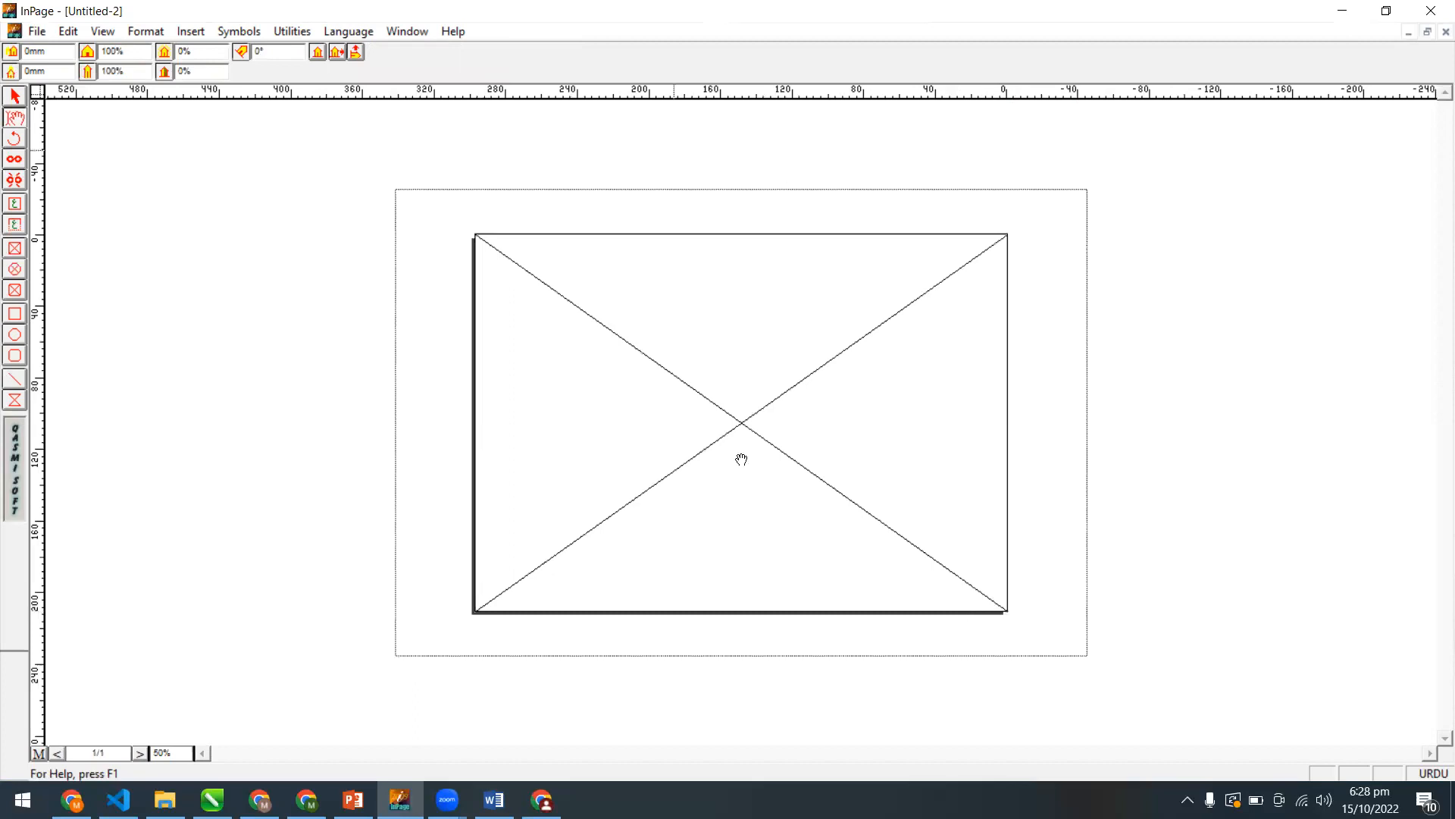
Import the Pexels mountain sunset JPG from the Desktop into the full-page picture box.
{"action": "double_click", "coordinate": [744, 408]}
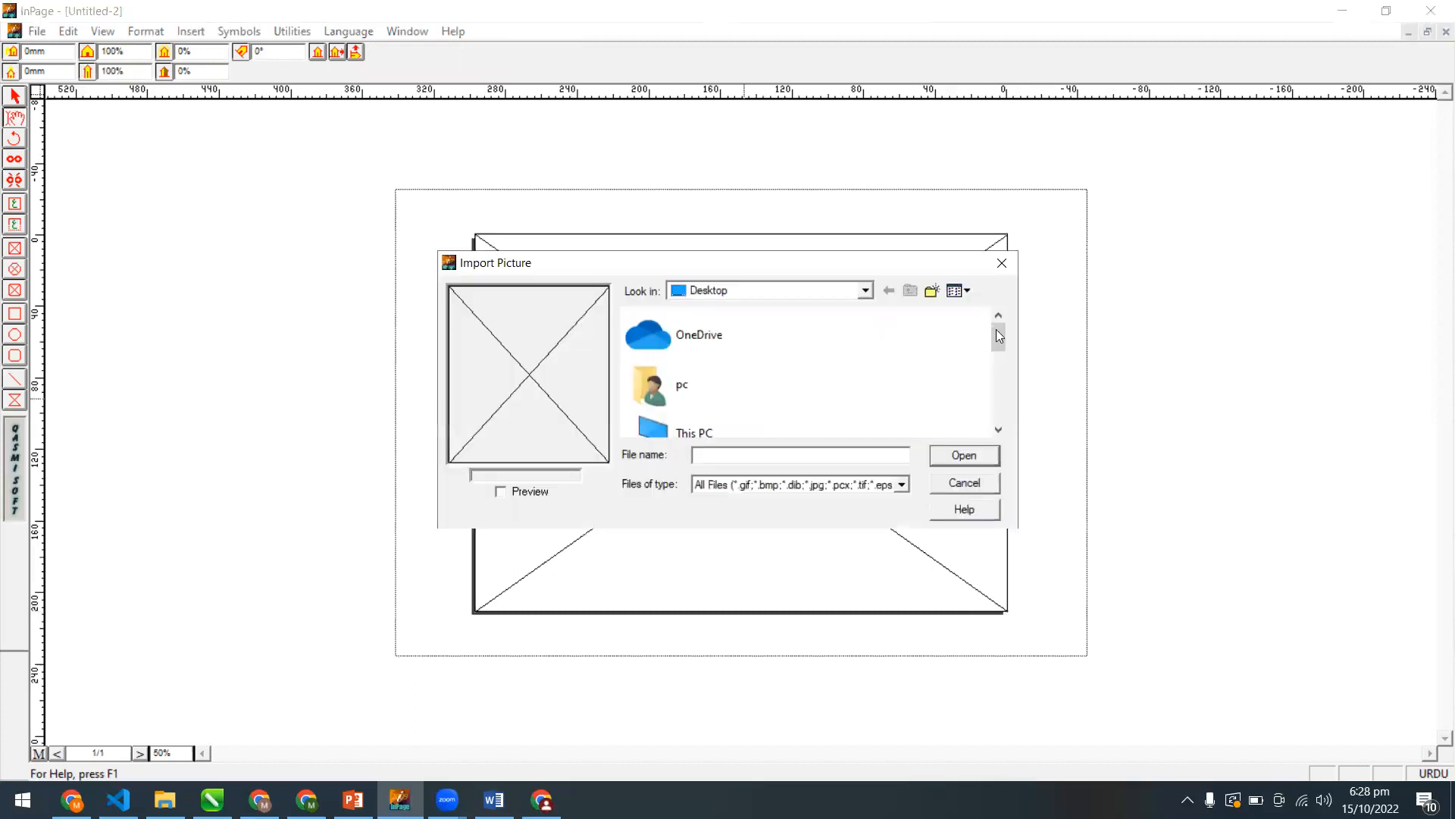
{"action": "left_click_drag", "start_coordinate": [997, 335], "coordinate": [998, 417]}
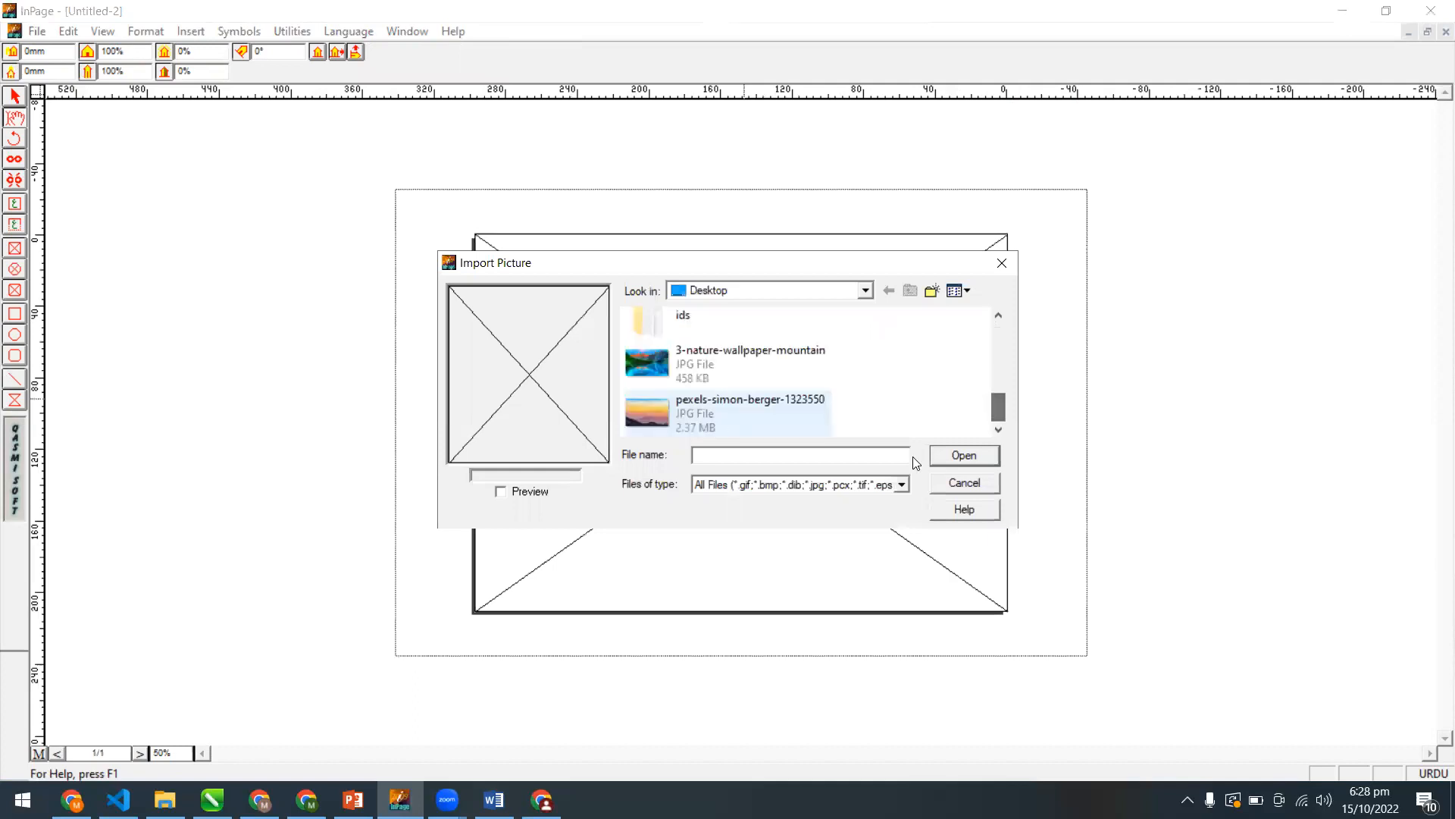
{"action": "left_click", "coordinate": [957, 454]}
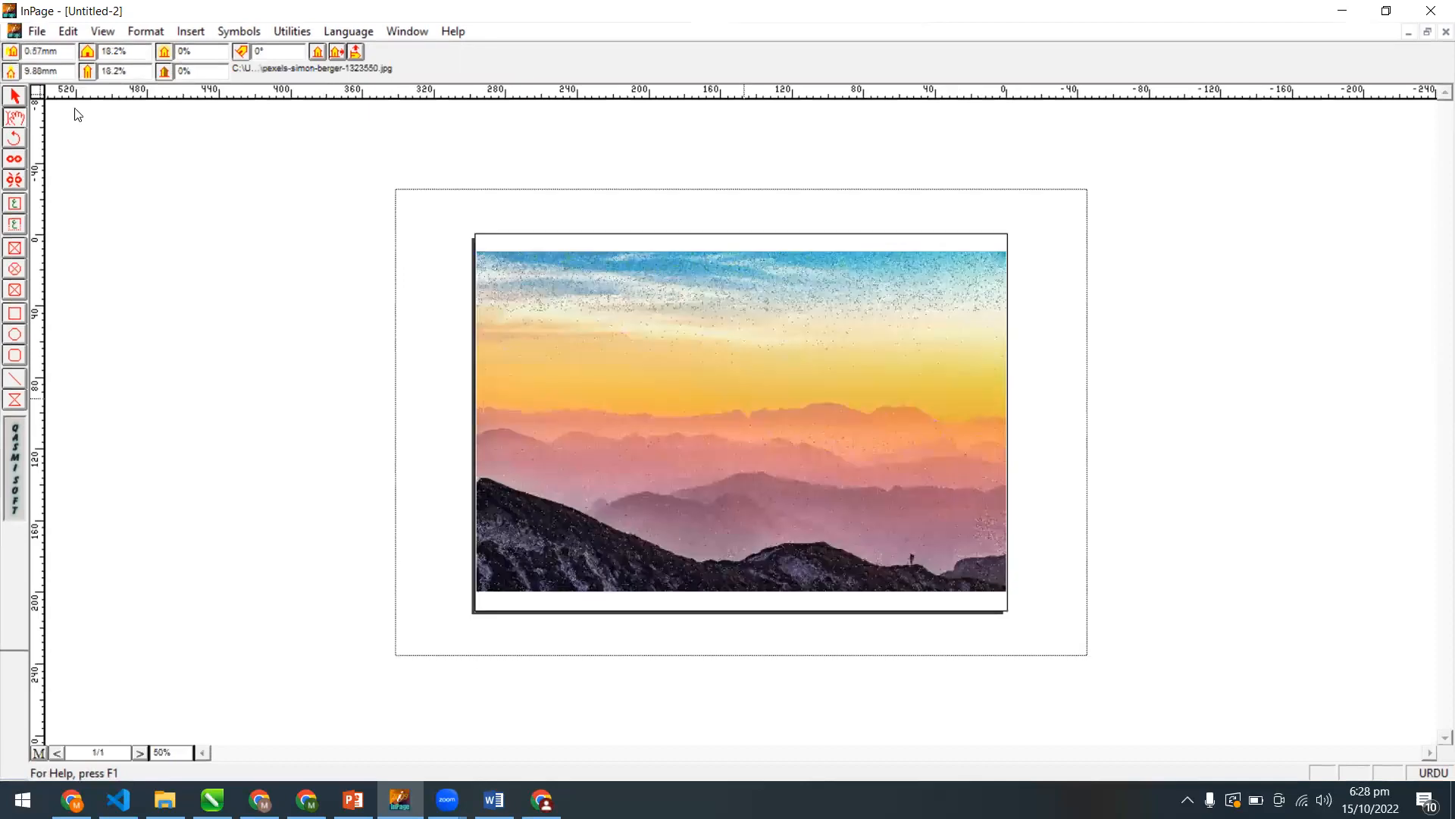
Shift the sunset picture inside its box to offsets of about 0.04 mm horizontally and 9.88 mm vertically.
{"action": "left_click", "coordinate": [22, 96]}
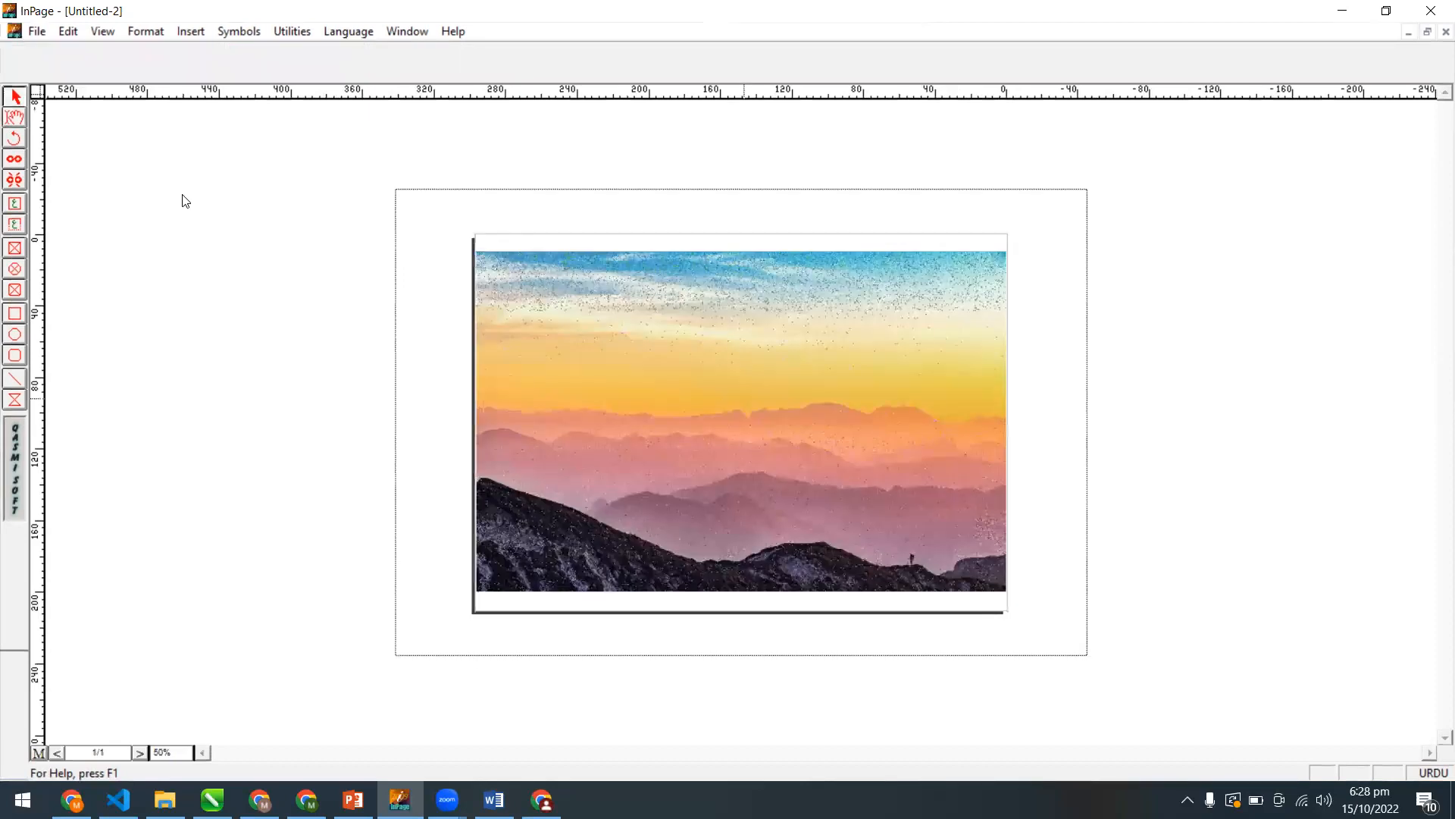
{"action": "left_click", "coordinate": [11, 114]}
{"action": "left_click", "coordinate": [606, 358]}
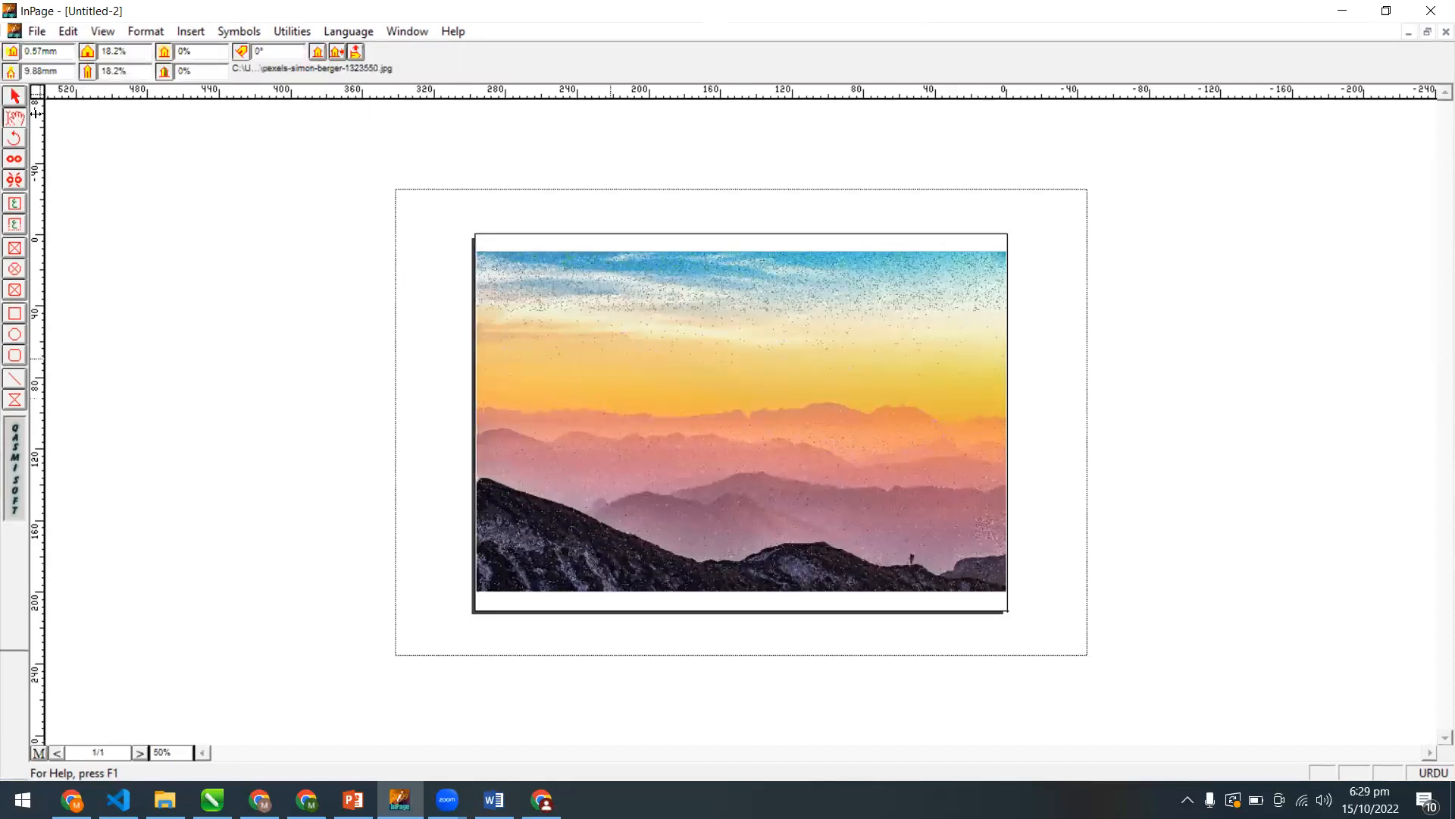
{"action": "left_click_drag", "start_coordinate": [709, 409], "coordinate": [798, 419]}
{"action": "left_click_drag", "start_coordinate": [607, 342], "coordinate": [796, 414]}
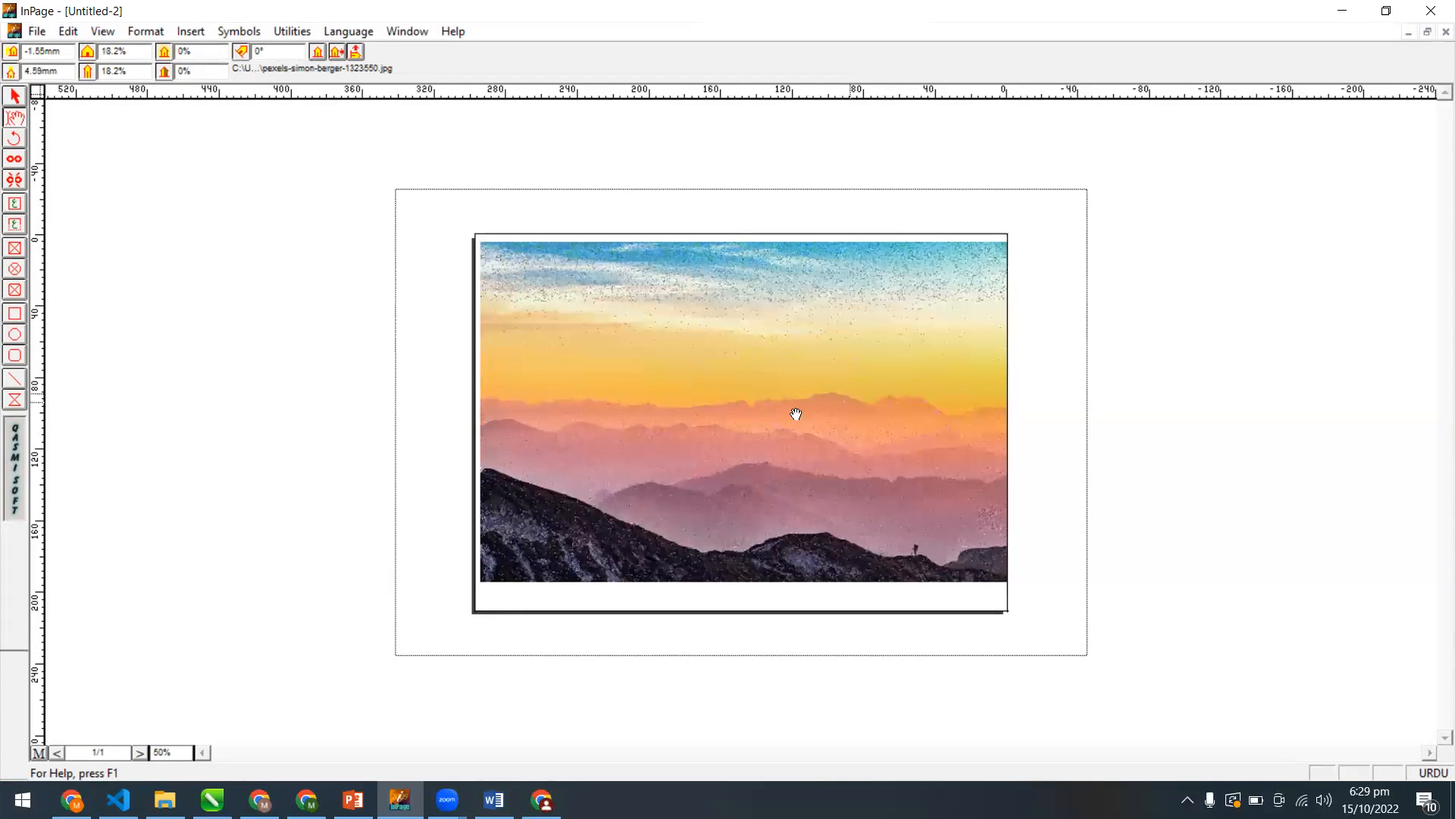
{"action": "key", "text": "F6"}
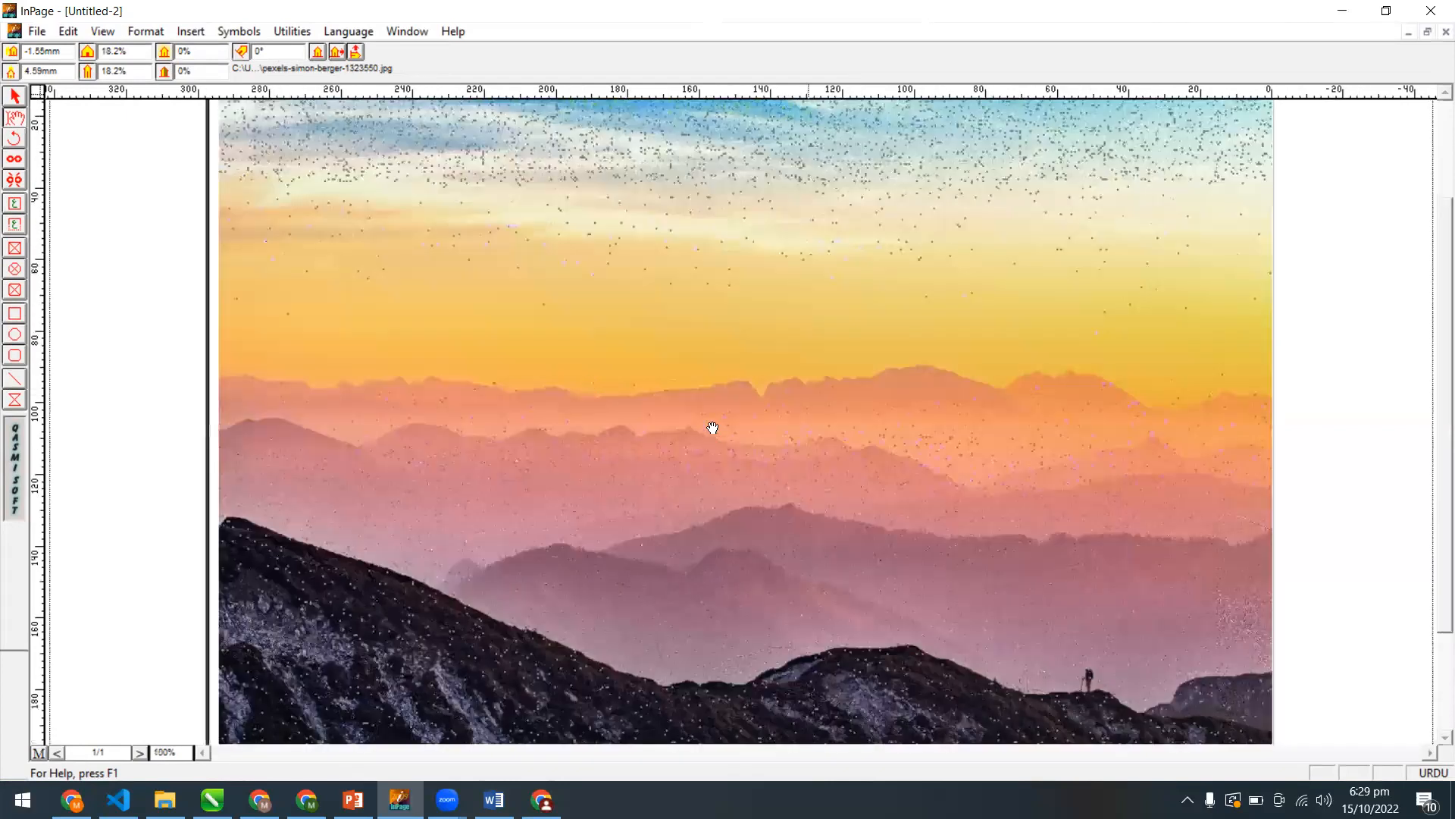
{"action": "key", "text": "F5"}
{"action": "mouse_move", "coordinate": [571, 348]}
{"action": "left_mouse_down"}
{"action": "mouse_move", "coordinate": [596, 373]}
{"action": "mouse_move", "coordinate": [561, 349]}
{"action": "left_mouse_up"}
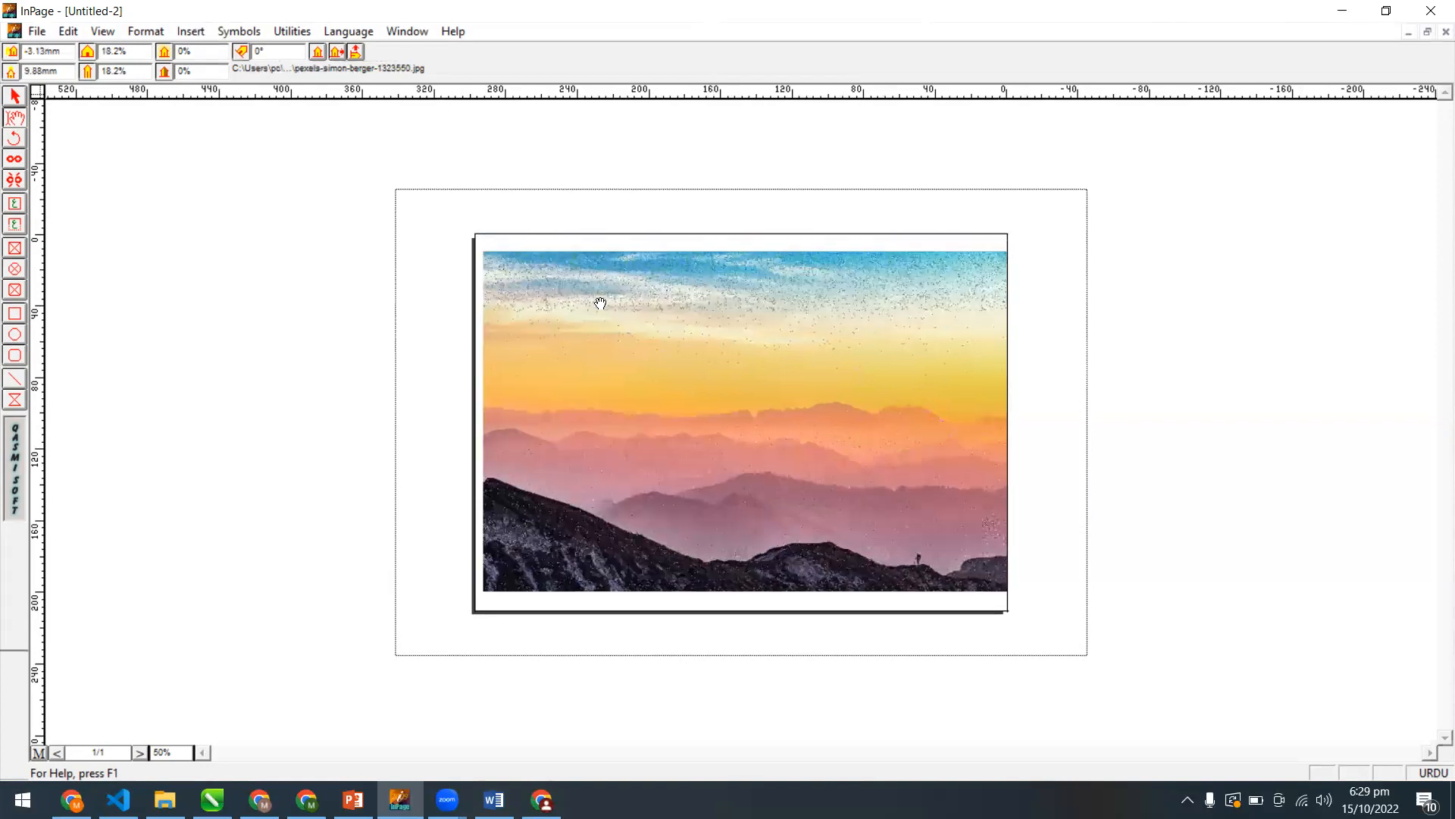
{"action": "left_click", "coordinate": [16, 97]}
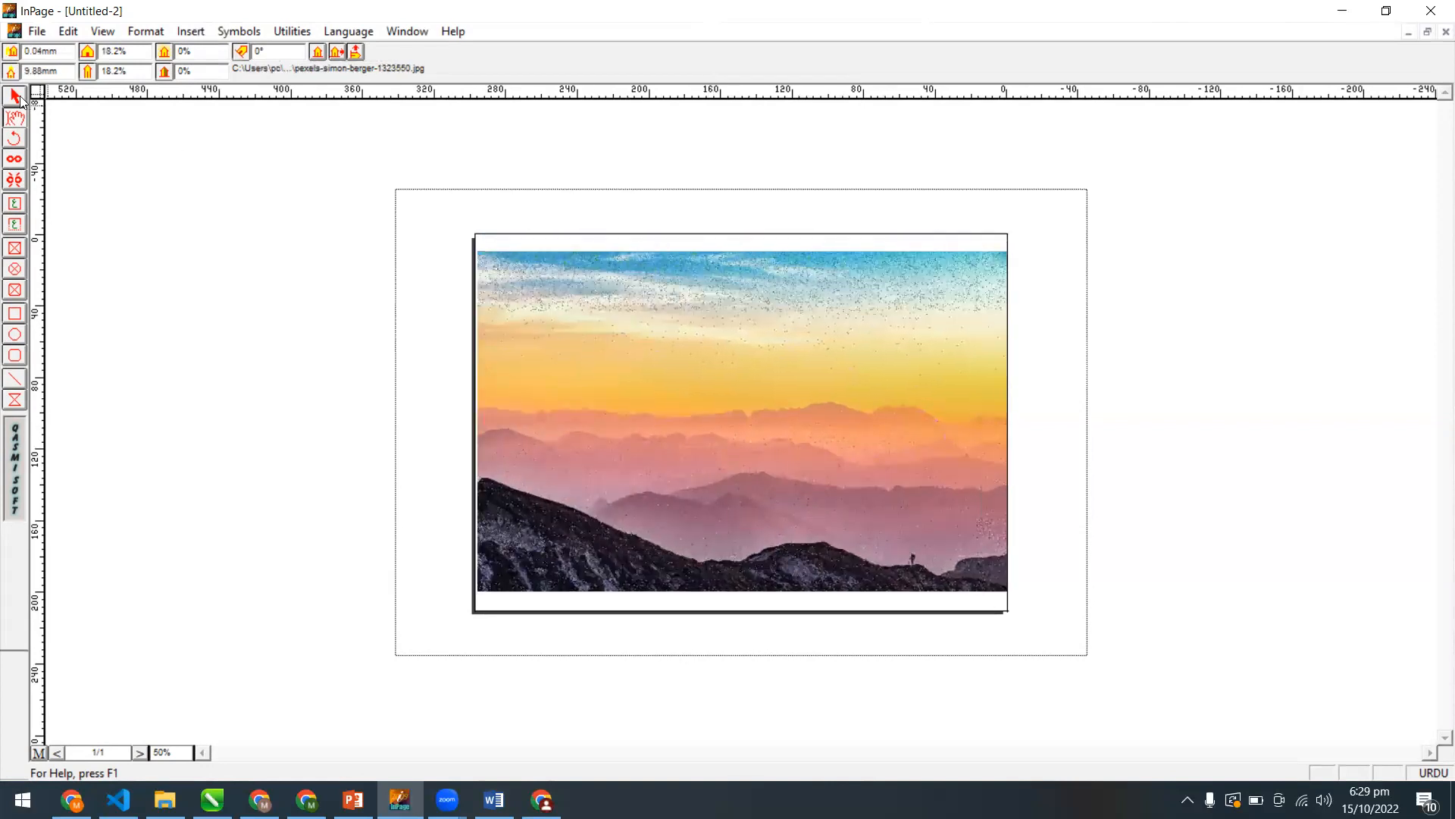
Set the fill colour of the full-page picture box to Black.
{"action": "left_click", "coordinate": [568, 239]}
{"action": "left_click", "coordinate": [568, 238]}
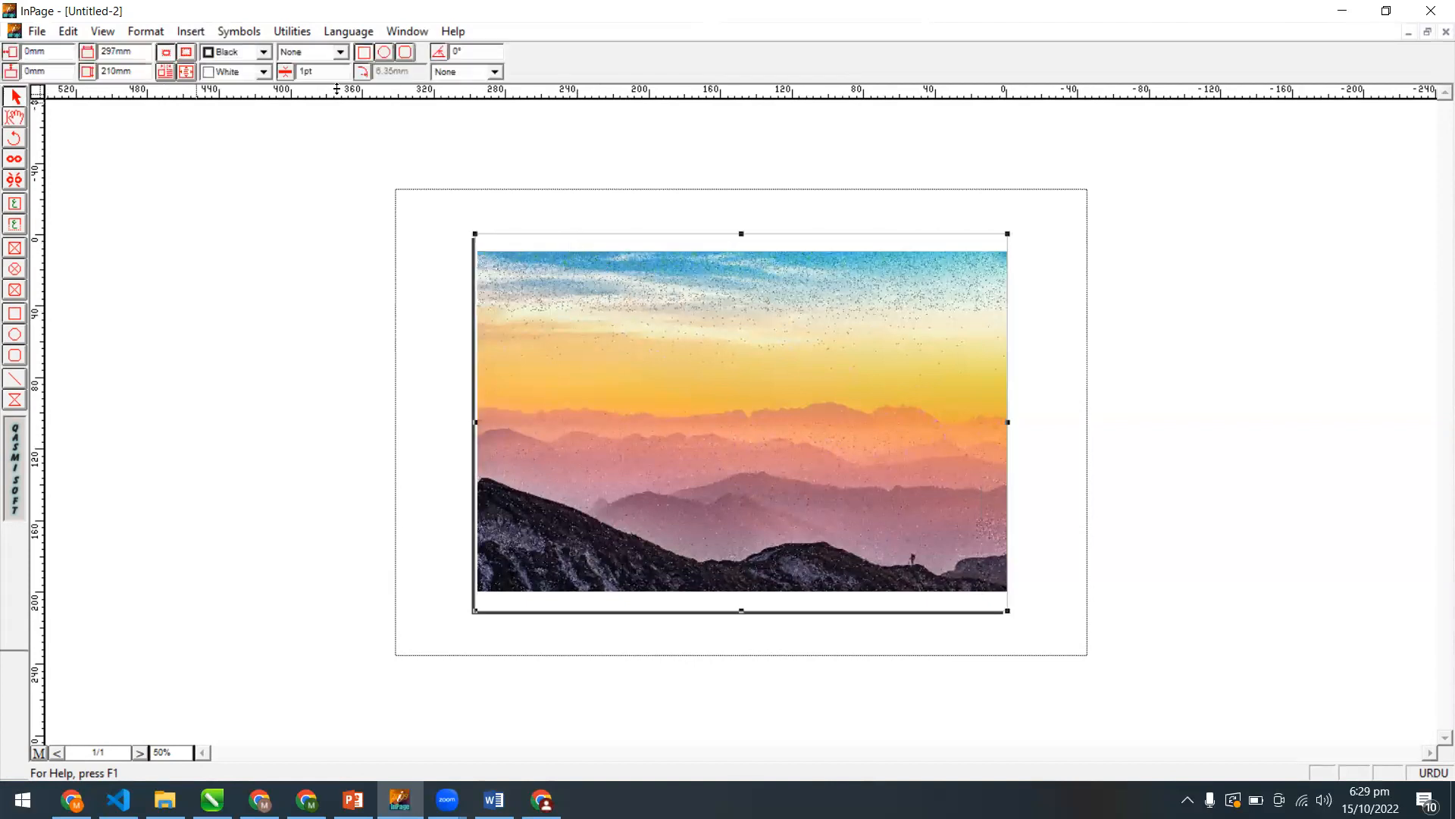
{"action": "left_click", "coordinate": [258, 72]}
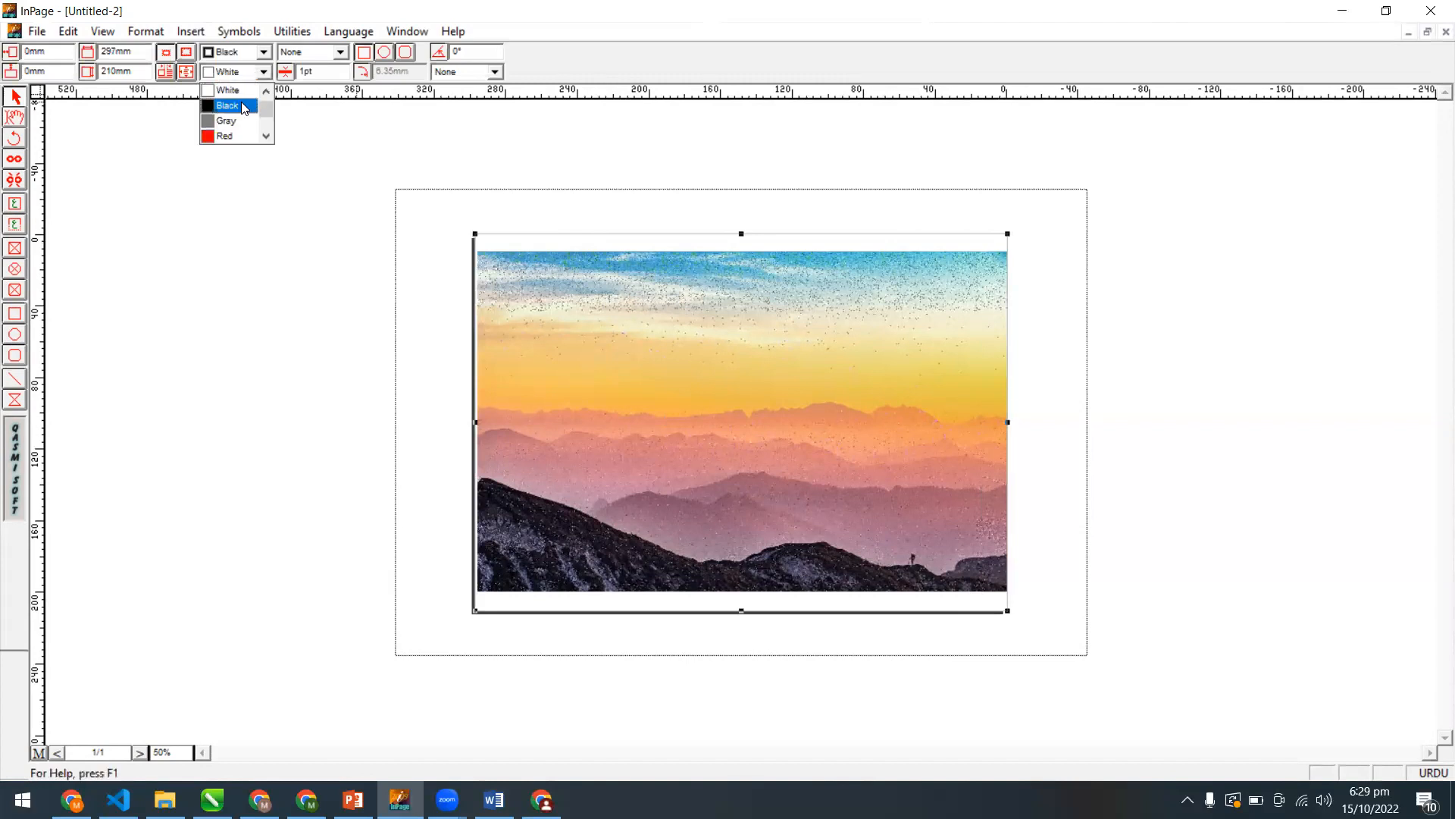
{"action": "left_click", "coordinate": [241, 106]}
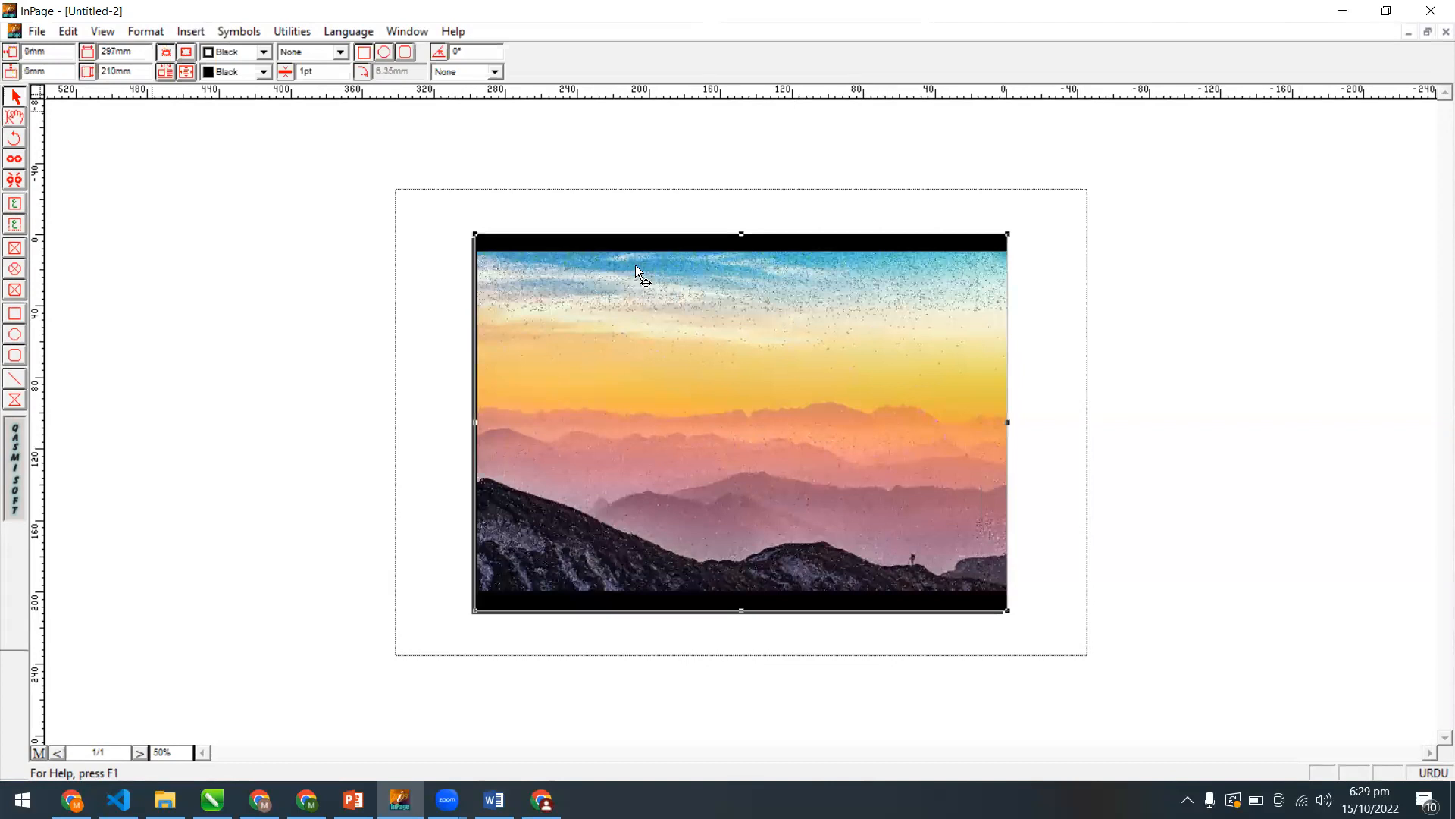
Shift the sunset picture inside its box to offsets of about 0.57 mm horizontally and 9.88 mm vertically.
{"action": "mouse_move", "coordinate": [673, 406]}
{"action": "left_mouse_down"}
{"action": "mouse_move", "coordinate": [621, 389]}
{"action": "mouse_move", "coordinate": [670, 399]}
{"action": "left_mouse_up"}
{"action": "left_click_drag", "start_coordinate": [733, 446], "coordinate": [737, 446]}
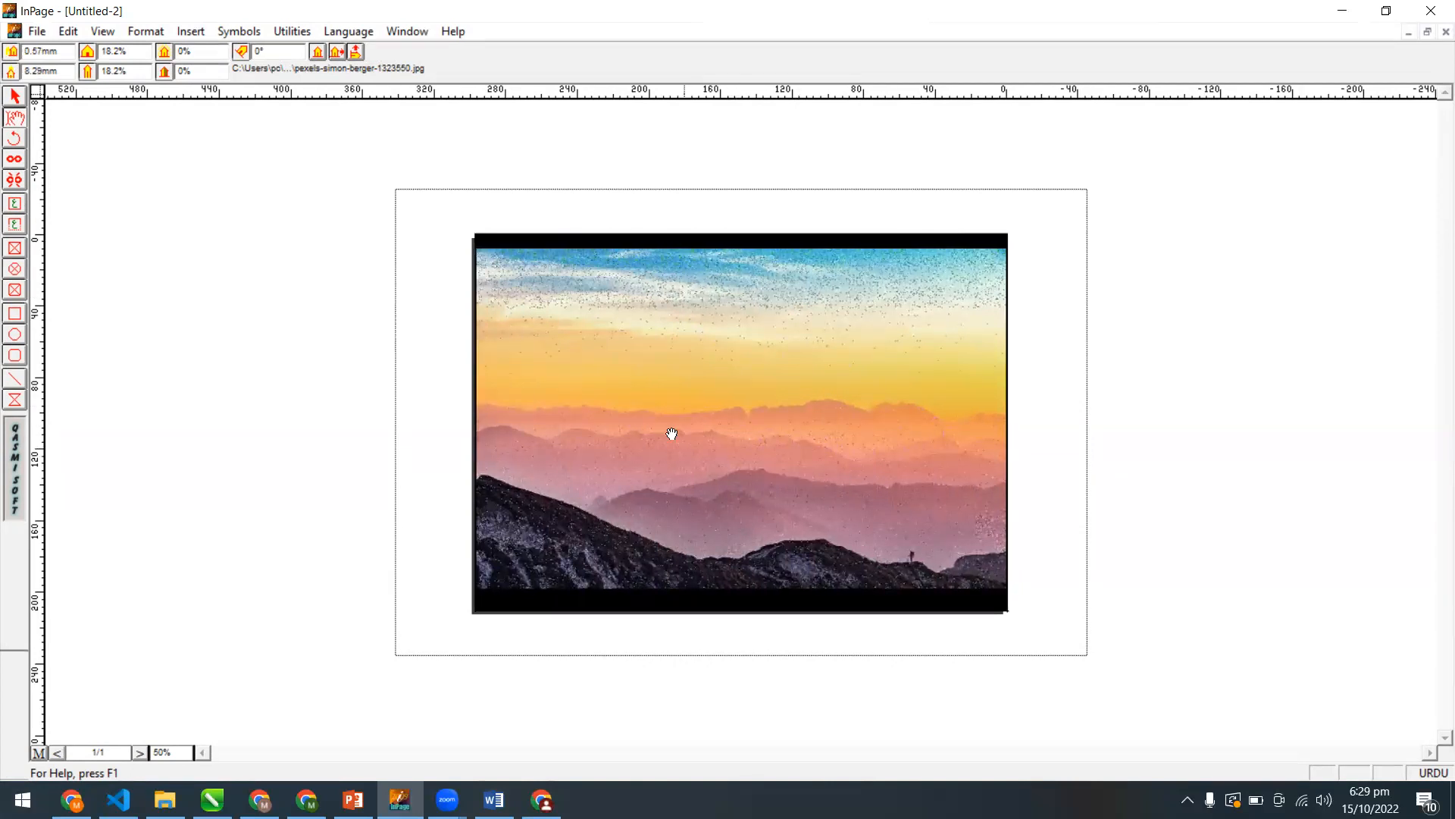
{"action": "left_click_drag", "start_coordinate": [669, 432], "coordinate": [686, 433]}
{"action": "left_click_drag", "start_coordinate": [698, 381], "coordinate": [715, 382]}
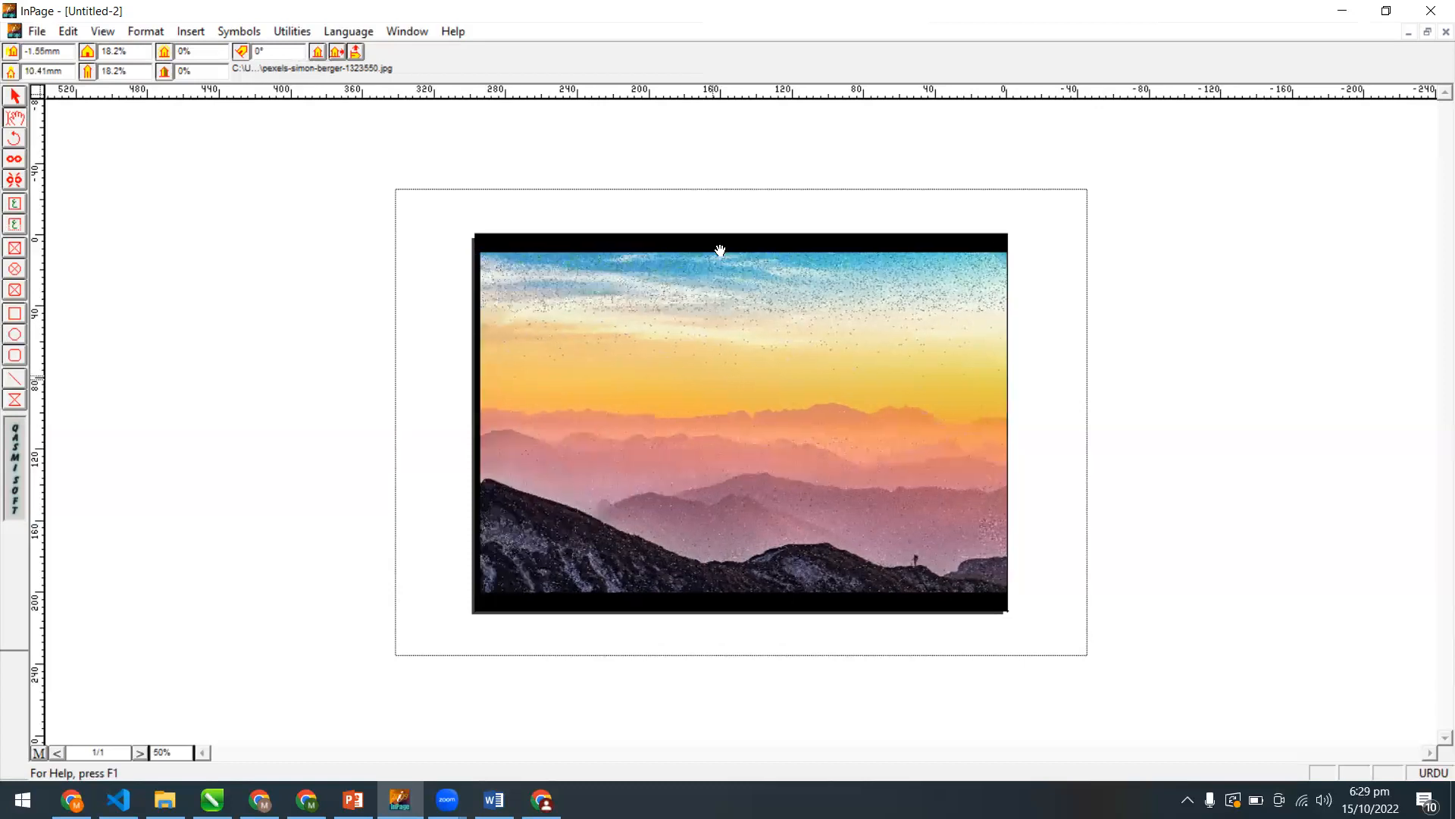
{"action": "left_click_drag", "start_coordinate": [748, 448], "coordinate": [739, 447]}
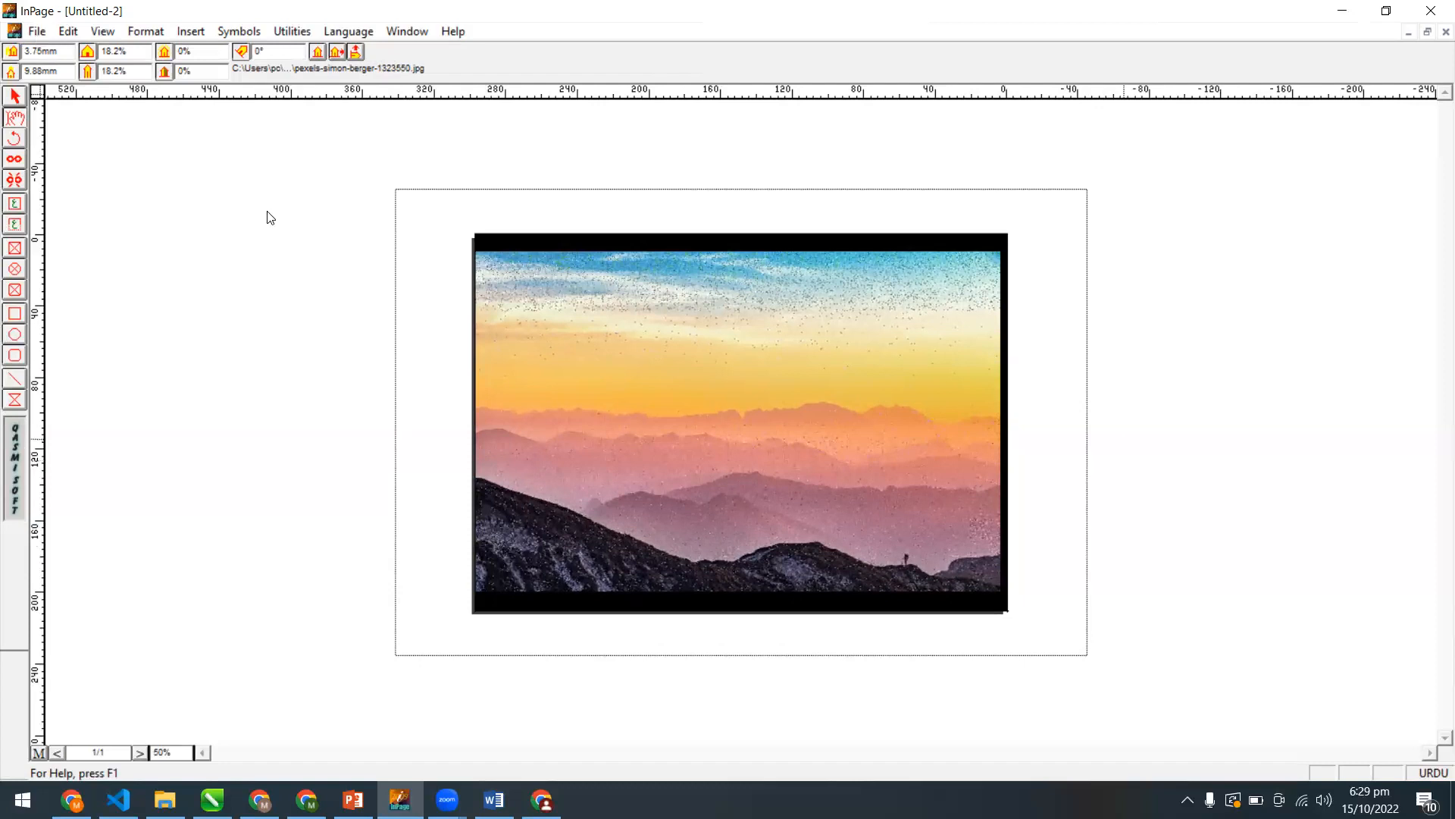
{"action": "left_click_drag", "start_coordinate": [610, 361], "coordinate": [616, 361]}
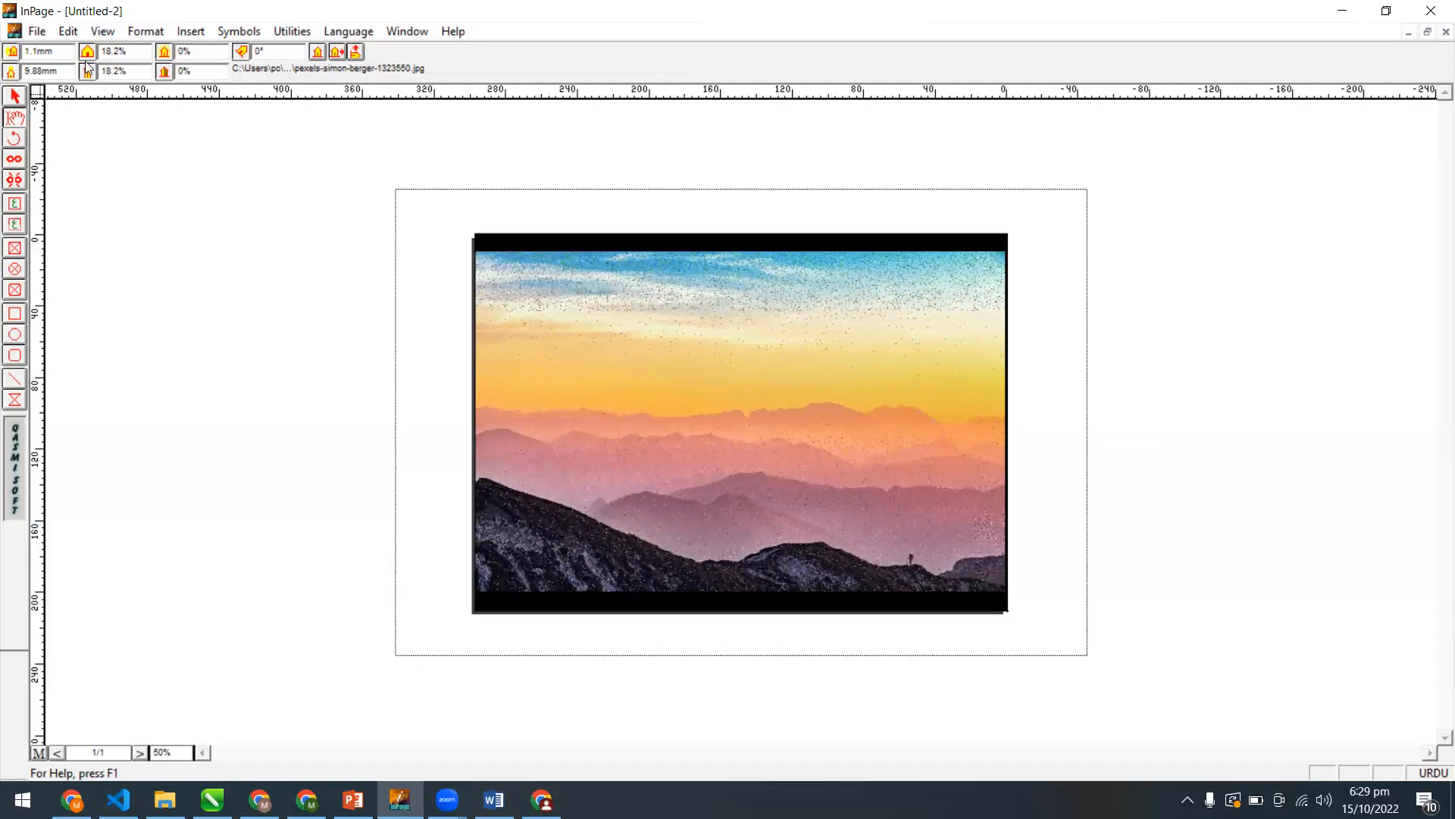
Set the sunset picture's horizontal and vertical scaling to 30%.
{"action": "left_click", "coordinate": [136, 51]}
{"action": "left_click", "coordinate": [121, 70]}
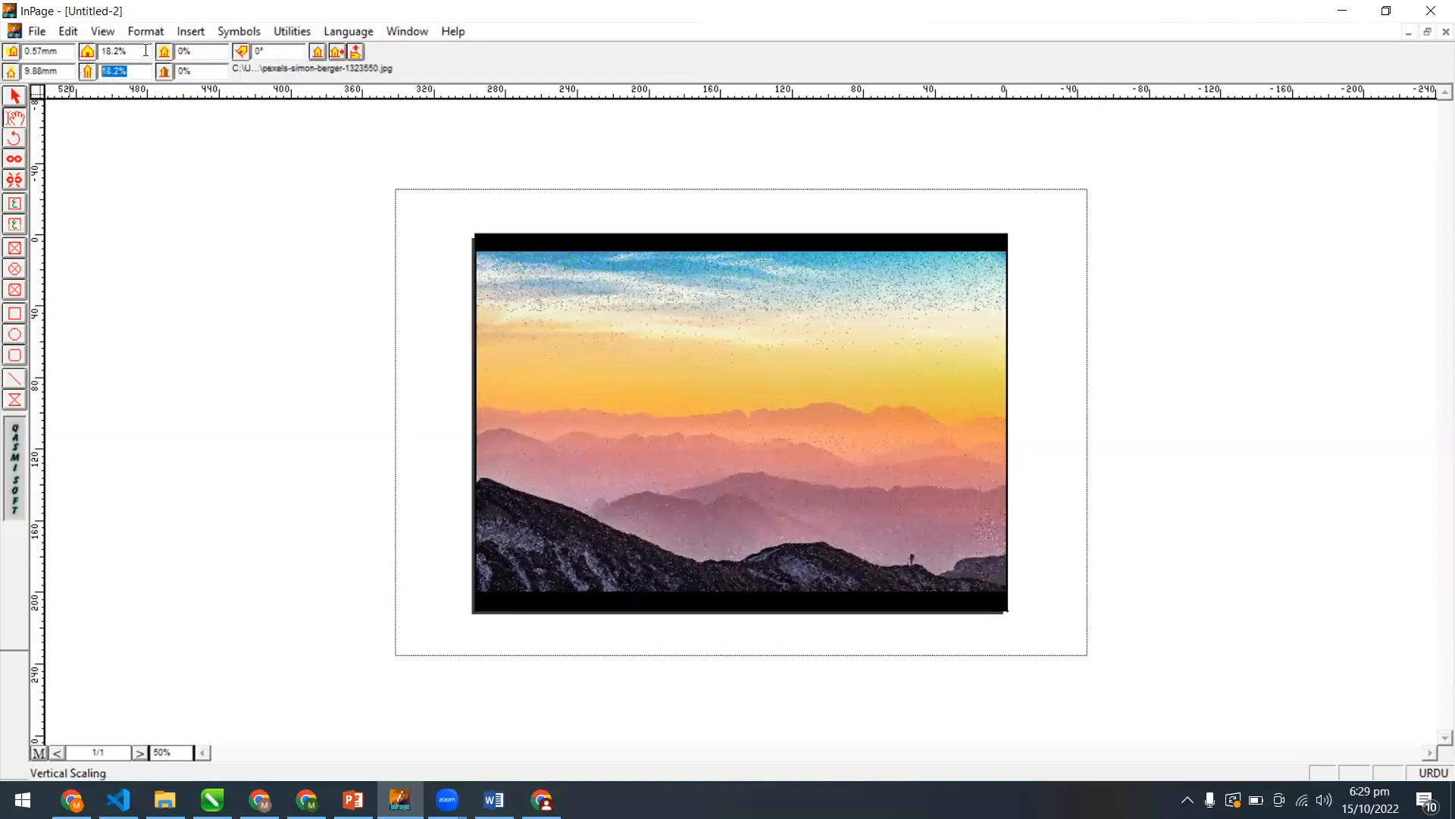
{"action": "key", "text": "shift+Tab"}
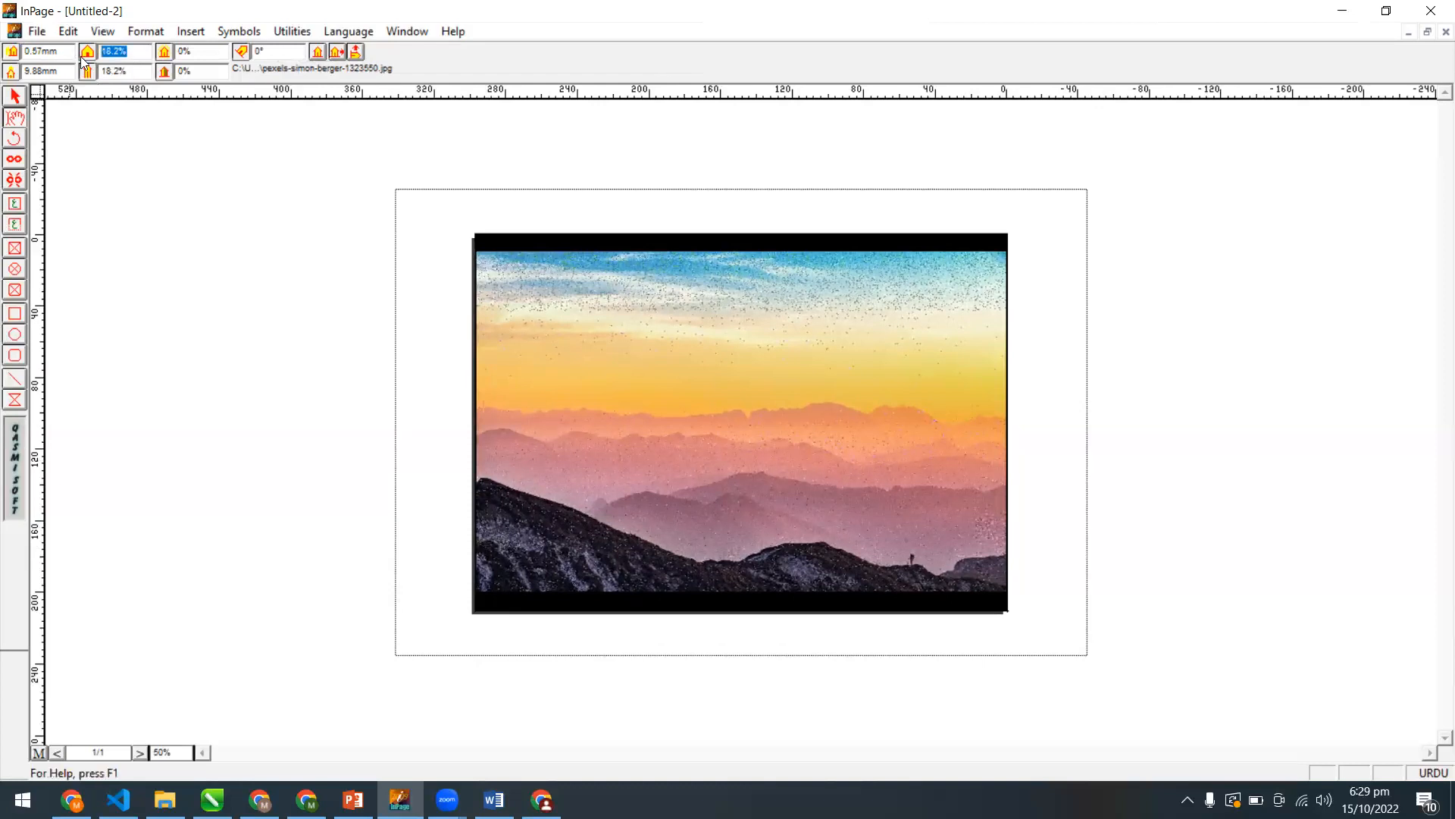
{"action": "type", "text": "30"}
{"action": "key", "text": "Tab"}
{"action": "type", "text": "30"}
{"action": "key", "text": "Return"}
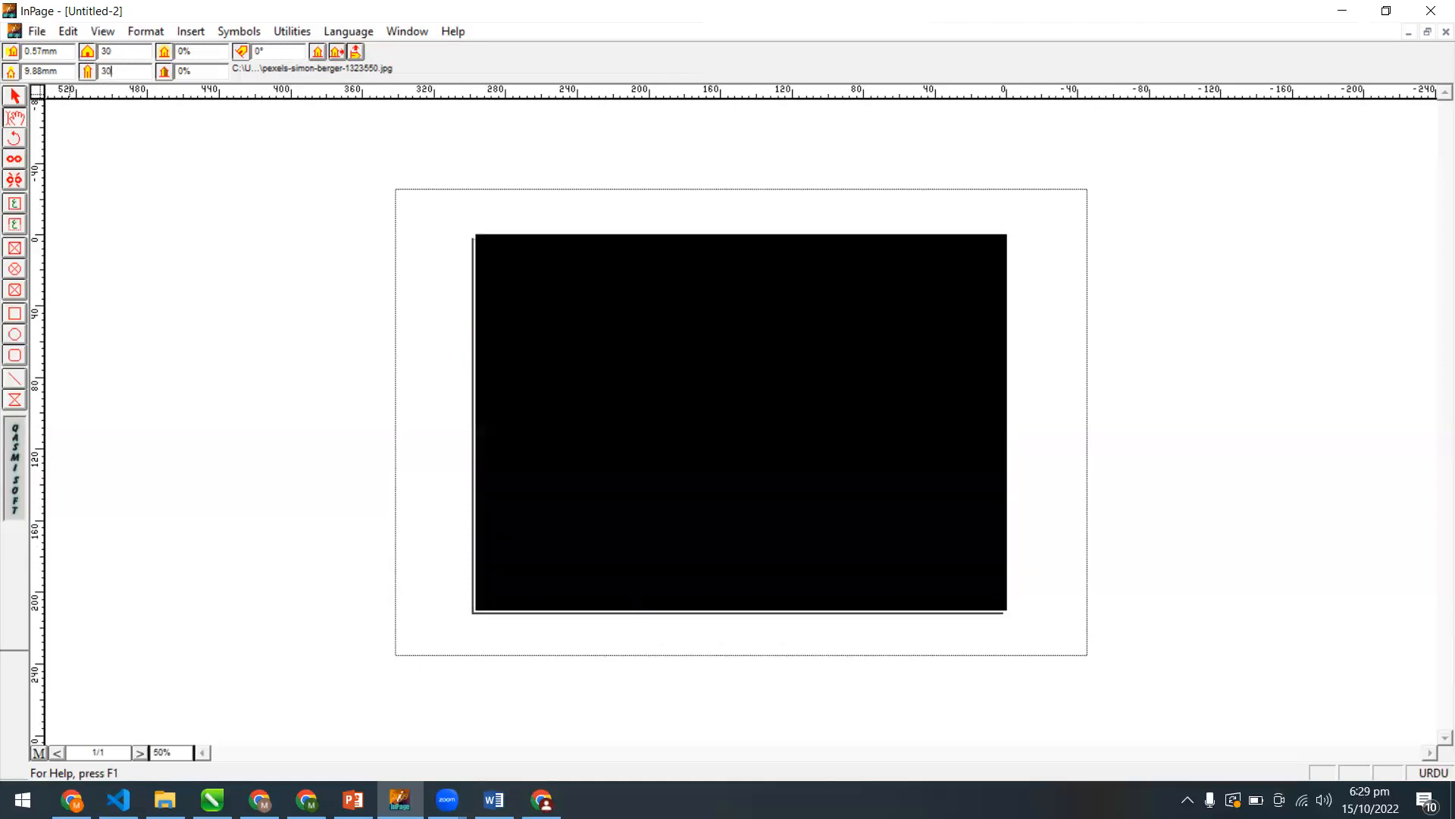
Reposition the enlarged sunset picture to offsets of about -63.46 mm and -91.19 mm so it fills the whole box.
{"action": "left_click_drag", "start_coordinate": [755, 376], "coordinate": [754, 349]}
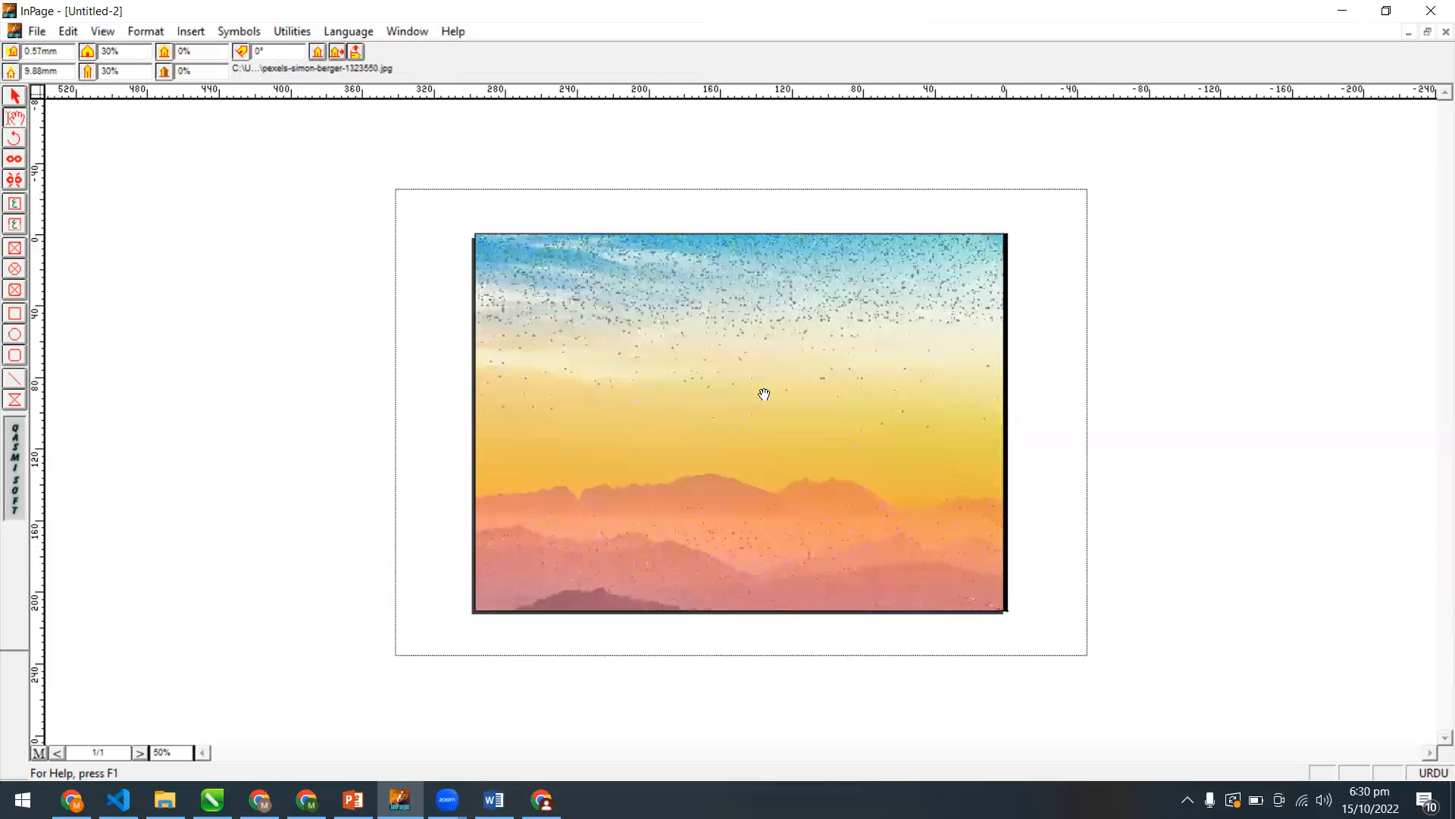
{"action": "double_click", "coordinate": [781, 379]}
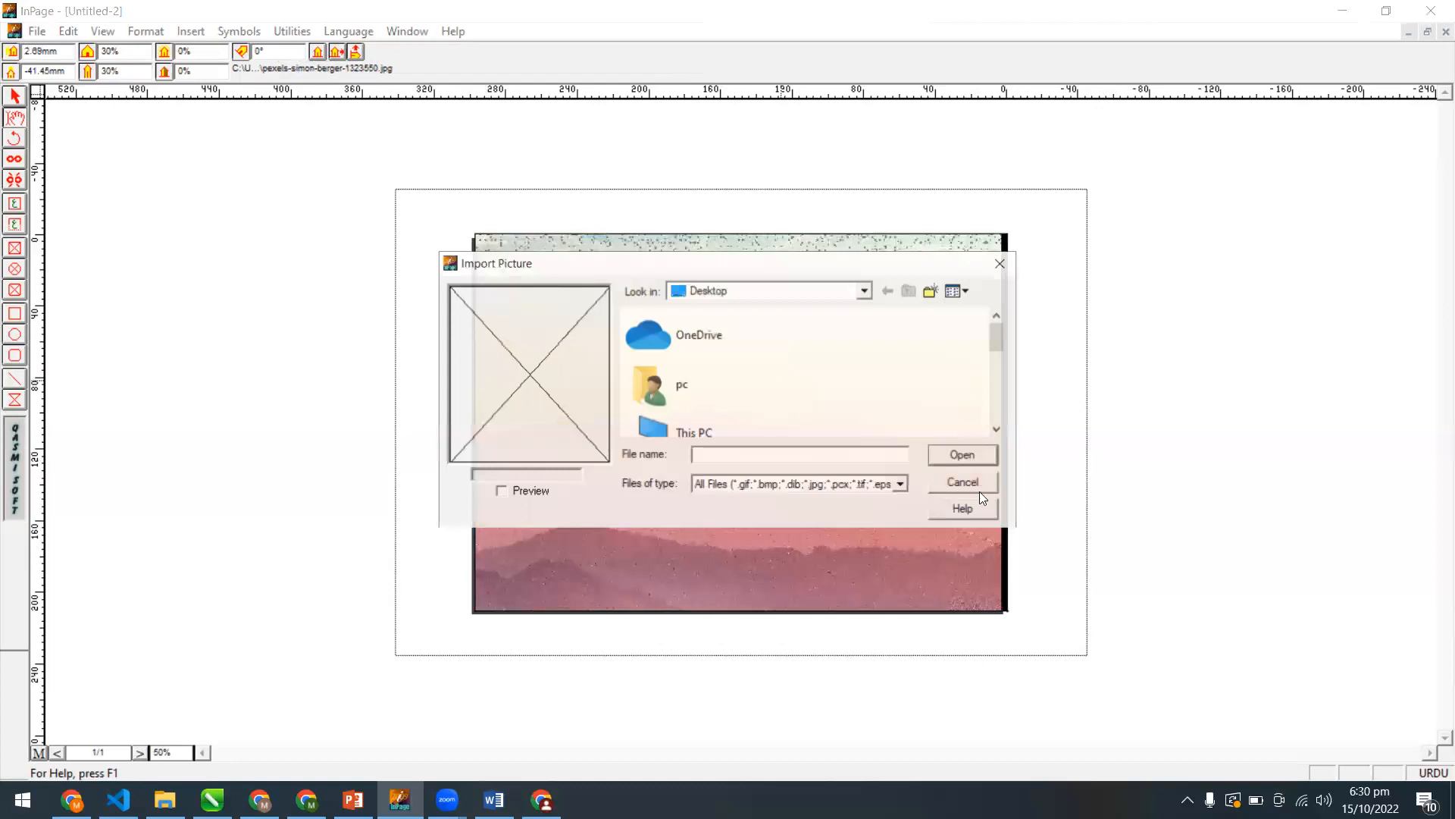
{"action": "key", "text": "Escape"}
{"action": "left_click_drag", "start_coordinate": [873, 455], "coordinate": [830, 401]}
{"action": "left_click_drag", "start_coordinate": [840, 332], "coordinate": [722, 432]}
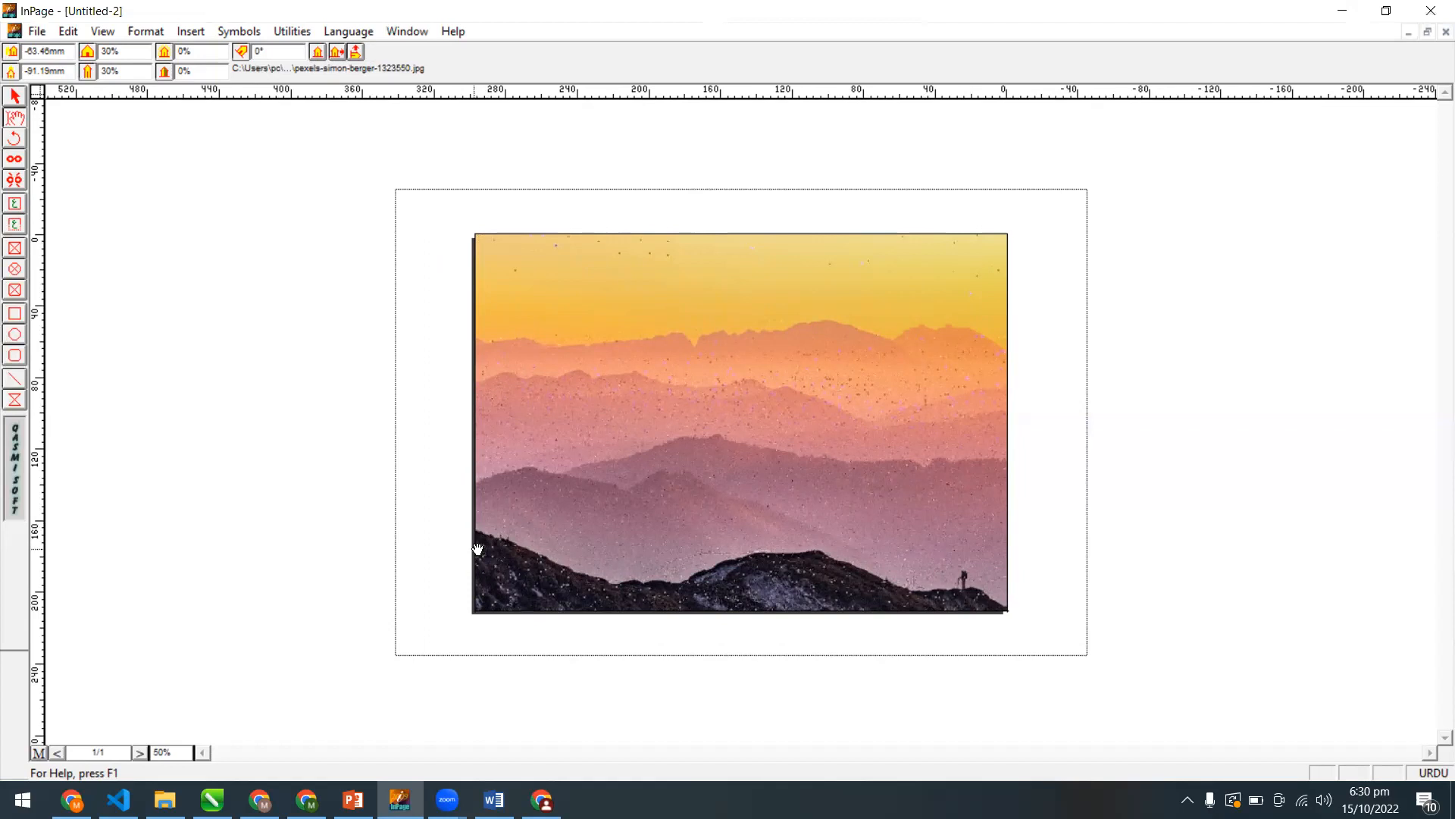
{"action": "left_click", "coordinate": [14, 97]}
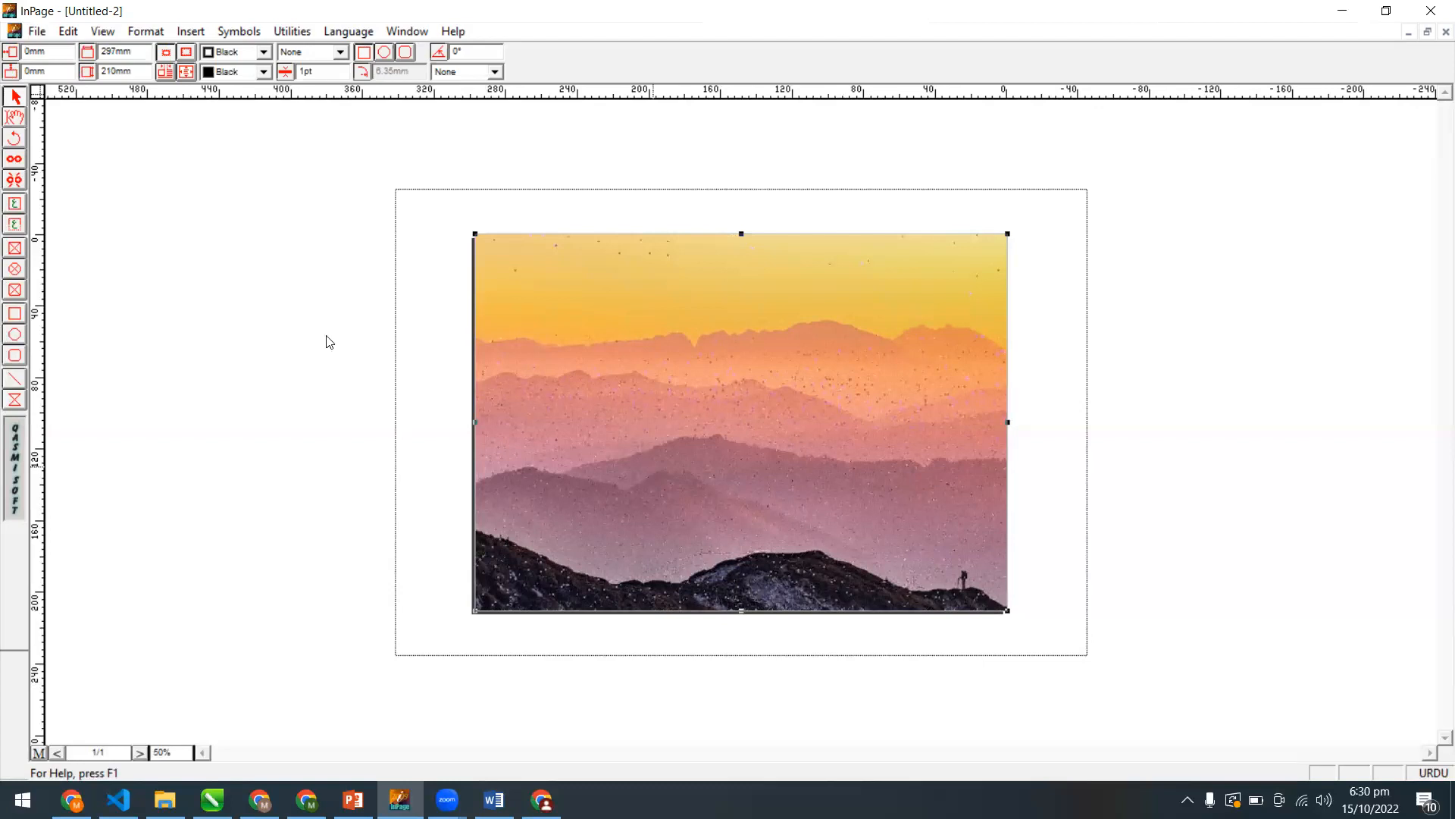
{"action": "left_click", "coordinate": [16, 225]}
{"action": "left_click", "coordinate": [16, 227]}
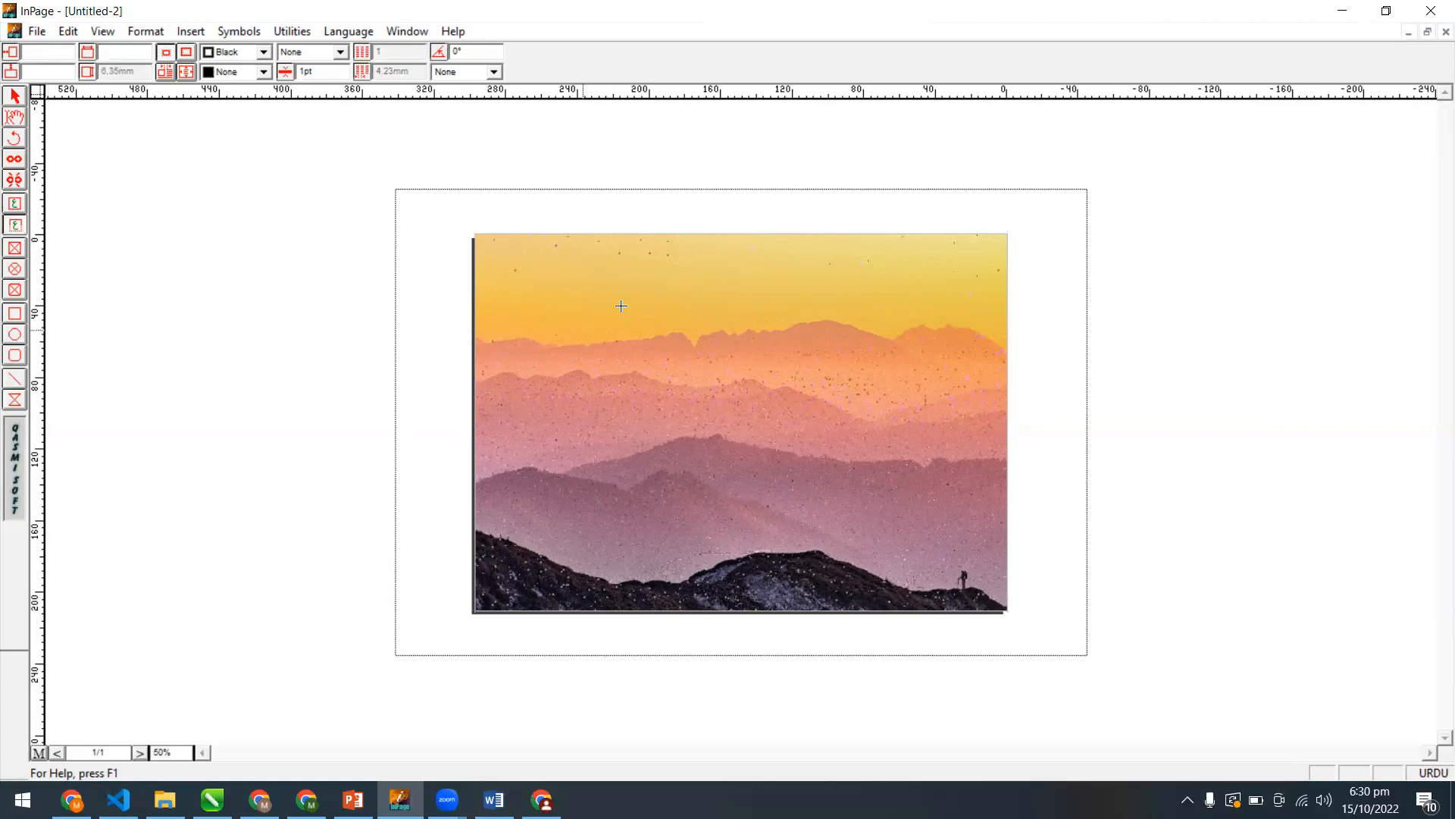
{"action": "left_click", "coordinate": [913, 323]}
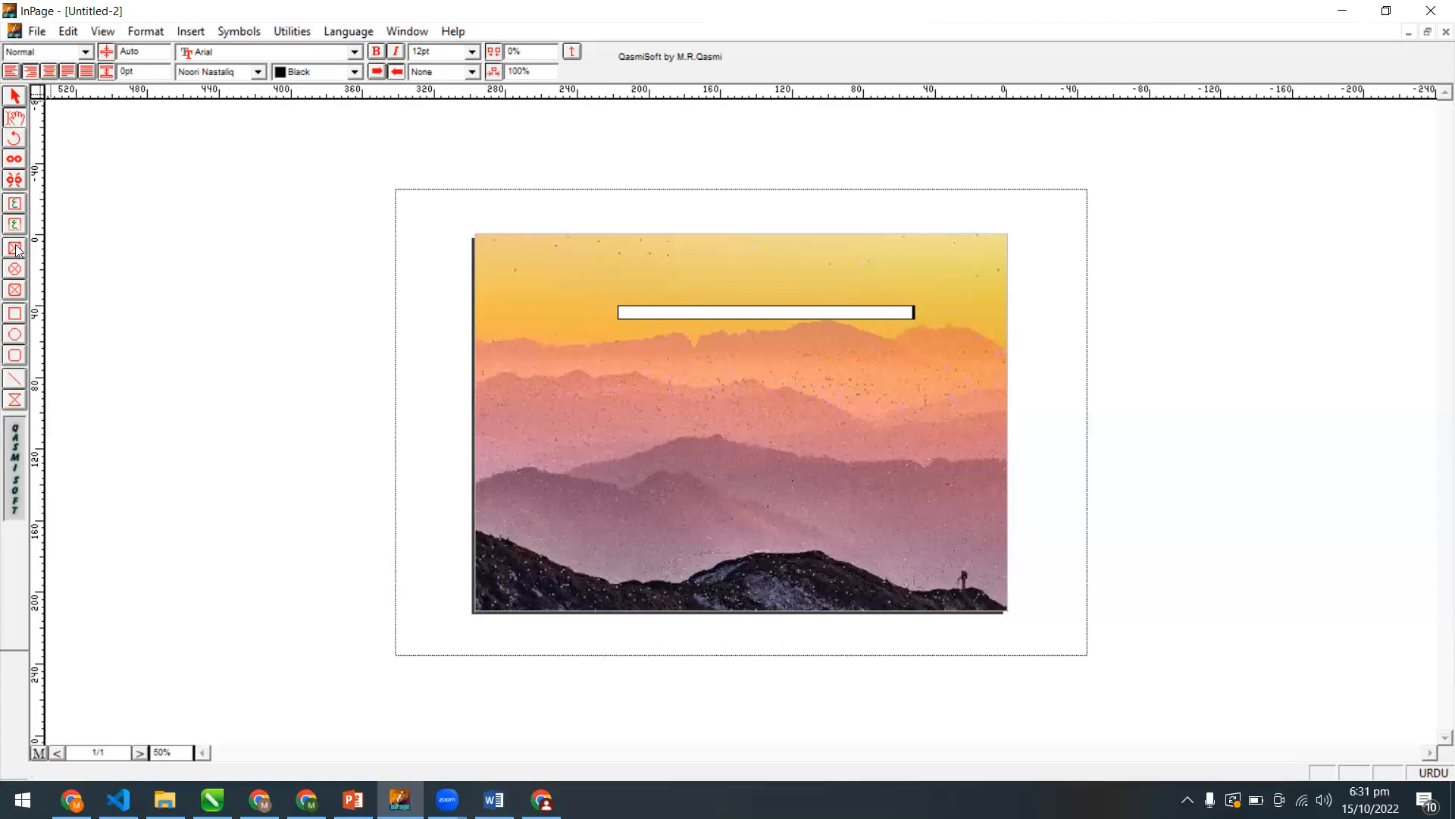
{"action": "left_click", "coordinate": [15, 98]}
{"action": "left_click", "coordinate": [754, 313]}
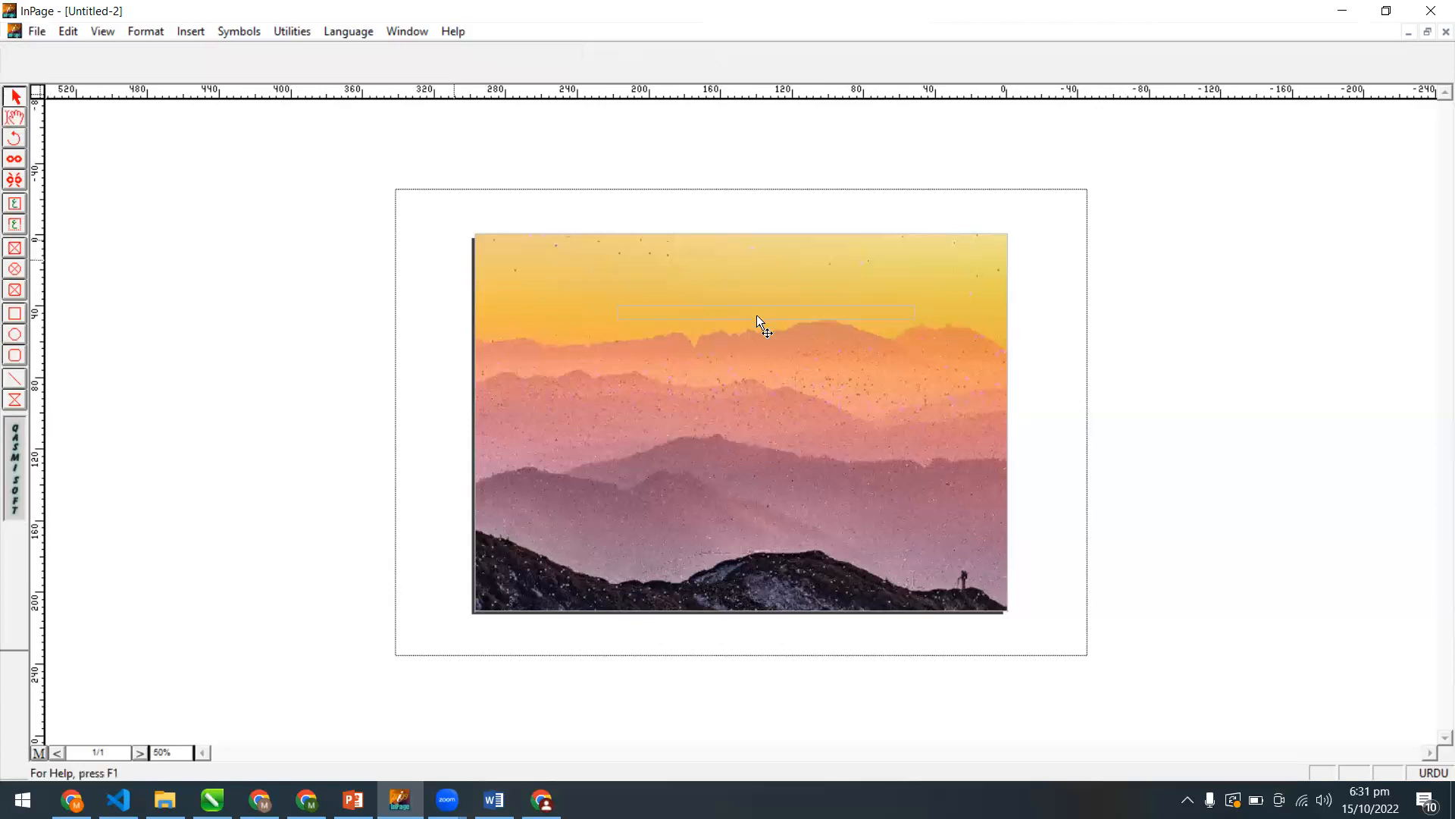
{"action": "left_click", "coordinate": [757, 316]}
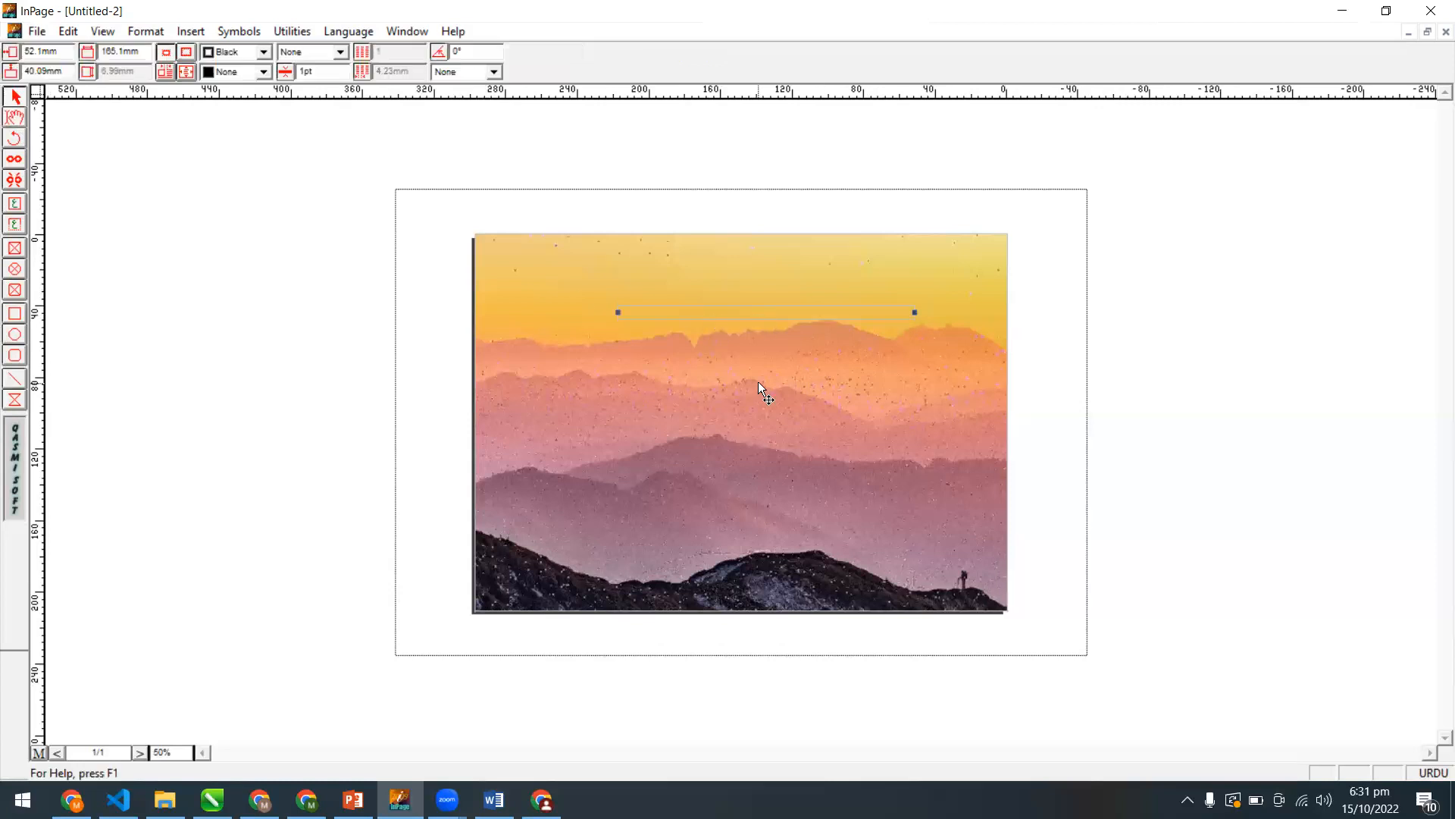
{"action": "key", "text": "Delete"}
Draw a text box about 128.59 mm wide and 30.69 mm high over the sky, placed at about 80.67 mm and 23.15 mm.
{"action": "left_click", "coordinate": [17, 211]}
{"action": "left_click_drag", "start_coordinate": [837, 334], "coordinate": [607, 277]}
{"action": "left_click", "coordinate": [20, 99]}
{"action": "left_click_drag", "start_coordinate": [760, 287], "coordinate": [775, 307]}
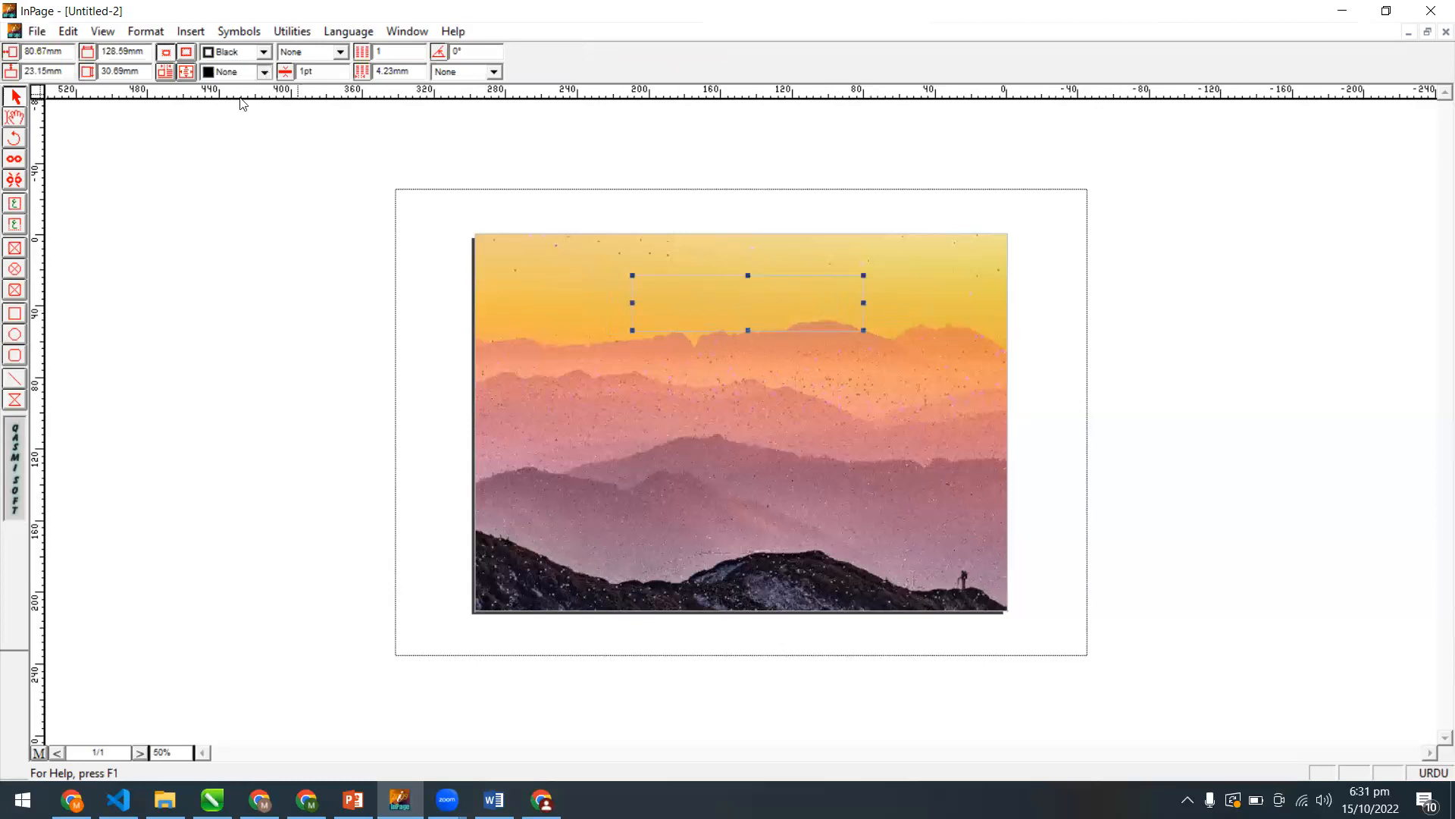
Try a White fill on the text box and return its fill to None.
{"action": "left_click", "coordinate": [264, 71]}
{"action": "left_click", "coordinate": [258, 81]}
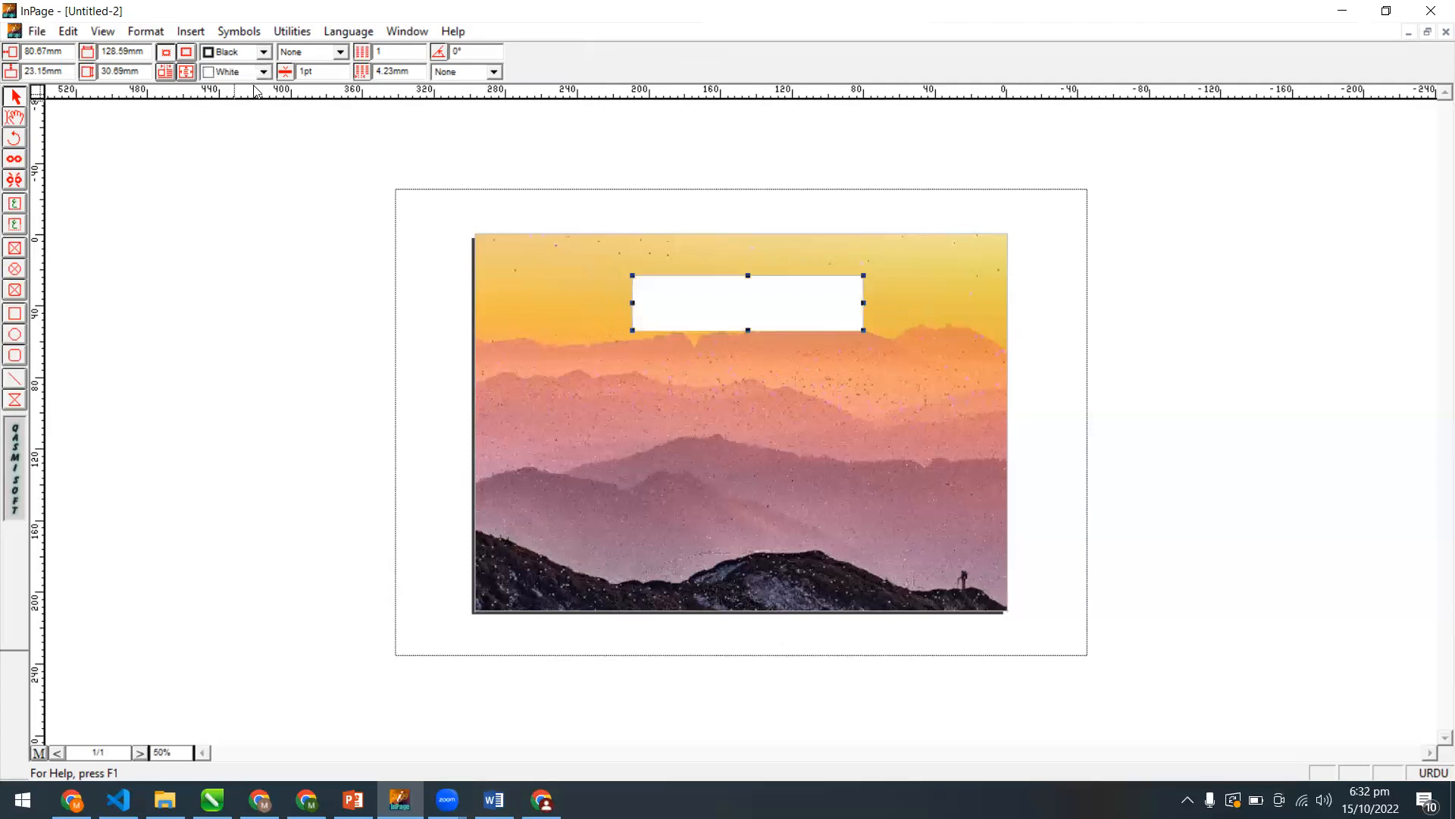
{"action": "left_click", "coordinate": [264, 71]}
{"action": "left_click", "coordinate": [234, 90]}
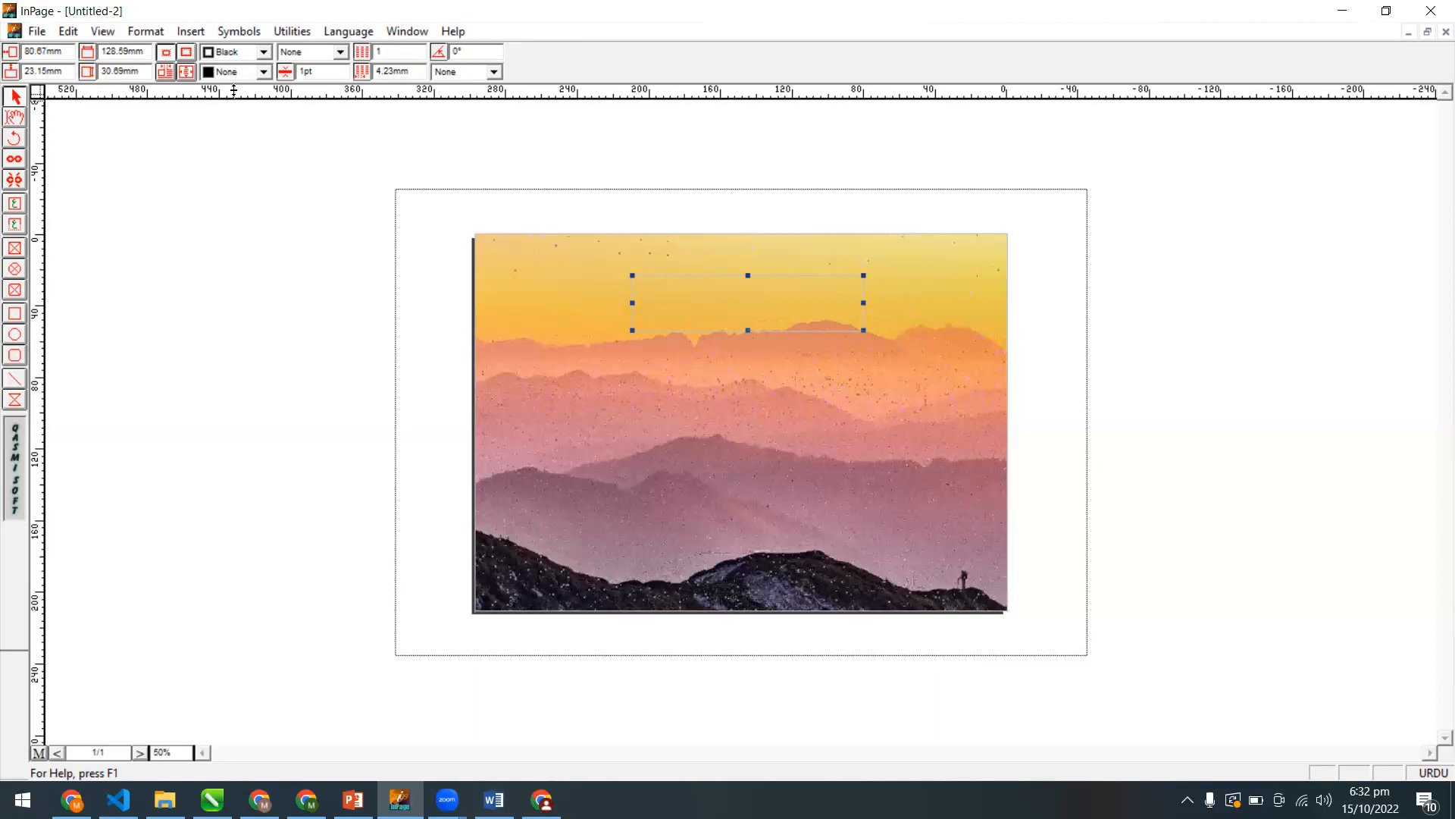
Enlarge the text box over the sky to about 174.63 mm wide and 56.62 mm high.
{"action": "left_click", "coordinate": [16, 118]}
{"action": "left_click", "coordinate": [730, 296]}
{"action": "left_click", "coordinate": [15, 96]}
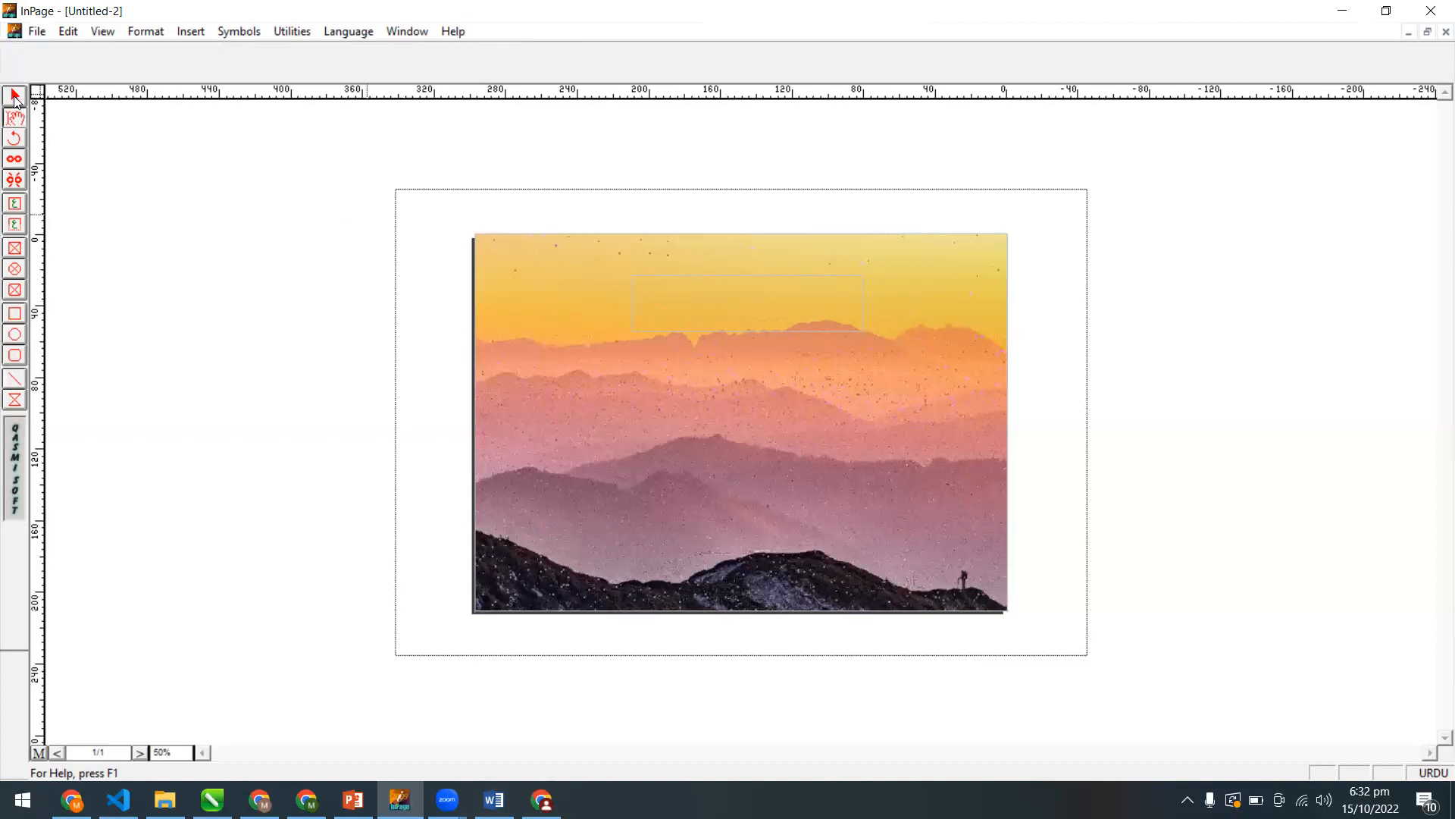
{"action": "left_click", "coordinate": [635, 310]}
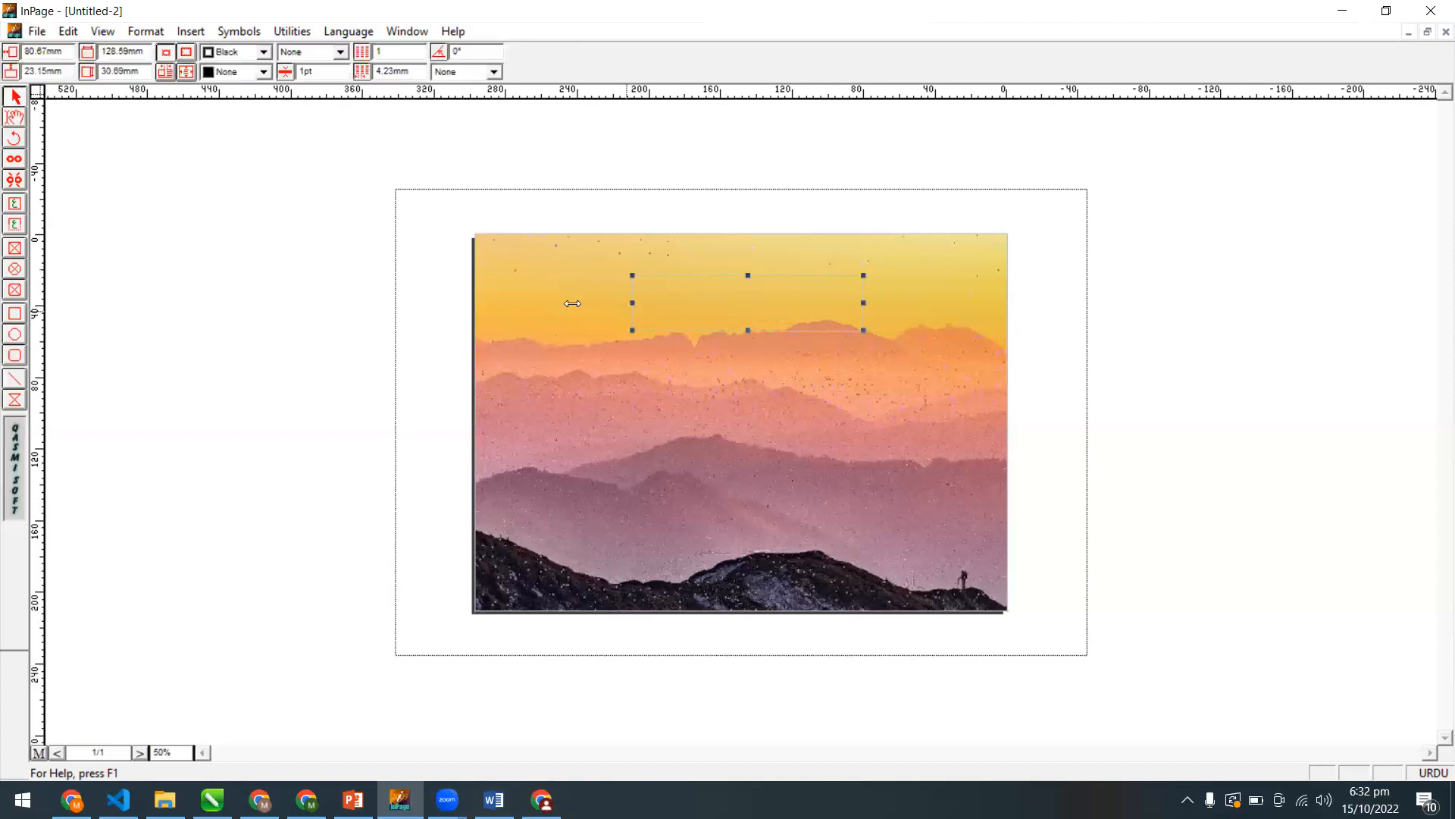
{"action": "left_click_drag", "start_coordinate": [504, 302], "coordinate": [551, 301]}
{"action": "left_click_drag", "start_coordinate": [686, 312], "coordinate": [758, 363]}
Place the text cursor in the enlarged text box and set the font size to 24pt.
{"action": "left_click", "coordinate": [18, 120]}
{"action": "left_click", "coordinate": [785, 354]}
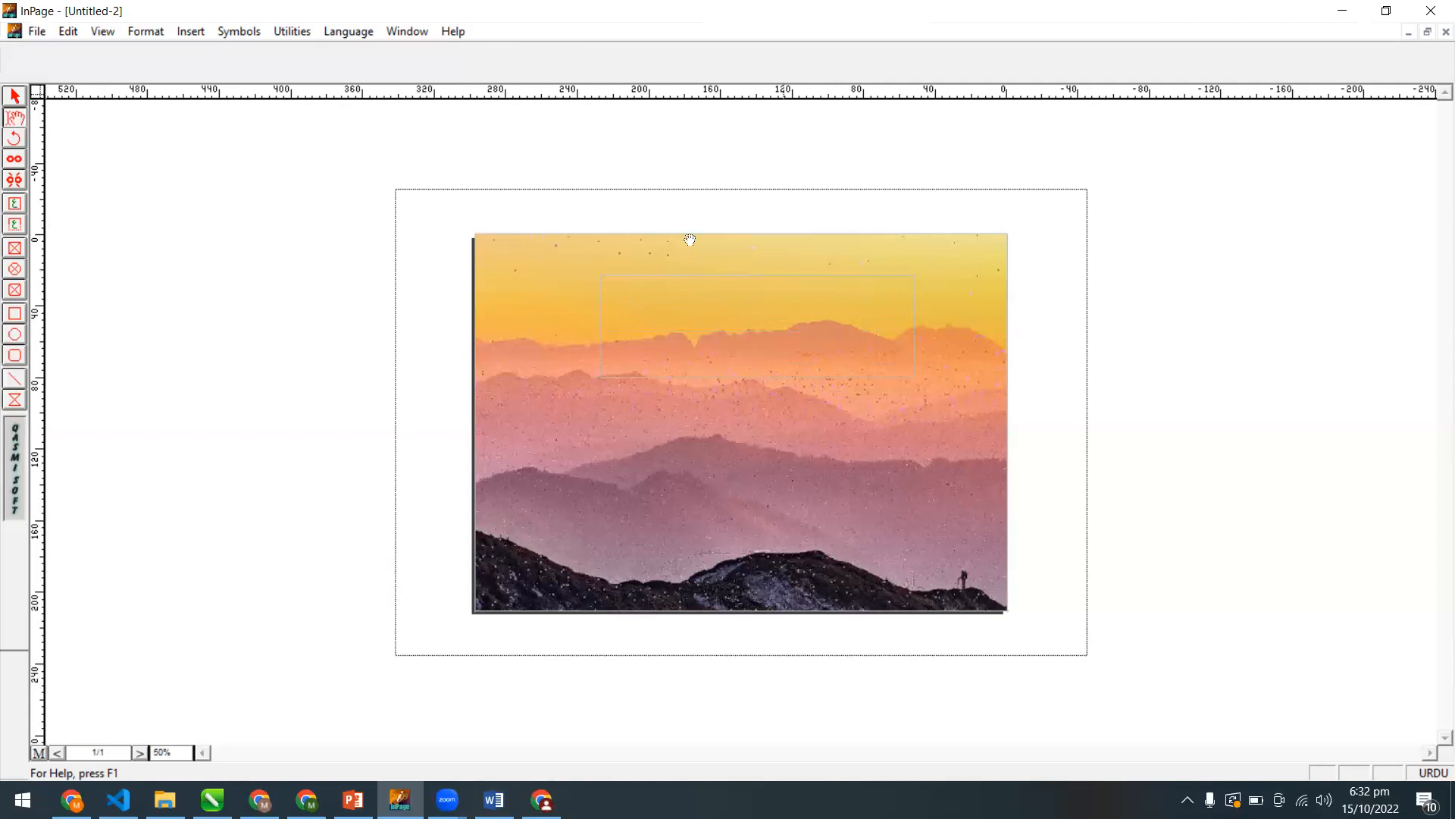
{"action": "left_click", "coordinate": [471, 56]}
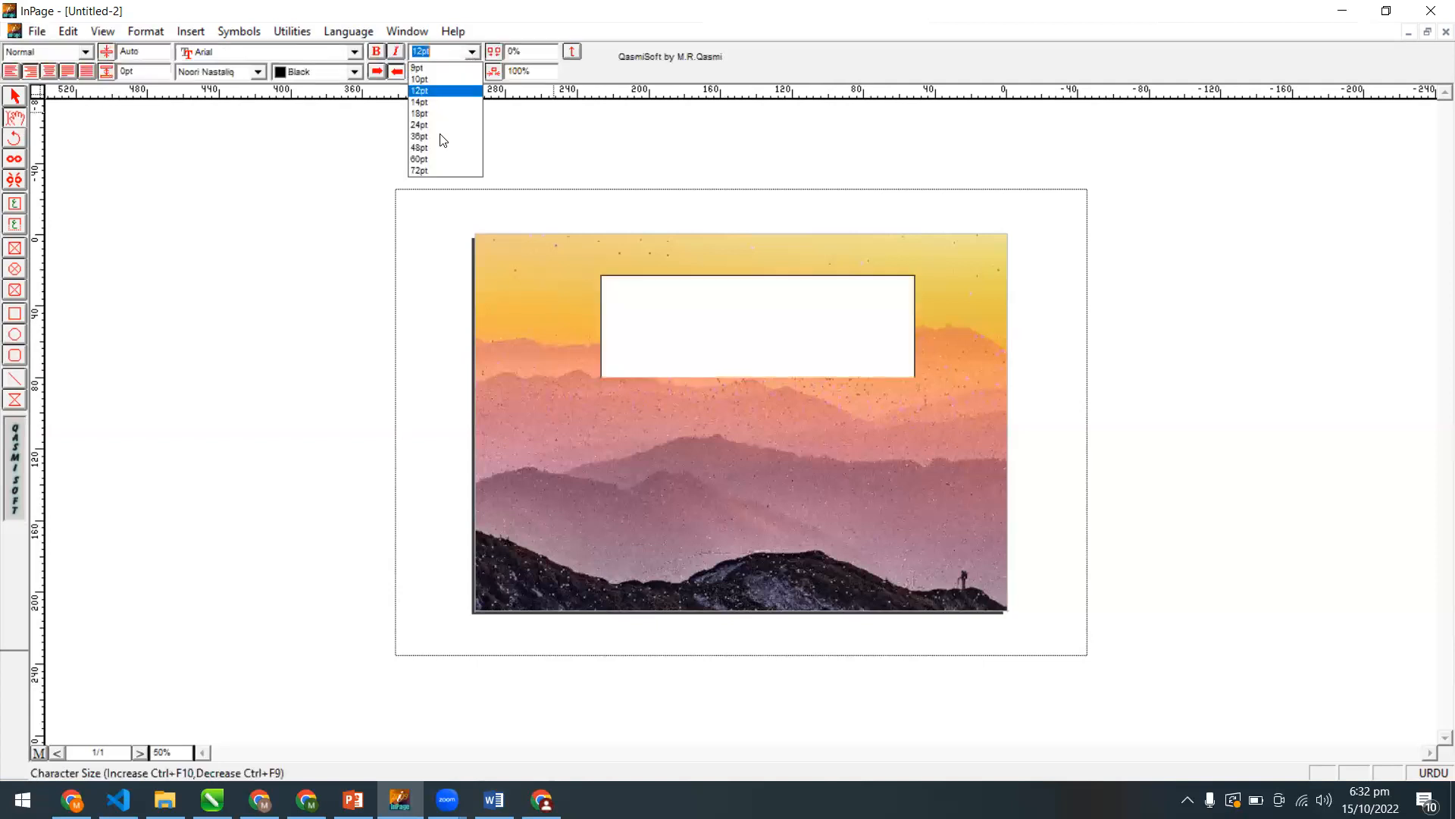
{"action": "left_click", "coordinate": [812, 320]}
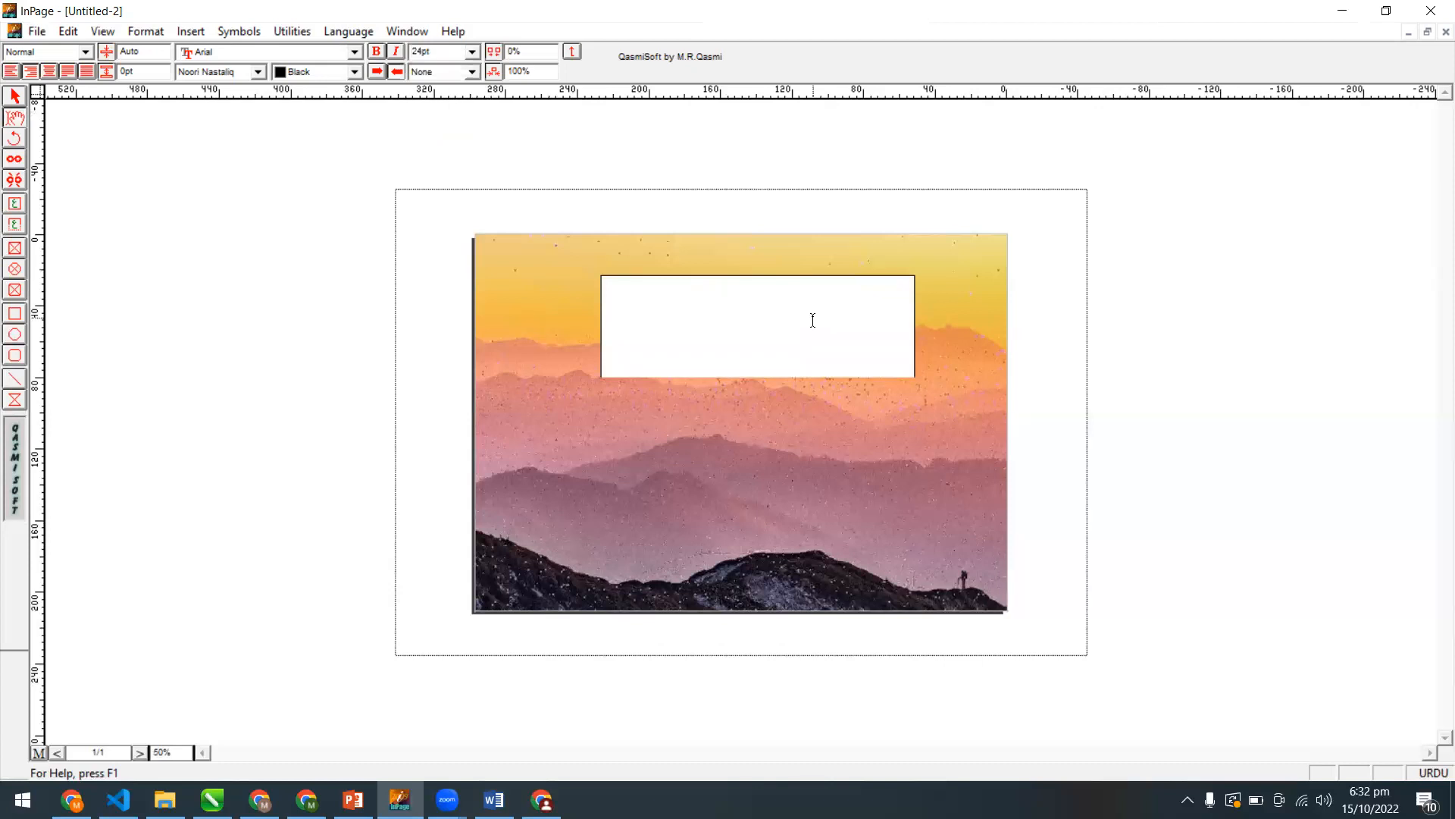
Enter the couplet's first line in the text box: "کہاں وفا ملتی ہے مٹی کے ان حسین انسانوں سے اقبال".
{"action": "key", "text": "ctrl+1"}
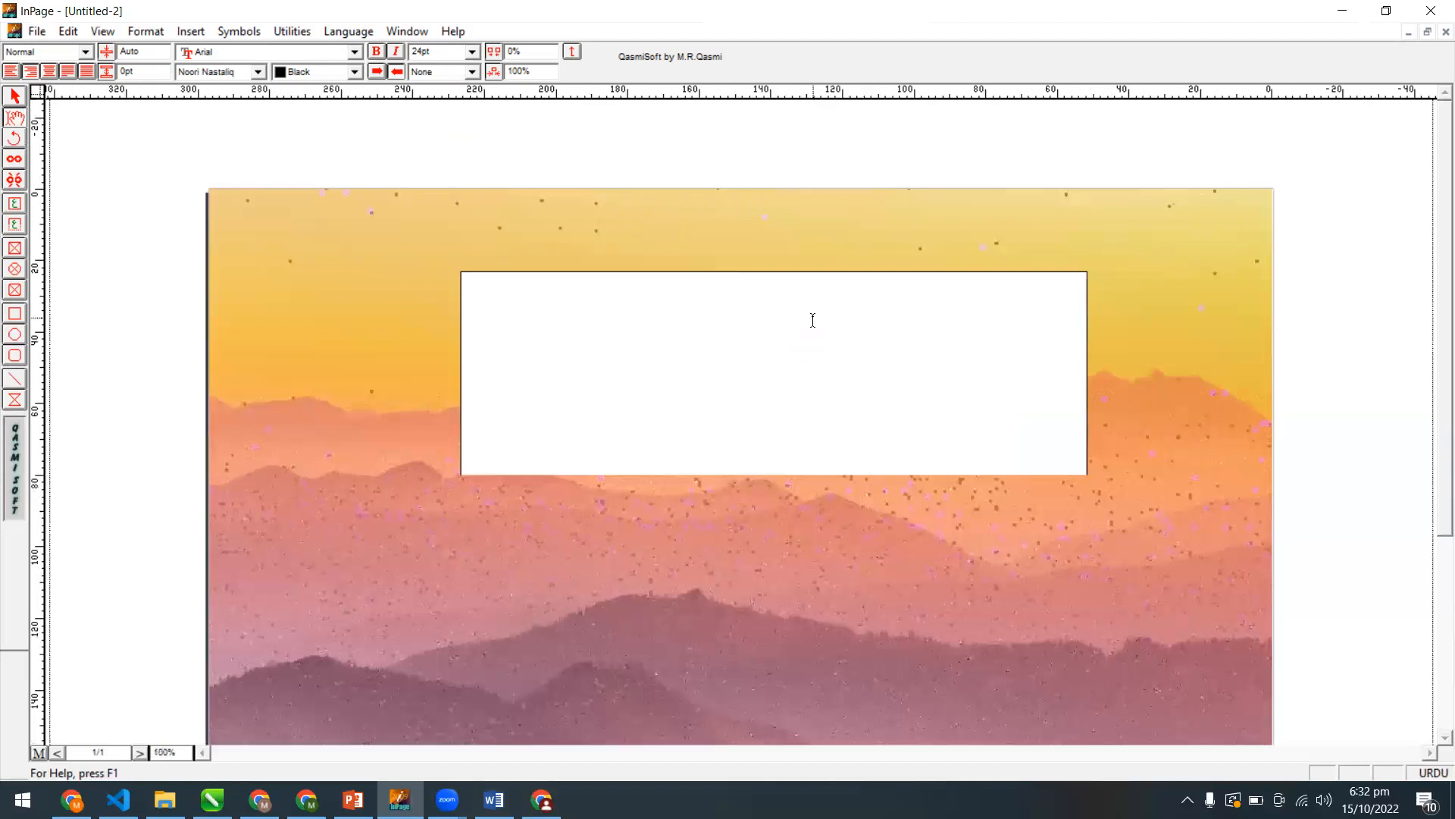
{"action": "type", "text": "کہاں وفا ملتی ہے م"}
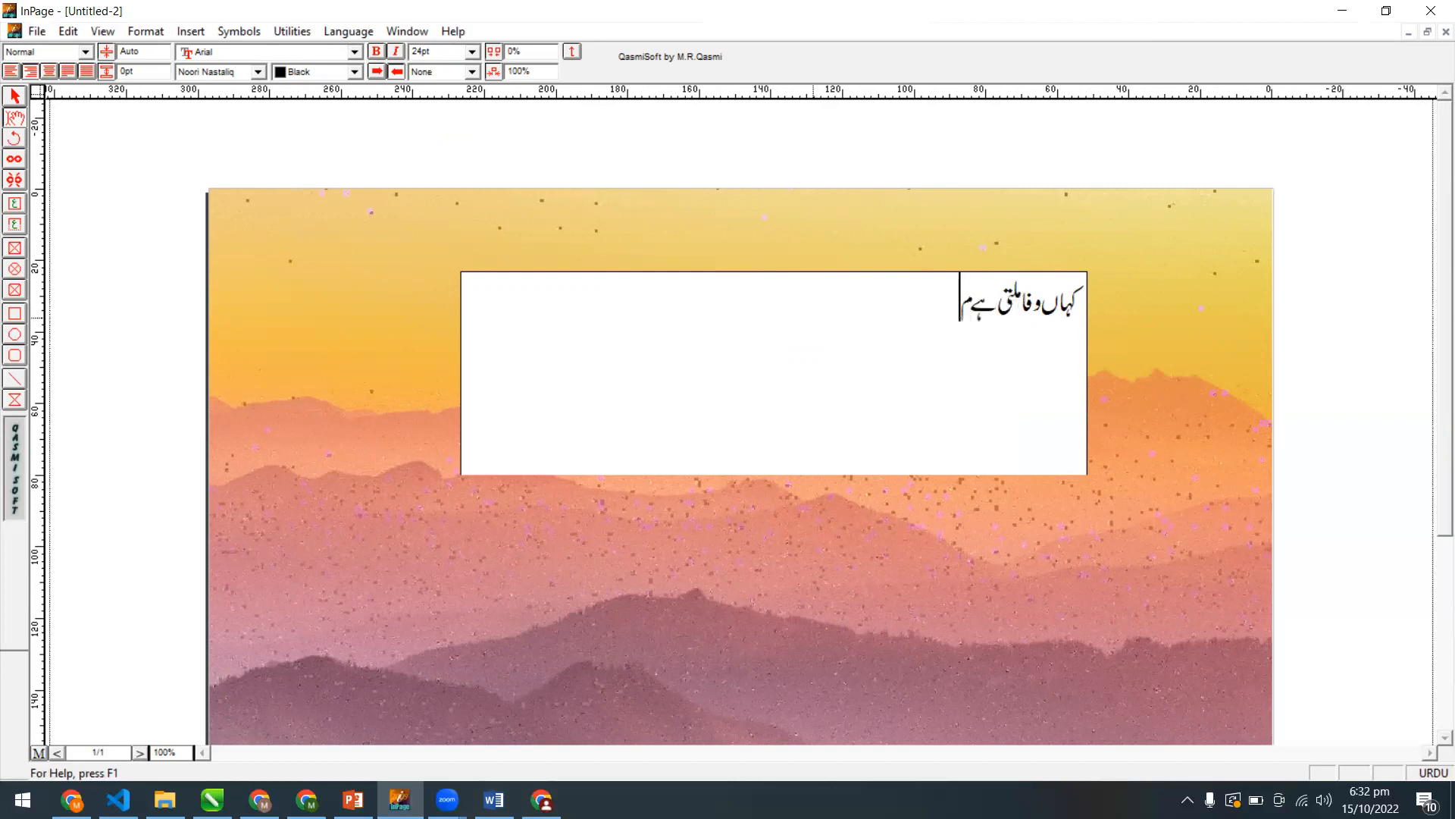
{"action": "type", "text": "ٹی کے ان حسین"}
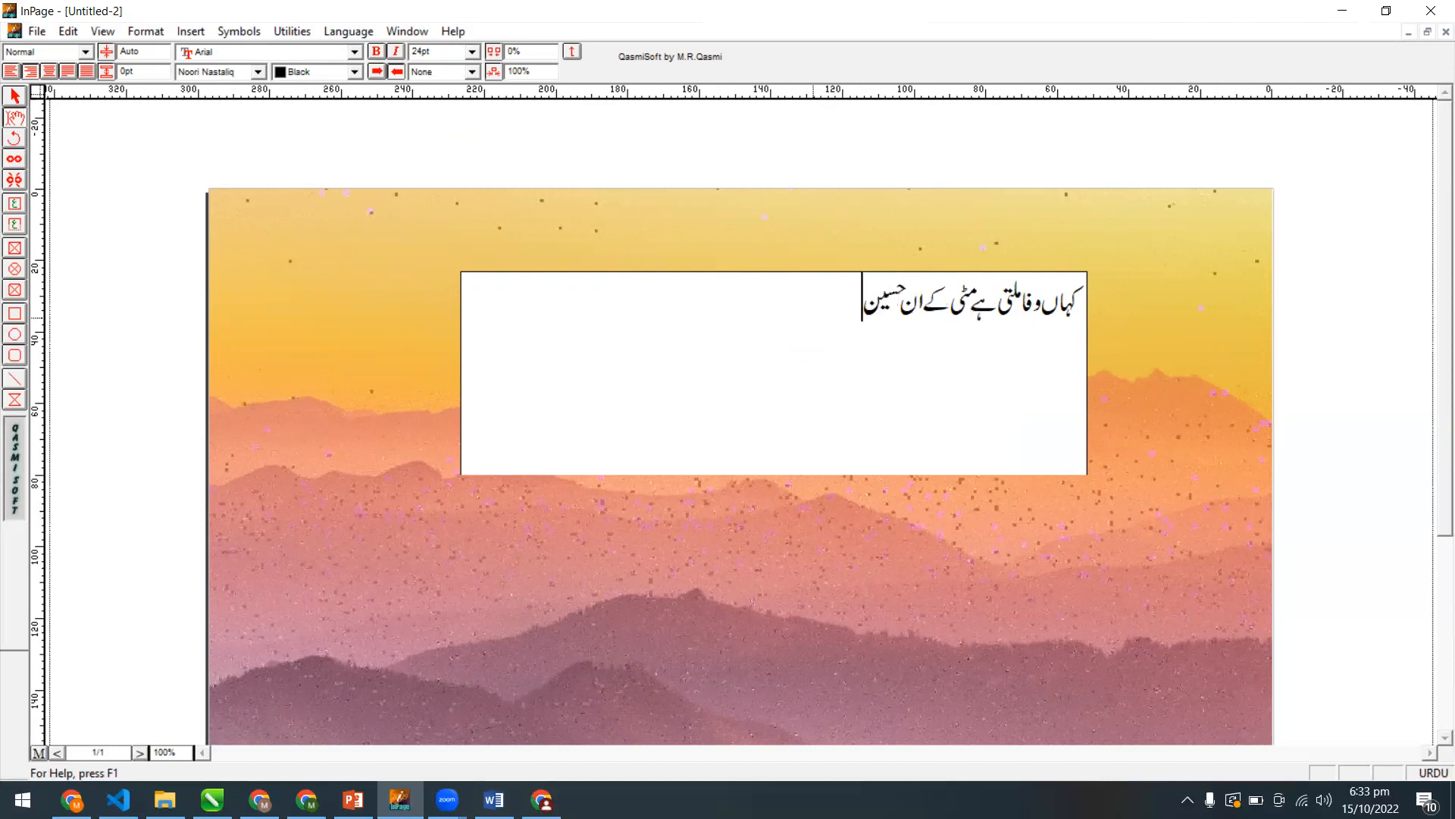
{"action": "type", "text": " انسا"}
{"action": "type", "text": "نوں"}
{"action": "type", "text": " سے"}
{"action": "type", "text": "یقب"}
{"action": "type", "text": "ال"}
{"action": "key", "text": "BackSpace"}
{"action": "key", "text": "BackSpace"}
{"action": "key", "text": "BackSpace"}
{"action": "key", "text": "BackSpace"}
{"action": "key", "text": "BackSpace"}
{"action": "type", "text": "اقبال"}
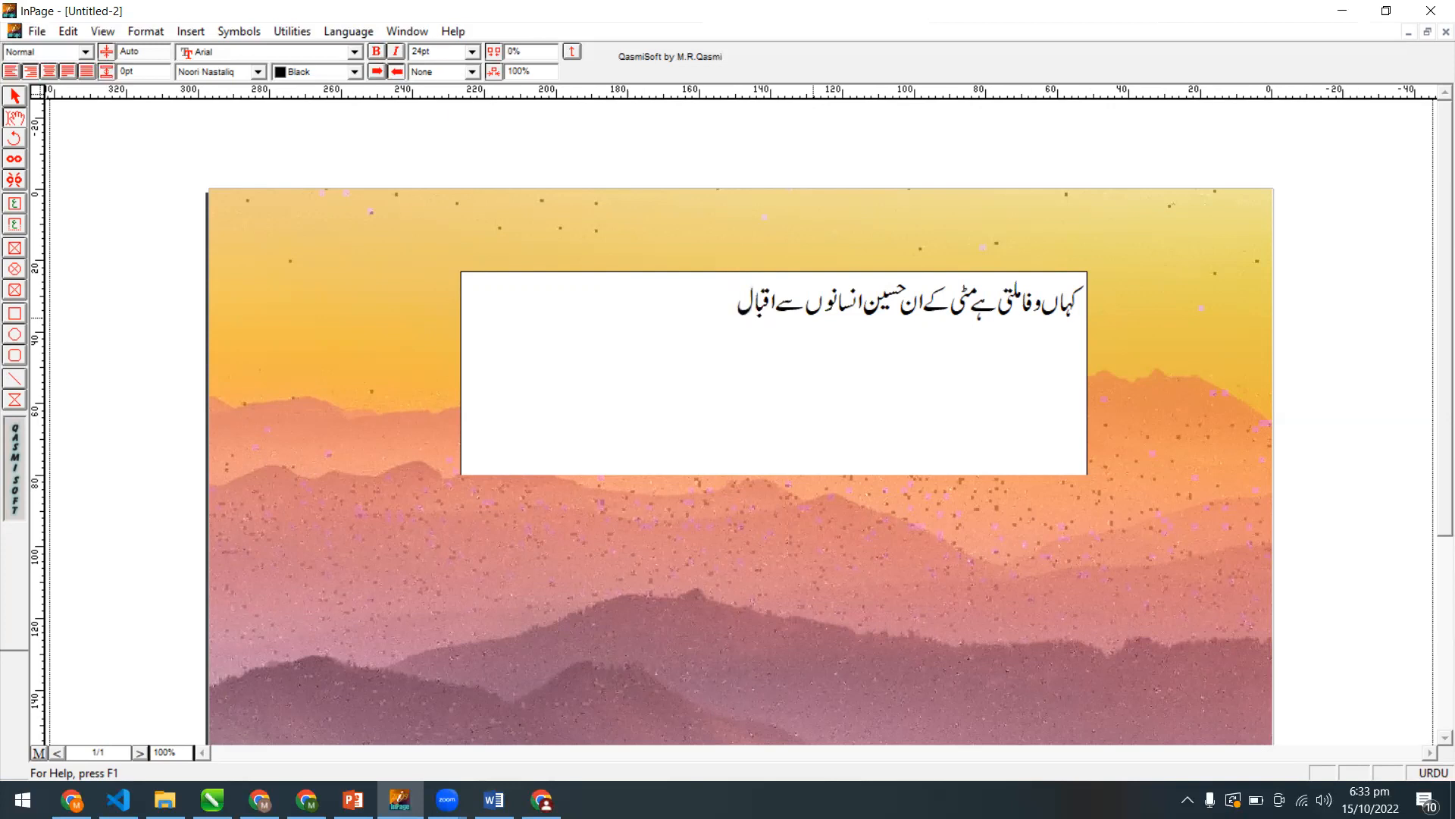
Add the couplet's second line: "یہ لوگ بغیر مطلب کے خدا کو بھی یاد نہیں کرتے".
{"action": "key", "text": "Return"}
{"action": "type", "text": "یہ لوگ بگیرمطلب"}
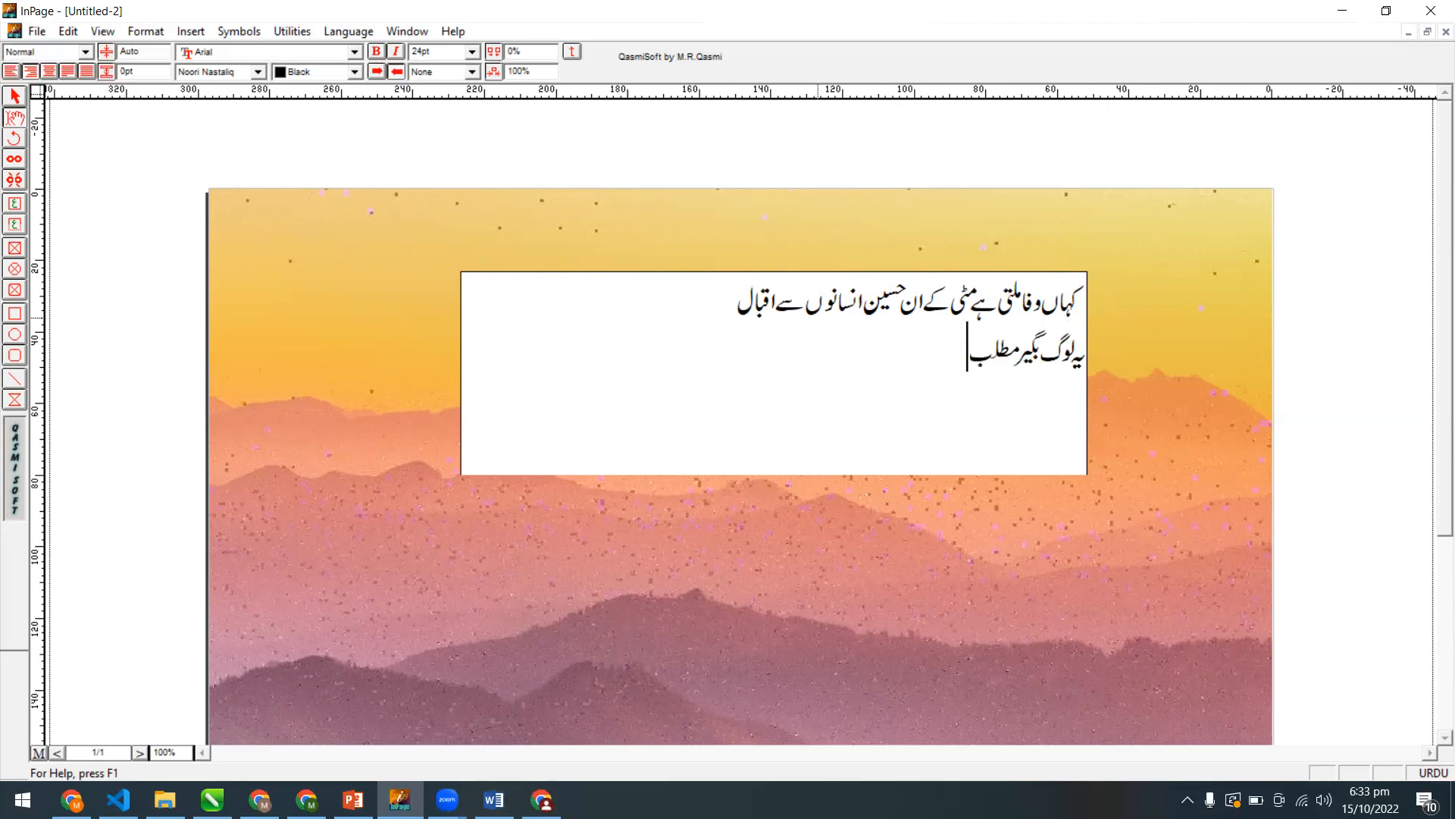
{"action": "key", "text": "BackSpace"}
{"action": "key", "text": "BackSpace"}
{"action": "key", "text": "BackSpace"}
{"action": "key", "text": "BackSpace"}
{"action": "key", "text": "BackSpace"}
{"action": "key", "text": "BackSpace"}
{"action": "key", "text": "BackSpace"}
{"action": "type", "text": "غیر مطلب کے خدا"}
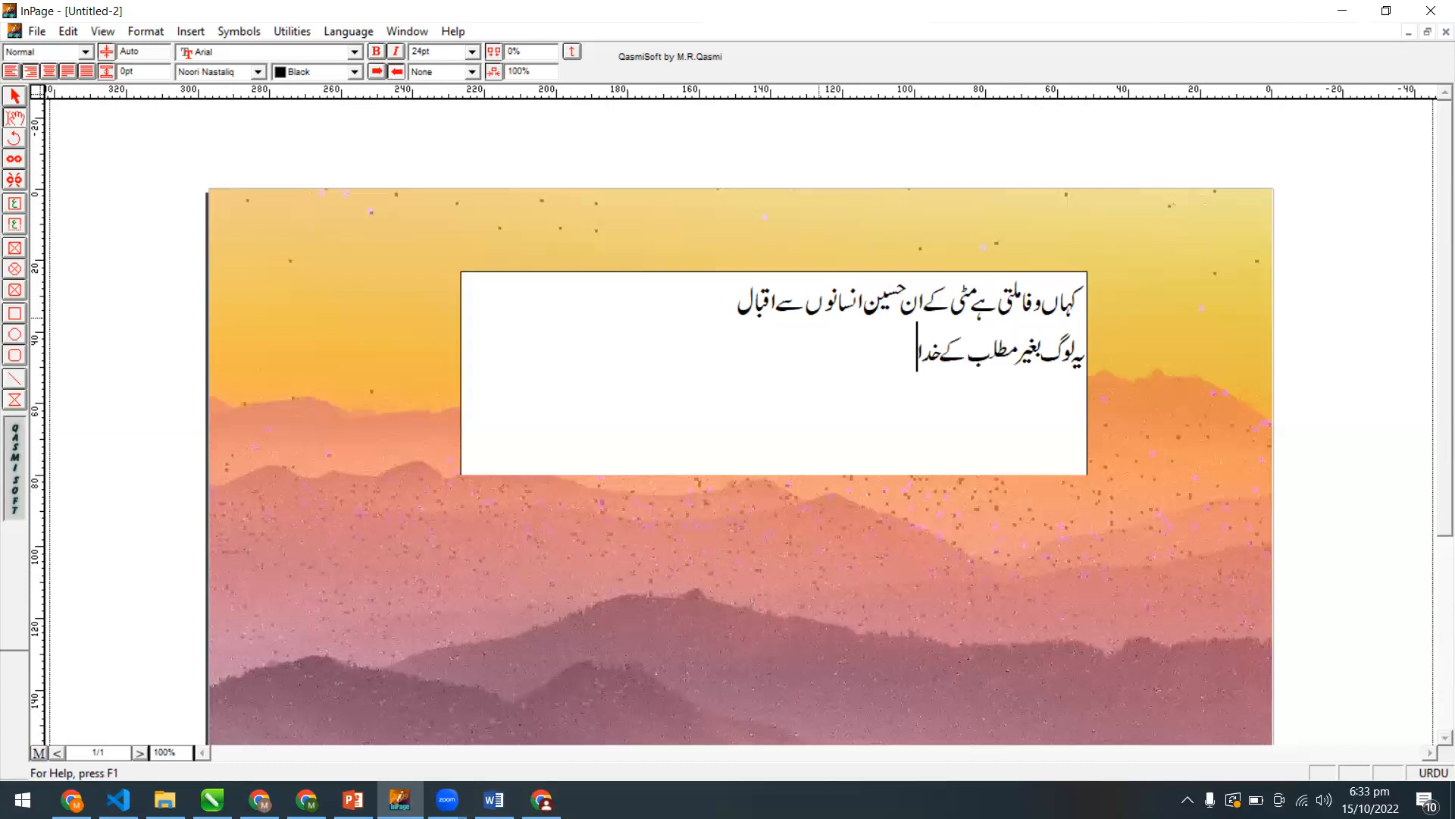
{"action": "type", "text": " کو بھی یاد"}
{"action": "type", "text": " ہیں"}
{"action": "key", "text": "BackSpace"}
{"action": "key", "text": "BackSpace"}
{"action": "key", "text": "BackSpace"}
{"action": "key", "text": "BackSpace"}
{"action": "type", "text": "نہیں"}
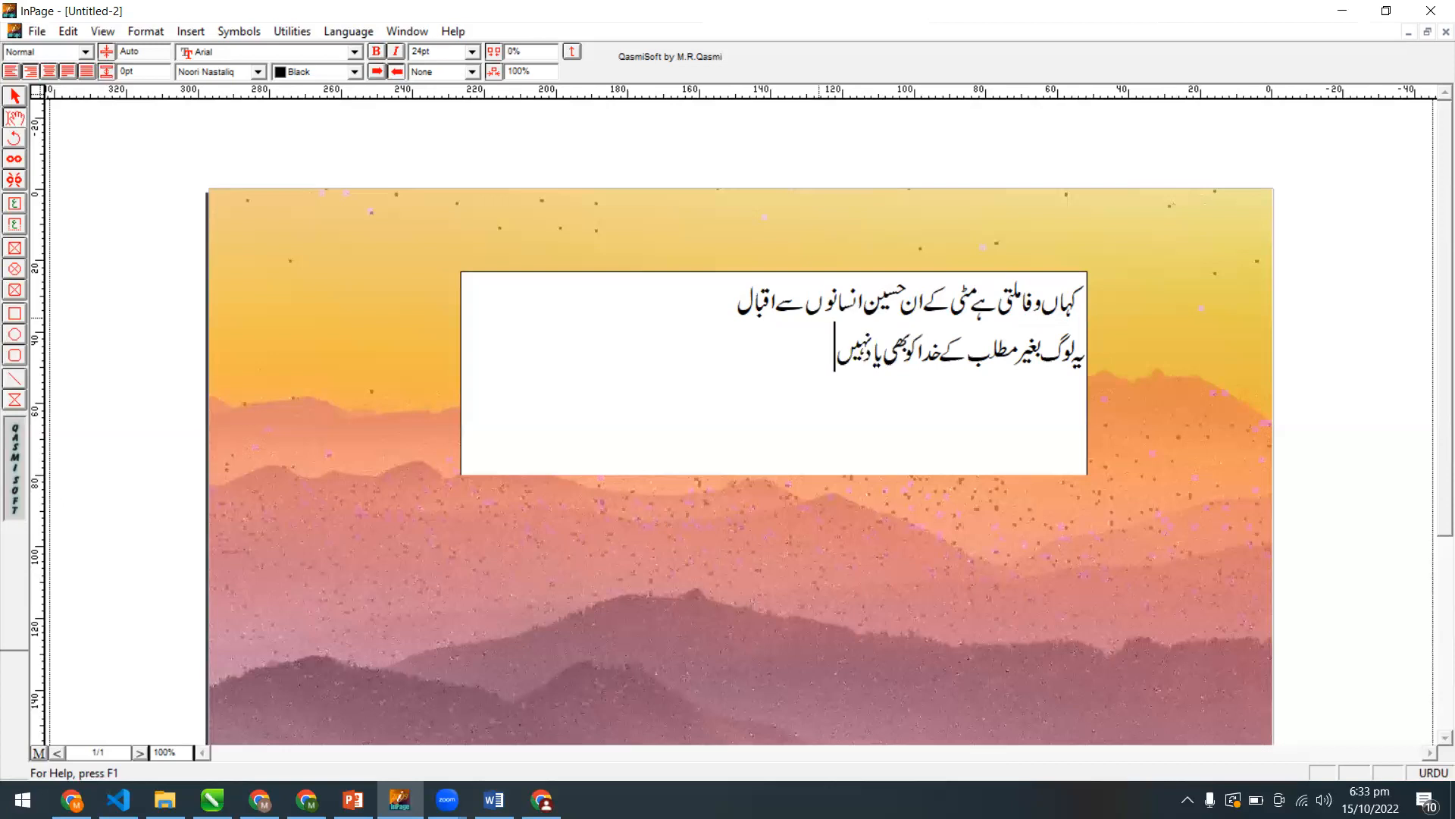
{"action": "type", "text": " کرتے"}
Set both lines of the couplet to 40pt and centre them within the text box.
{"action": "left_click", "coordinate": [974, 384]}
{"action": "left_click", "coordinate": [18, 117]}
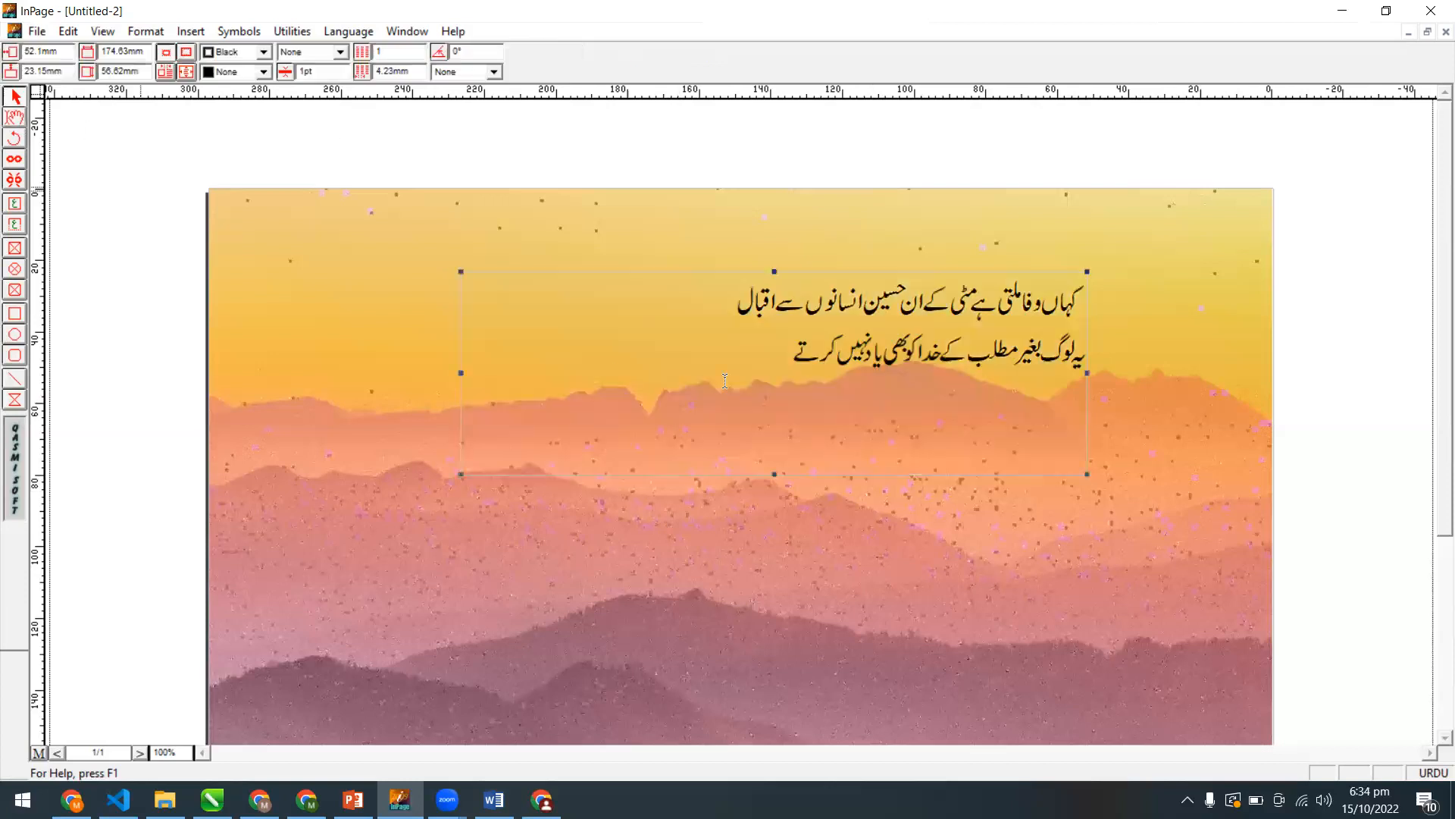
{"action": "left_click", "coordinate": [724, 380]}
{"action": "key", "text": "ctrl+a"}
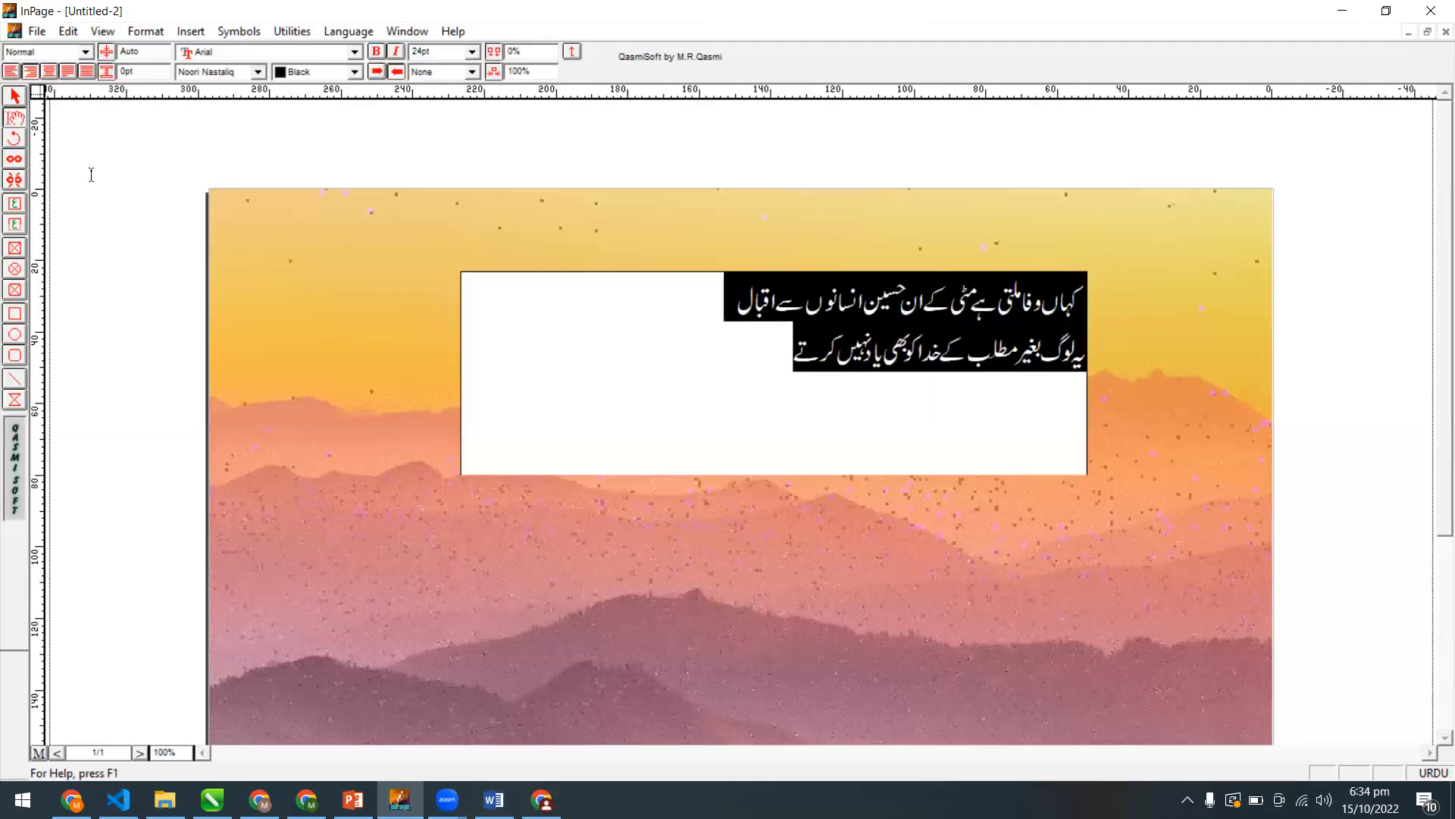
{"action": "left_click", "coordinate": [324, 56]}
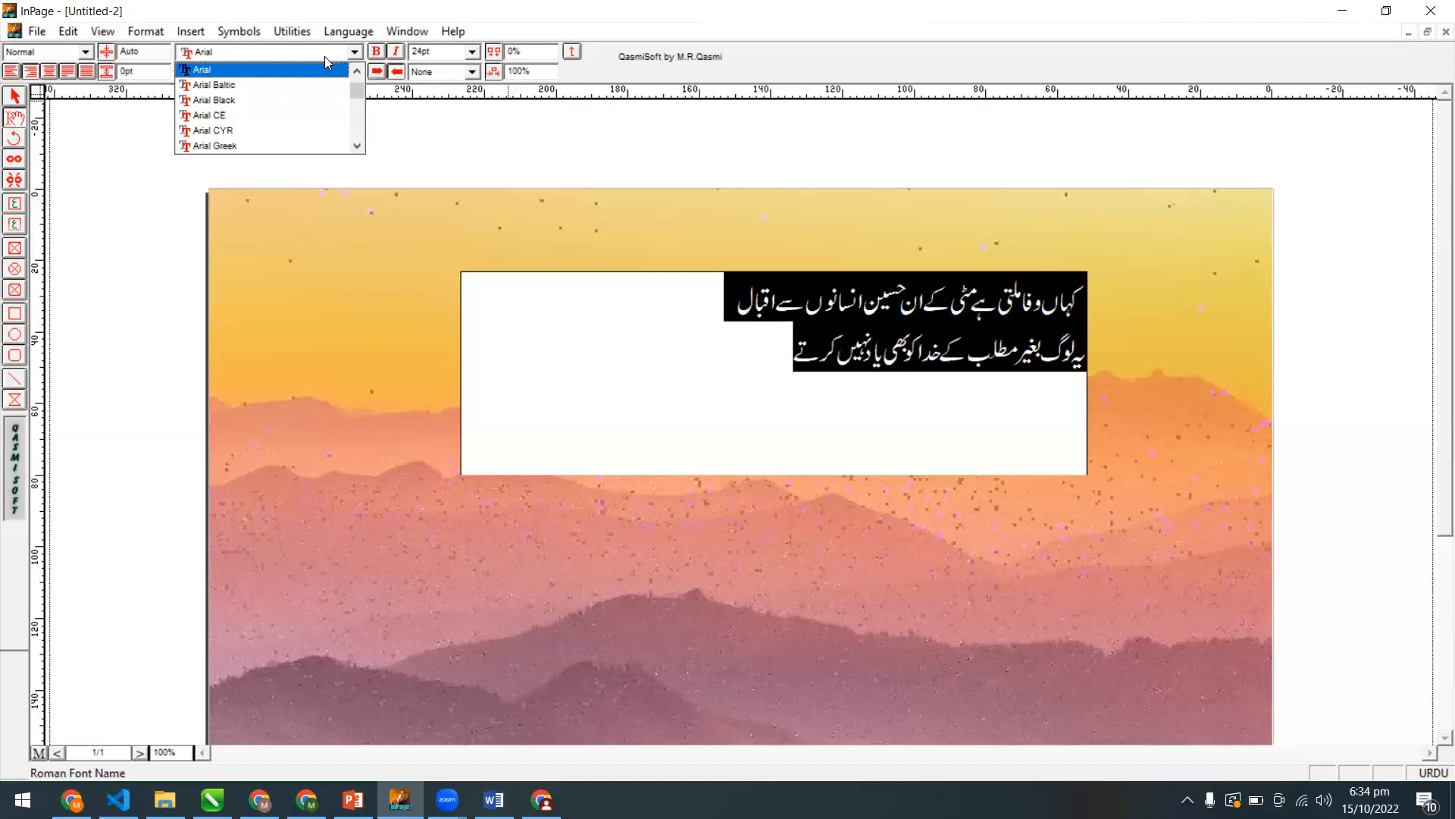
{"action": "left_click", "coordinate": [324, 56]}
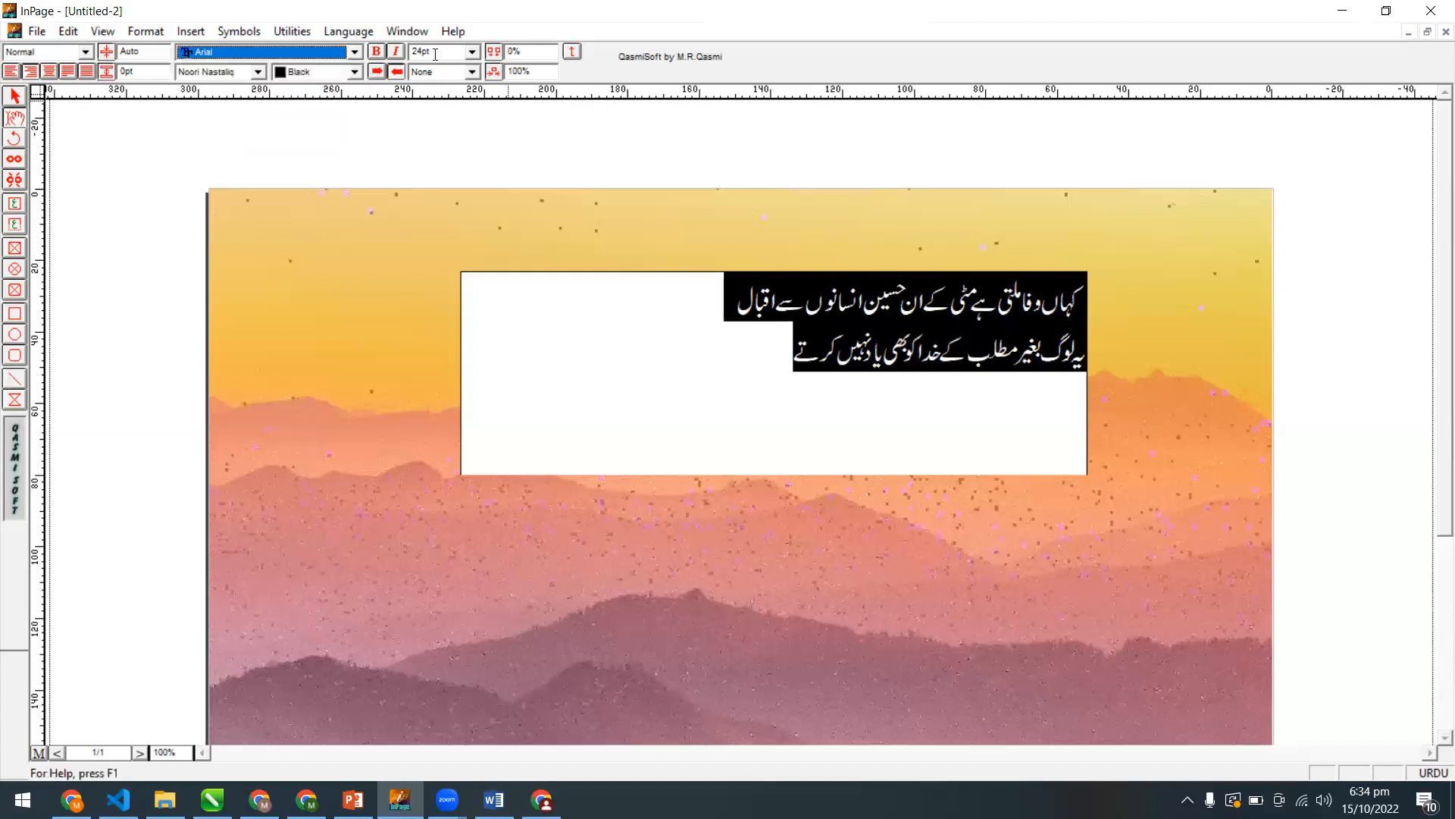
{"action": "left_click", "coordinate": [436, 55]}
{"action": "type", "text": "40"}
{"action": "key", "text": "Return"}
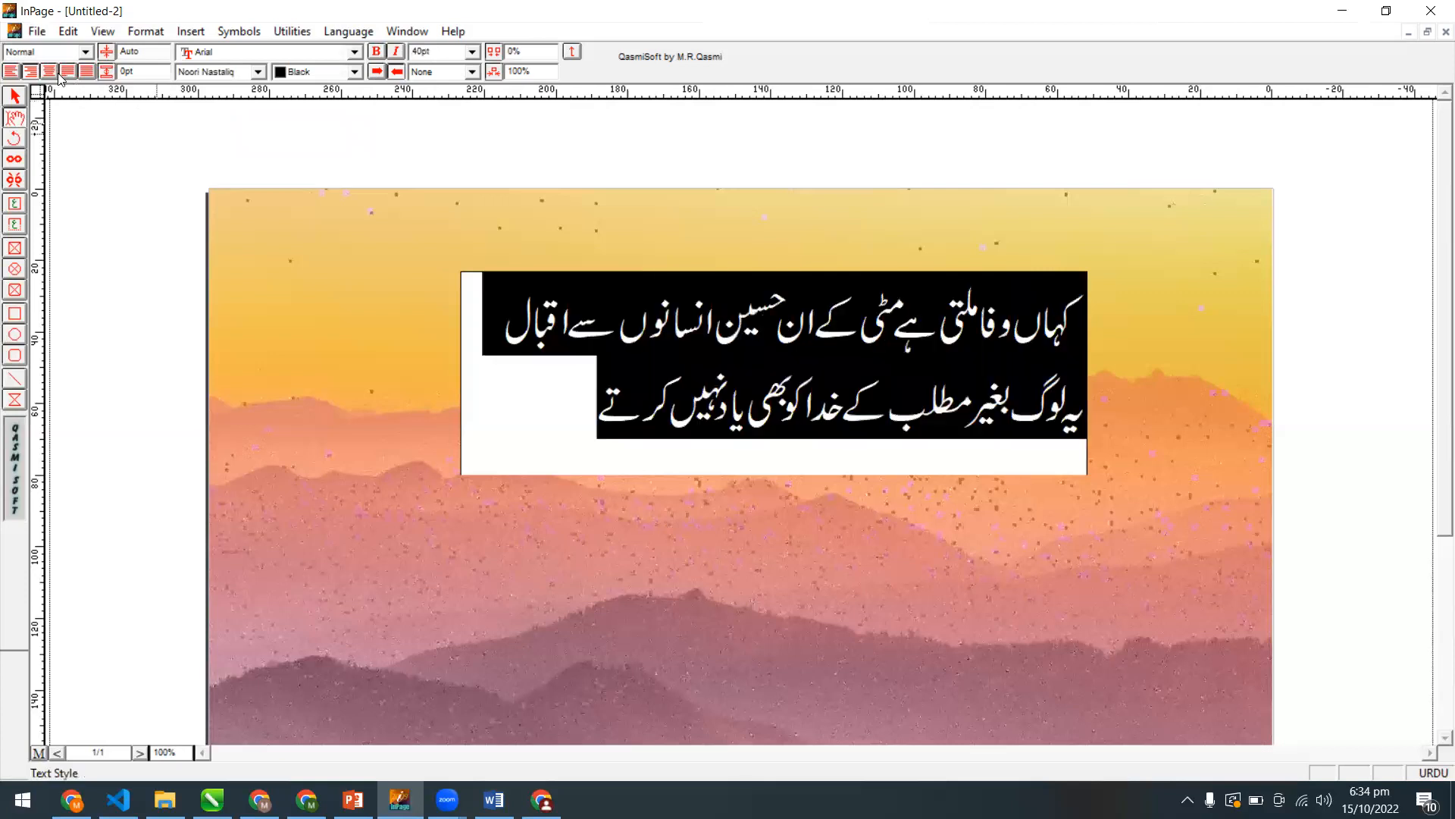
{"action": "left_click", "coordinate": [768, 430]}
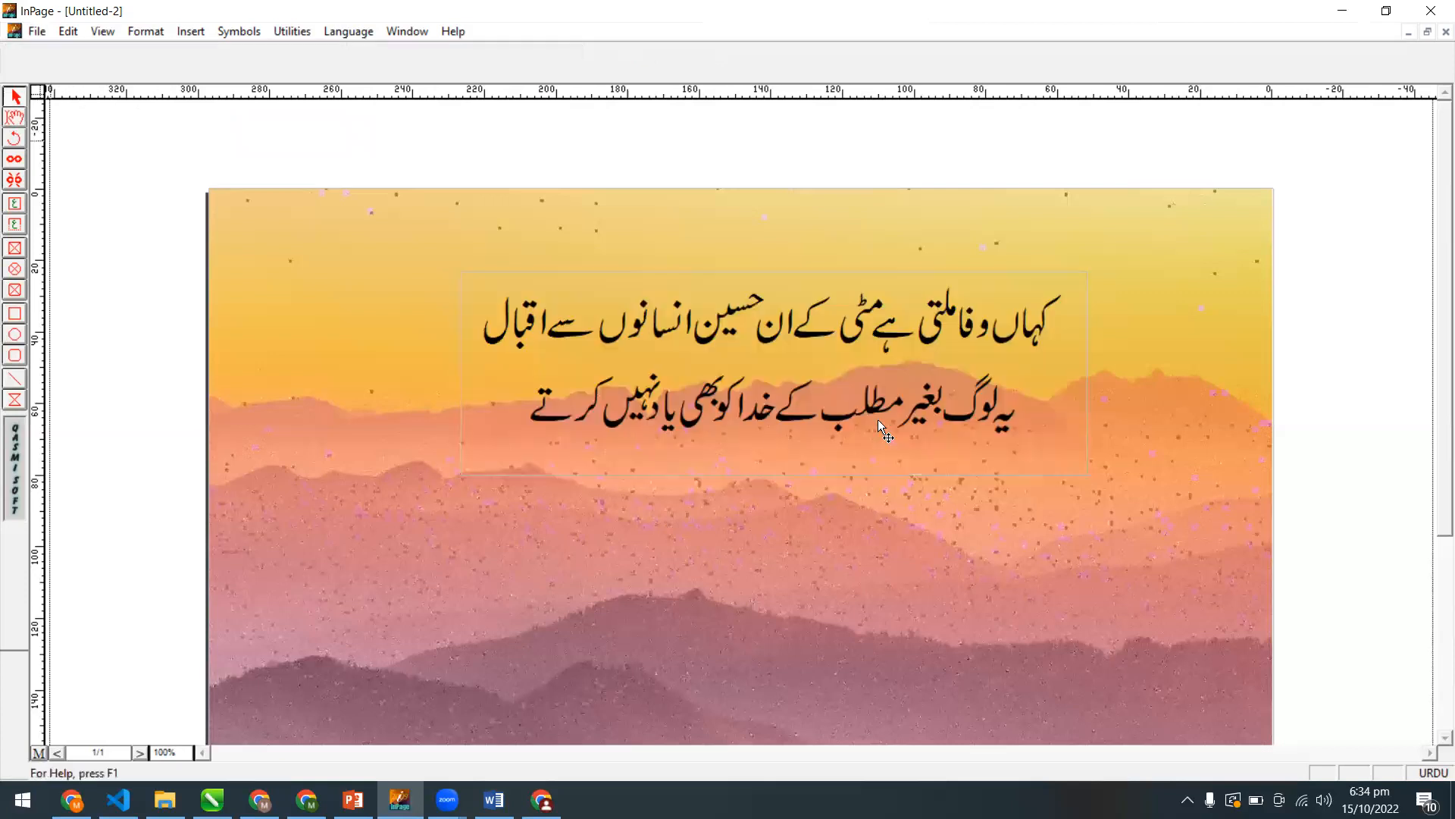
Move the couplet's text box down over the mountains, to about 58.97 mm horizontally and 61.25 mm vertically.
{"action": "left_click_drag", "start_coordinate": [852, 516], "coordinate": [854, 517]}
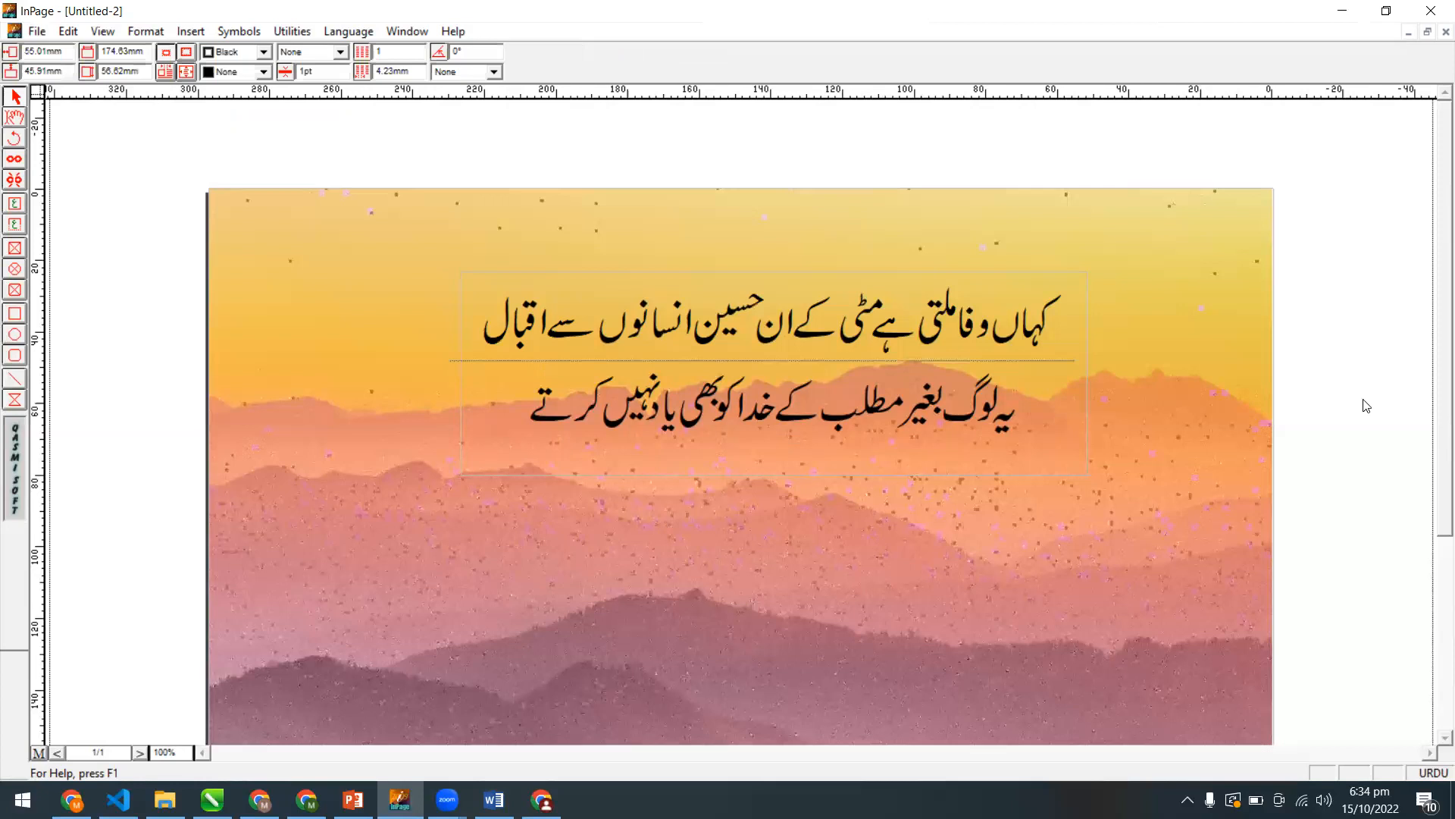
{"action": "scroll", "coordinate": [864, 409], "scroll_direction": "down", "scroll_amount": 3}
{"action": "left_click_drag", "start_coordinate": [851, 407], "coordinate": [848, 439]}
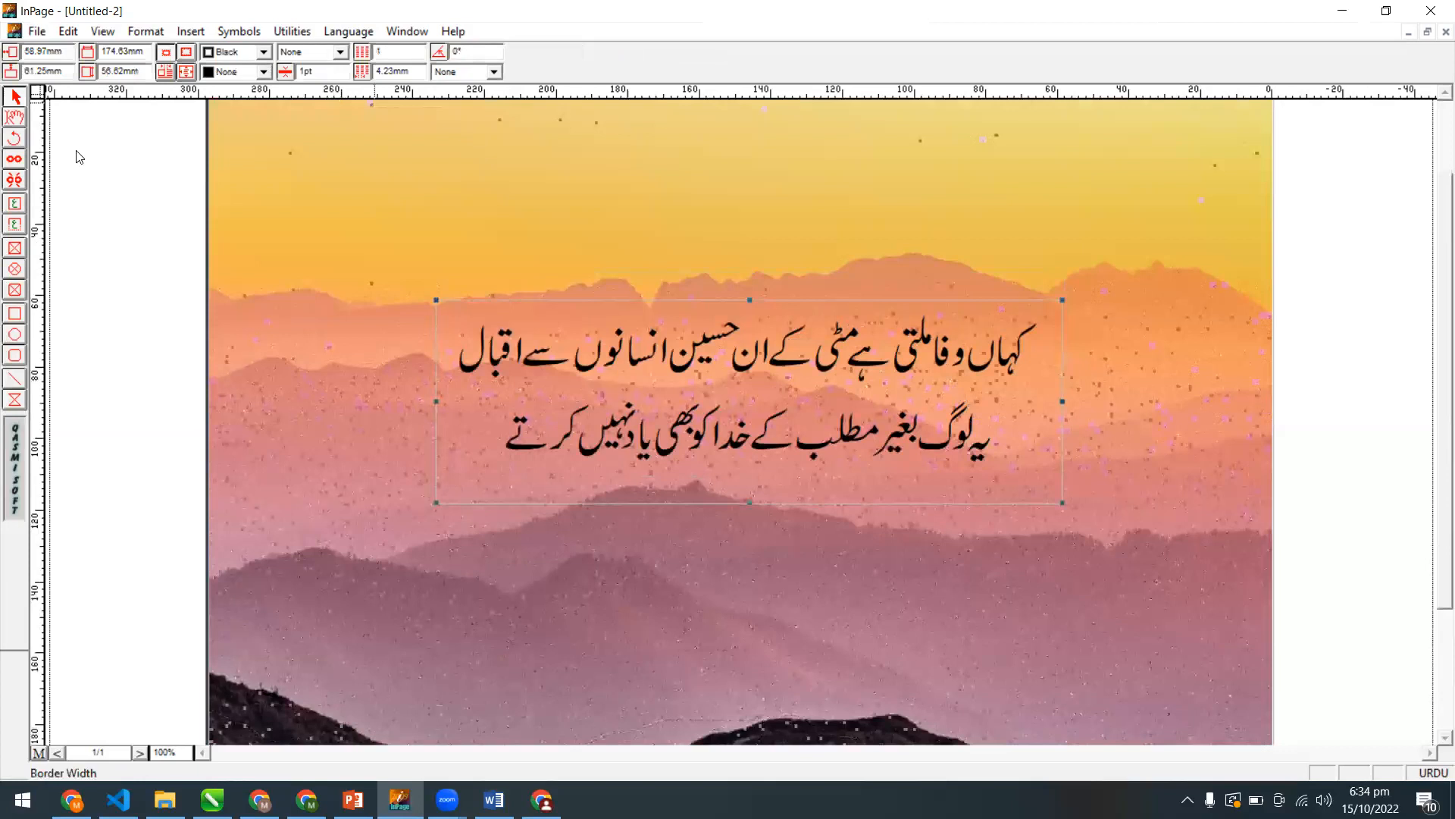
Colour both lines of the couplet Yellow and shift the text box slightly lower.
{"action": "left_click", "coordinate": [15, 118]}
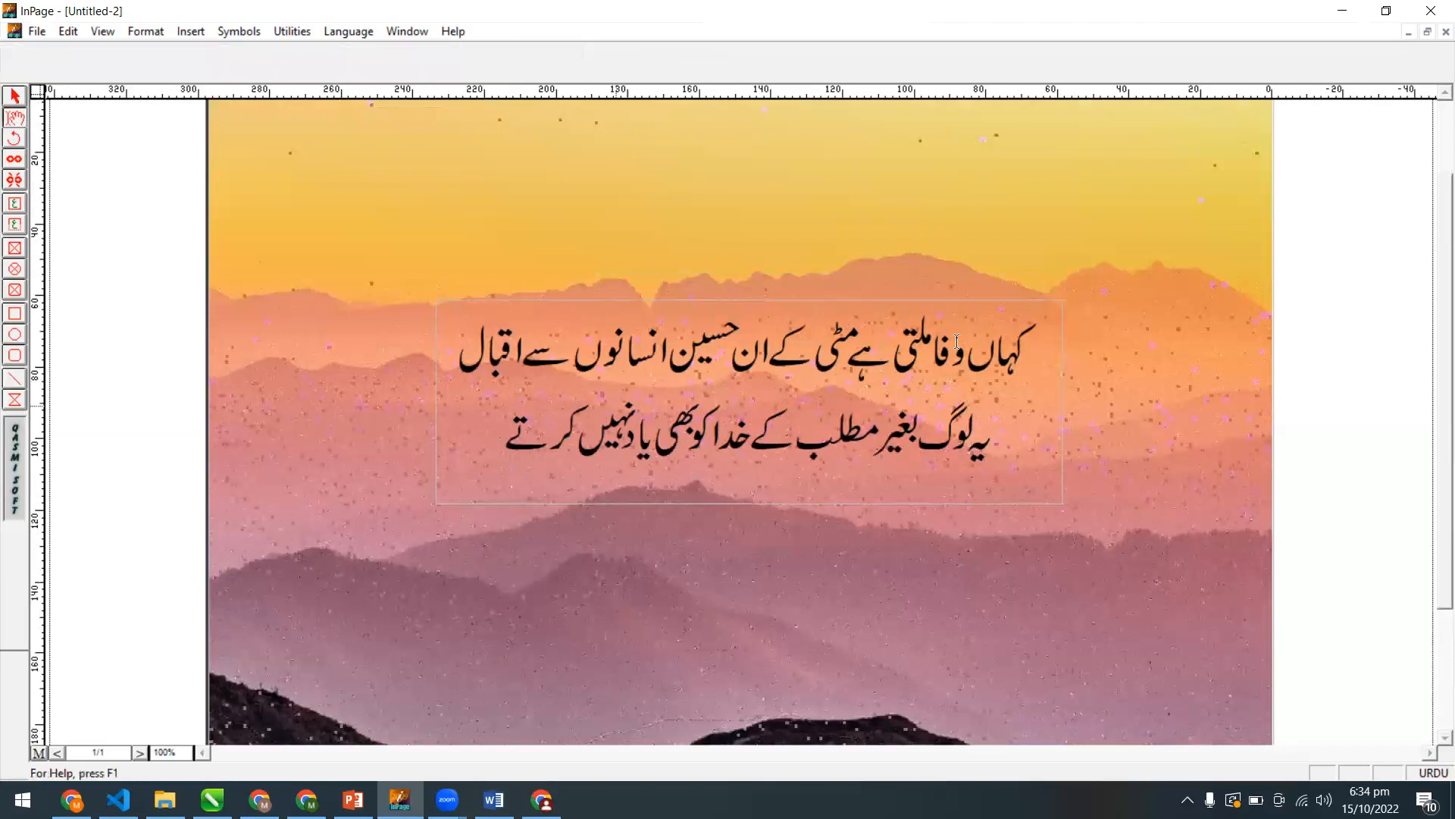
{"action": "left_click", "coordinate": [956, 341]}
{"action": "key", "text": "ctrl+a"}
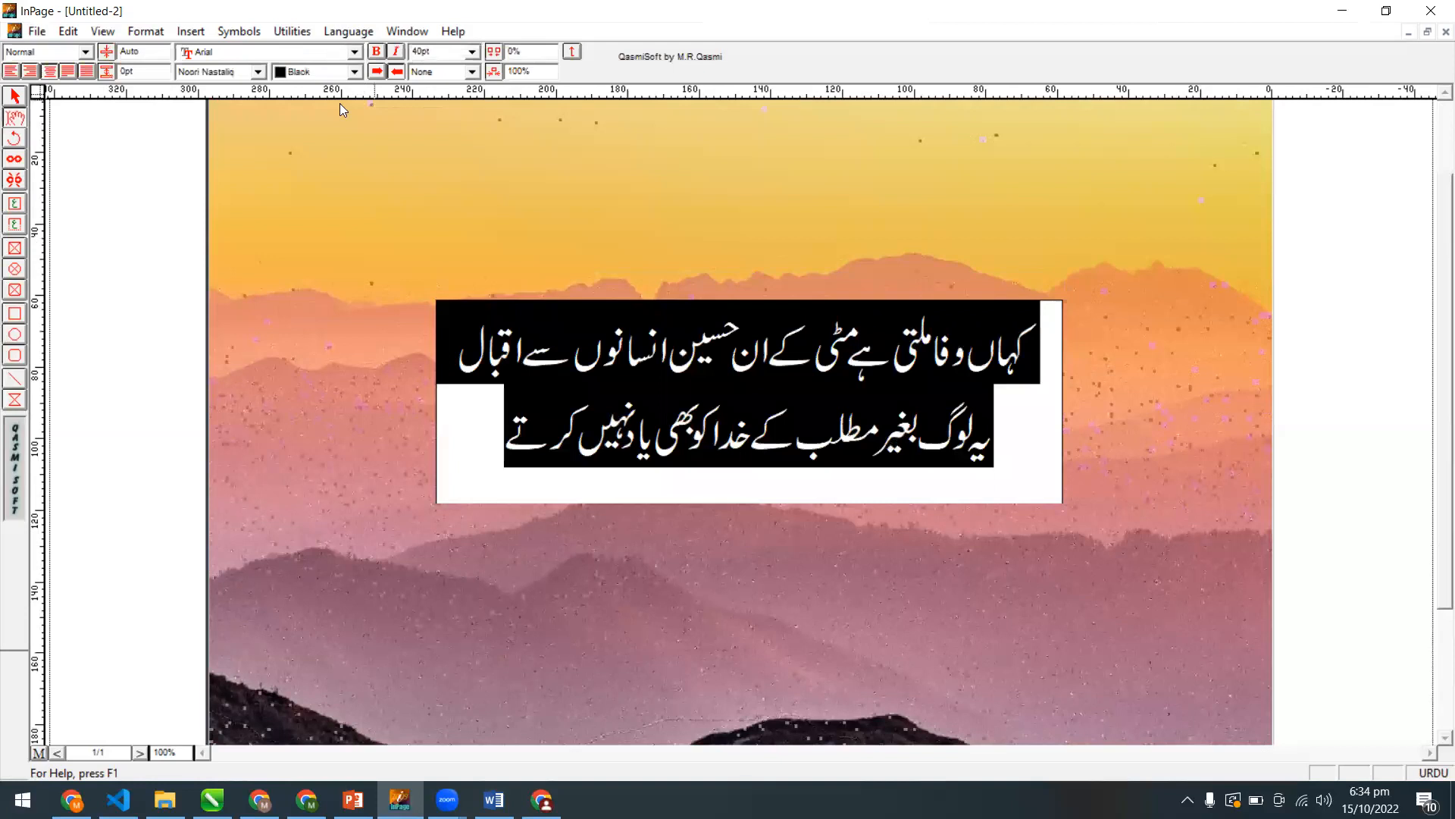
{"action": "left_click", "coordinate": [354, 71]}
{"action": "left_click", "coordinate": [303, 140]}
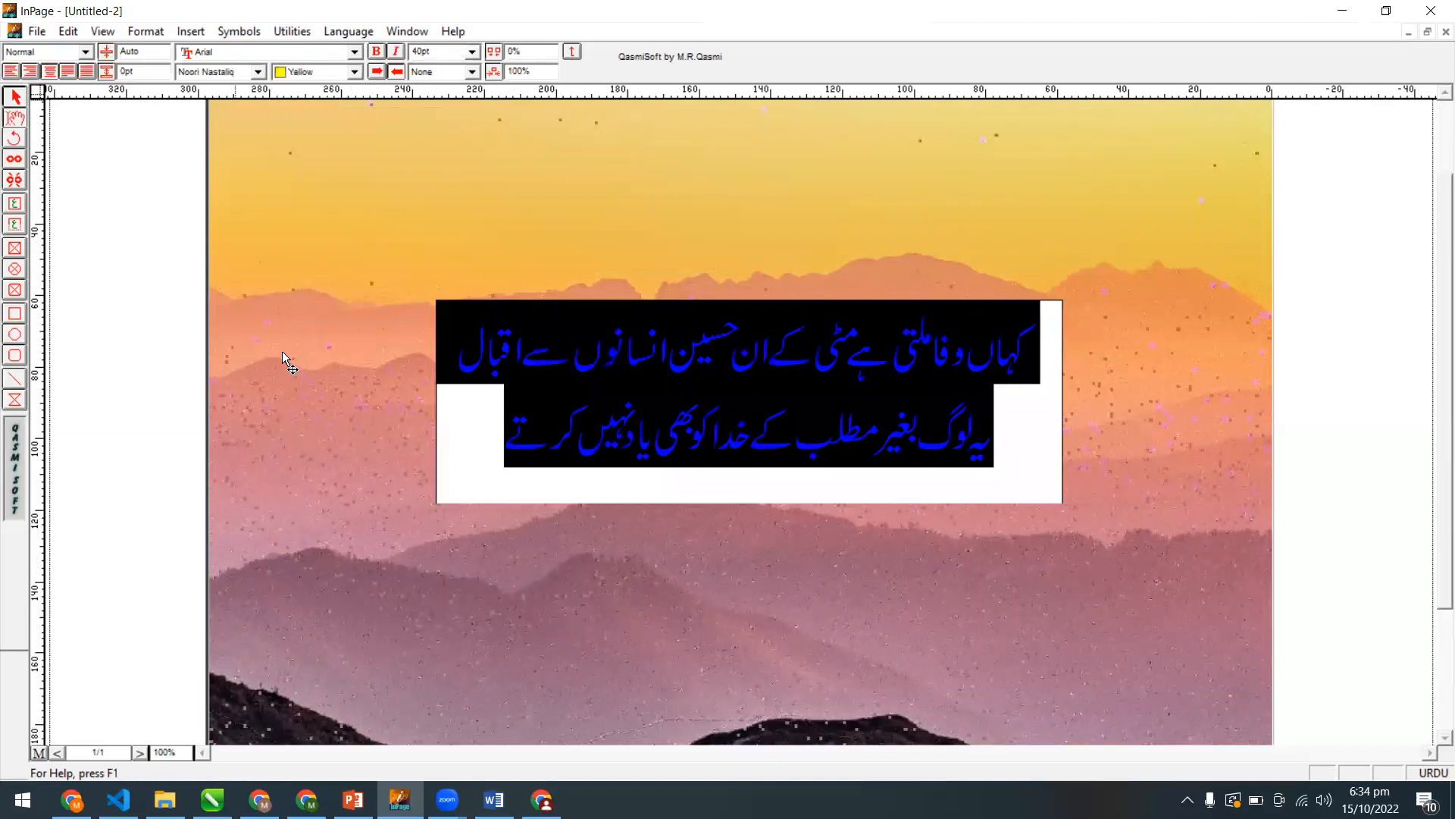
{"action": "left_click", "coordinate": [416, 401]}
{"action": "left_click_drag", "start_coordinate": [825, 370], "coordinate": [823, 390]}
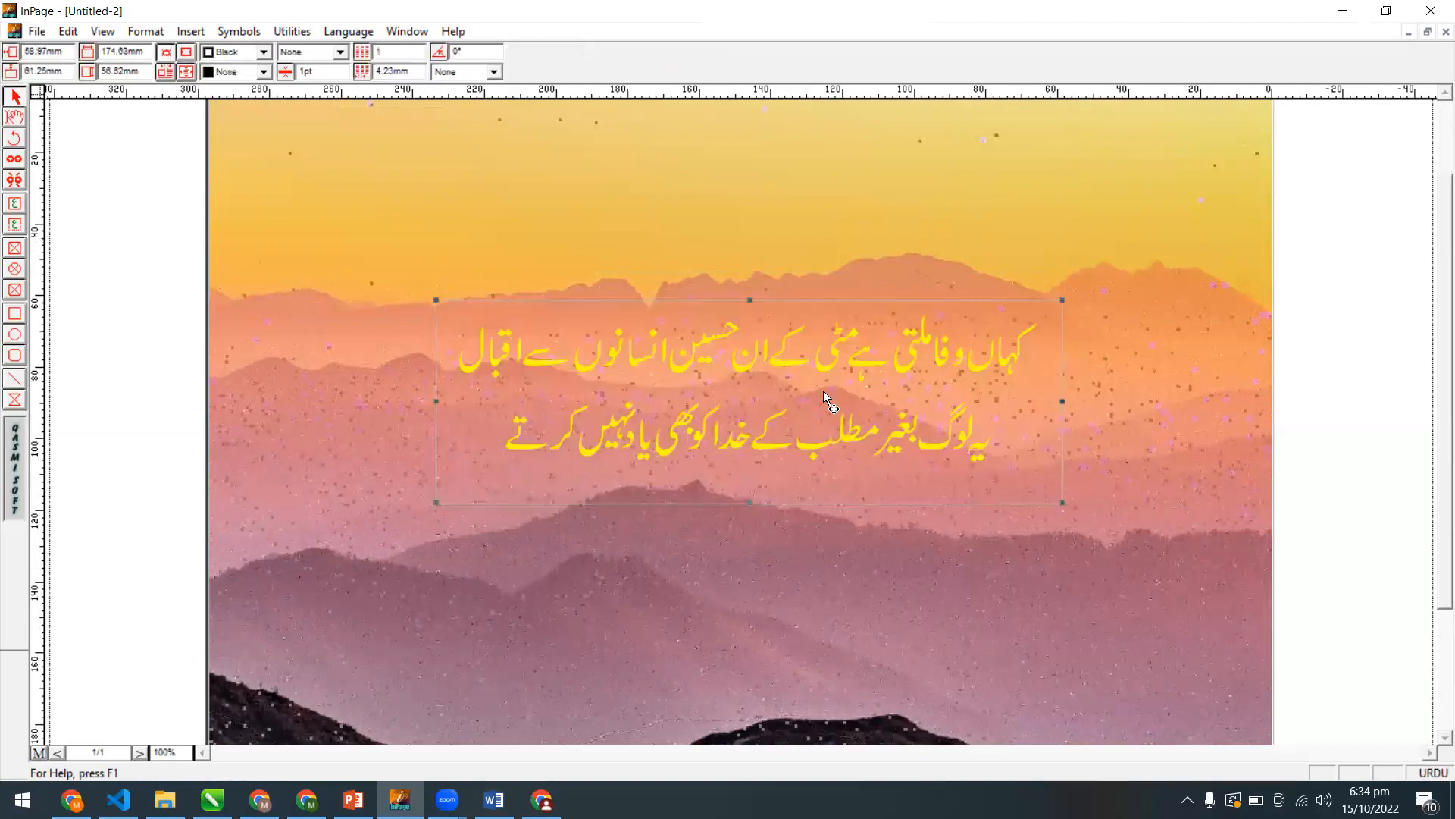
Change the colour of the whole couplet to Green.
{"action": "left_click", "coordinate": [13, 118]}
{"action": "left_click_drag", "start_coordinate": [484, 468], "coordinate": [348, 131]}
{"action": "left_click", "coordinate": [354, 72]}
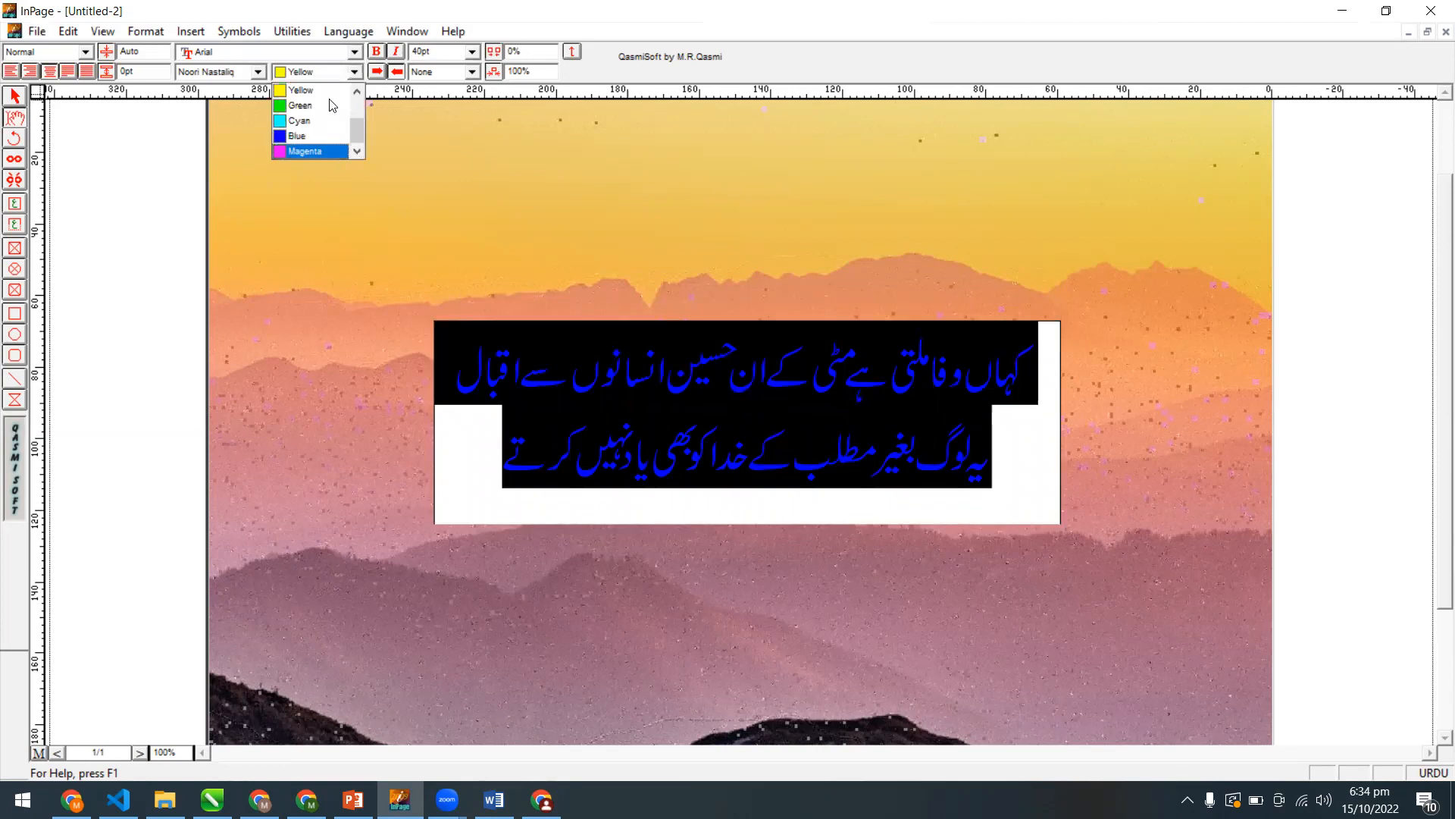
{"action": "left_click", "coordinate": [19, 99]}
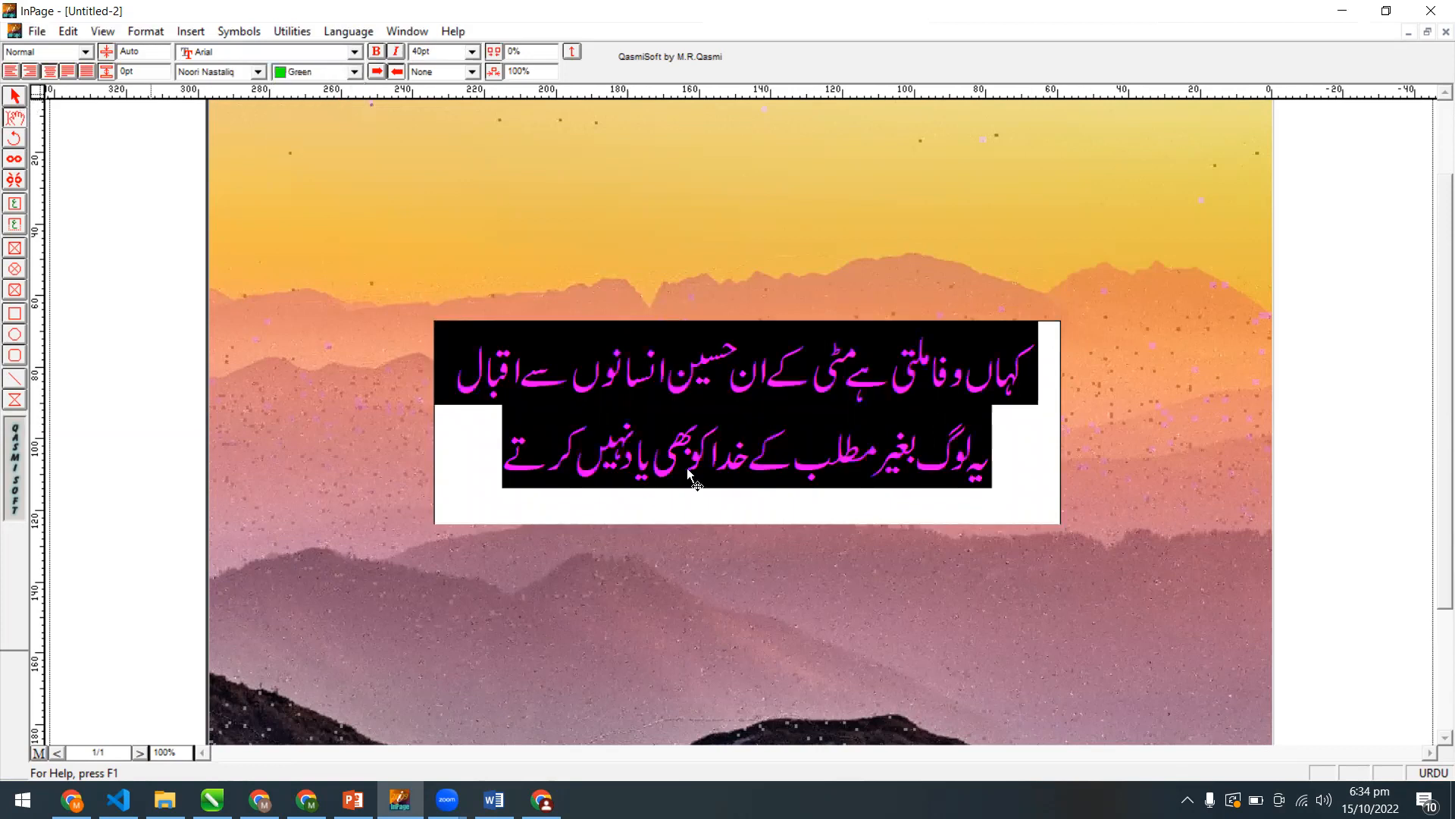
{"action": "left_click", "coordinate": [807, 466]}
Set the text colour of the entire couplet to Black.
{"action": "left_click", "coordinate": [14, 118]}
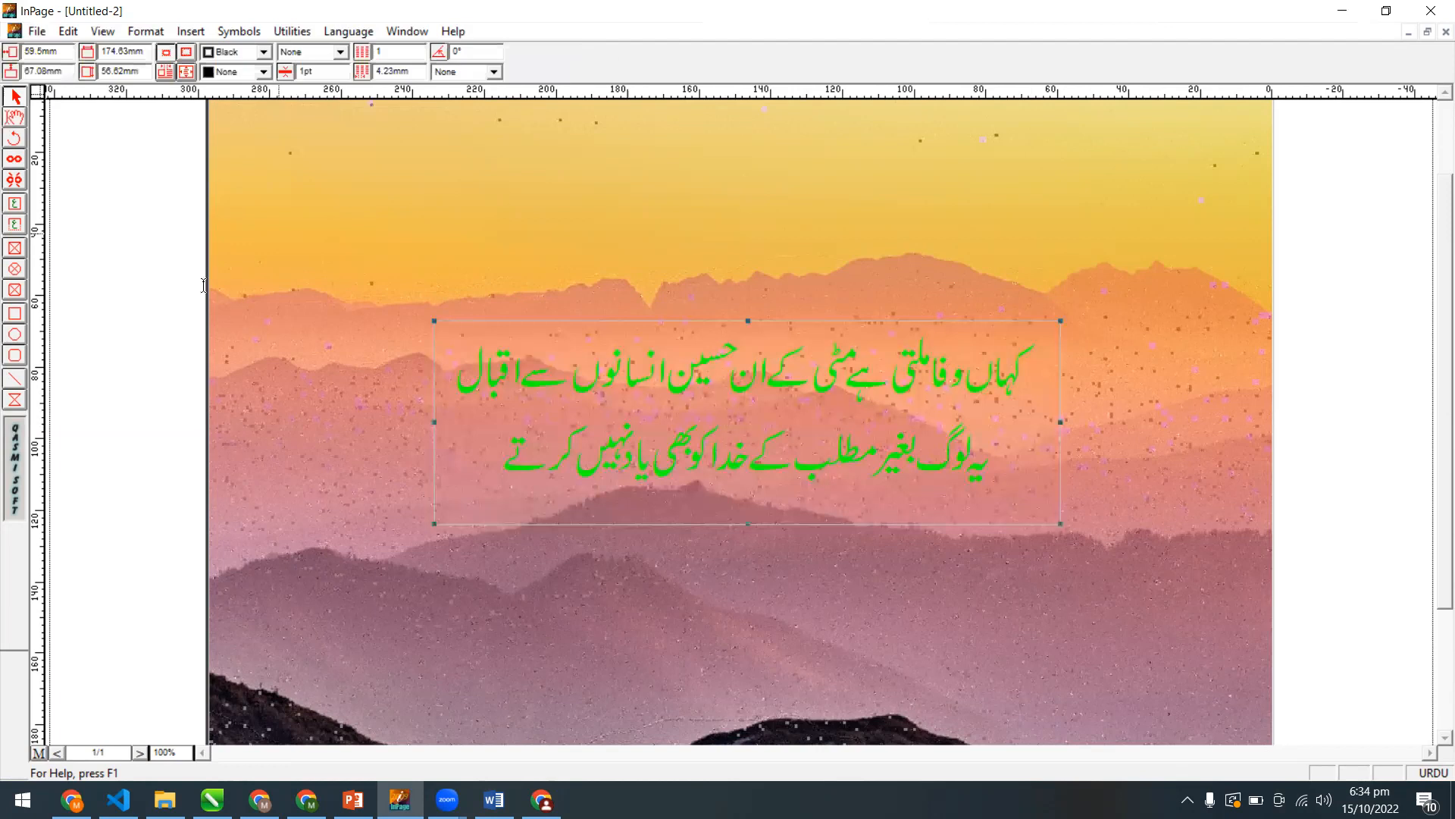
{"action": "left_click", "coordinate": [993, 398]}
{"action": "key", "text": "ctrl+a"}
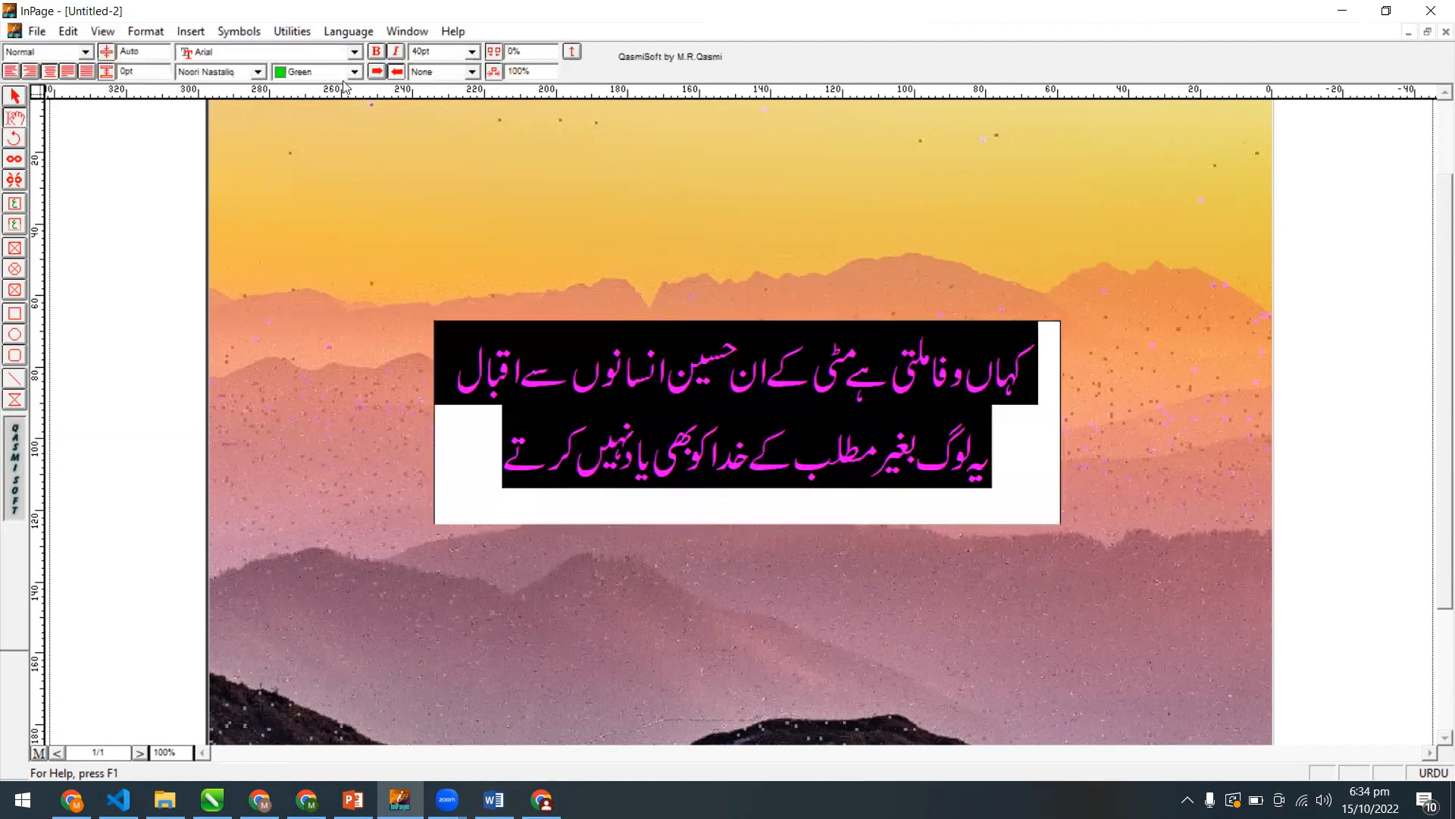
{"action": "left_click", "coordinate": [354, 71]}
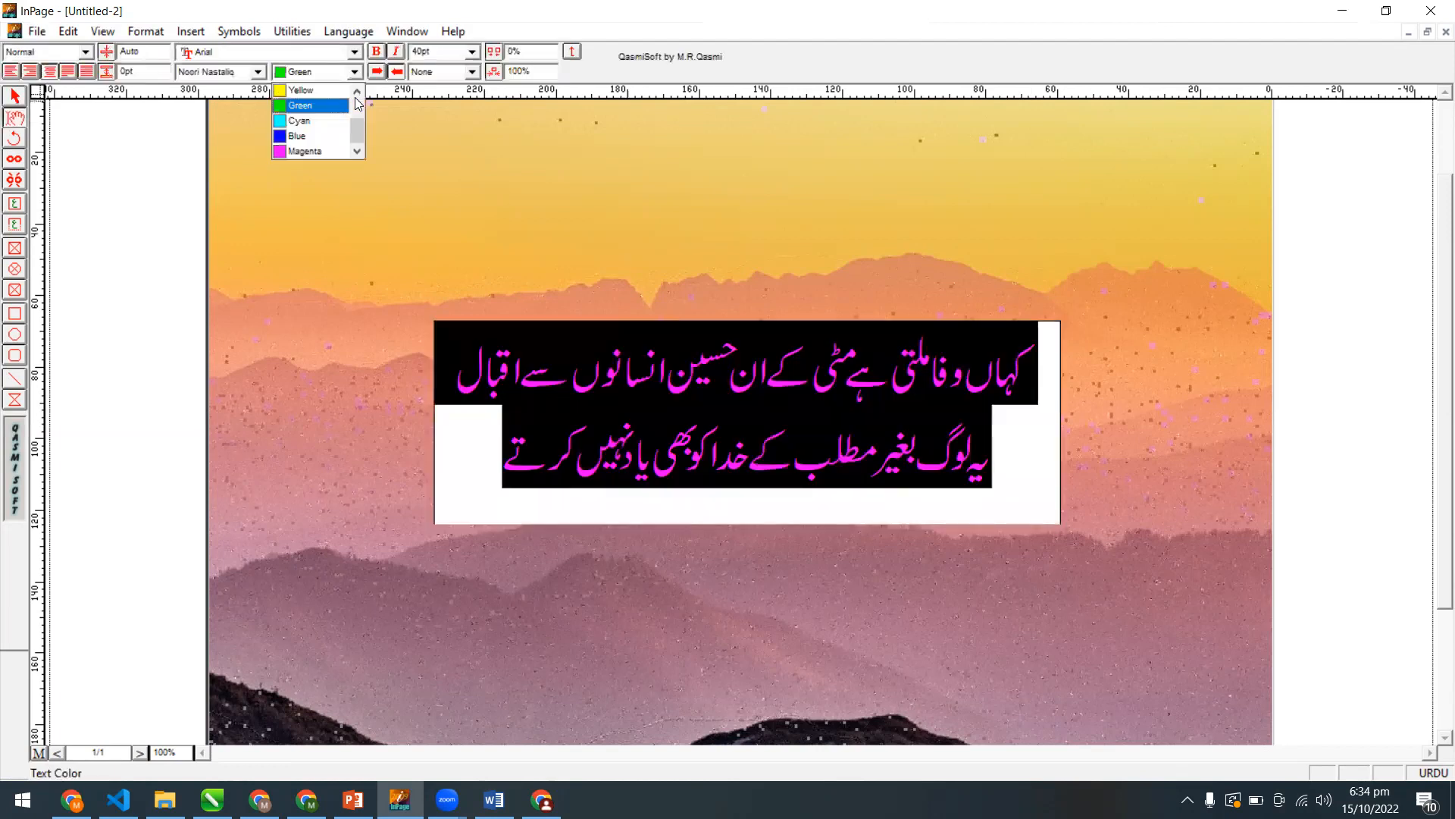
{"action": "scroll", "coordinate": [360, 106], "scroll_direction": "up", "scroll_amount": 2}
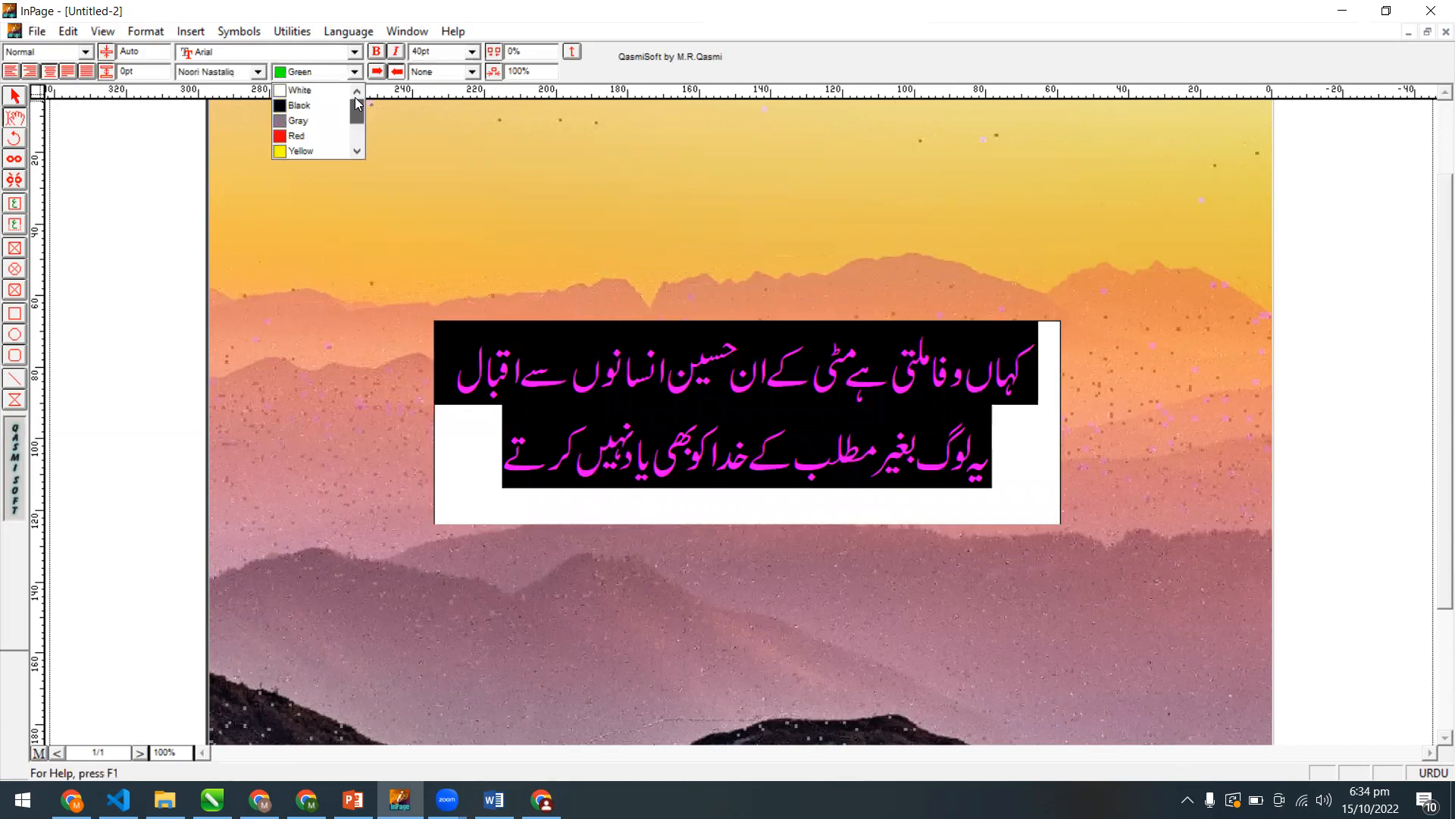
{"action": "left_click", "coordinate": [307, 106]}
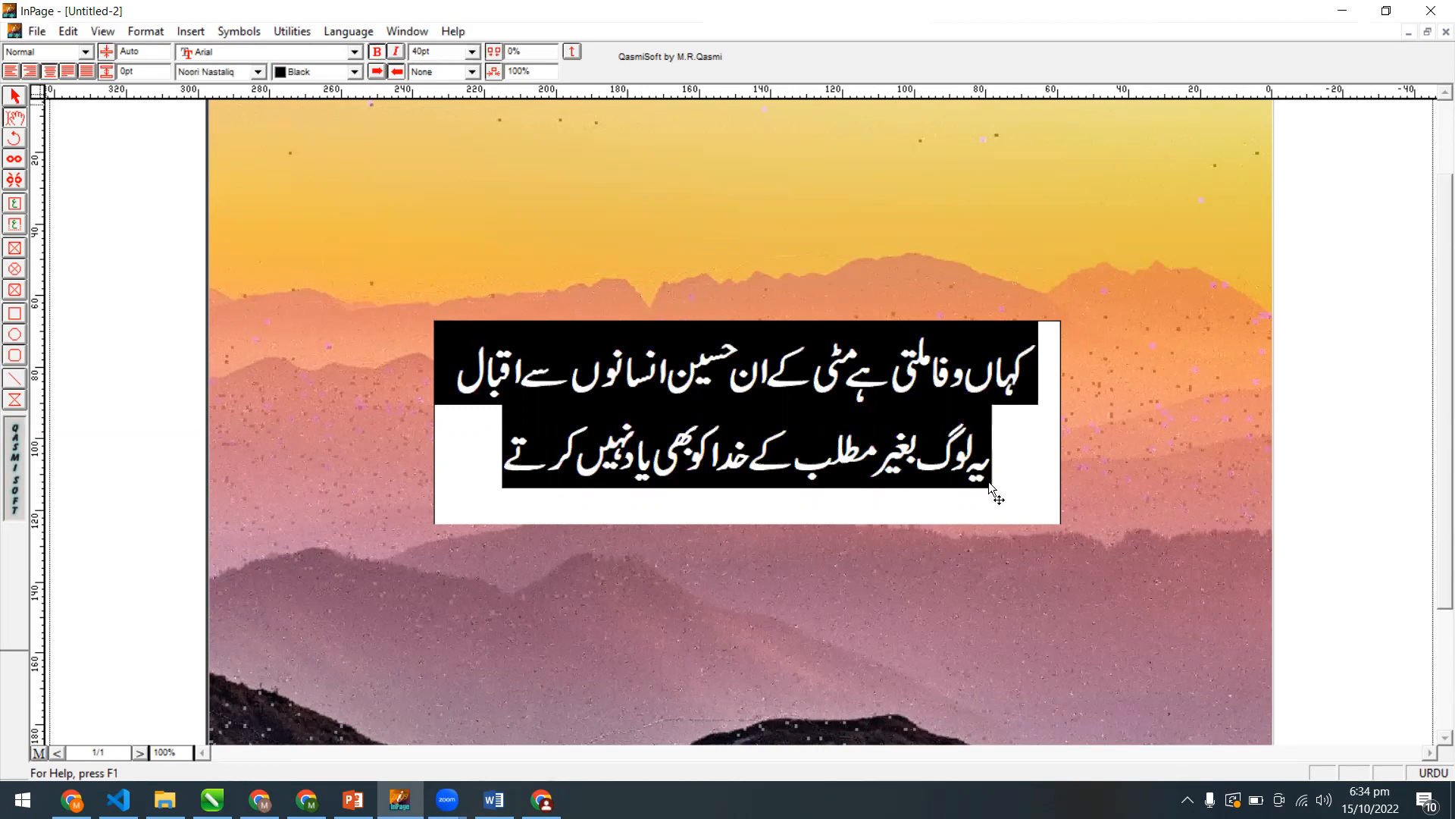
Enlarge the couplet's text box to about 214.58 mm wide and 70.38 mm high.
{"action": "left_click", "coordinate": [1051, 542]}
{"action": "left_click", "coordinate": [1061, 525]}
{"action": "left_click_drag", "start_coordinate": [1061, 526], "coordinate": [1203, 574]}
Set the whole couplet to 50pt and move its text box to about 45.48 mm horizontally and 62.31 mm vertically.
{"action": "left_click_drag", "start_coordinate": [595, 504], "coordinate": [996, 453]}
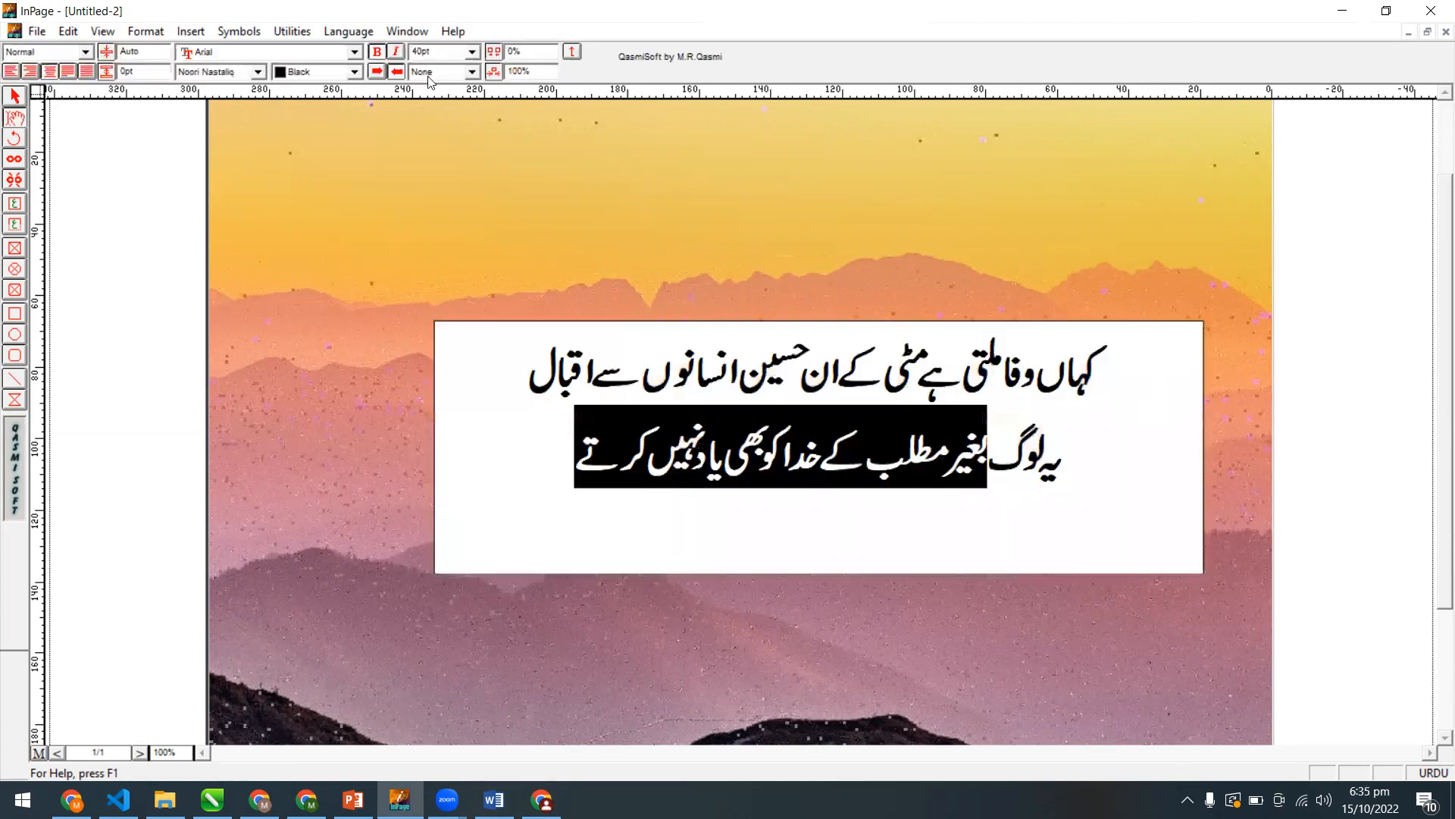
{"action": "key", "text": "ctrl+a"}
{"action": "type", "text": "50"}
{"action": "key", "text": "Return"}
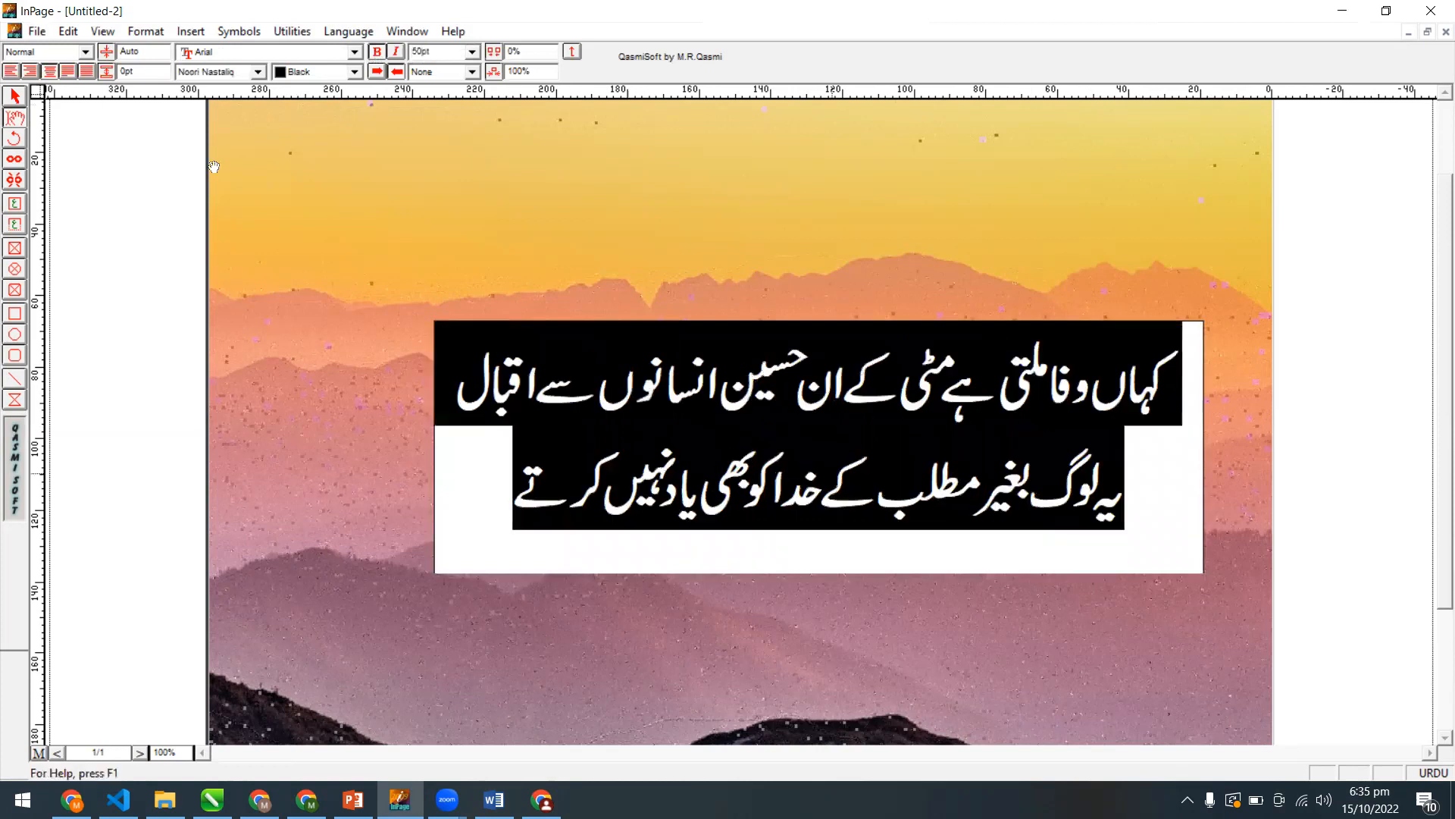
{"action": "left_click", "coordinate": [13, 110]}
{"action": "left_click_drag", "start_coordinate": [763, 461], "coordinate": [707, 503]}
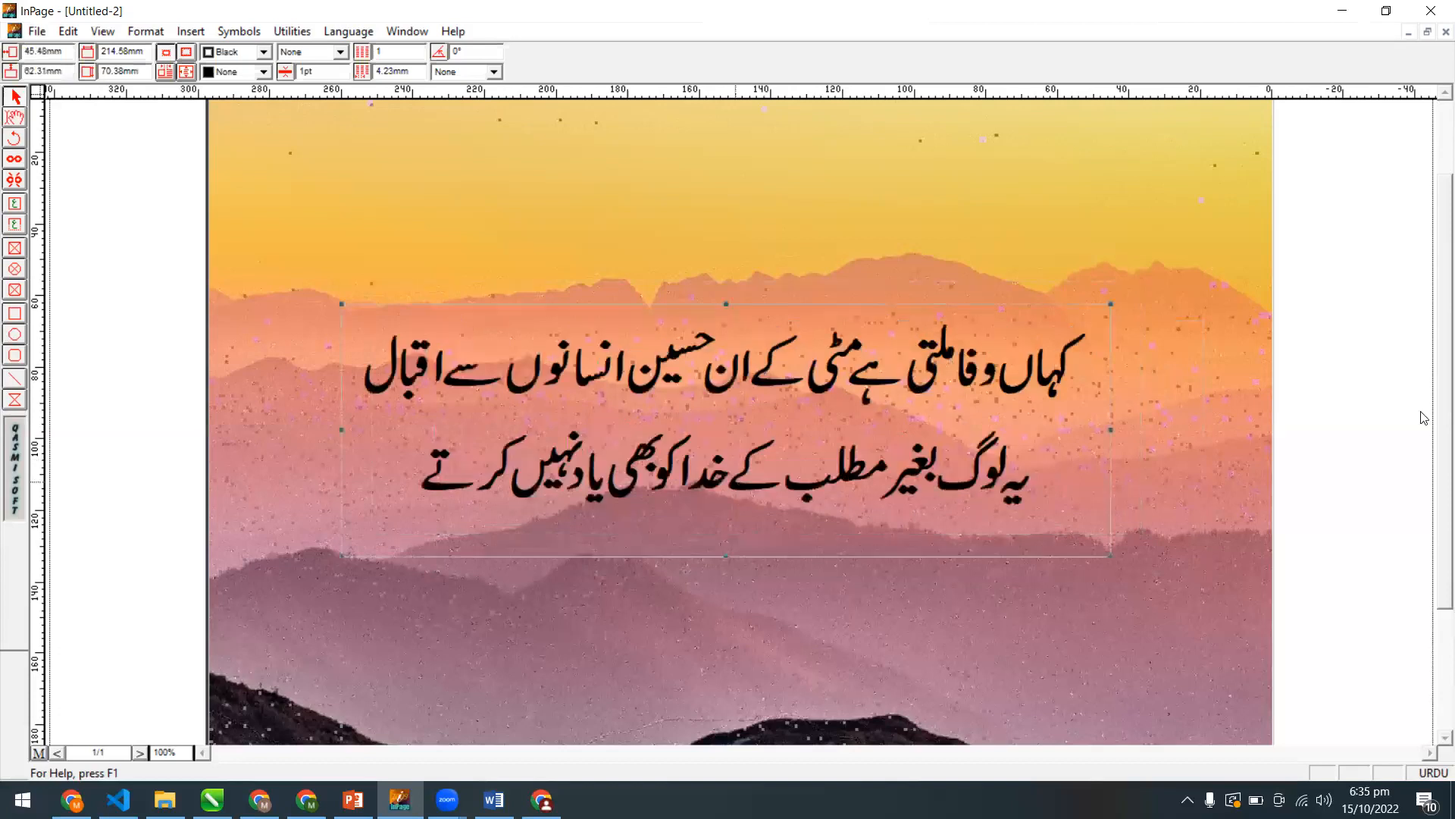
Draw a small text box below the left end of the couplet and enter "علامہ اقبال" in it.
{"action": "left_click", "coordinate": [19, 207]}
{"action": "left_click_drag", "start_coordinate": [378, 586], "coordinate": [511, 631]}
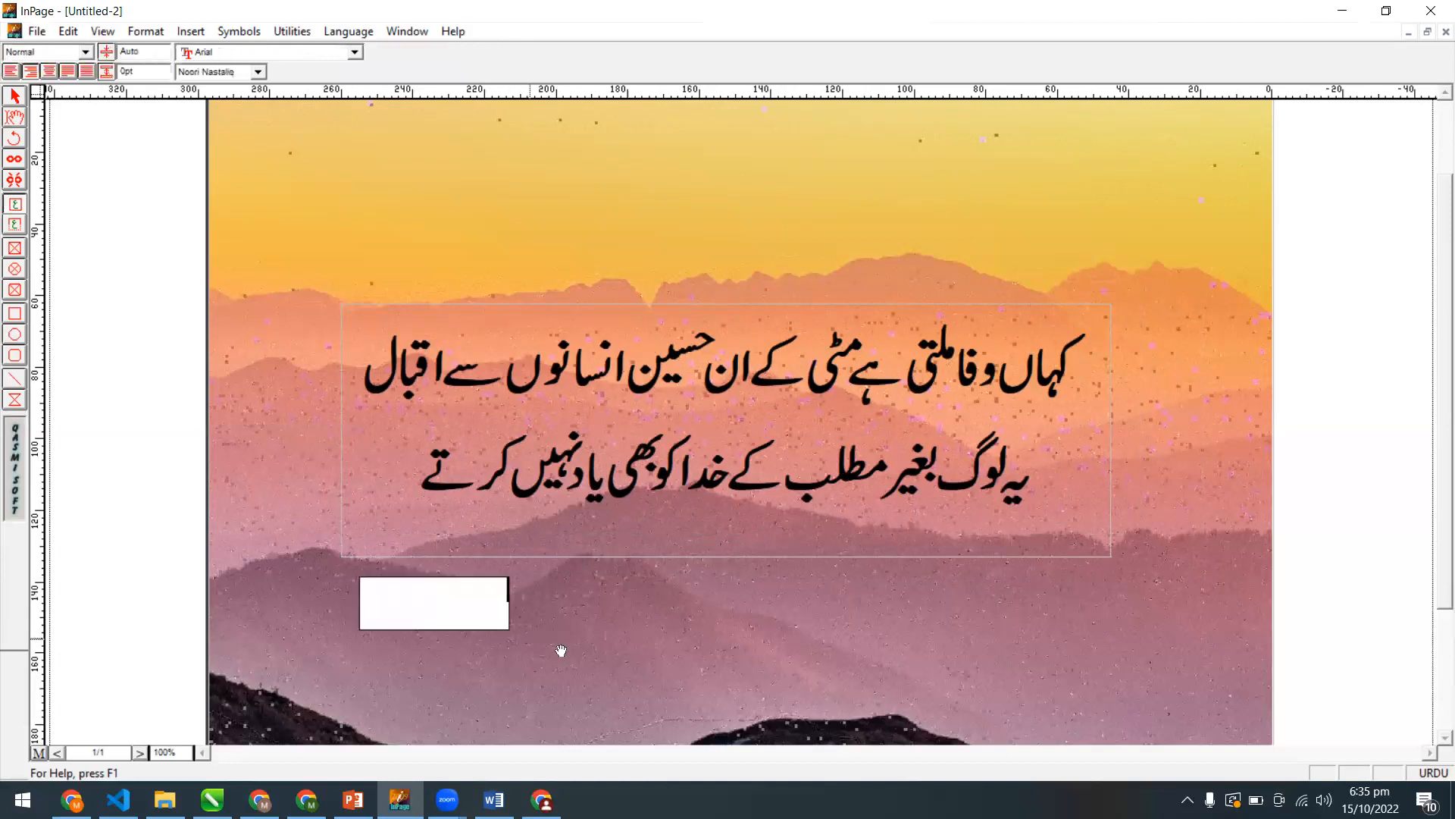
{"action": "type", "text": "علامہ اق"}
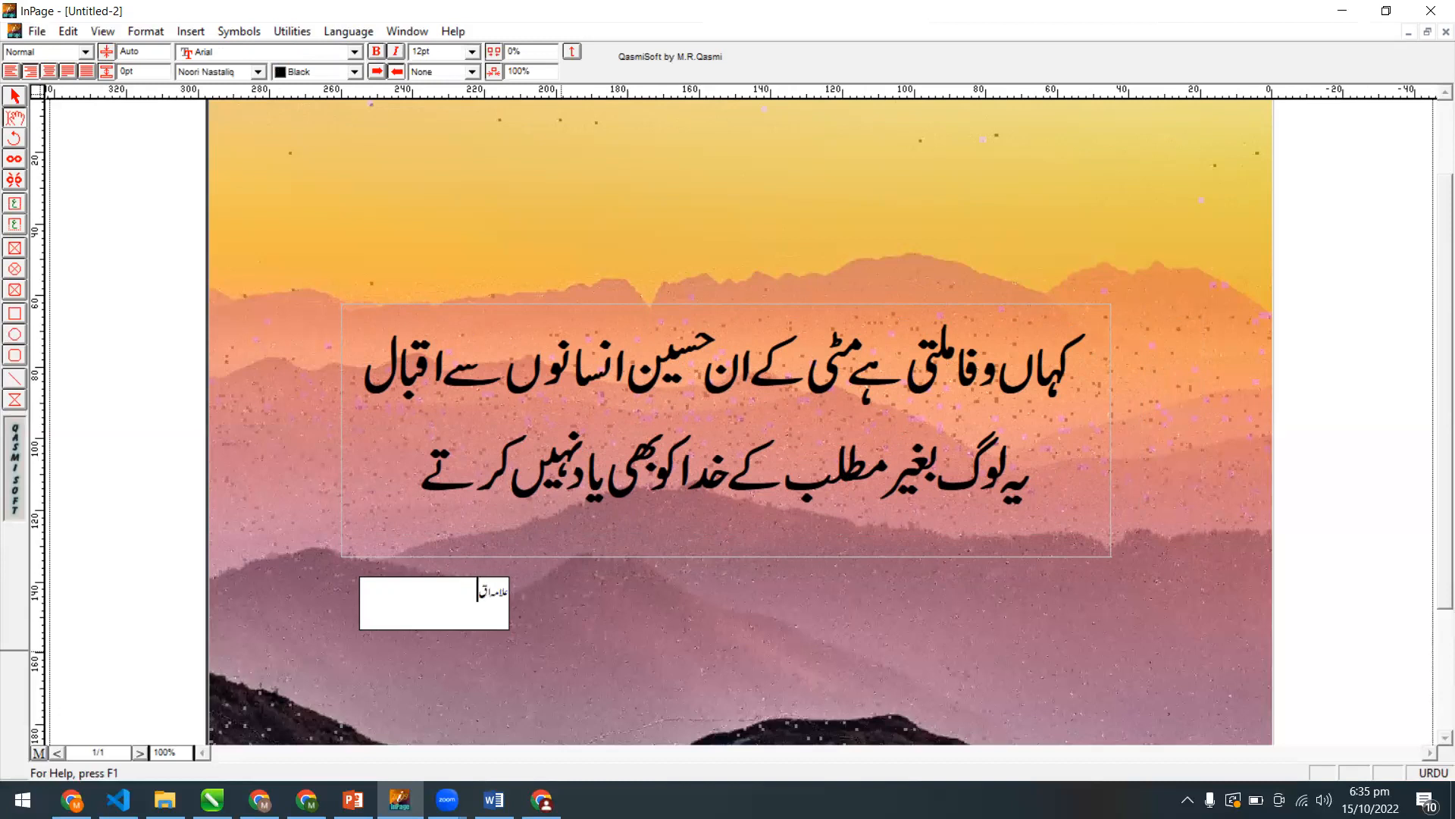
{"action": "type", "text": "بال"}
Increase the poet's name to a larger font size and move its text box up and left, just beneath the couplet's box.
{"action": "key", "text": "ctrl+a"}
{"action": "left_click", "coordinate": [472, 51]}
{"action": "left_click", "coordinate": [16, 100]}
{"action": "left_click_drag", "start_coordinate": [447, 608], "coordinate": [370, 589]}
{"action": "left_click", "coordinate": [414, 644]}
{"action": "left_click", "coordinate": [16, 117]}
{"action": "left_click", "coordinate": [1068, 462]}
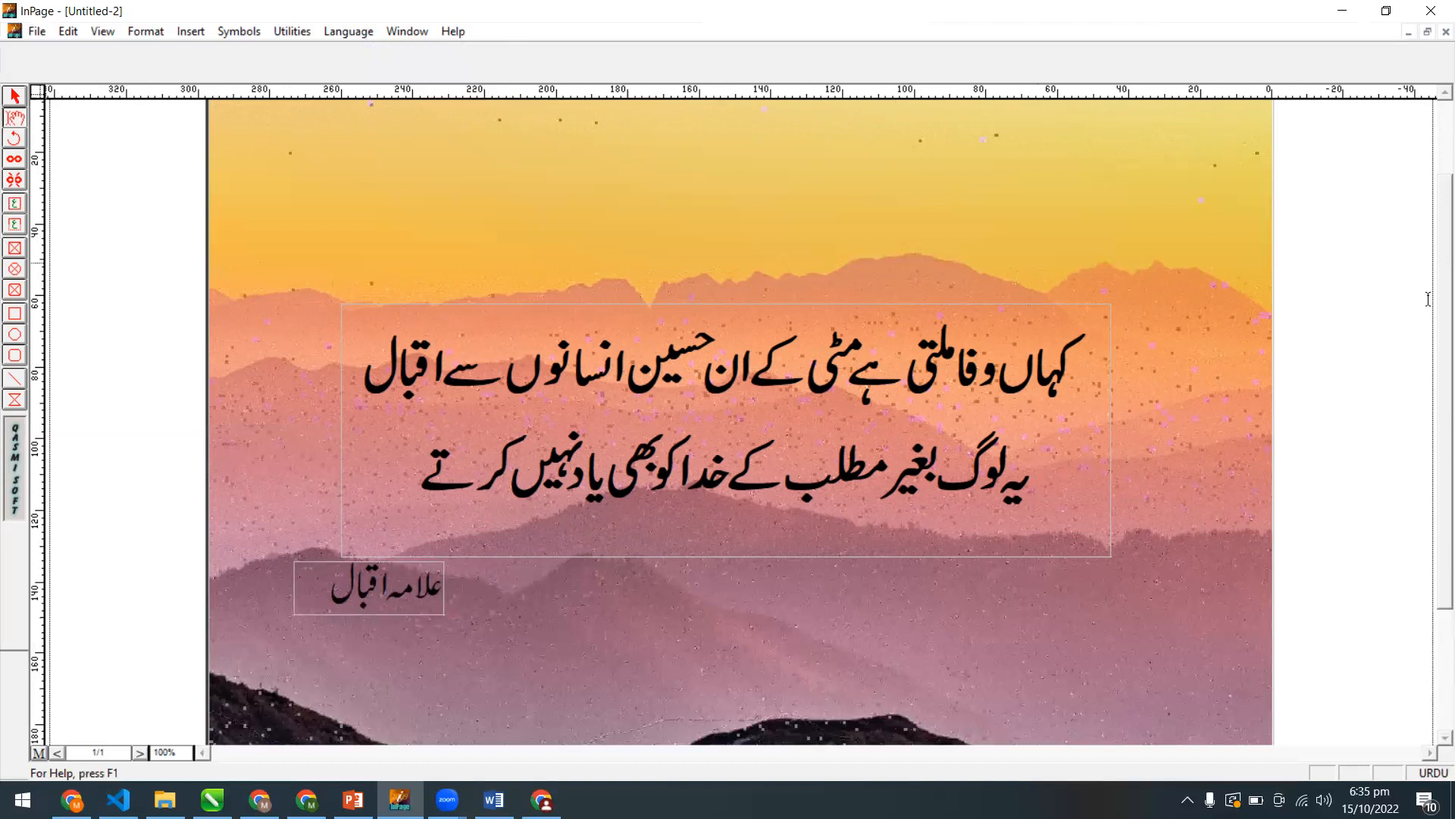
Draw a circular picture frame about 43 mm across in the upper left of the sky.
{"action": "left_click", "coordinate": [13, 251]}
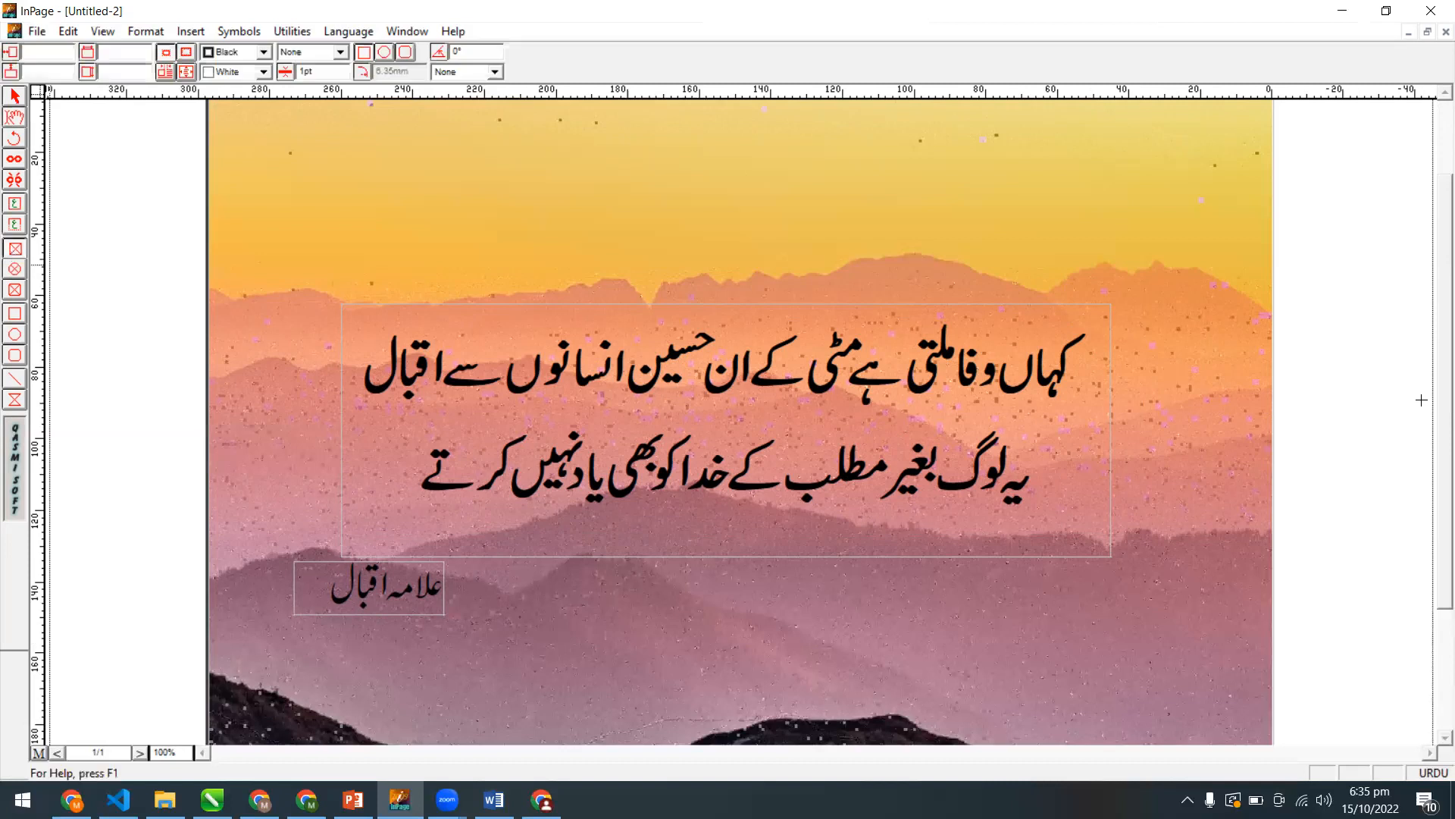
{"action": "left_click_drag", "start_coordinate": [1436, 393], "coordinate": [1436, 343]}
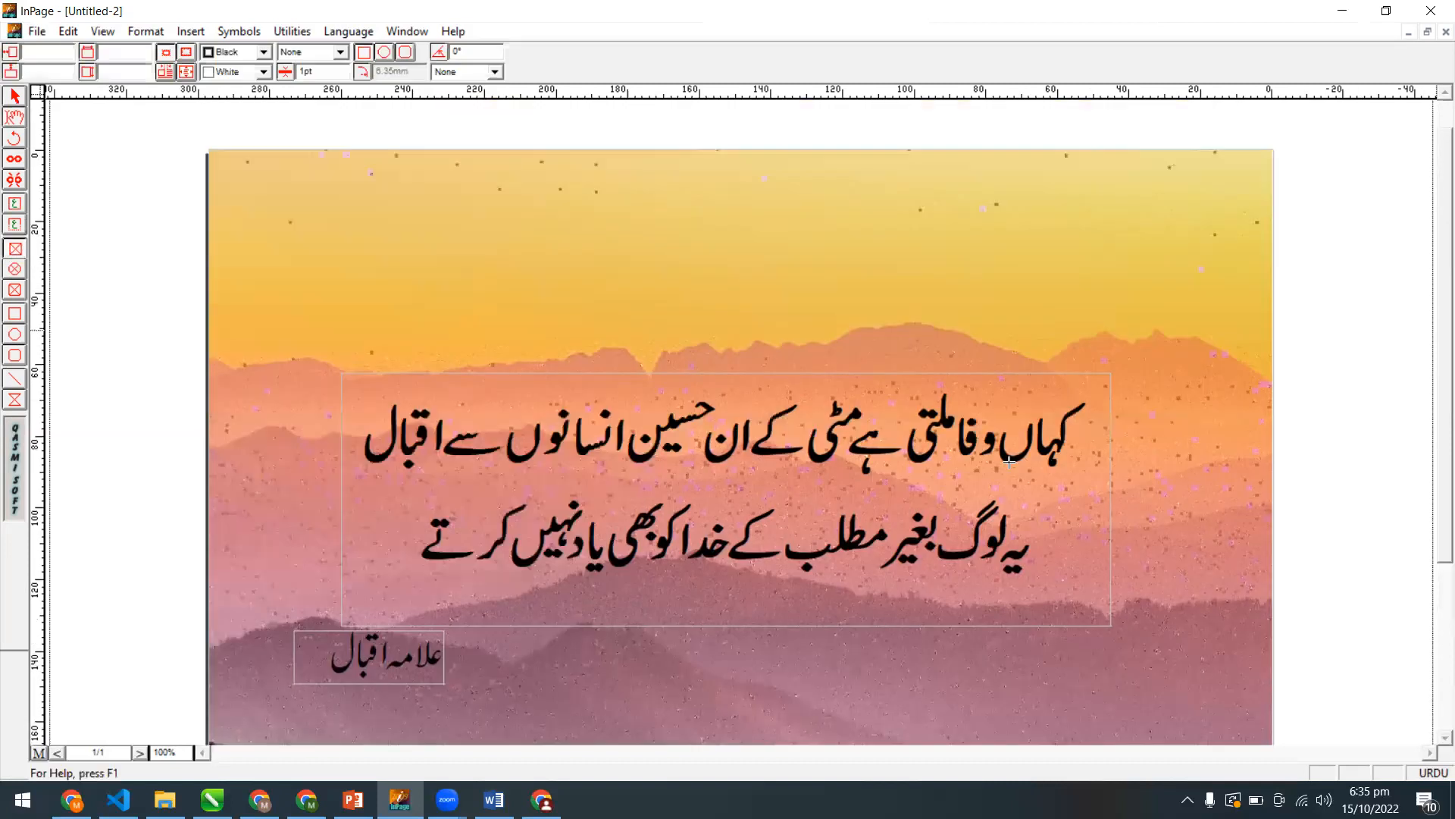
{"action": "left_click", "coordinate": [14, 270]}
{"action": "mouse_move", "coordinate": [247, 185]}
{"action": "left_mouse_down"}
{"action": "mouse_move", "coordinate": [427, 371]}
{"action": "mouse_move", "coordinate": [330, 323]}
{"action": "mouse_move", "coordinate": [419, 346]}
{"action": "left_mouse_up"}
{"action": "left_click_drag", "start_coordinate": [338, 301], "coordinate": [363, 333]}
{"action": "left_click_drag", "start_coordinate": [412, 282], "coordinate": [320, 319]}
{"action": "left_click_drag", "start_coordinate": [424, 345], "coordinate": [480, 419]}
{"action": "left_click_drag", "start_coordinate": [385, 314], "coordinate": [401, 334]}
{"action": "left_click_drag", "start_coordinate": [560, 469], "coordinate": [484, 370]}
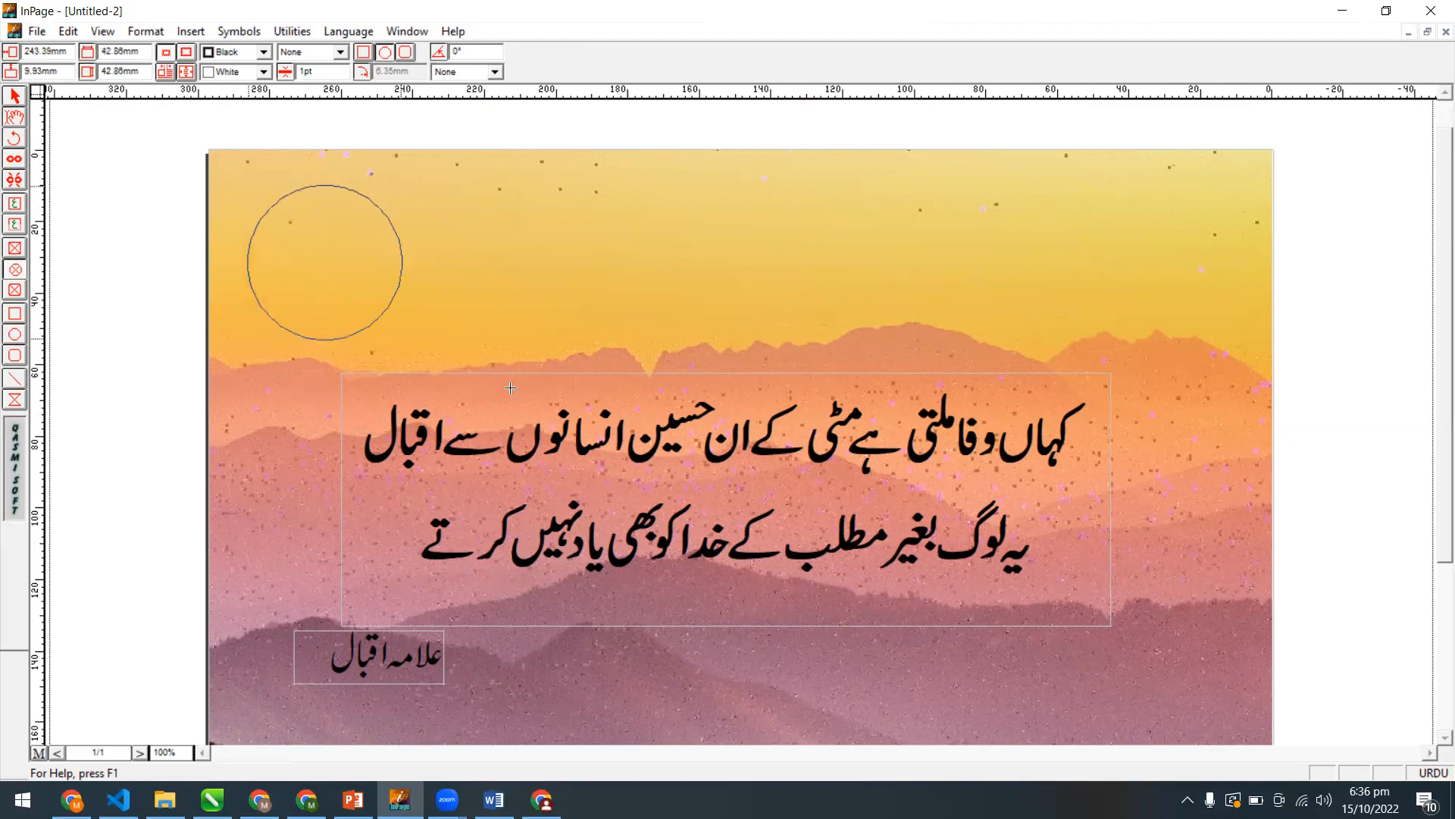
{"action": "left_click", "coordinate": [326, 273]}
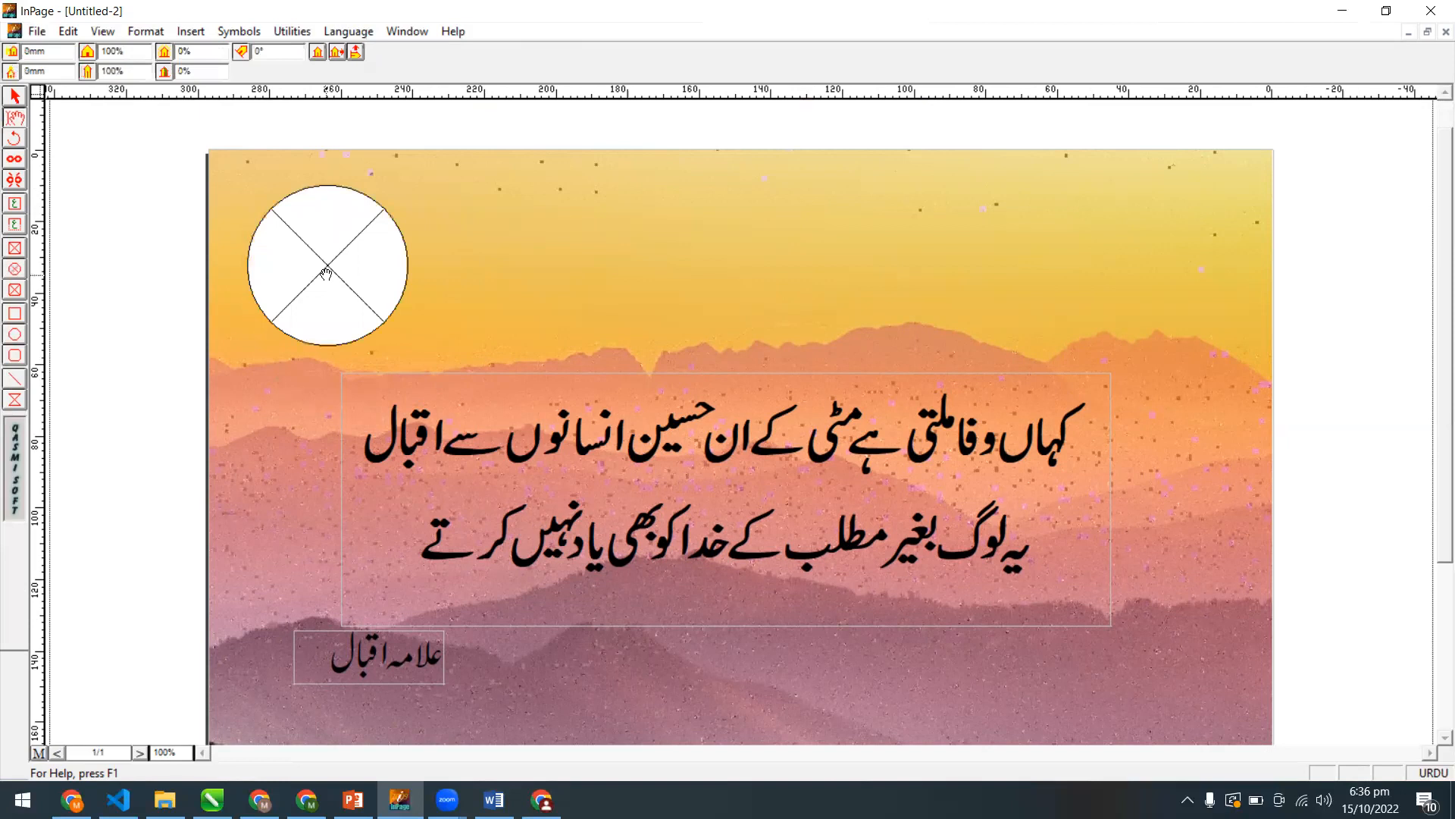
{"action": "double_click", "coordinate": [329, 281]}
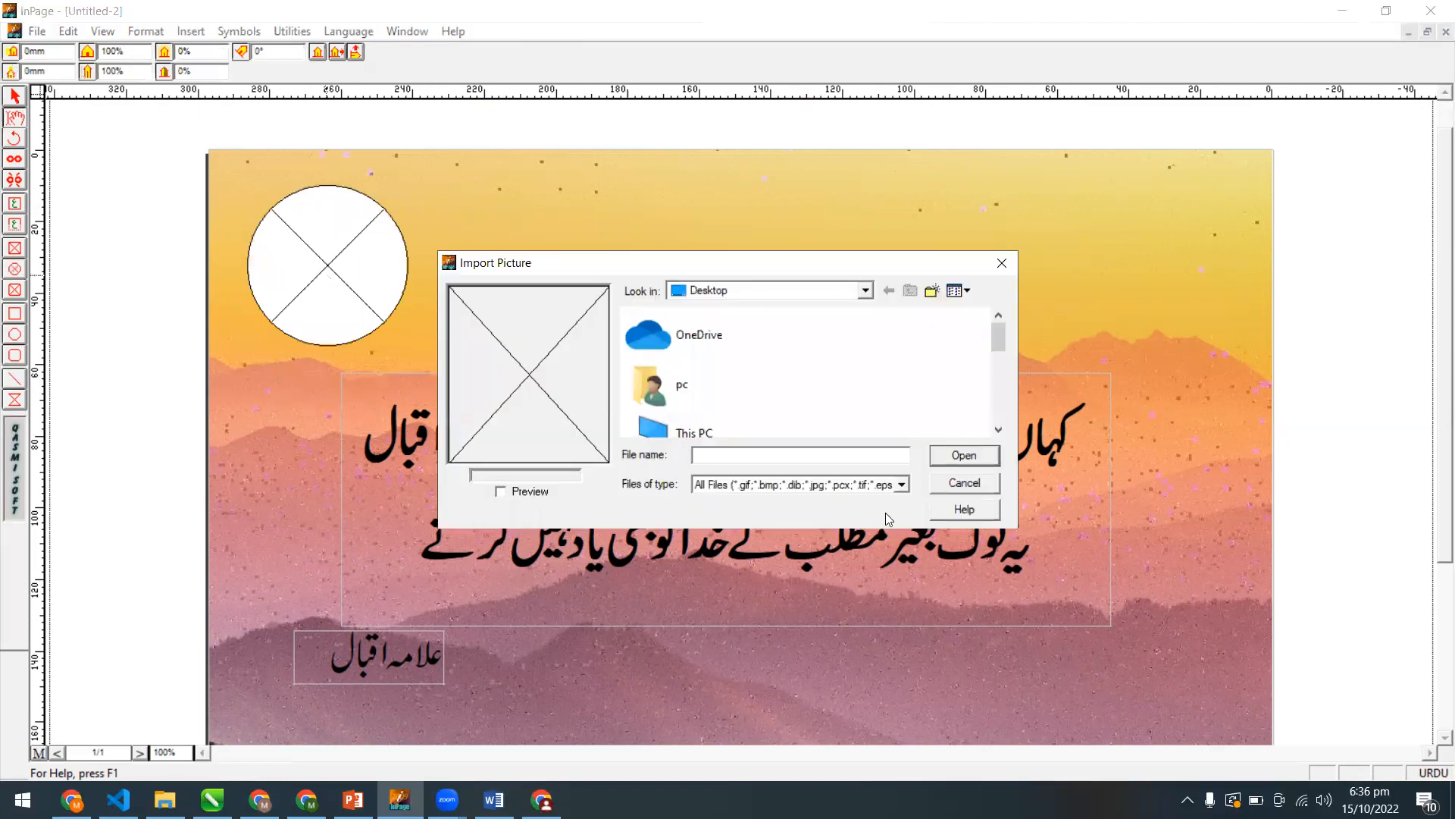
{"action": "left_click", "coordinate": [945, 485]}
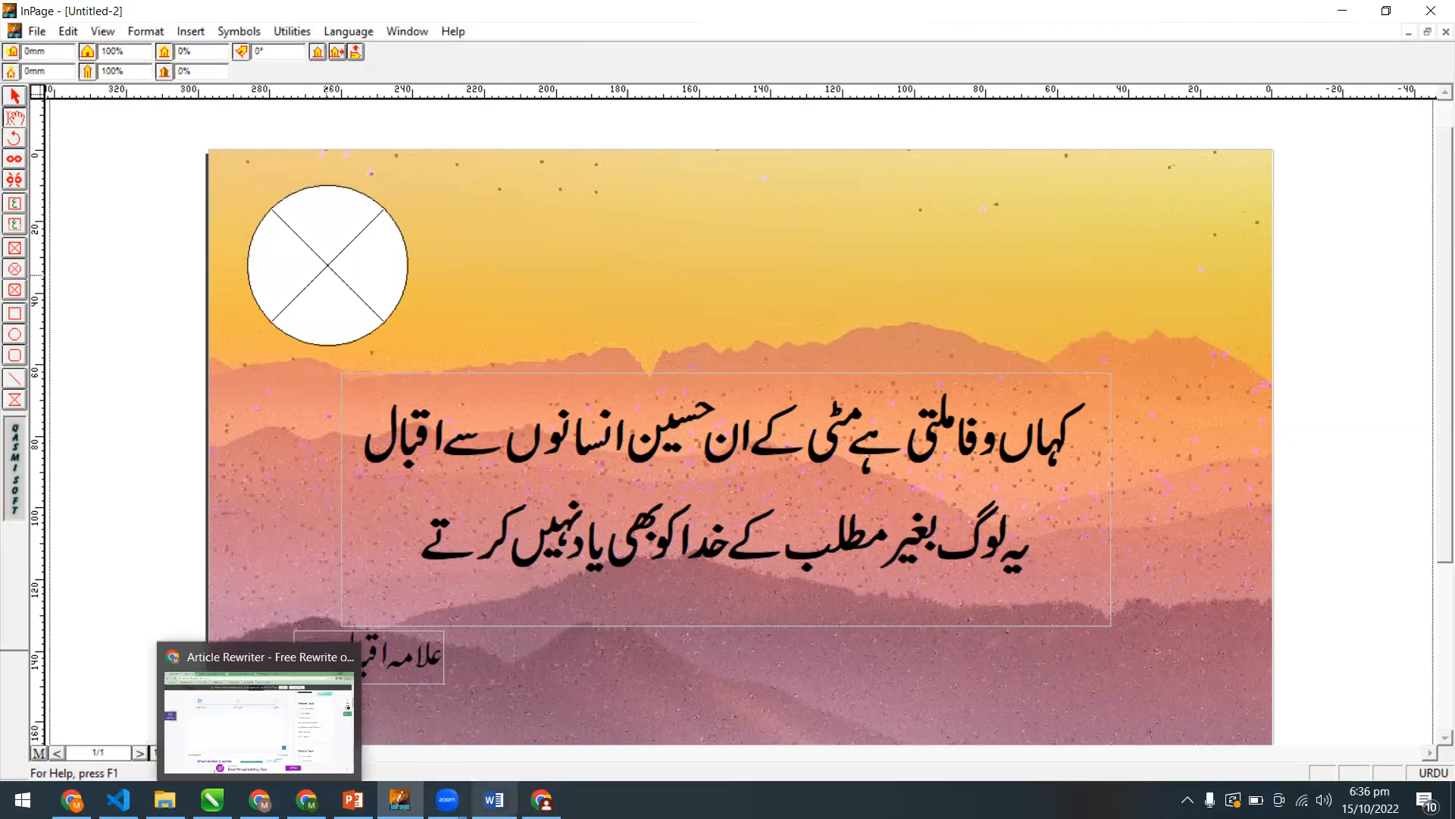
Switch to Chrome, search Google Images for "allama iqbal" and open the preview of the first portrait.
{"action": "left_click", "coordinate": [542, 800]}
{"action": "left_click_drag", "start_coordinate": [218, 93], "coordinate": [148, 97]}
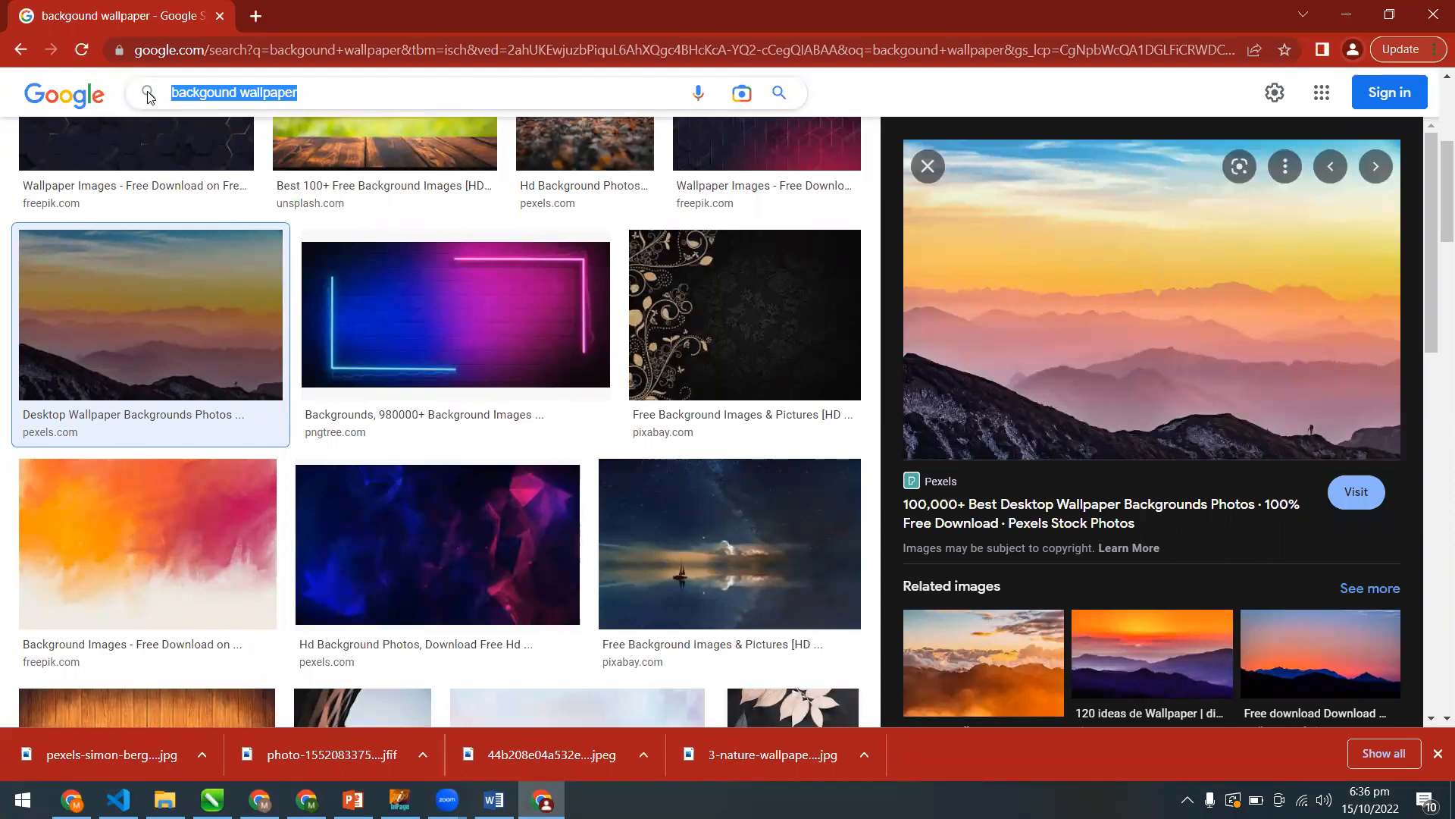
{"action": "type", "text": "allama iqba"}
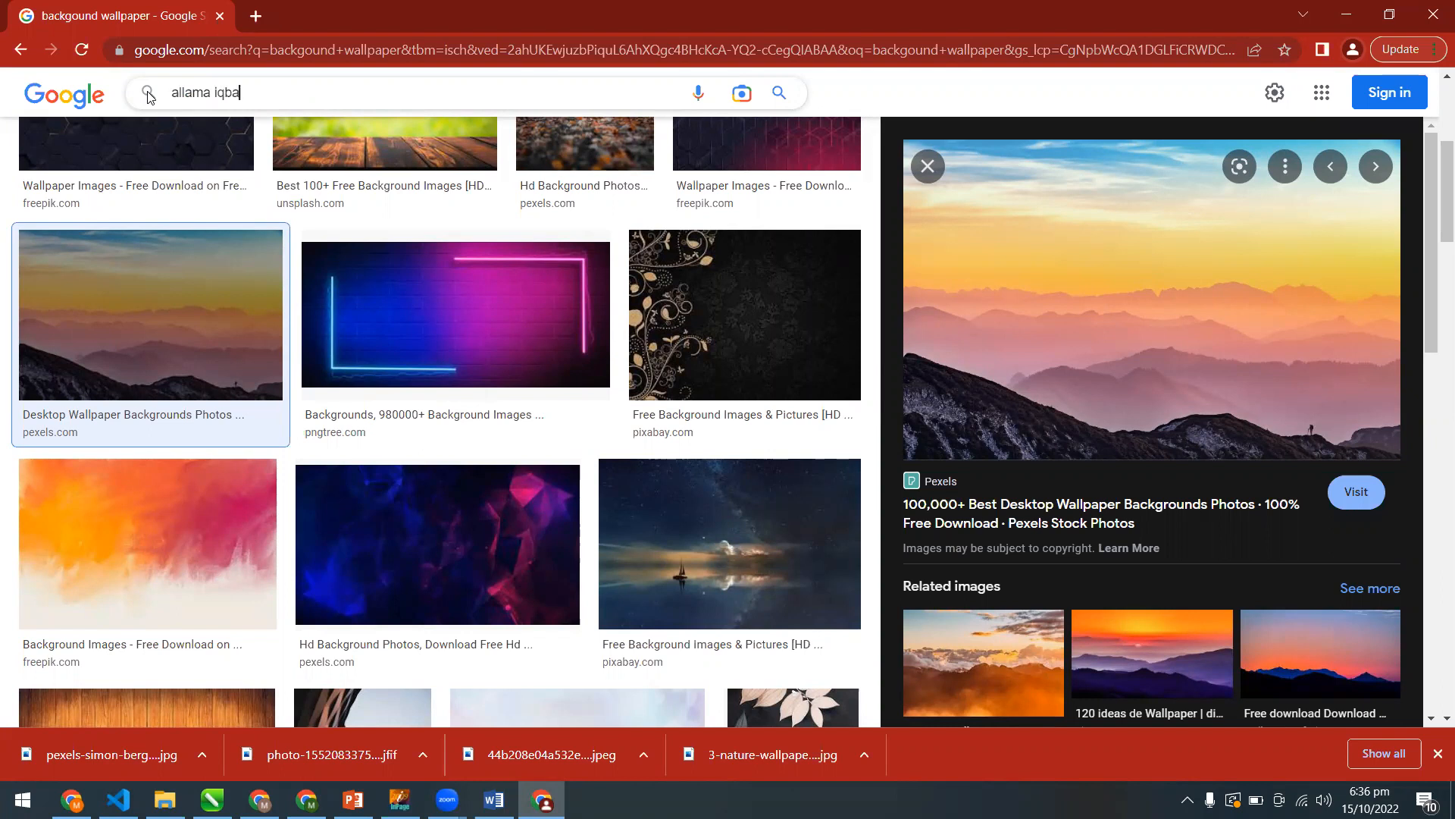
{"action": "type", "text": "l"}
{"action": "key", "text": "Return"}
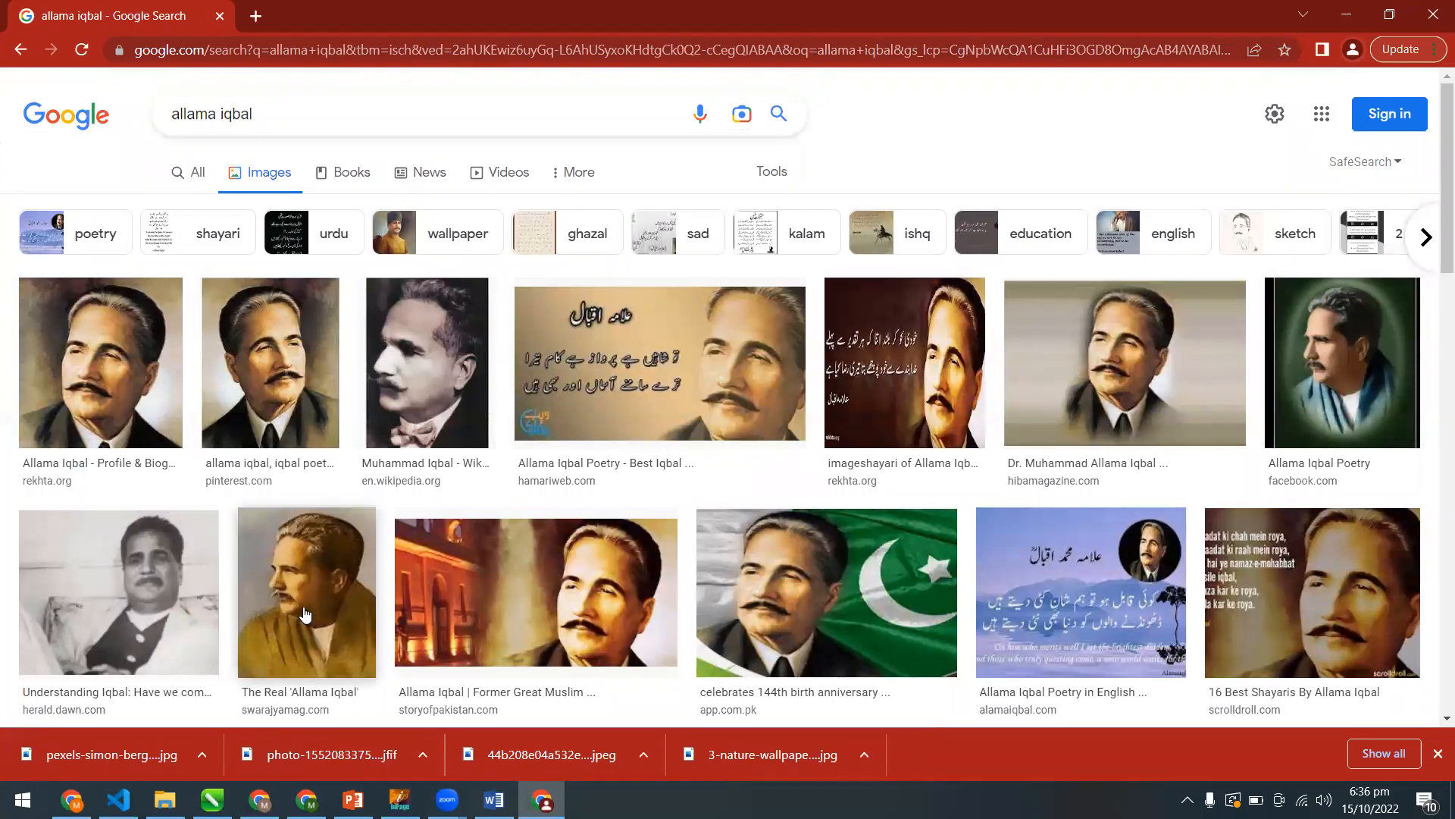
{"action": "left_click", "coordinate": [131, 363]}
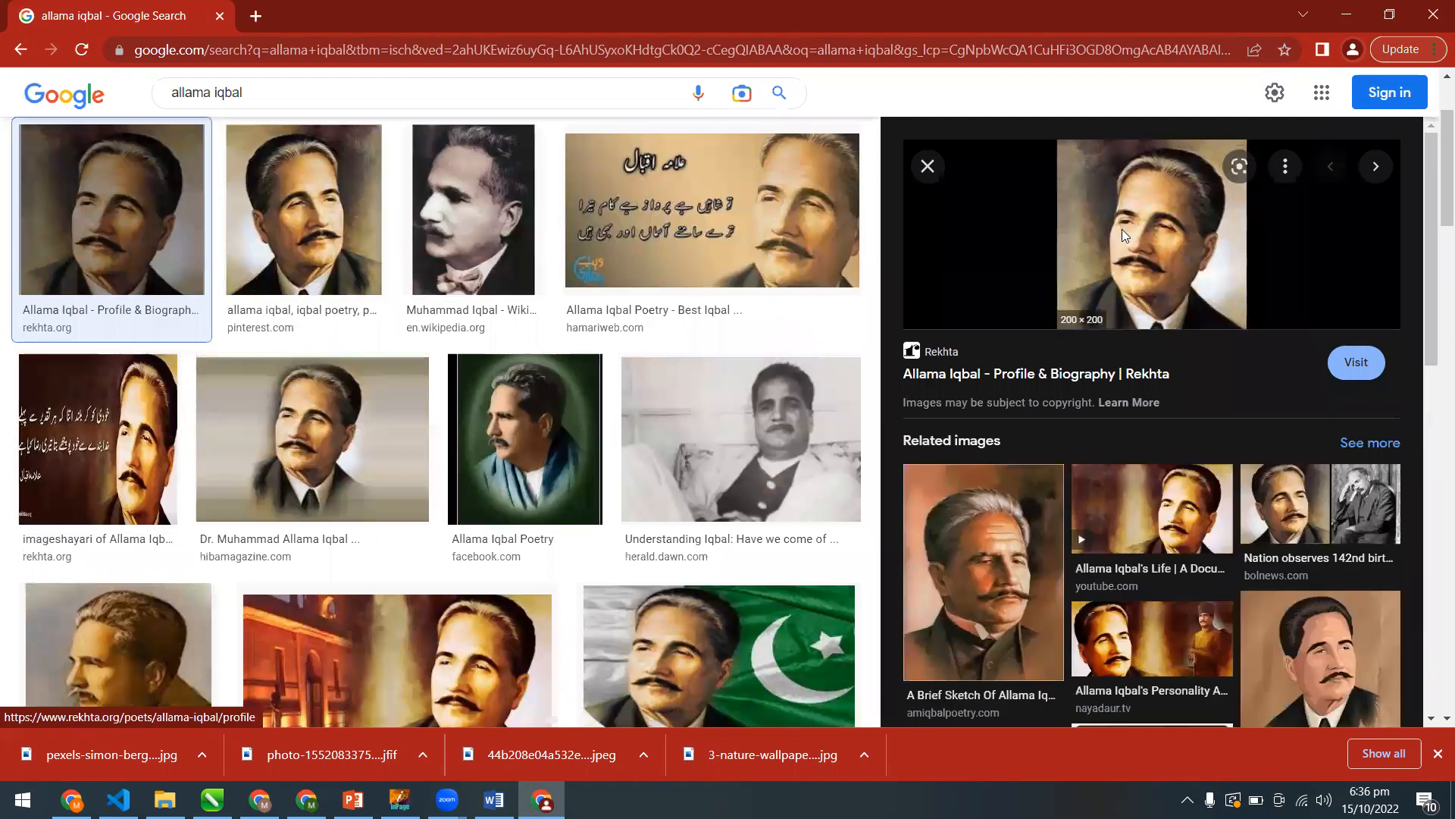
Save the previewed portrait to the Desktop as the PNG image "allama-iqbal".
{"action": "right_click", "coordinate": [1122, 229]}
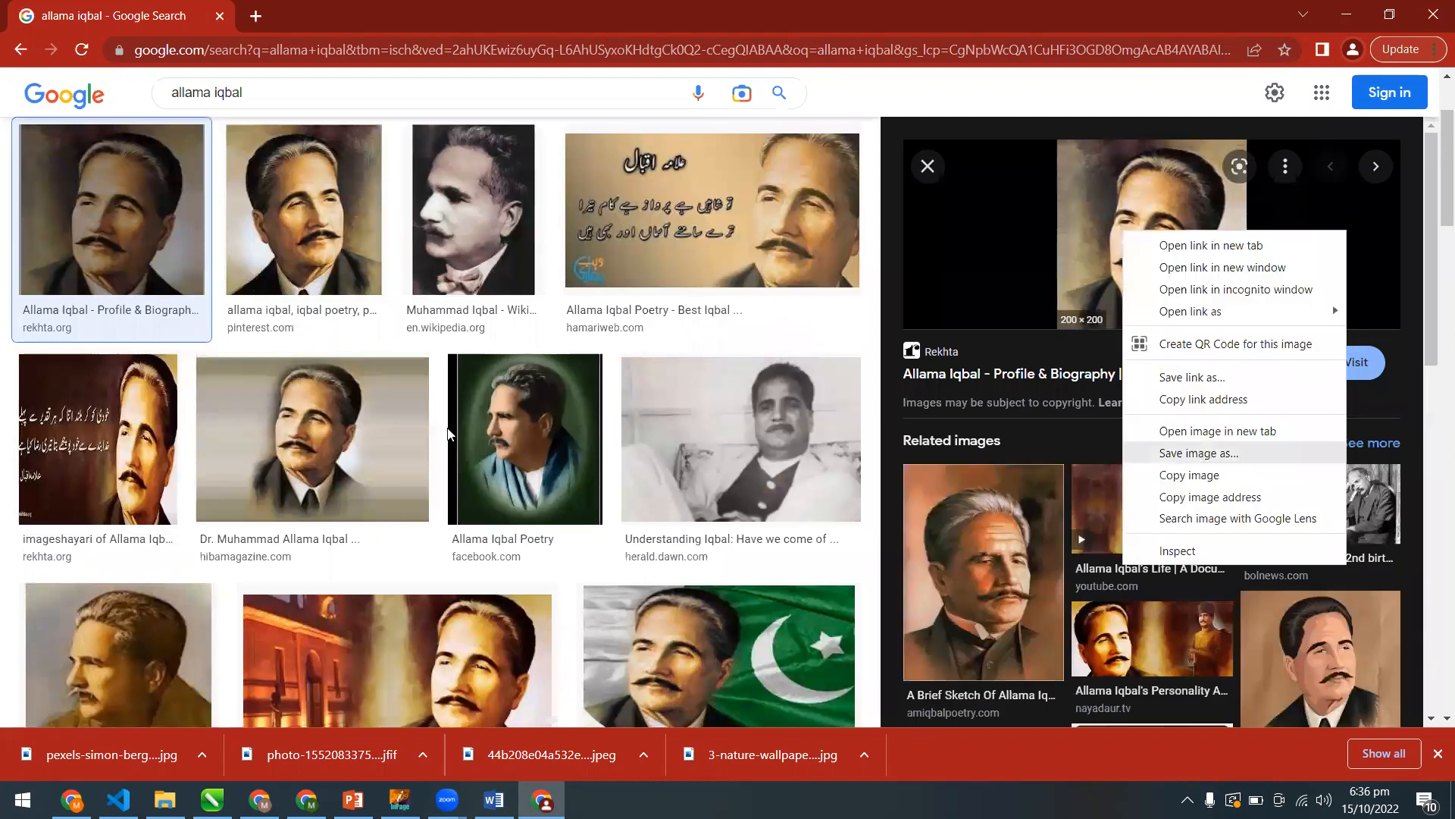
{"action": "key", "text": "Return"}
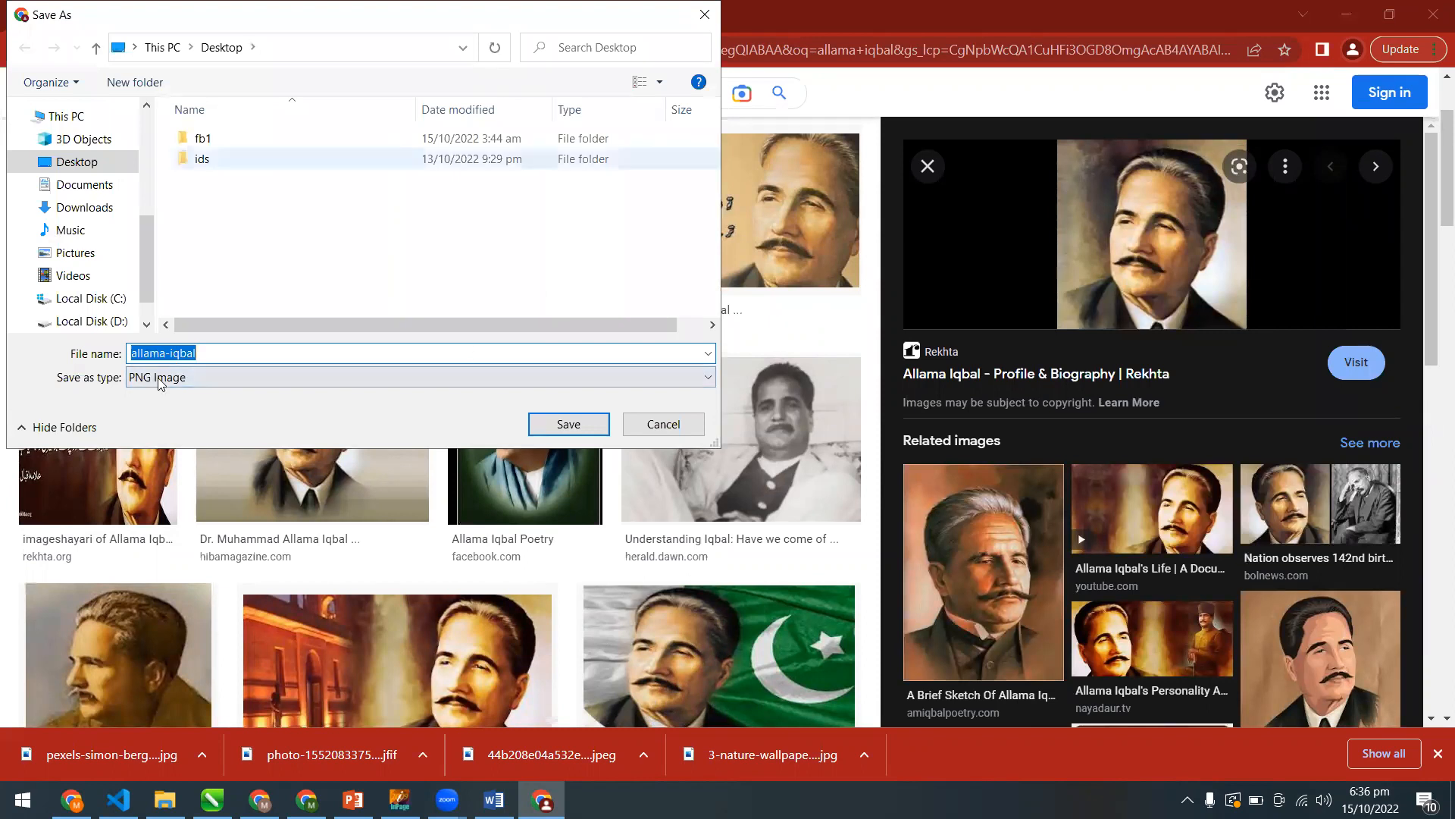
{"action": "left_click", "coordinate": [598, 426]}
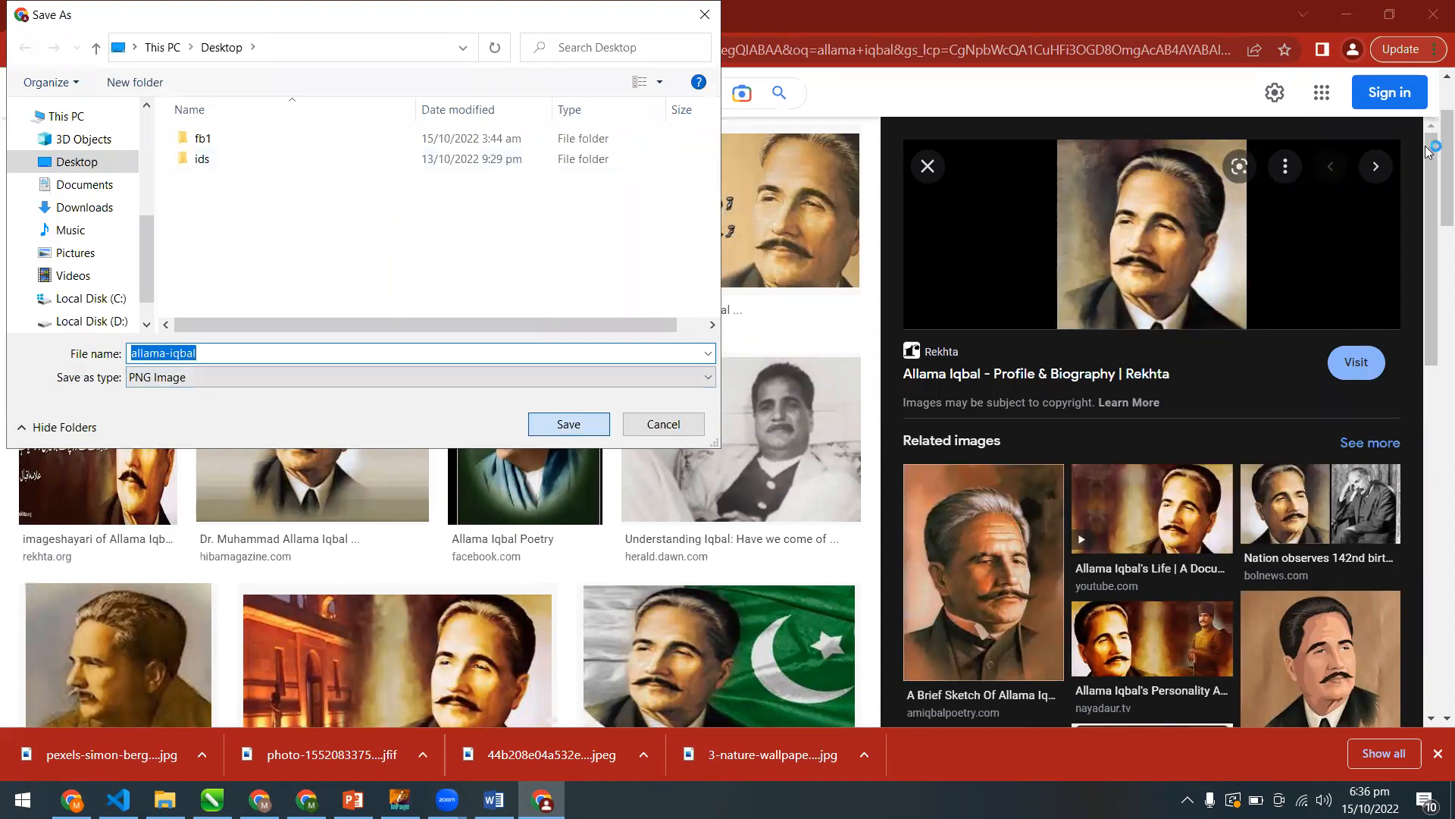
Switch to InPage, open the picture import for the circular frame and check the Desktop files and supported file types.
{"action": "key", "text": "alt+Tab"}
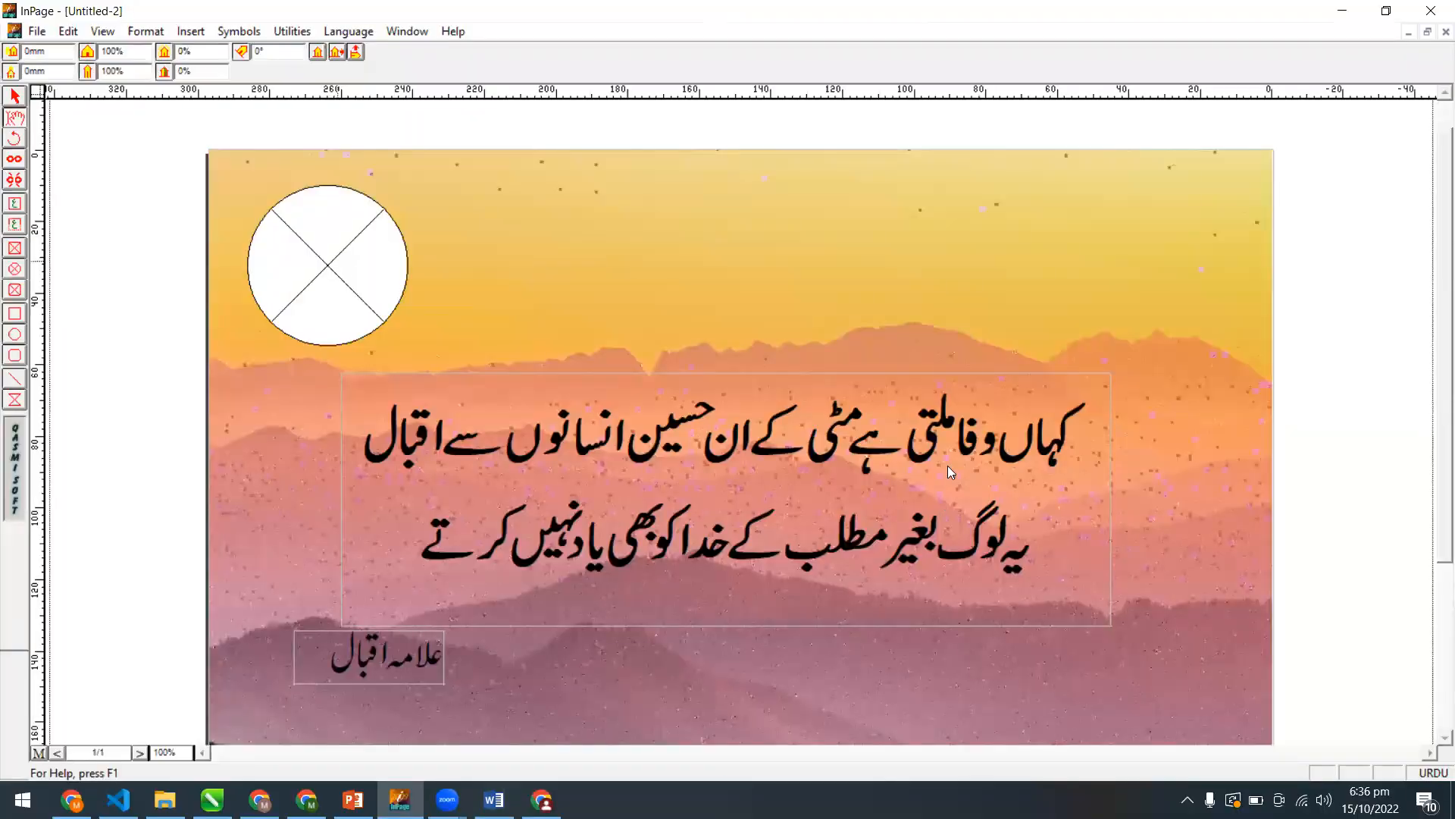
{"action": "key", "text": "ctrl+e"}
{"action": "scroll", "coordinate": [999, 410], "scroll_direction": "down", "scroll_amount": 5}
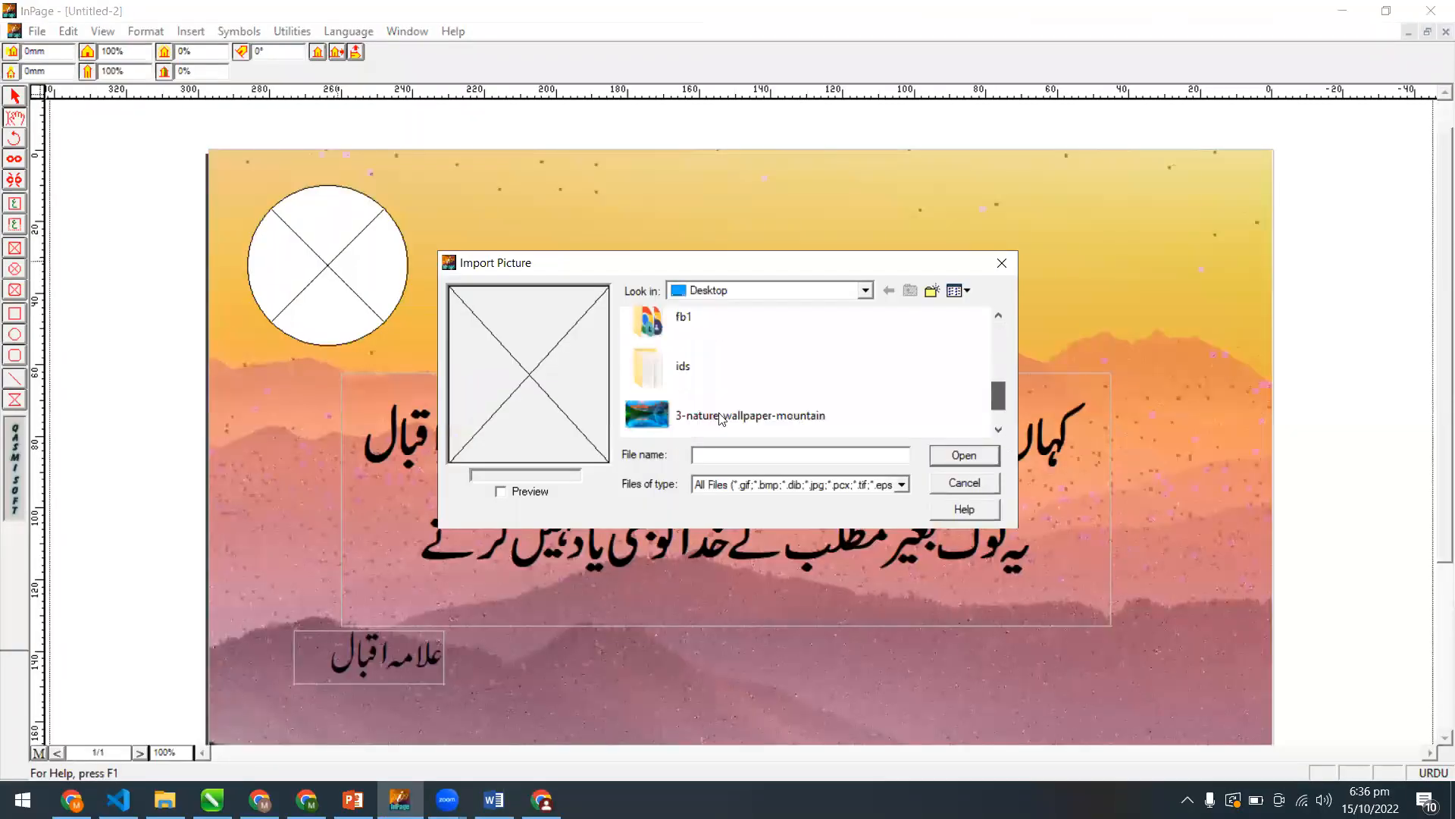
{"action": "scroll", "coordinate": [1002, 386], "scroll_direction": "up", "scroll_amount": 3}
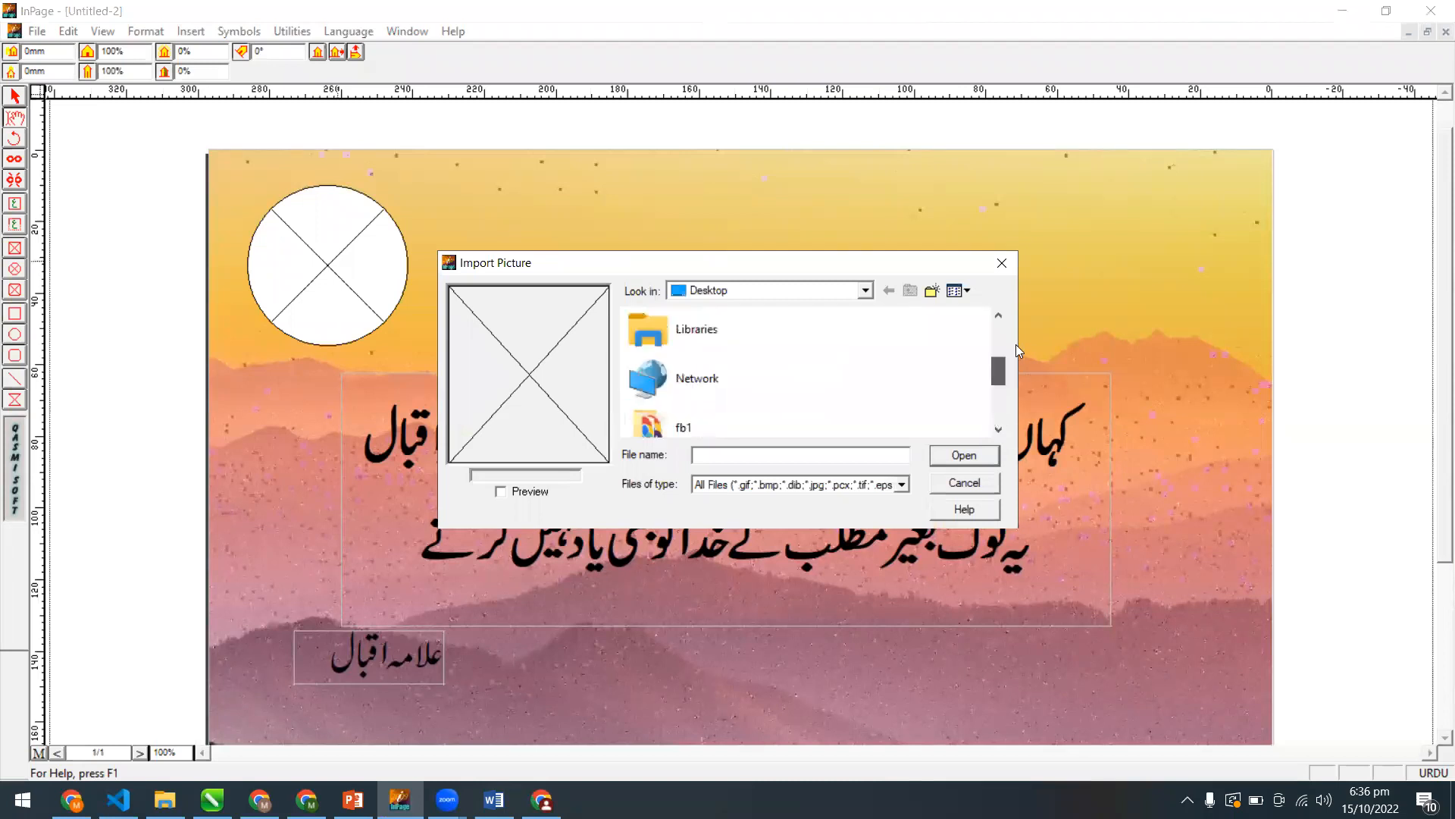
{"action": "scroll", "coordinate": [985, 364], "scroll_direction": "down", "scroll_amount": 3}
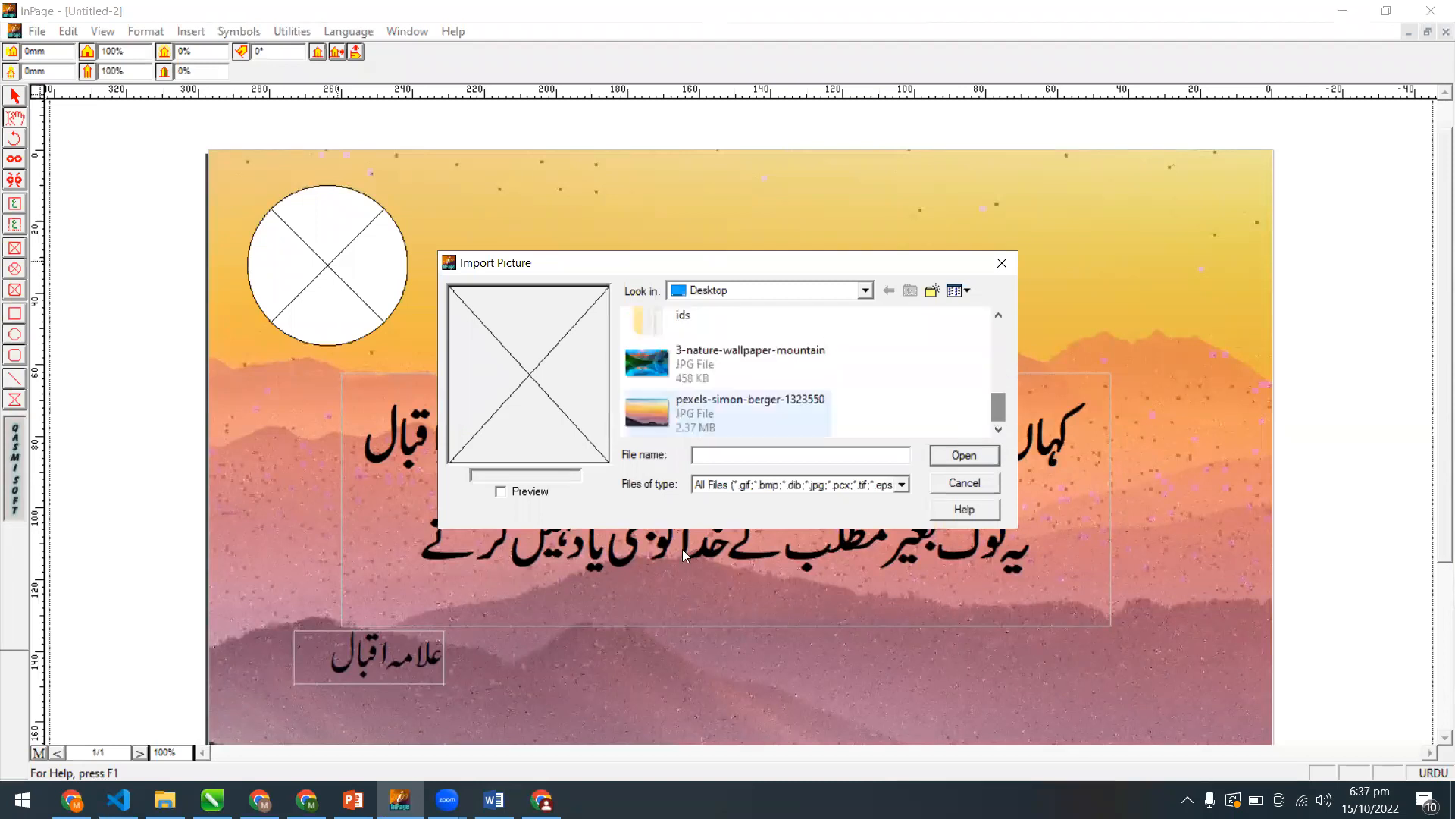
{"action": "left_click", "coordinate": [791, 486]}
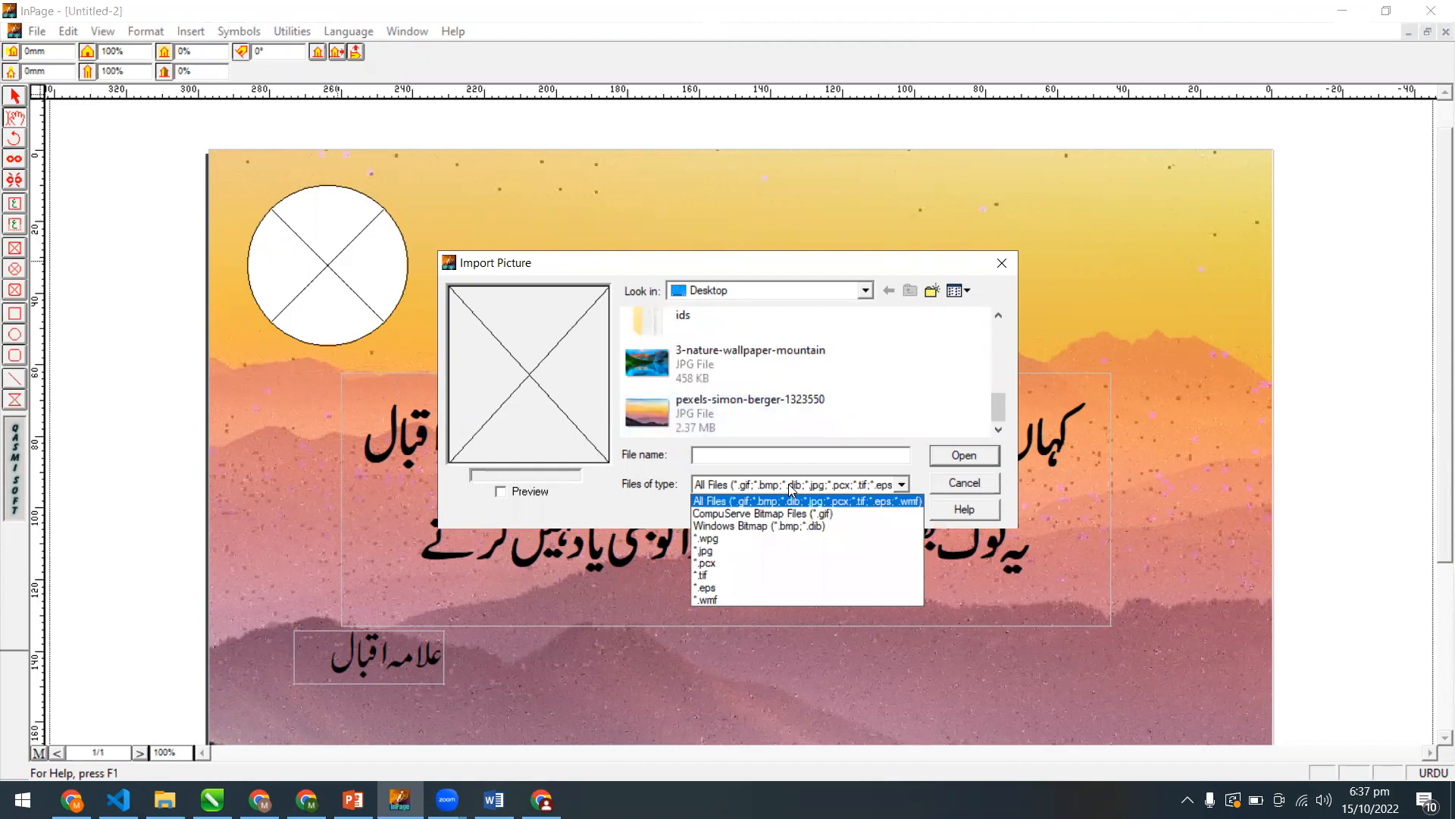
{"action": "left_click", "coordinate": [509, 584]}
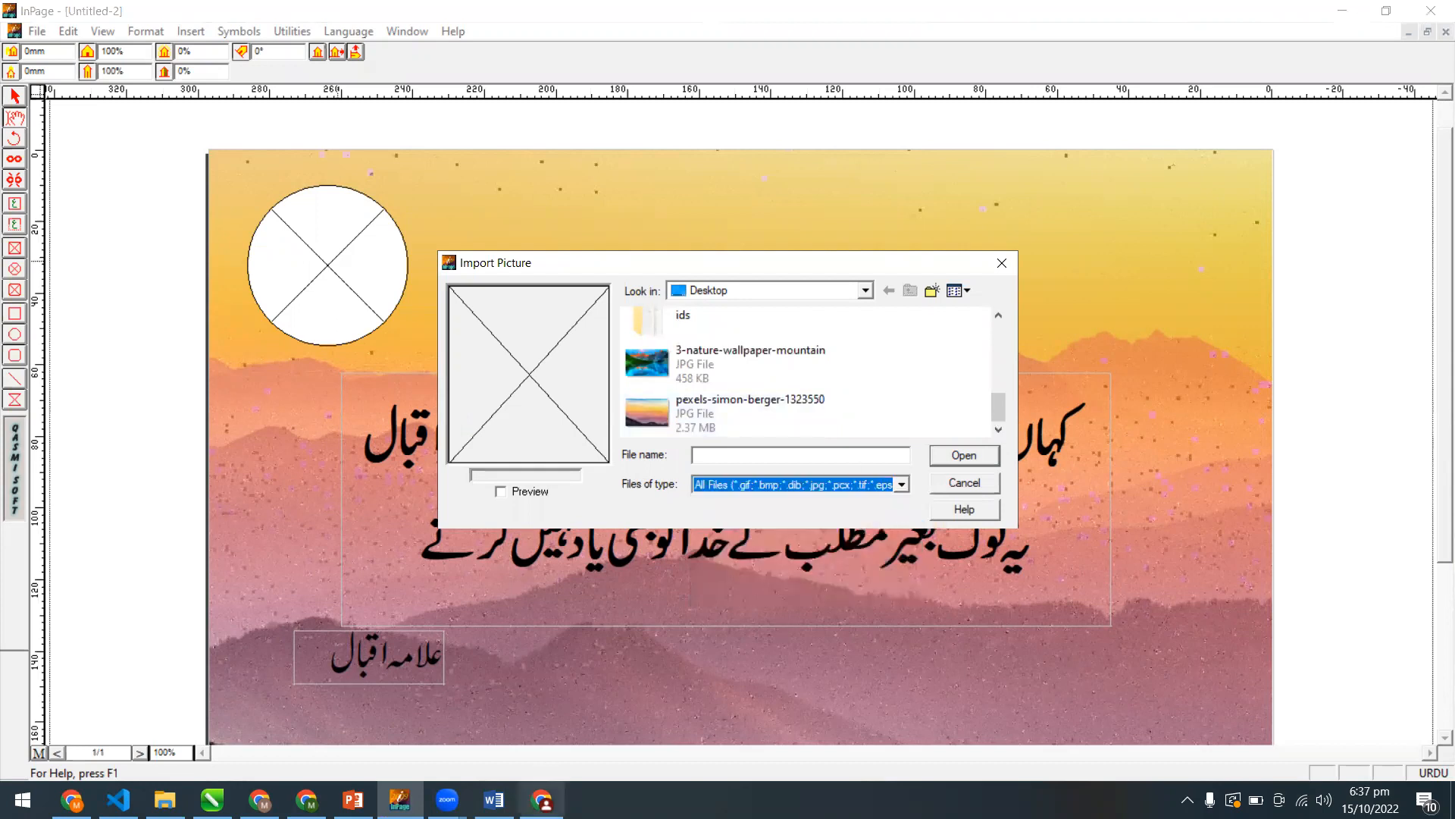
Switch to Chrome, open the second portrait (Pinterest) and save it to the Desktop as a JPEG image.
{"action": "left_click", "coordinate": [542, 800]}
{"action": "left_click", "coordinate": [333, 269]}
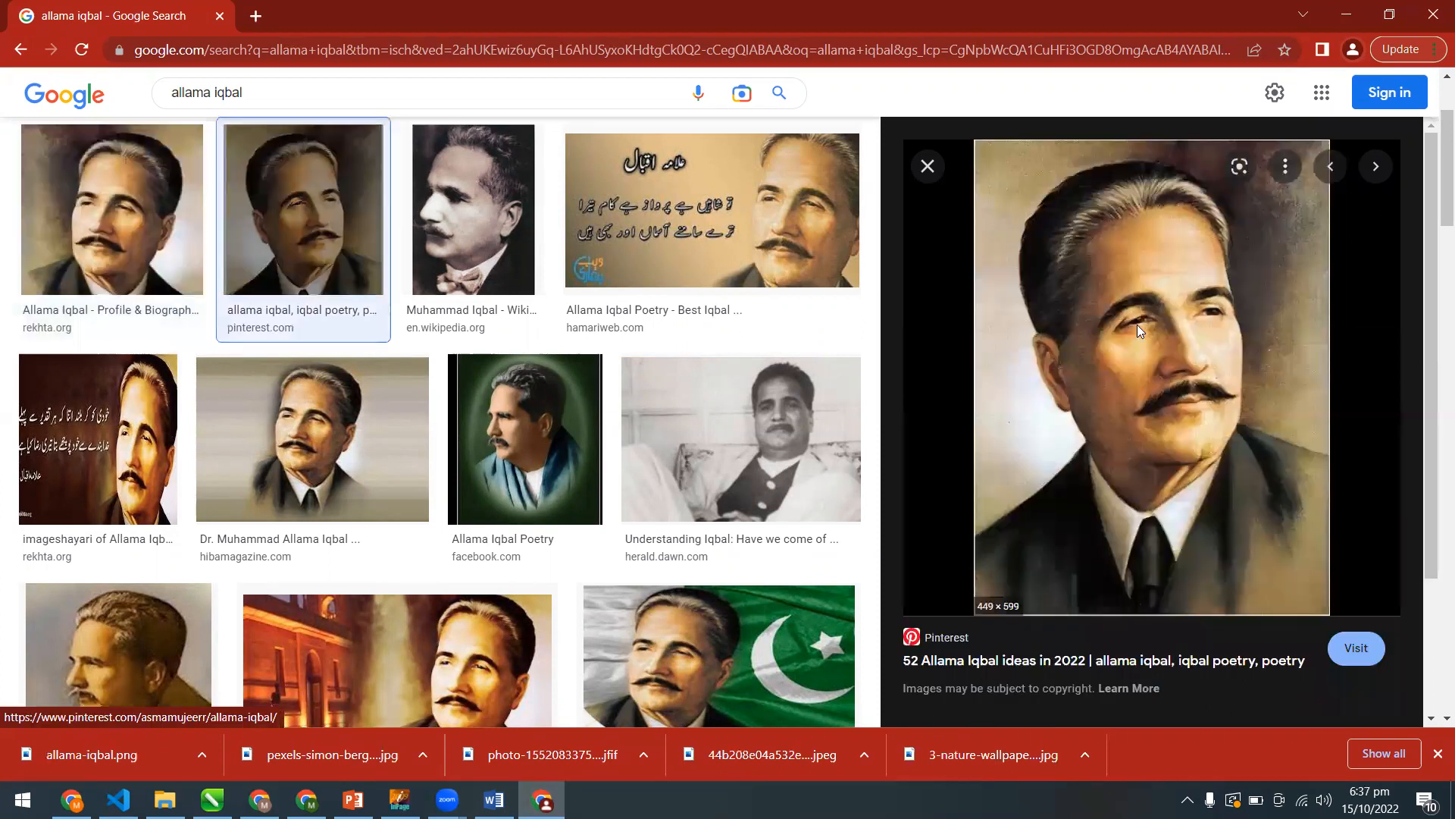
{"action": "right_click", "coordinate": [1137, 324]}
{"action": "left_click", "coordinate": [1205, 544]}
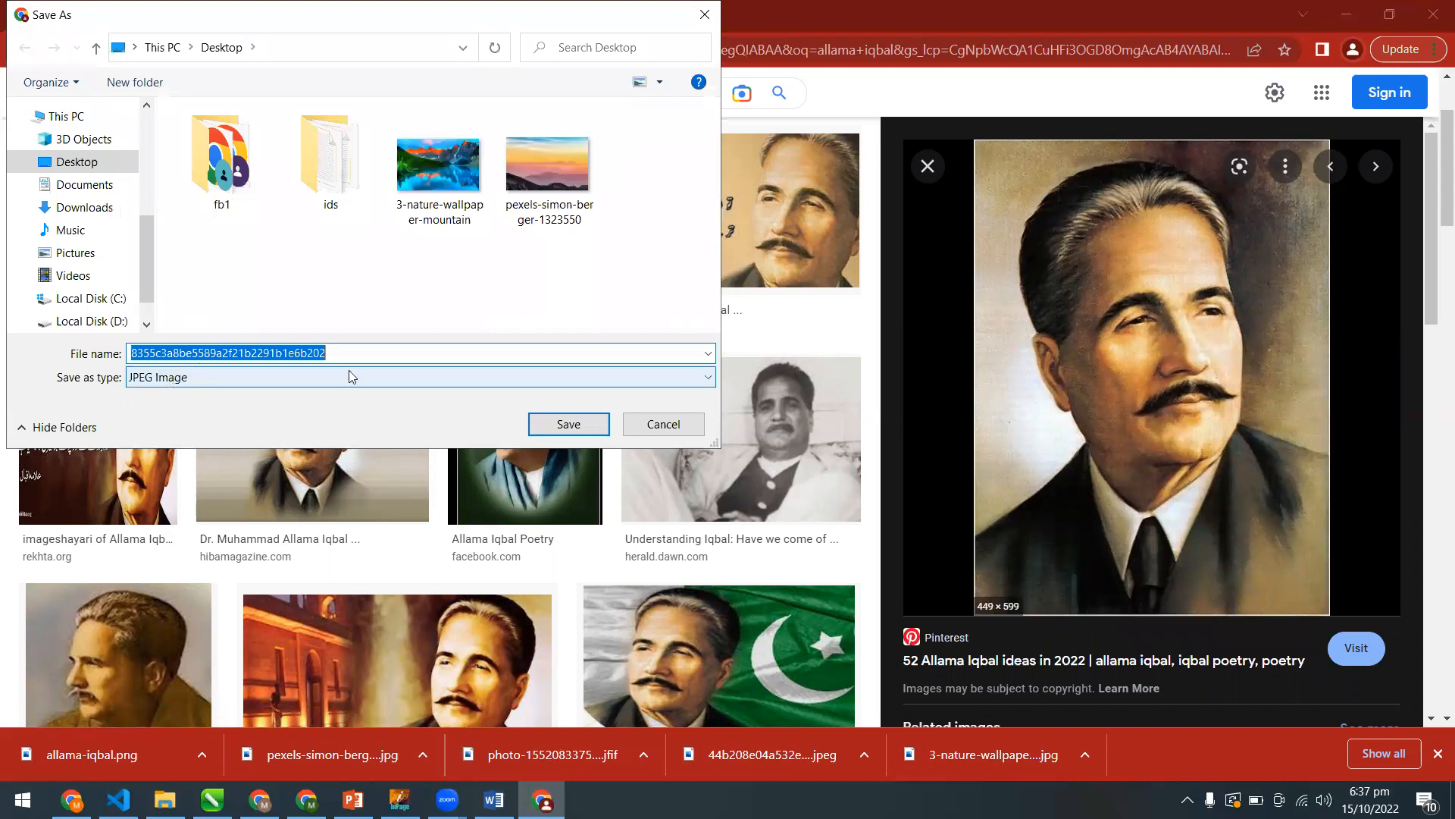
{"action": "left_click", "coordinate": [573, 434]}
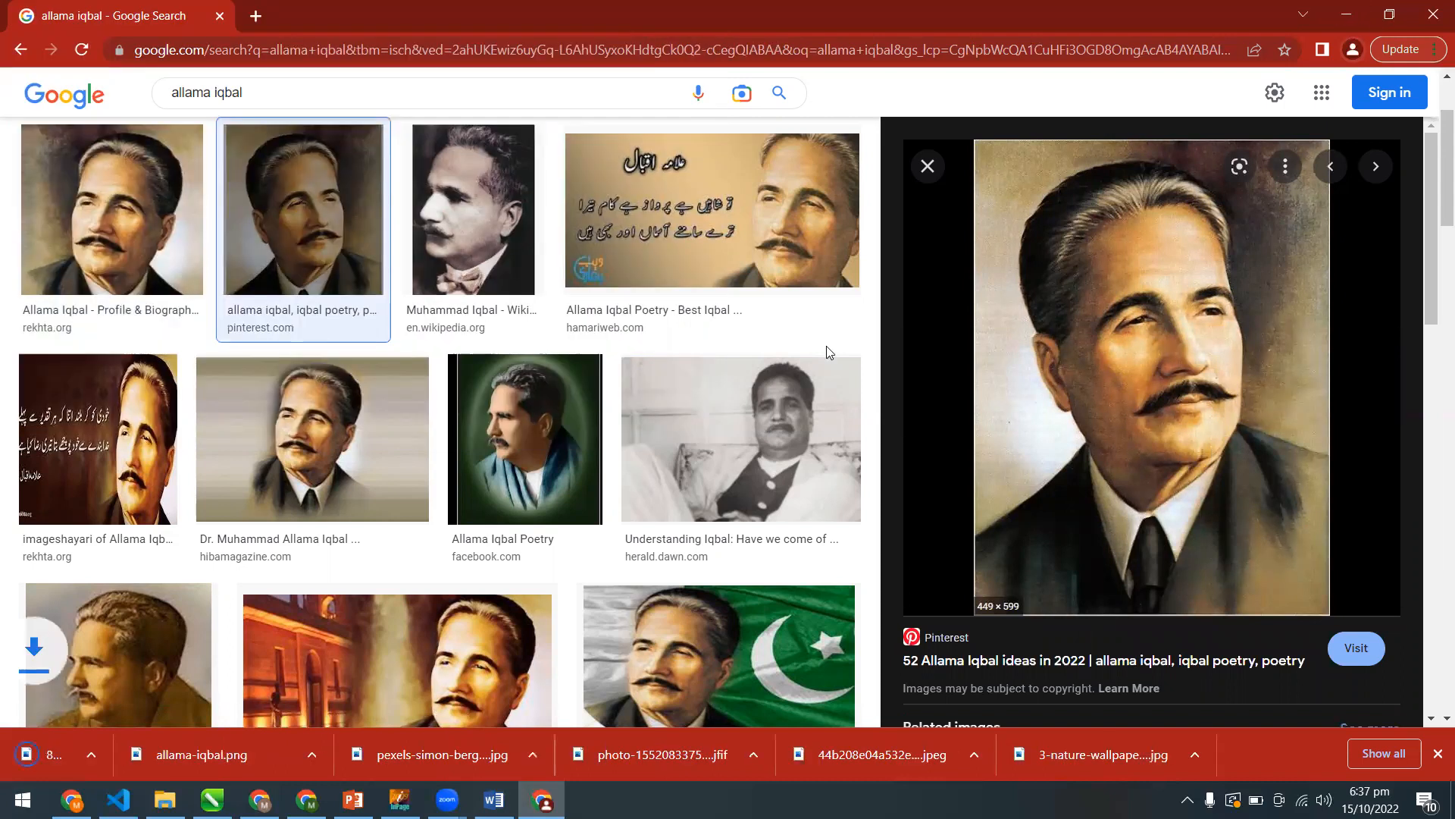
Switch back to InPage and import the saved JPG portrait into the circular frame.
{"action": "key", "text": "alt+Tab"}
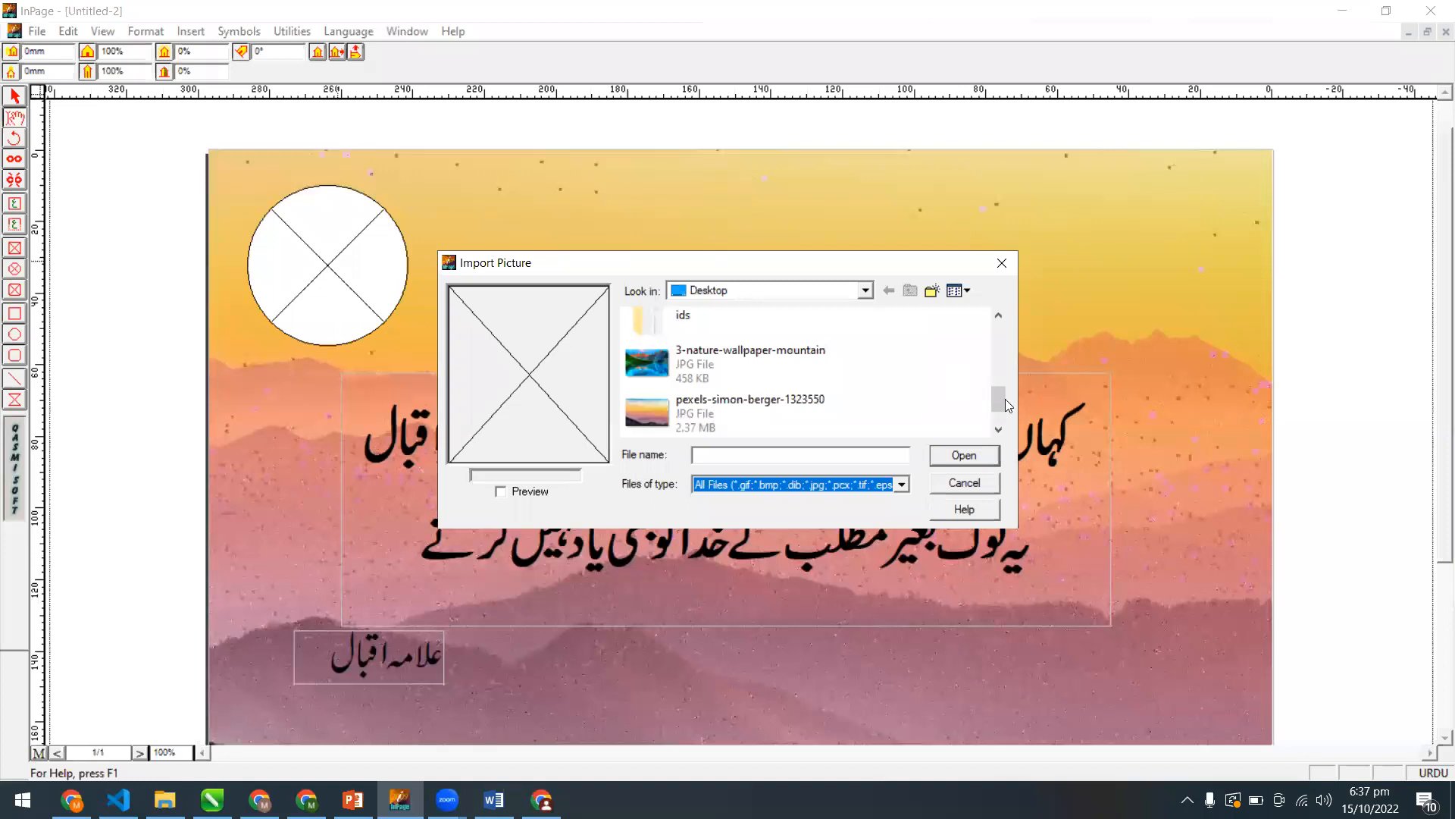
{"action": "scroll", "coordinate": [716, 413], "scroll_direction": "down", "scroll_amount": 1}
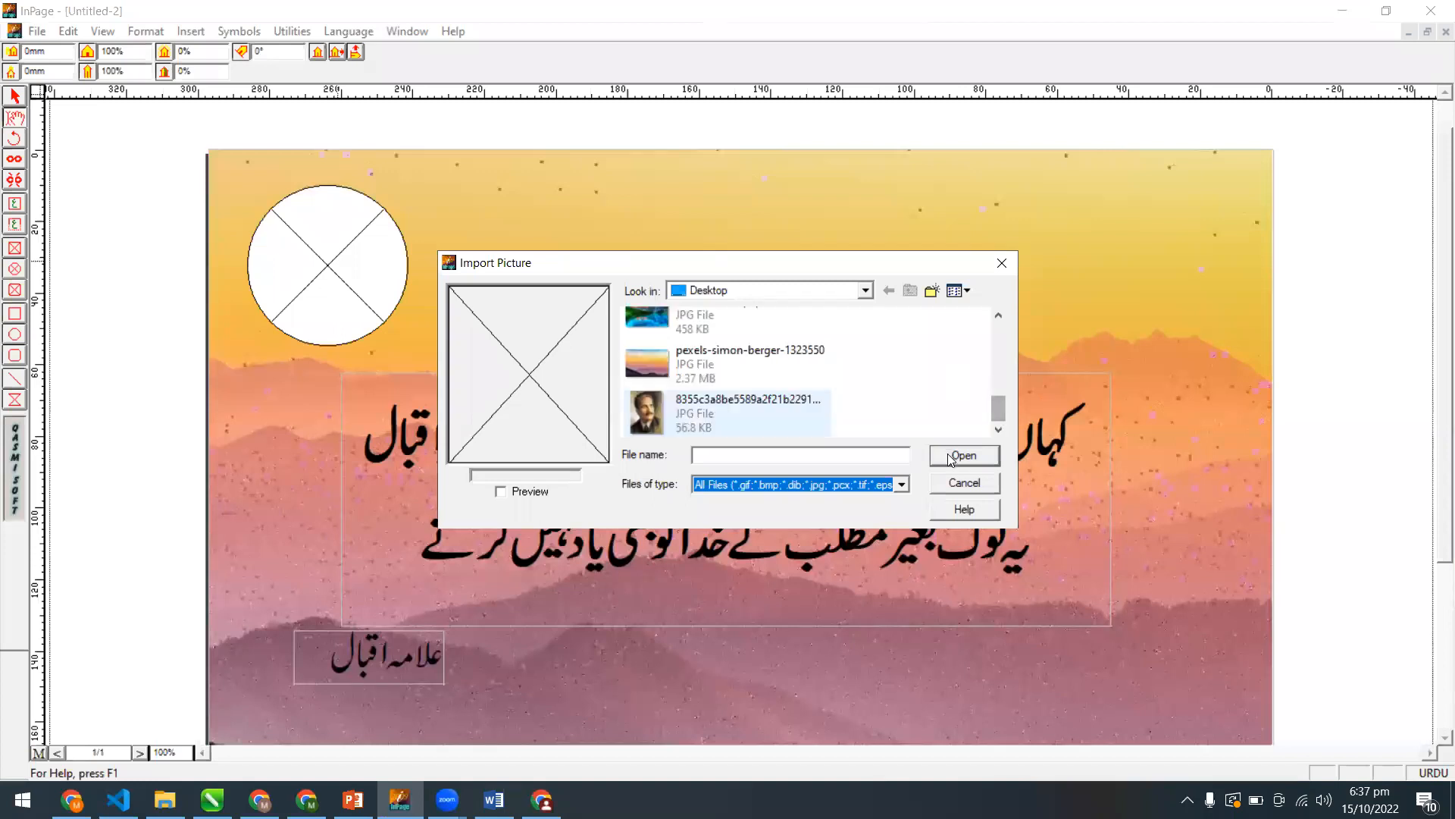
{"action": "left_click", "coordinate": [949, 458]}
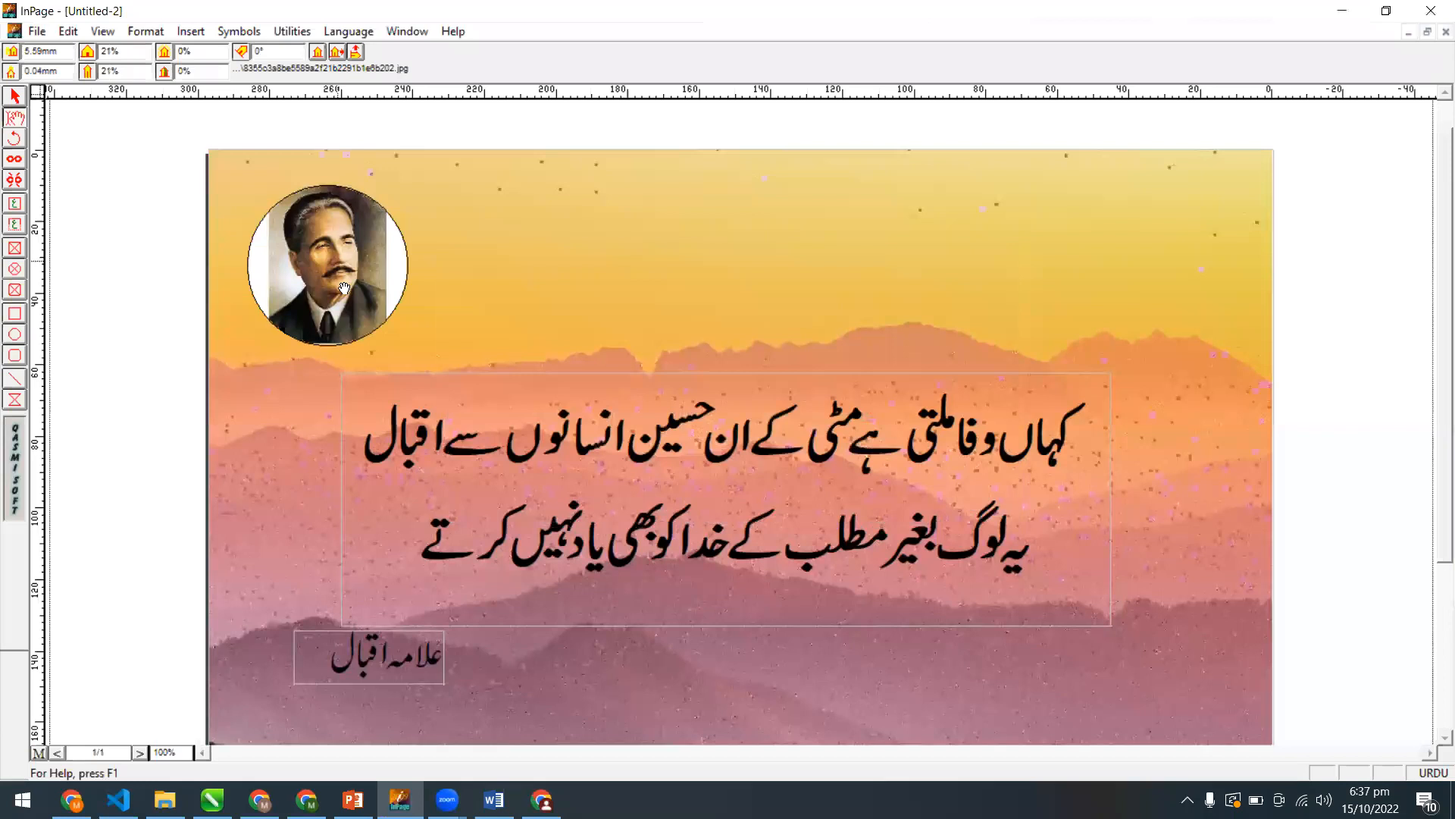
Scale the portrait inside the circular frame to 25% in both directions and shift it up and left.
{"action": "left_click_drag", "start_coordinate": [342, 270], "coordinate": [345, 273]}
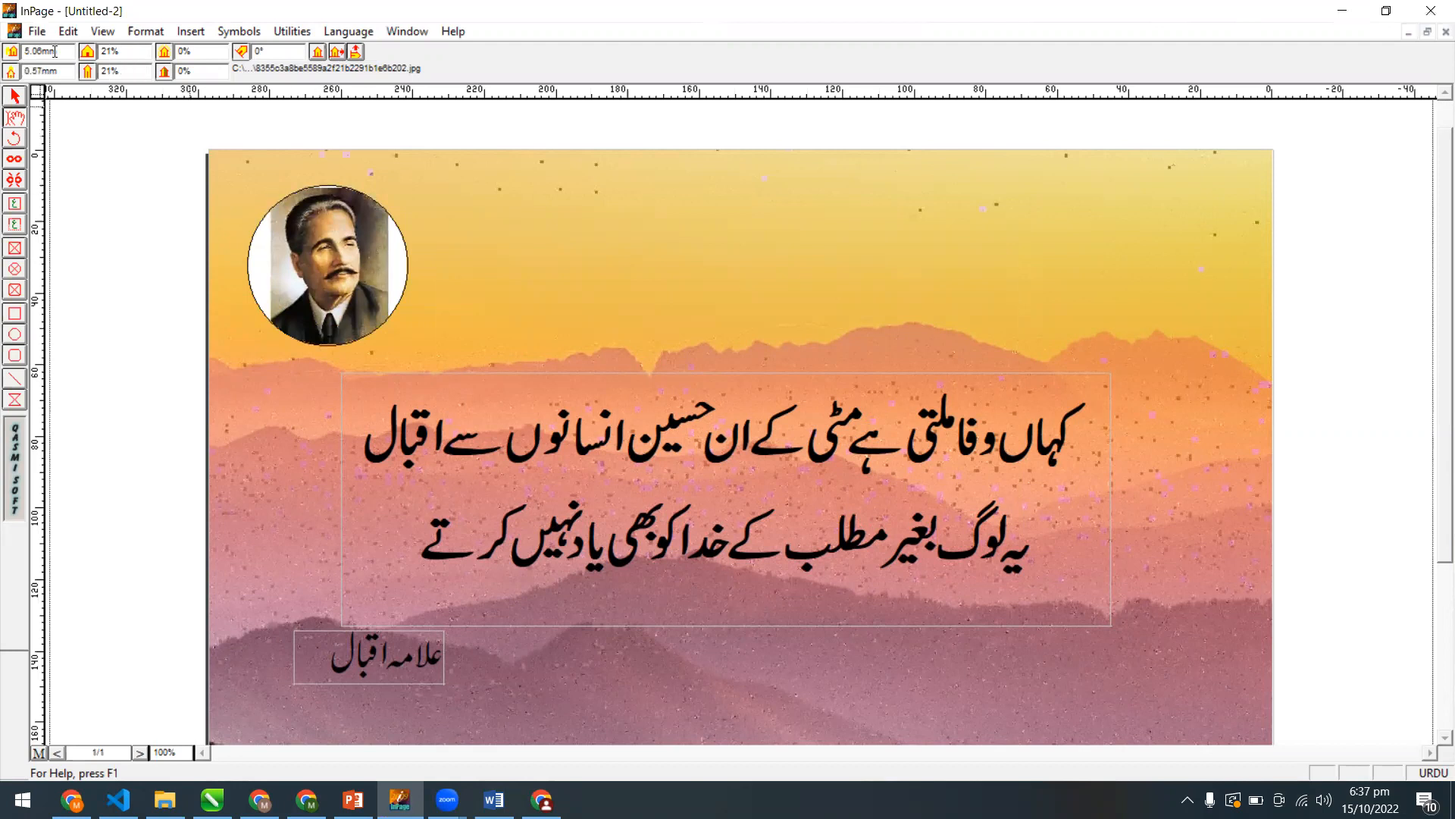
{"action": "key", "text": "Tab"}
{"action": "type", "text": "25"}
{"action": "key", "text": "Tab"}
{"action": "type", "text": "25"}
{"action": "key", "text": "Return"}
{"action": "mouse_move", "coordinate": [361, 290]}
{"action": "left_mouse_down"}
{"action": "mouse_move", "coordinate": [382, 281]}
{"action": "mouse_move", "coordinate": [341, 277]}
{"action": "left_mouse_up"}
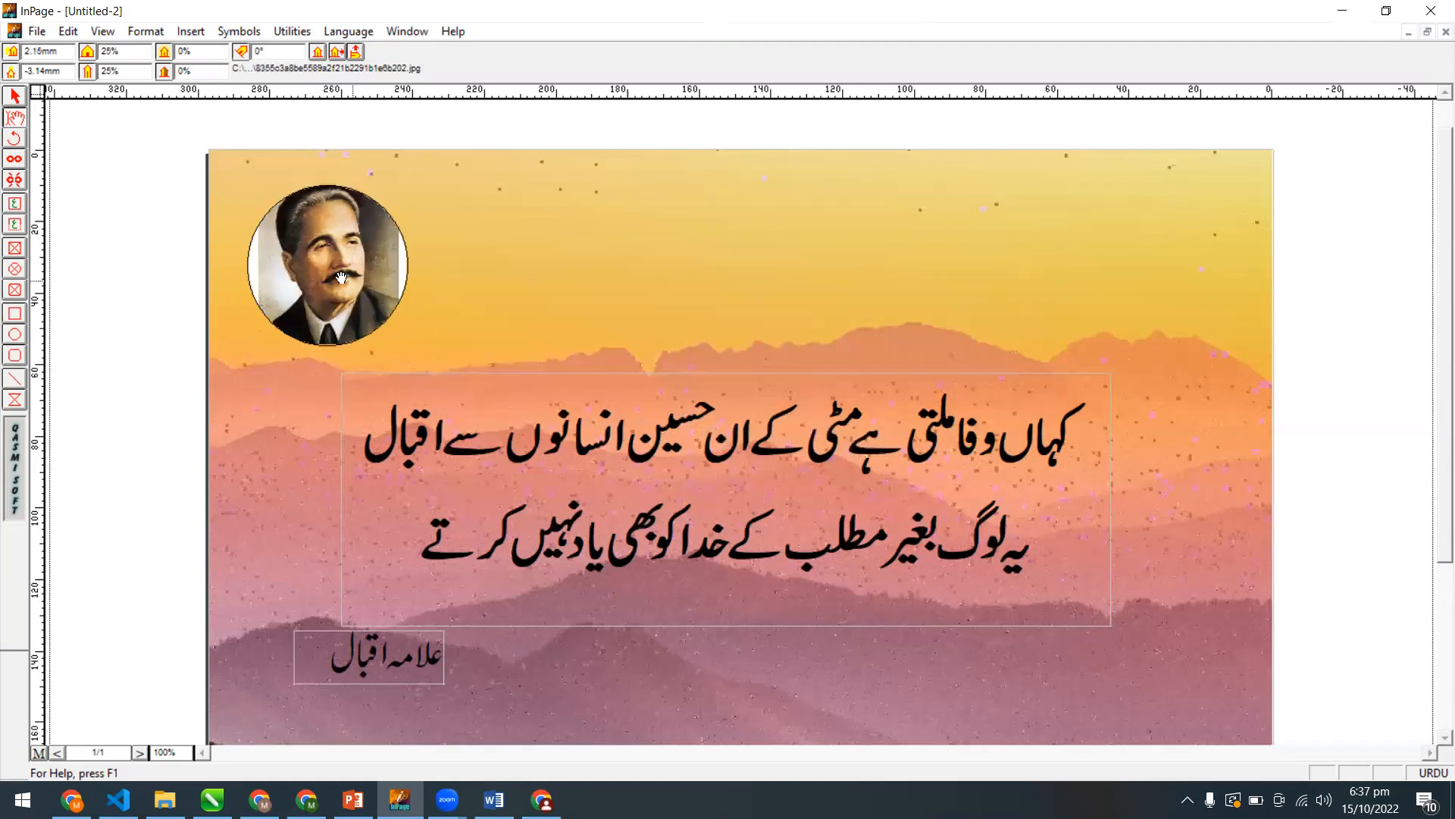
Set the portrait's horizontal and vertical scale to 30% and reposition it so the face fills the circular frame.
{"action": "left_click_drag", "start_coordinate": [124, 51], "coordinate": [78, 51]}
{"action": "type", "text": "30"}
{"action": "key", "text": "Tab"}
{"action": "type", "text": "30"}
{"action": "key", "text": "Return"}
{"action": "left_click_drag", "start_coordinate": [339, 265], "coordinate": [356, 272]}
Move the circular portrait to the upper right of the sky, above the right end of the couplet.
{"action": "left_click", "coordinate": [14, 96]}
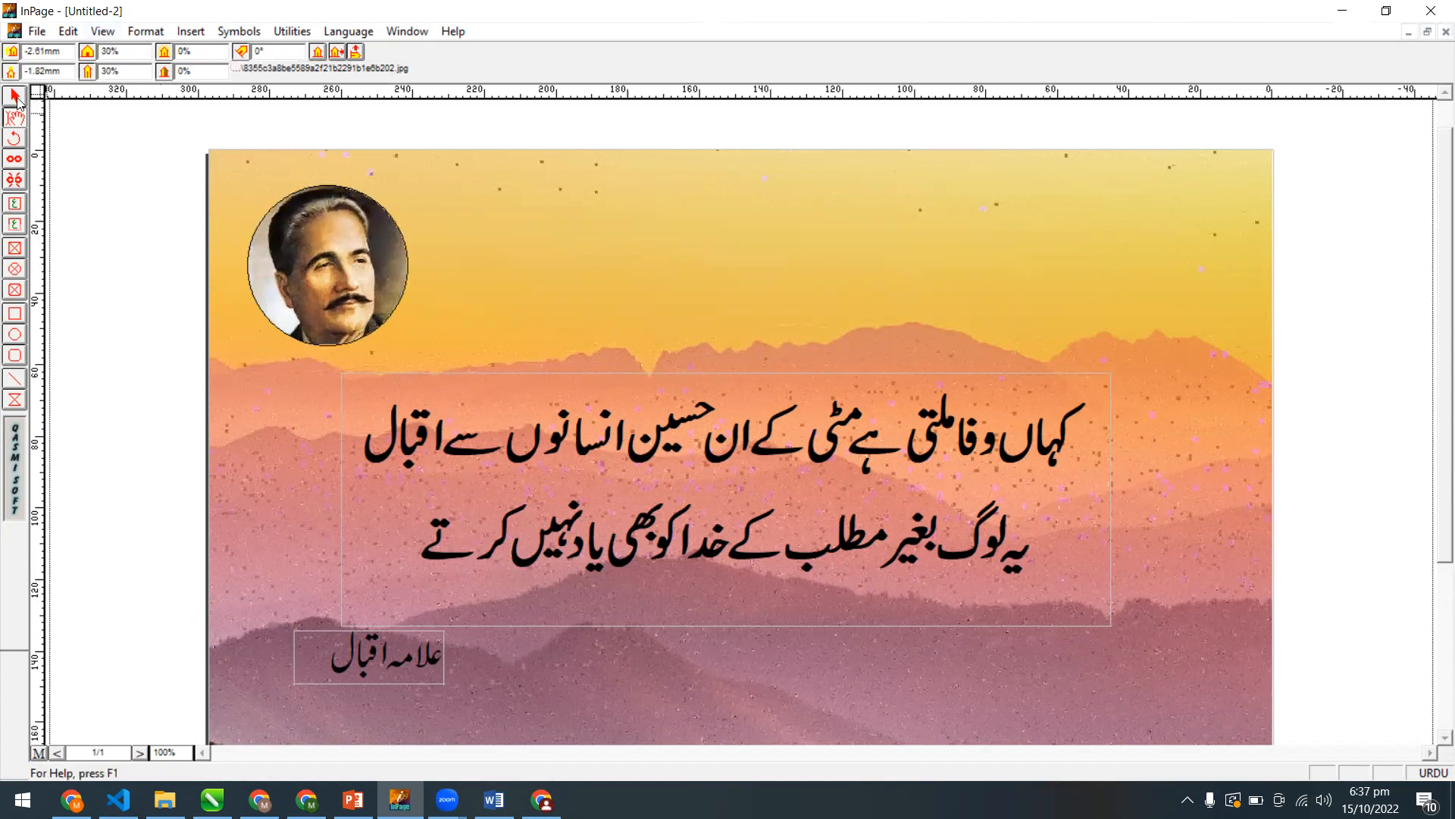
{"action": "left_click", "coordinate": [343, 329]}
{"action": "left_click_drag", "start_coordinate": [835, 352], "coordinate": [1165, 311]}
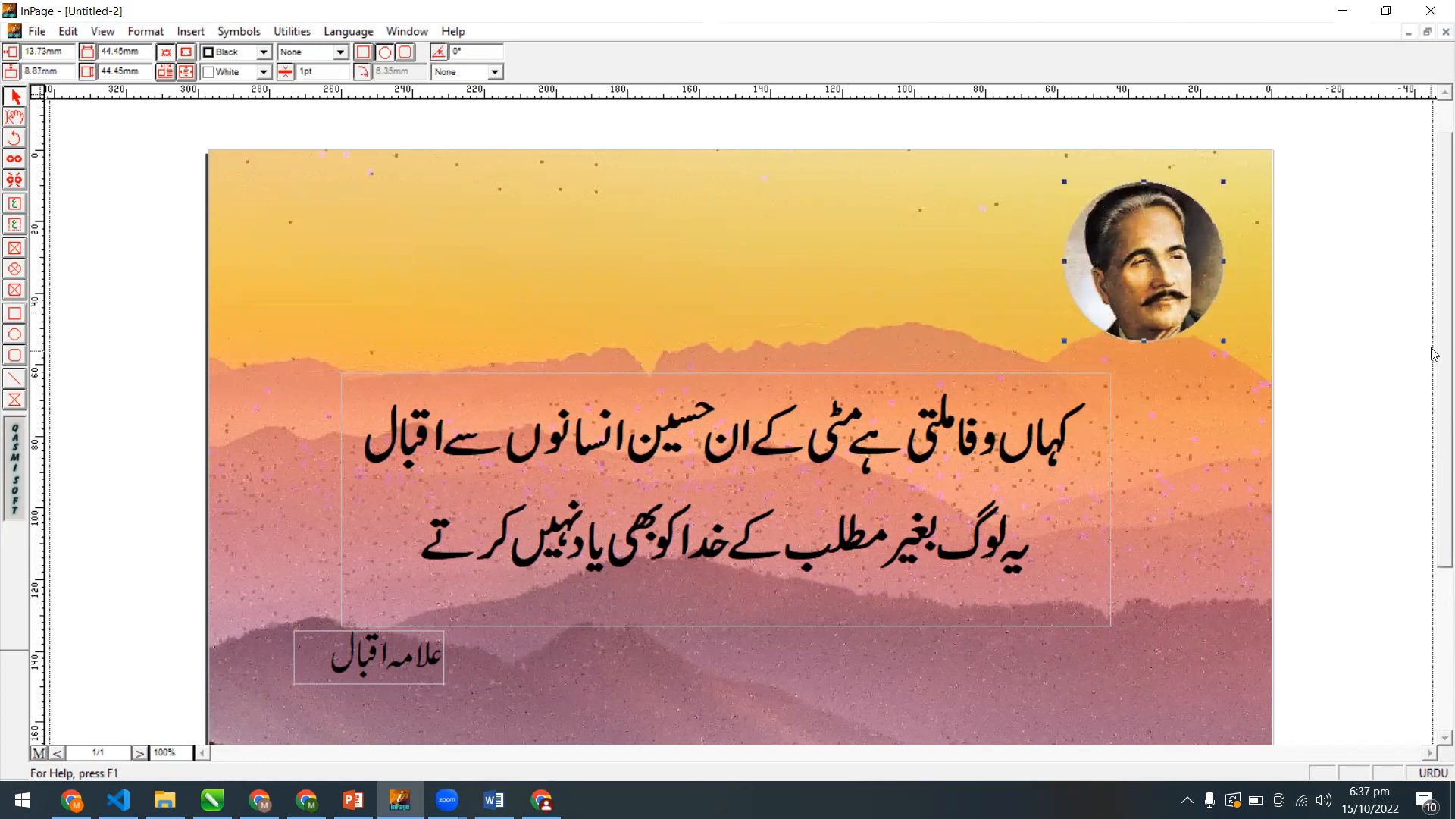
{"action": "scroll", "coordinate": [1140, 331], "scroll_direction": "down", "scroll_amount": 1}
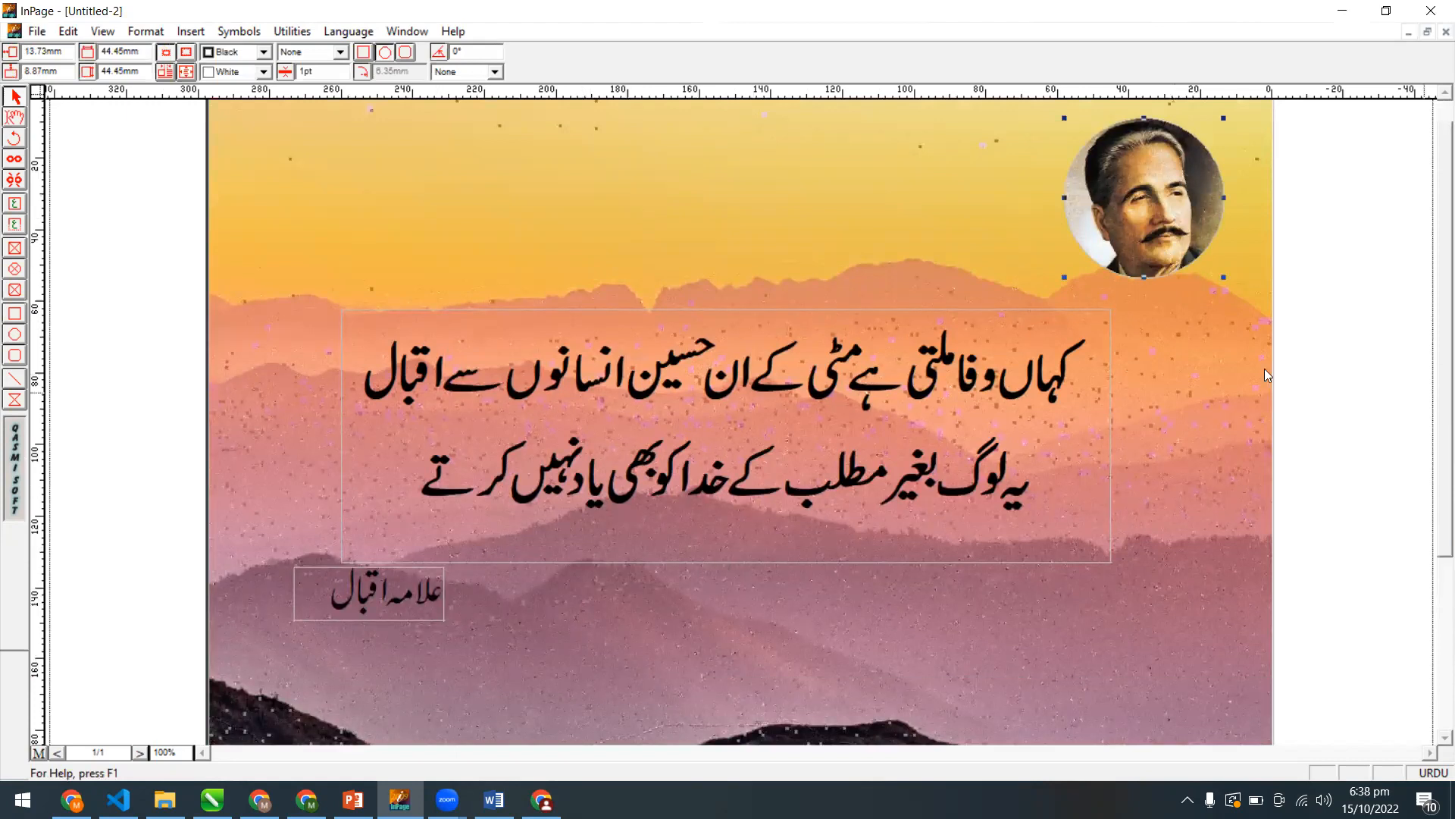
{"action": "scroll", "coordinate": [1153, 402], "scroll_direction": "up", "scroll_amount": 1}
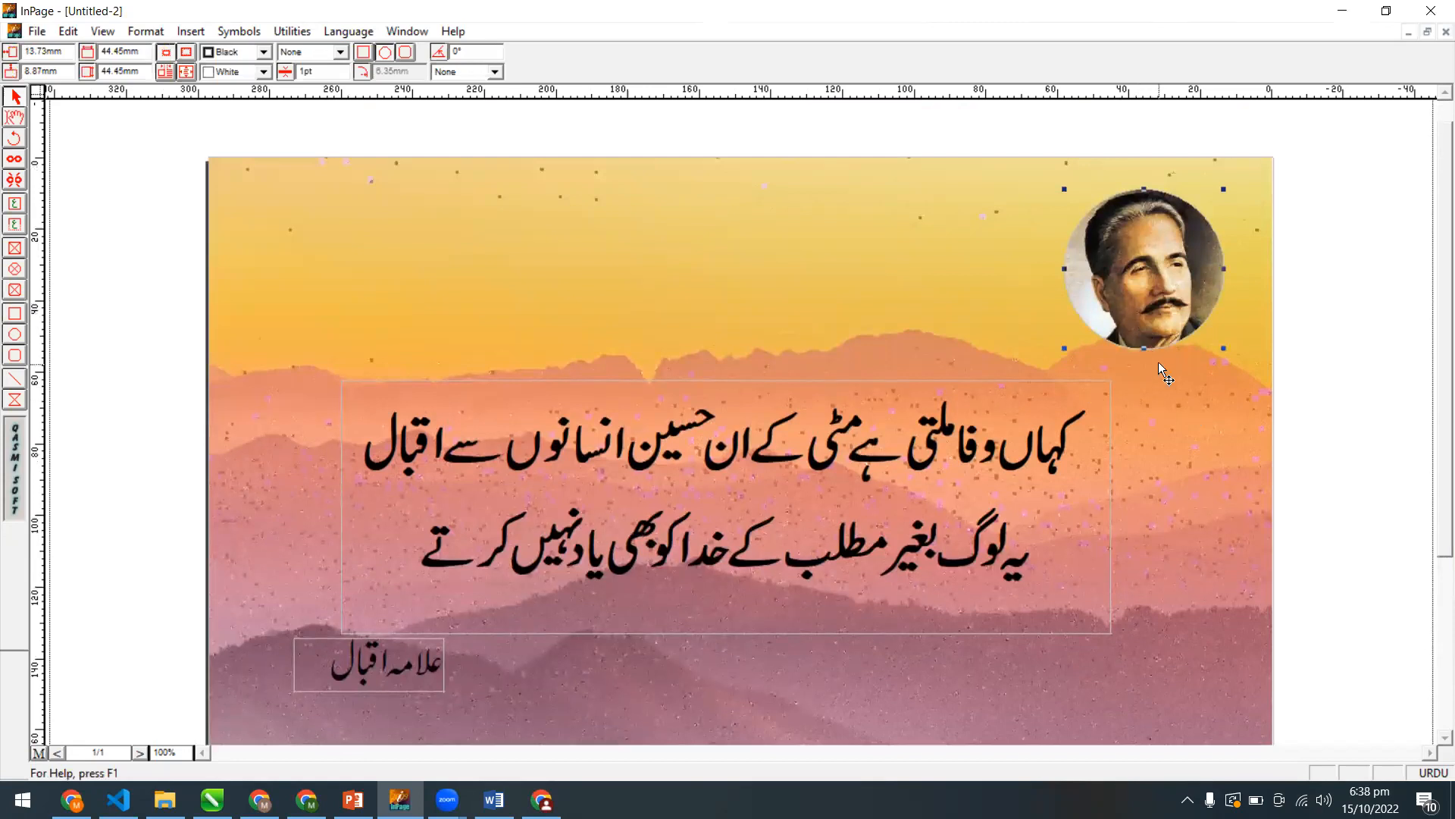
{"action": "left_click_drag", "start_coordinate": [1162, 311], "coordinate": [1165, 307]}
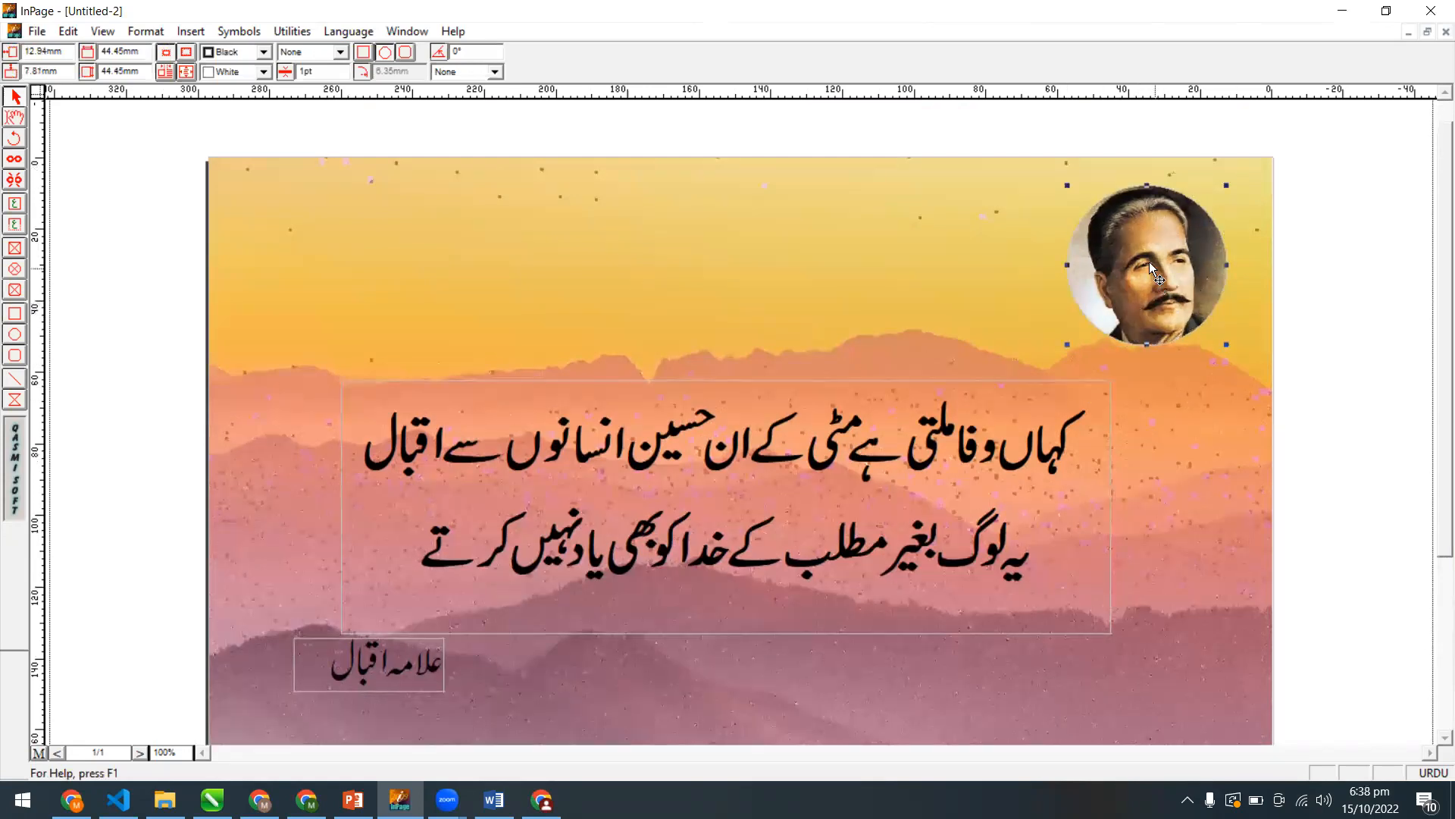
Draw a rounded-corner picture frame about 62 by 38 mm in the upper left of the sky.
{"action": "left_click", "coordinate": [14, 290]}
{"action": "left_click_drag", "start_coordinate": [285, 210], "coordinate": [512, 350]}
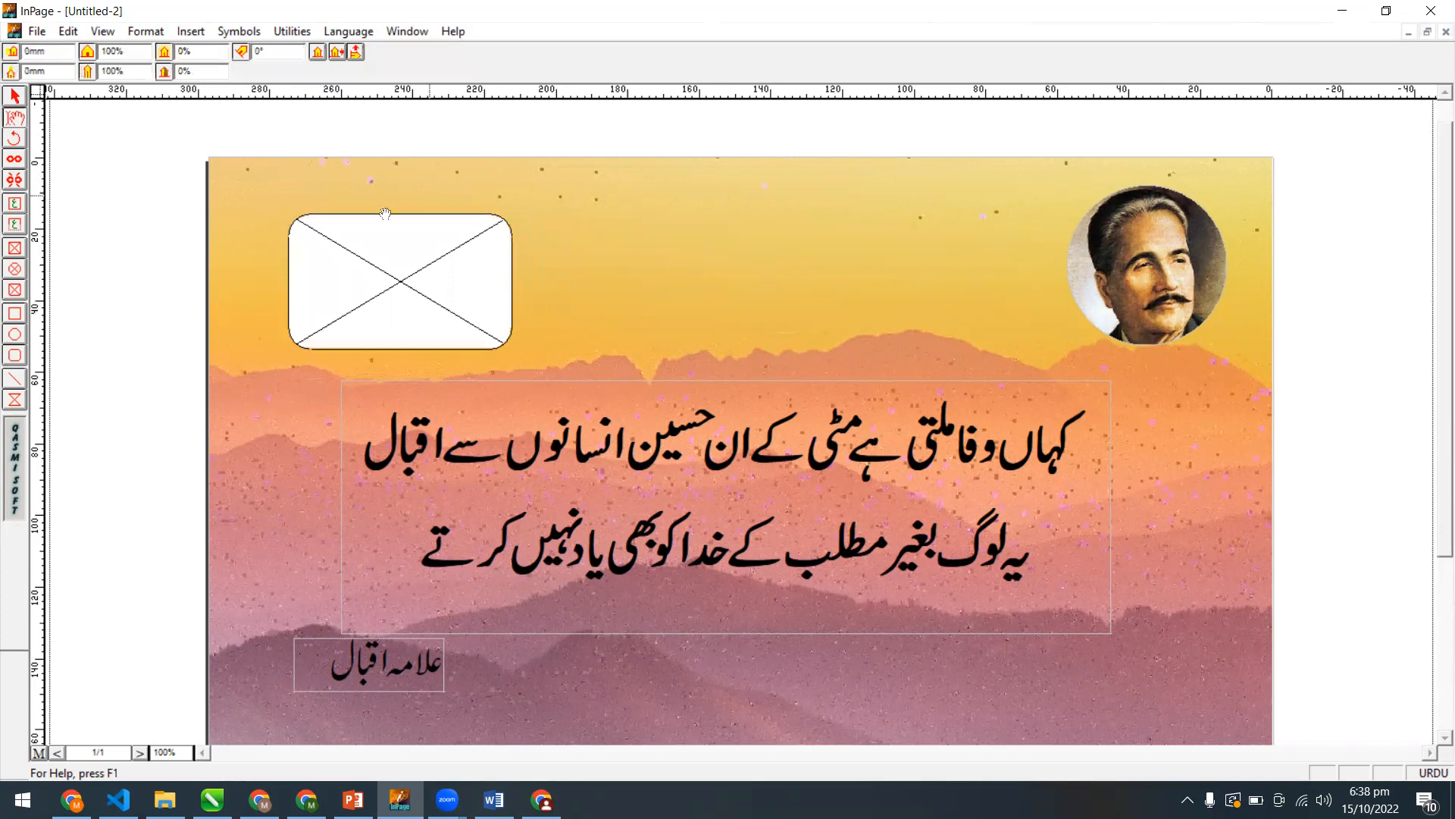
{"action": "left_click", "coordinate": [15, 96]}
{"action": "left_click", "coordinate": [385, 279]}
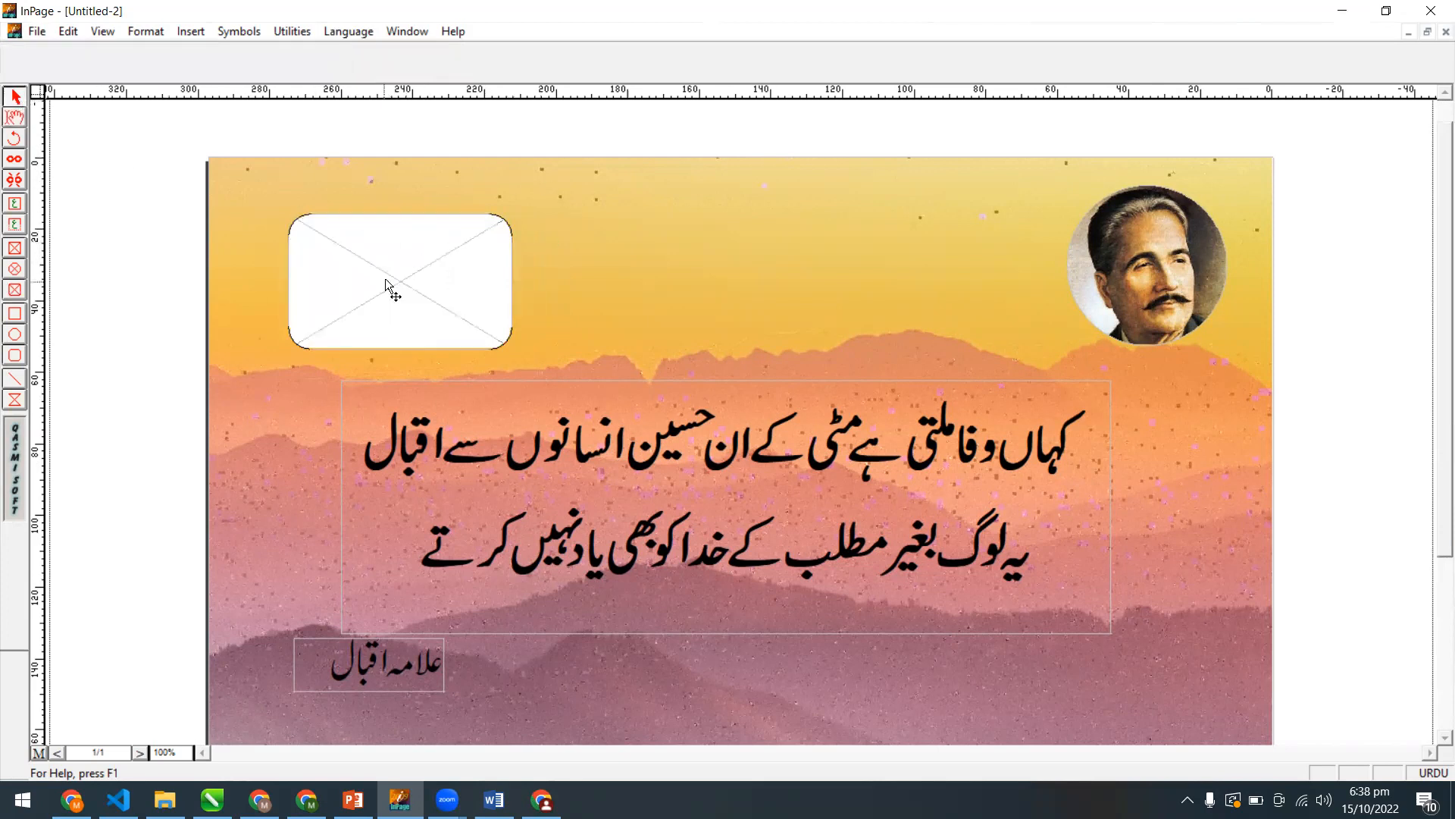
Import the Desktop picture "3-nature-wallpaper-mountain" into the rounded-corner frame.
{"action": "double_click", "coordinate": [299, 247]}
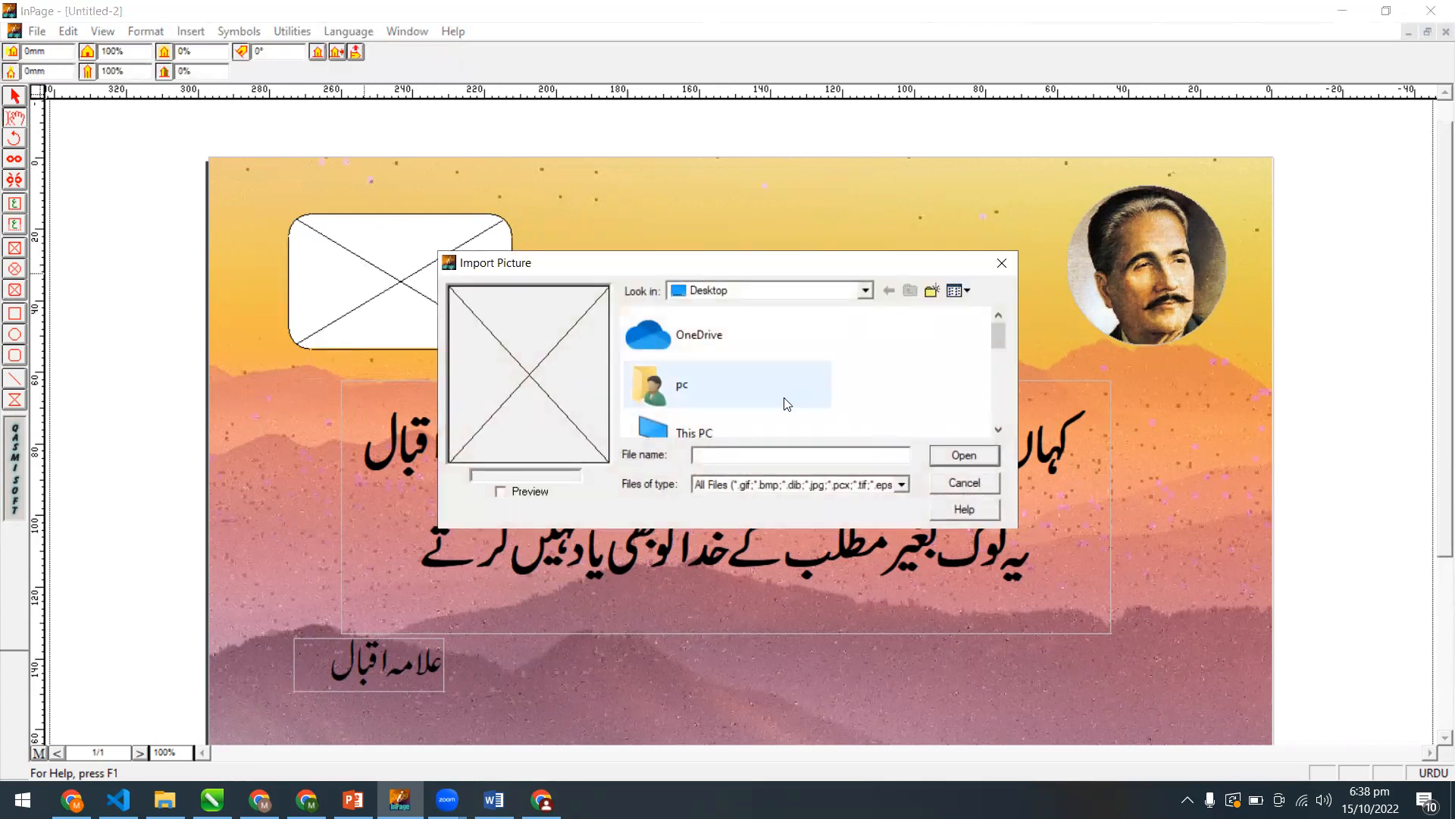
{"action": "scroll", "coordinate": [915, 422], "scroll_direction": "down", "scroll_amount": 5}
{"action": "scroll", "coordinate": [916, 422], "scroll_direction": "up", "scroll_amount": 1}
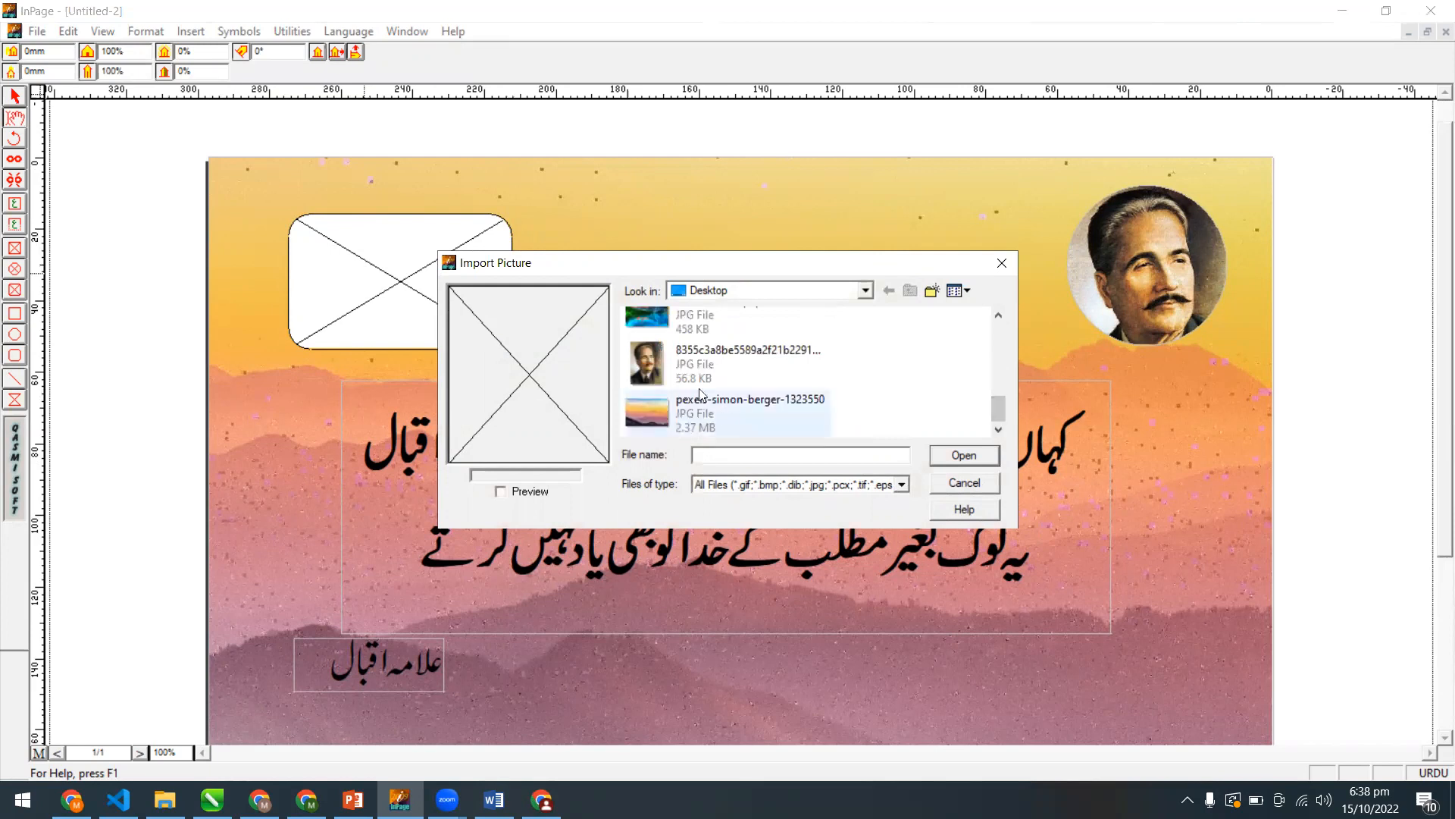
{"action": "left_click", "coordinate": [724, 332]}
{"action": "left_click", "coordinate": [955, 454]}
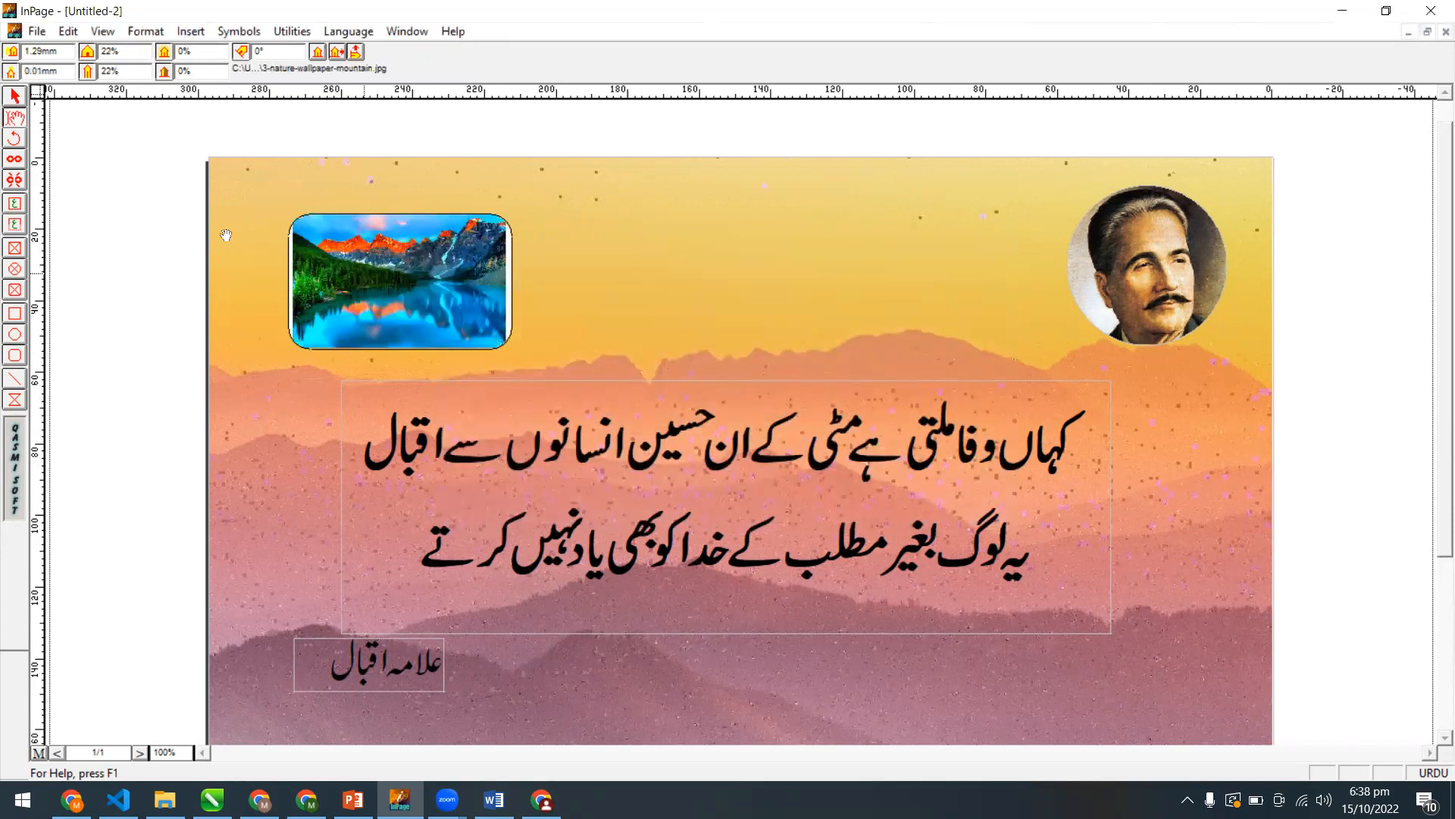
Shift the couplet's text box slightly right and down on the page.
{"action": "left_click", "coordinate": [14, 97]}
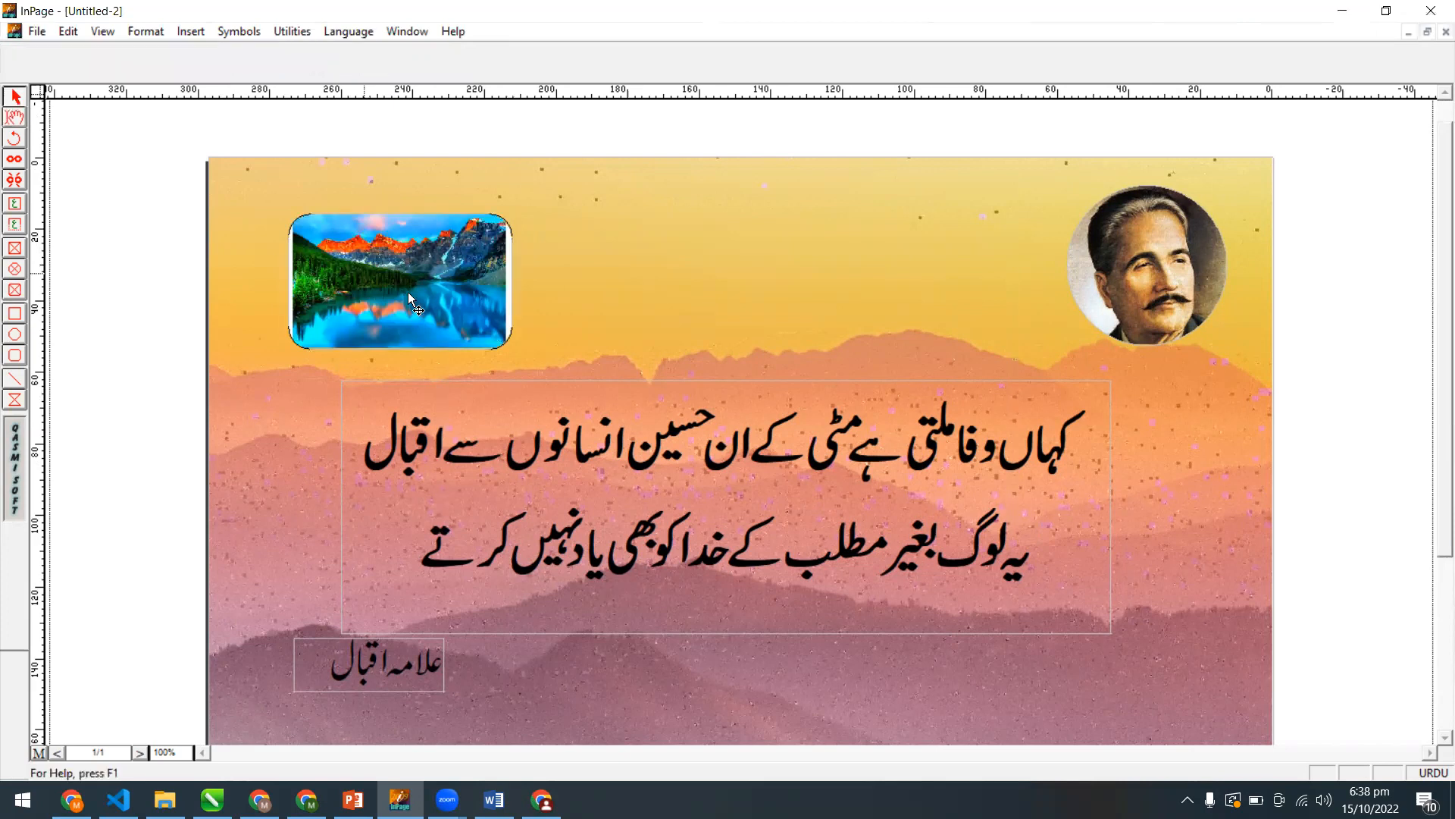
{"action": "left_click", "coordinate": [408, 293]}
{"action": "left_click", "coordinate": [741, 502]}
{"action": "left_click_drag", "start_coordinate": [726, 461], "coordinate": [437, 329]}
{"action": "left_click_drag", "start_coordinate": [561, 368], "coordinate": [697, 475]}
Enlarge the rounded-corner picture frame to about 121 by 61 mm and move it to the top centre of the sky.
{"action": "left_click", "coordinate": [489, 348]}
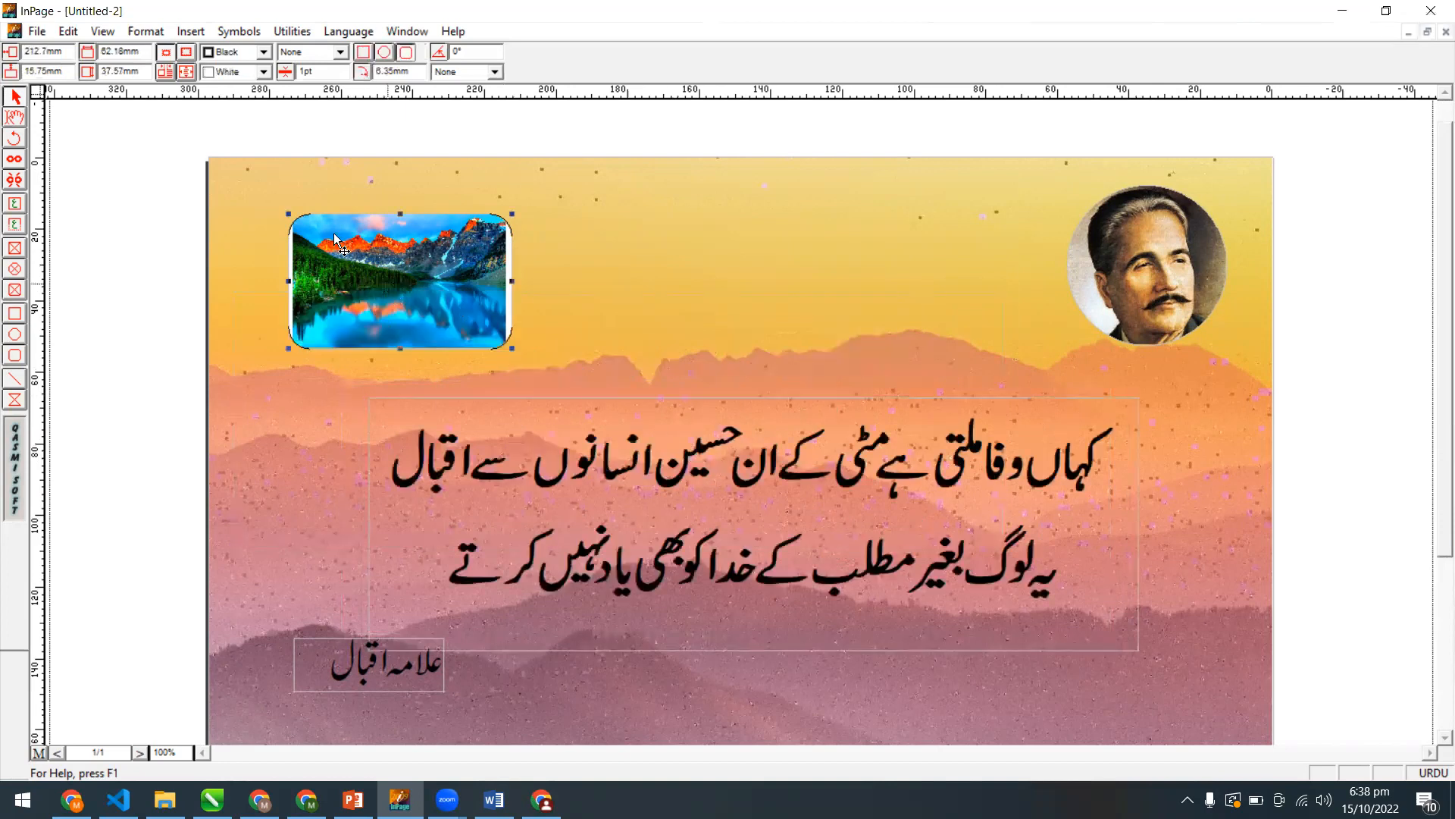
{"action": "left_click", "coordinate": [513, 349]}
{"action": "left_click", "coordinate": [645, 371]}
{"action": "left_click_drag", "start_coordinate": [644, 372], "coordinate": [834, 325]}
Move the couplet's text box further down and shift the rounded-corner frame slightly right and down above it.
{"action": "left_click_drag", "start_coordinate": [881, 440], "coordinate": [898, 495]}
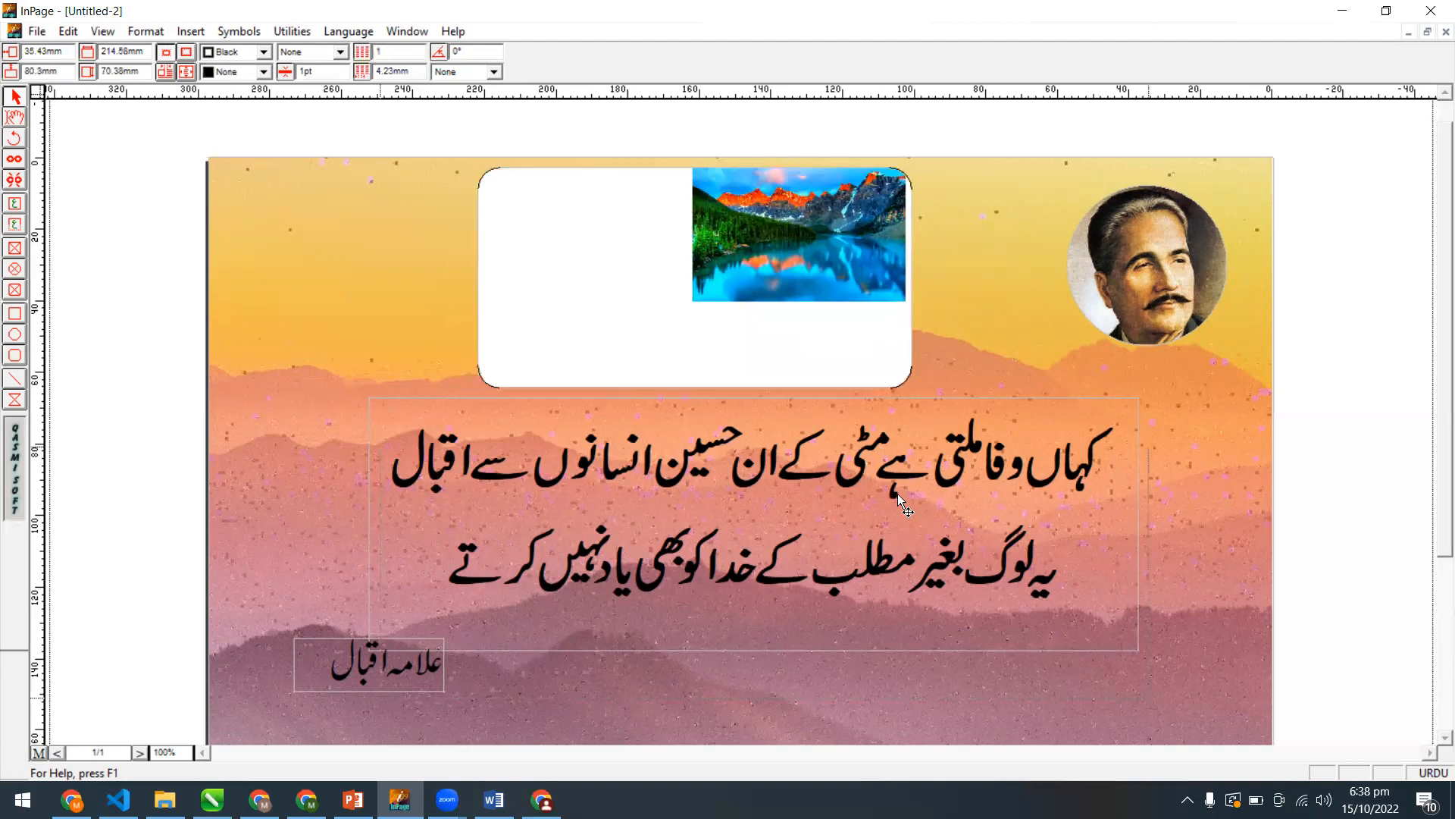
{"action": "left_click", "coordinate": [790, 283]}
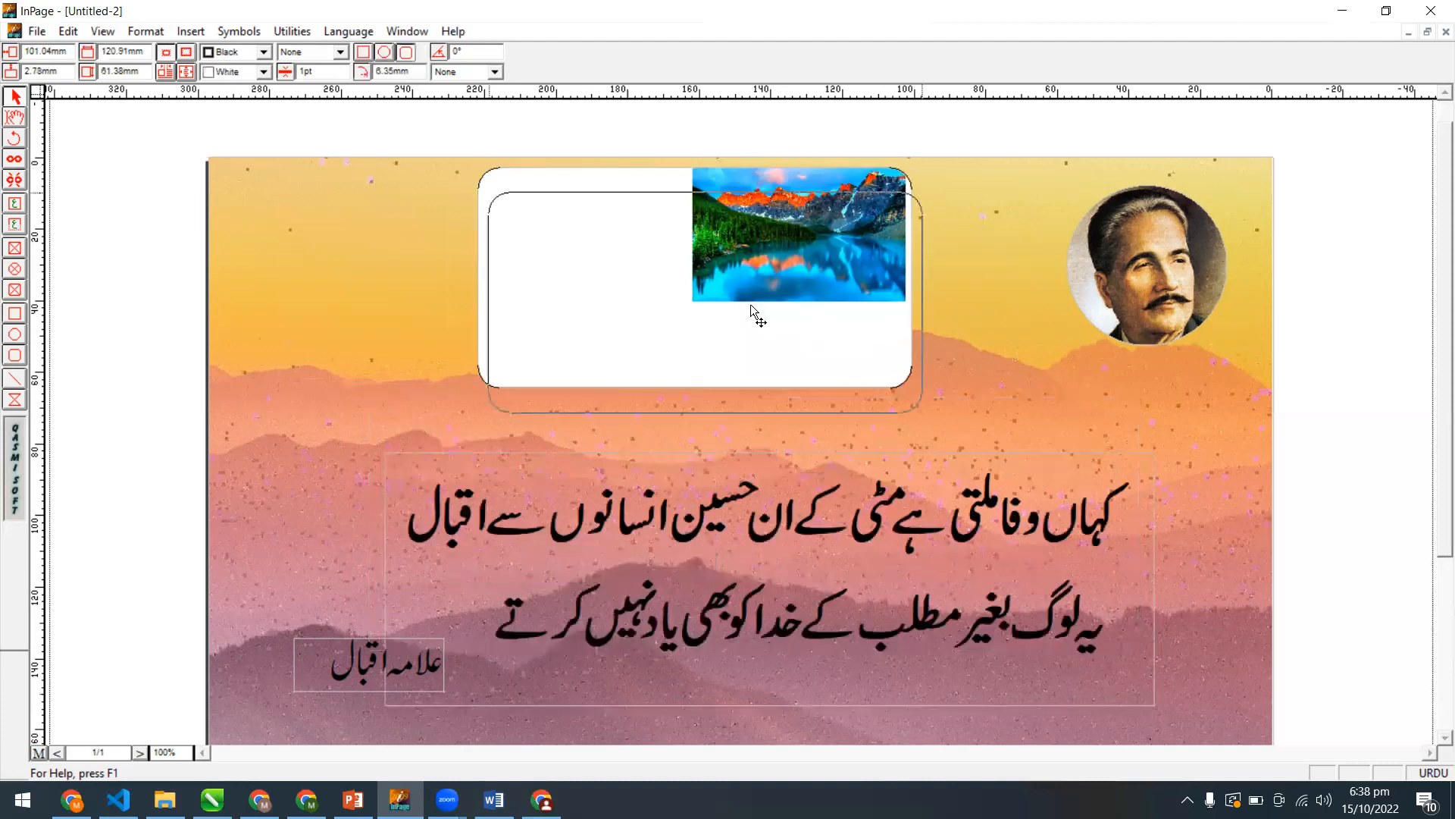
{"action": "left_click_drag", "start_coordinate": [750, 303], "coordinate": [777, 332]}
Reposition the mountain picture inside the rounded-corner frame so it sits near the frame's centre.
{"action": "left_click", "coordinate": [23, 120]}
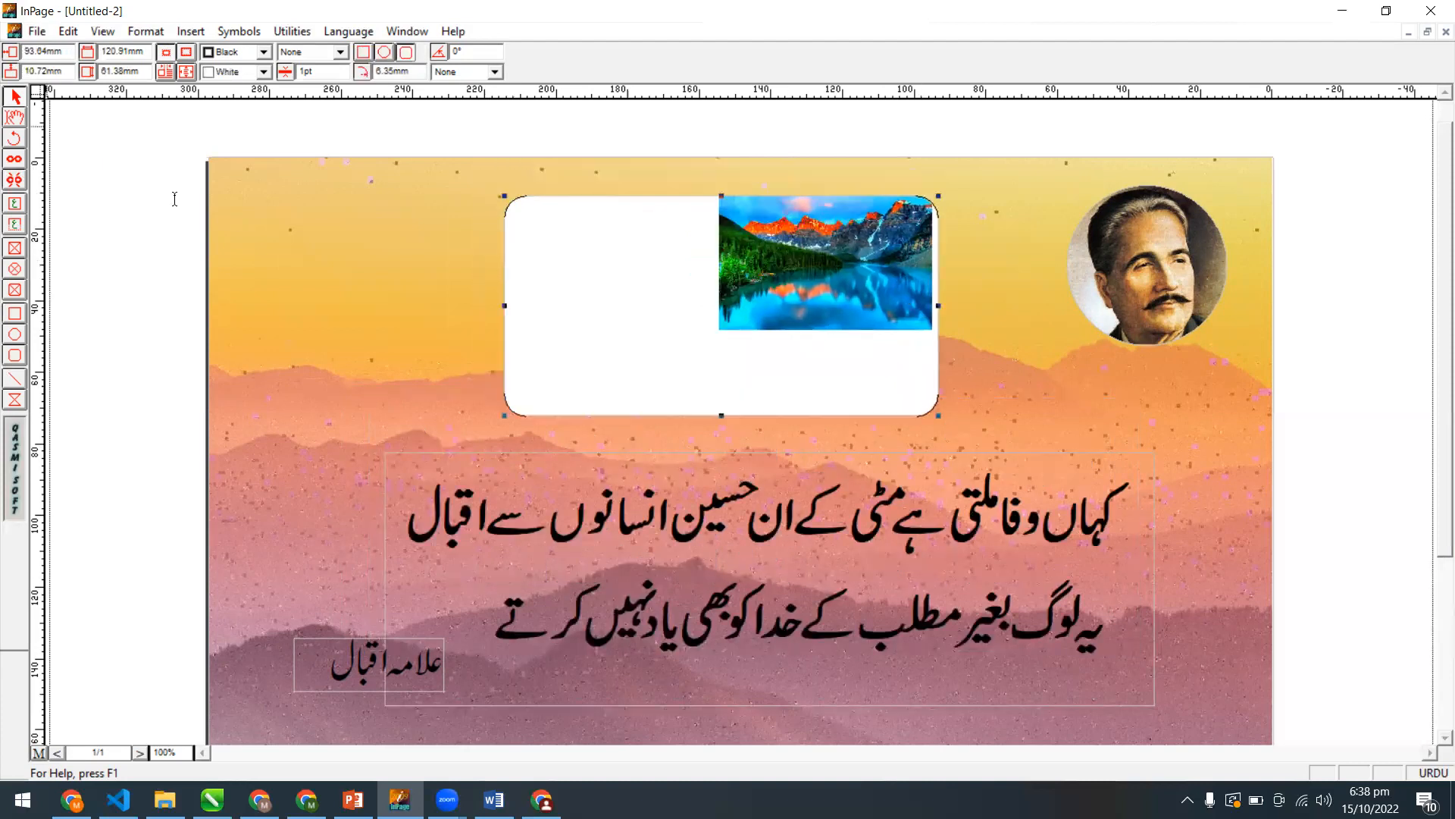
{"action": "left_click", "coordinate": [842, 311]}
{"action": "left_click_drag", "start_coordinate": [773, 345], "coordinate": [711, 320]}
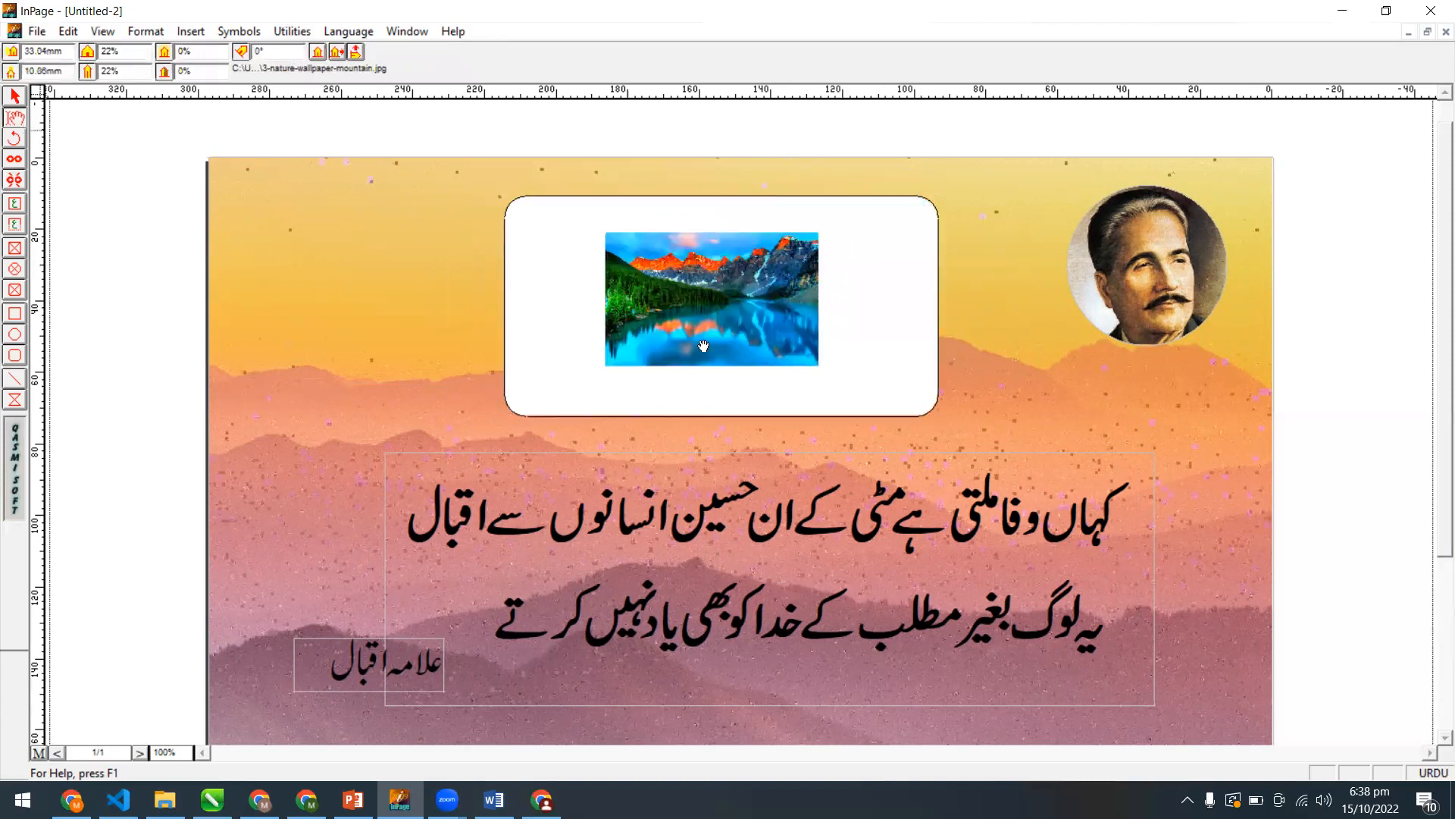
{"action": "left_click_drag", "start_coordinate": [791, 369], "coordinate": [810, 381]}
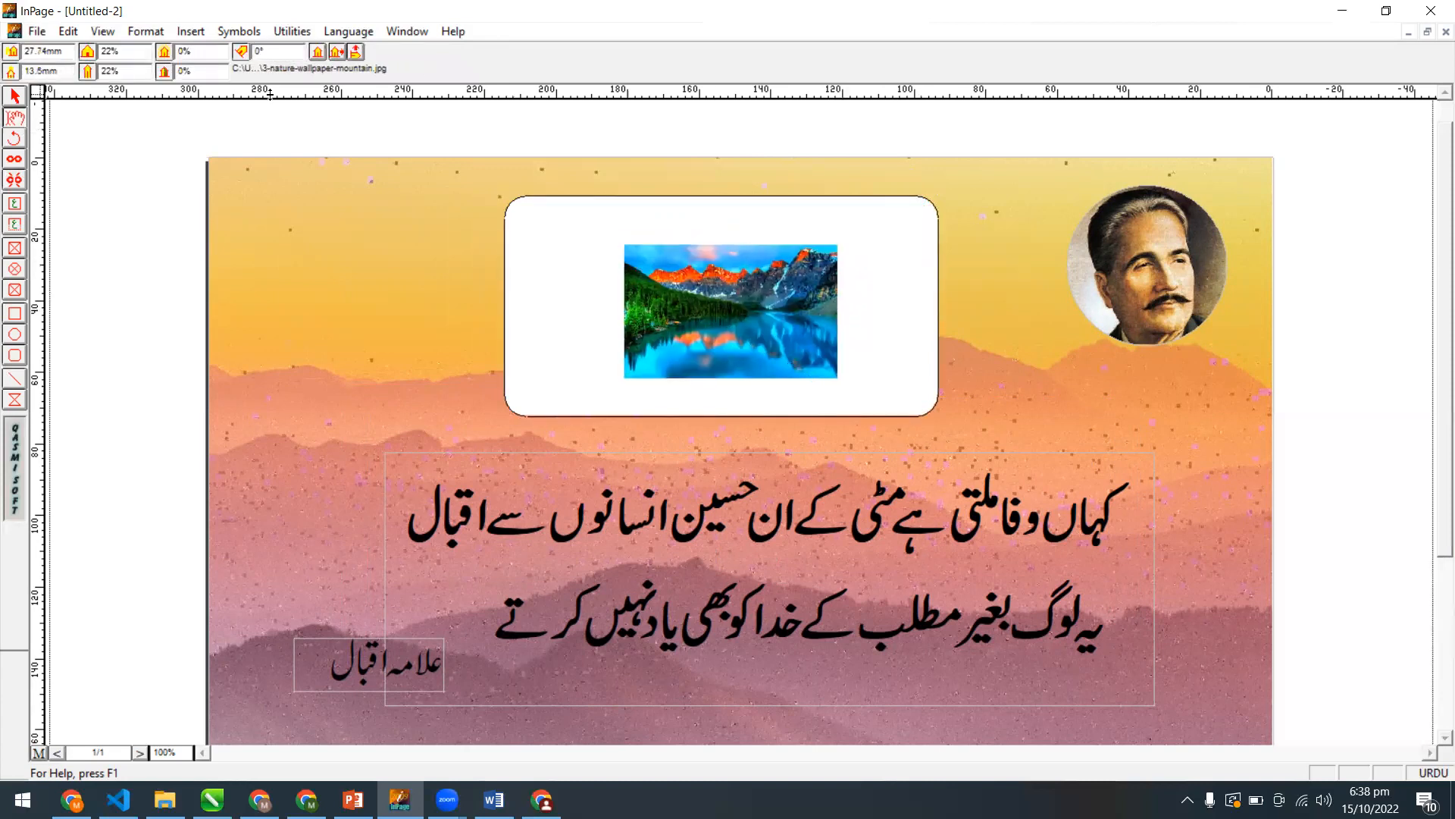
{"action": "left_click", "coordinate": [16, 98]}
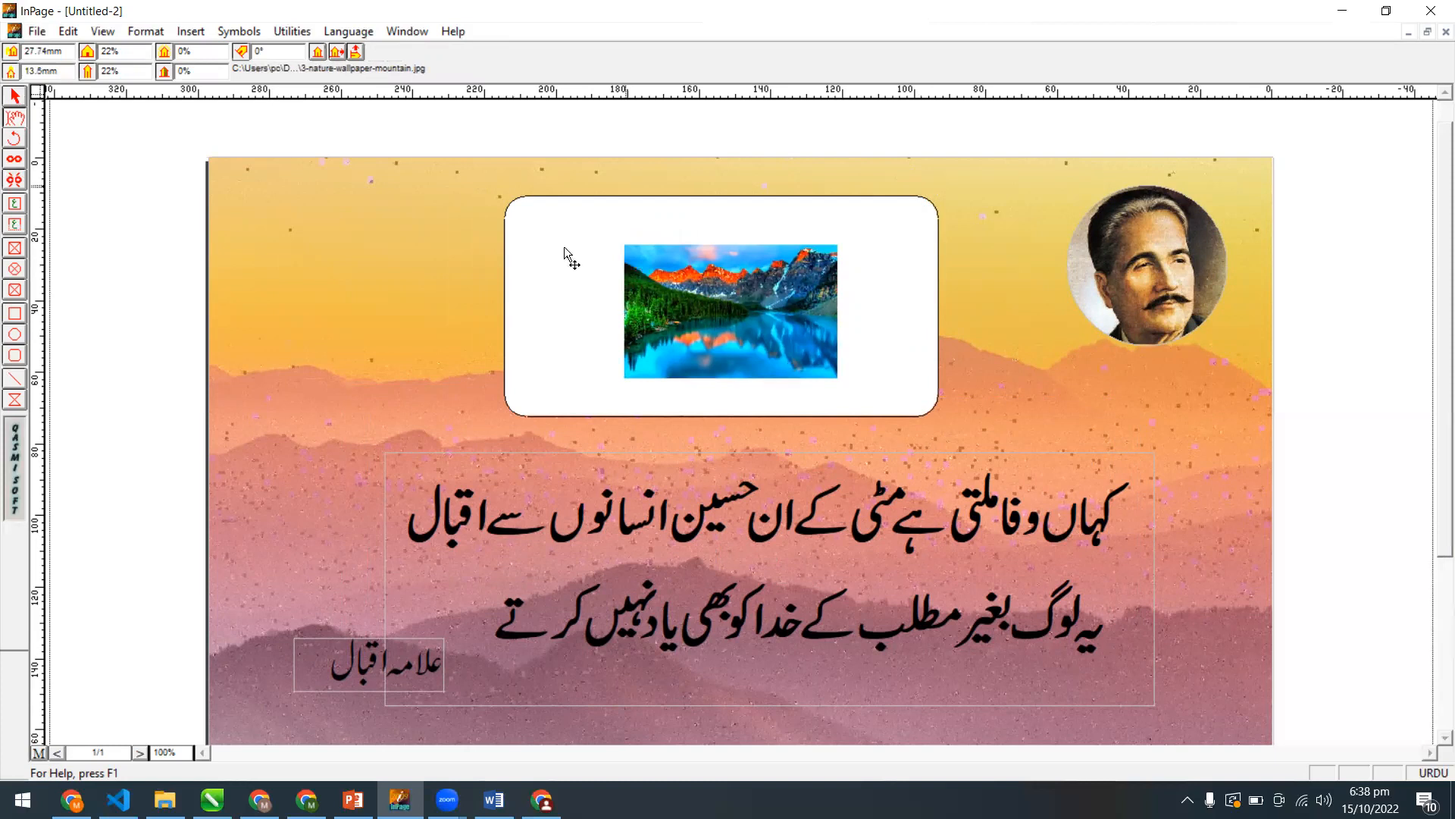
Try the rectangular and oval shapes on the mountain picture's frame and return it to the rounded rectangle.
{"action": "left_click", "coordinate": [520, 206]}
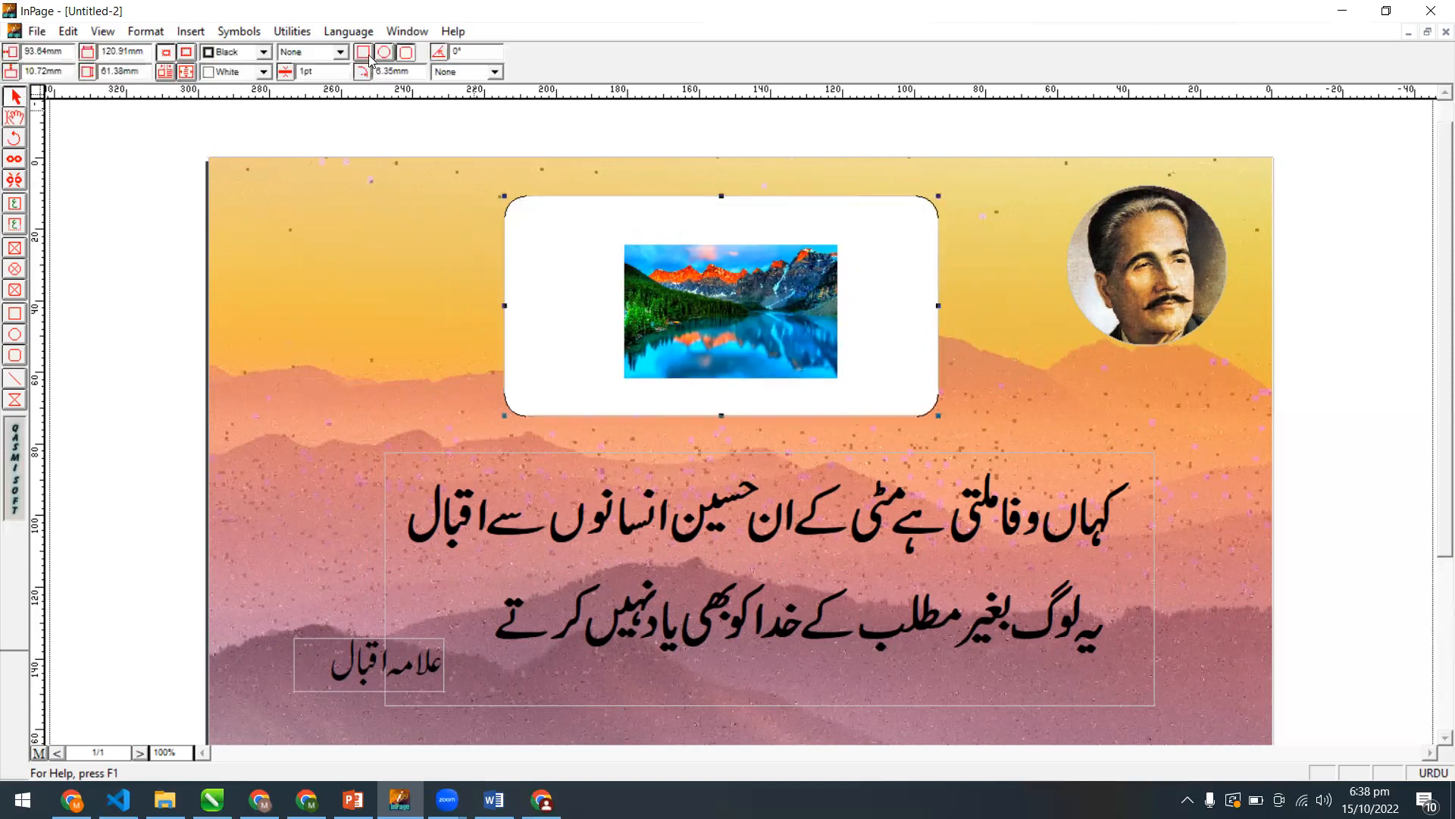
{"action": "left_click", "coordinate": [364, 52]}
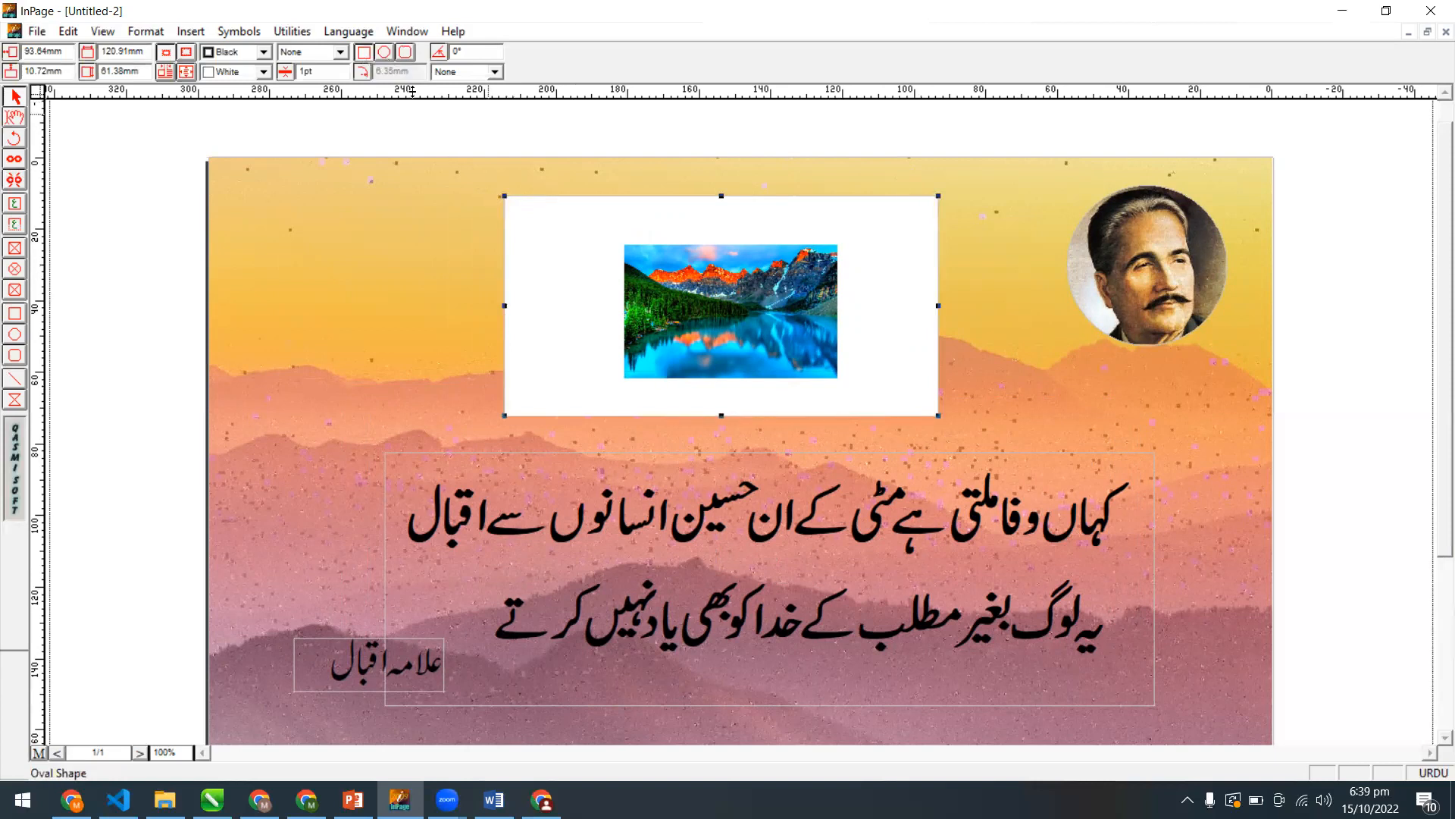
{"action": "left_click", "coordinate": [385, 53]}
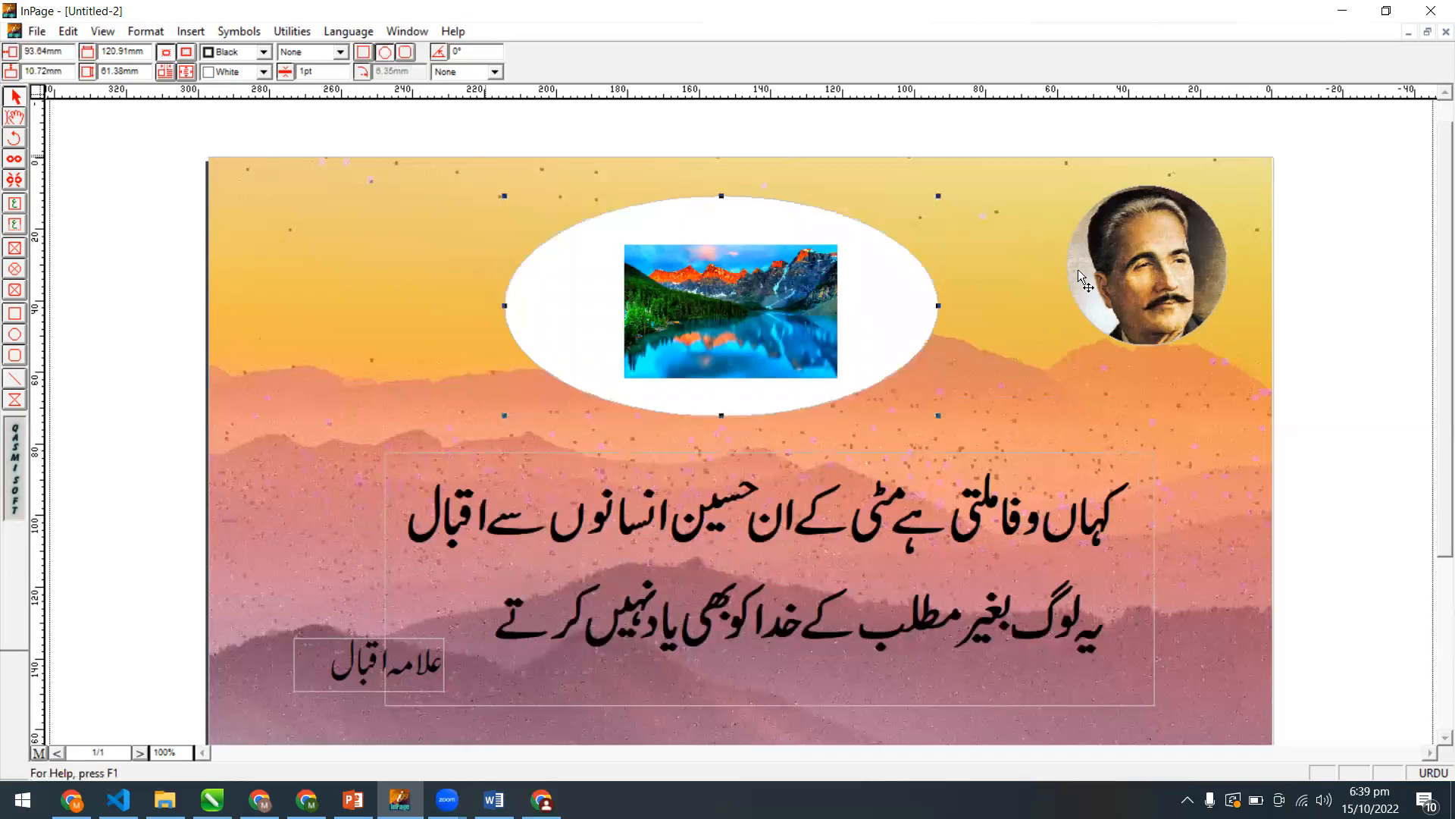
{"action": "left_click", "coordinate": [407, 52]}
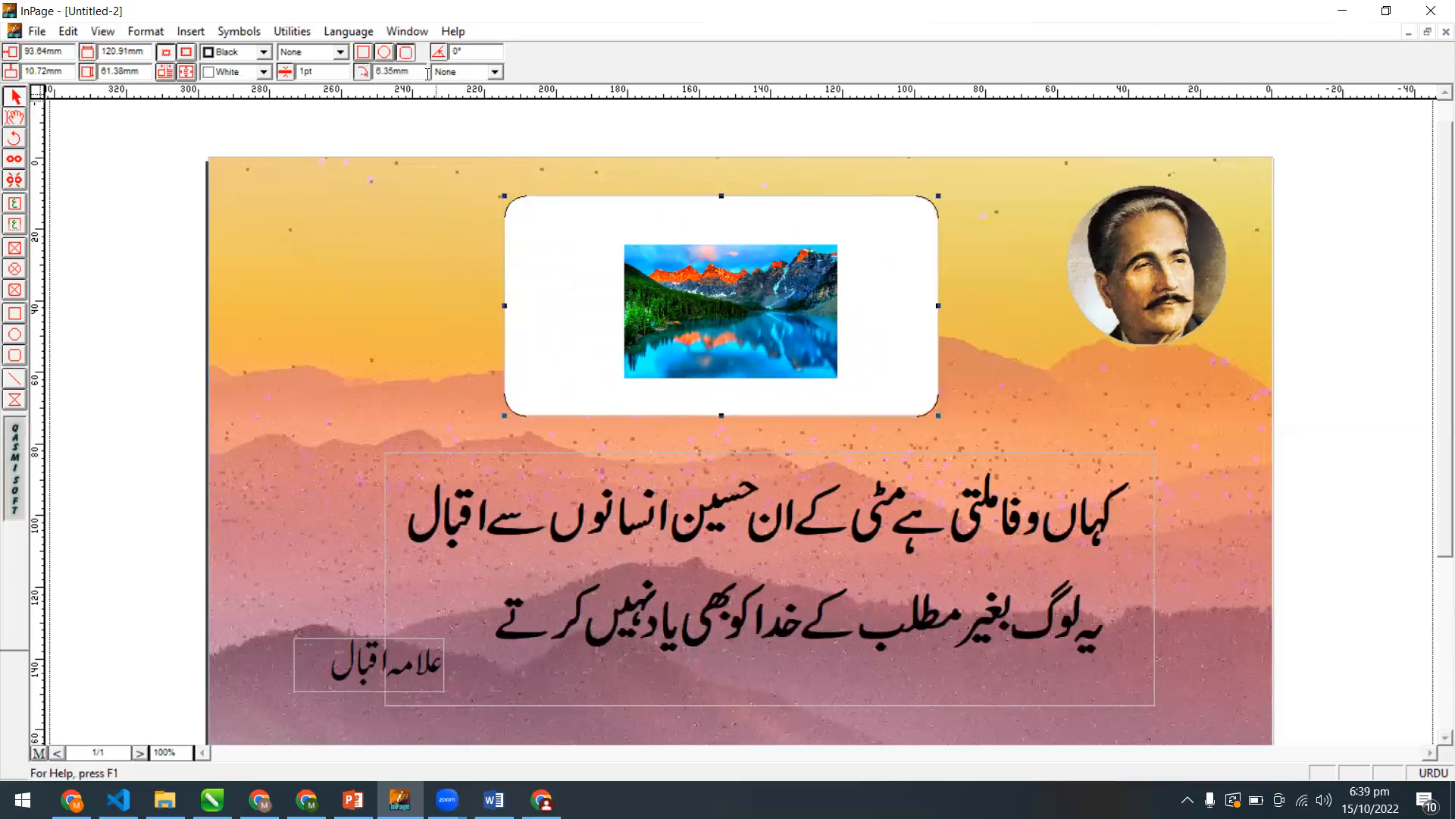
Try corner radii of 15 mm and 4 mm on the mountain picture's rounded frame.
{"action": "double_click", "coordinate": [384, 69]}
{"action": "left_click", "coordinate": [510, 216]}
{"action": "key", "text": "Return"}
{"action": "type", "text": "15"}
{"action": "key", "text": "Return"}
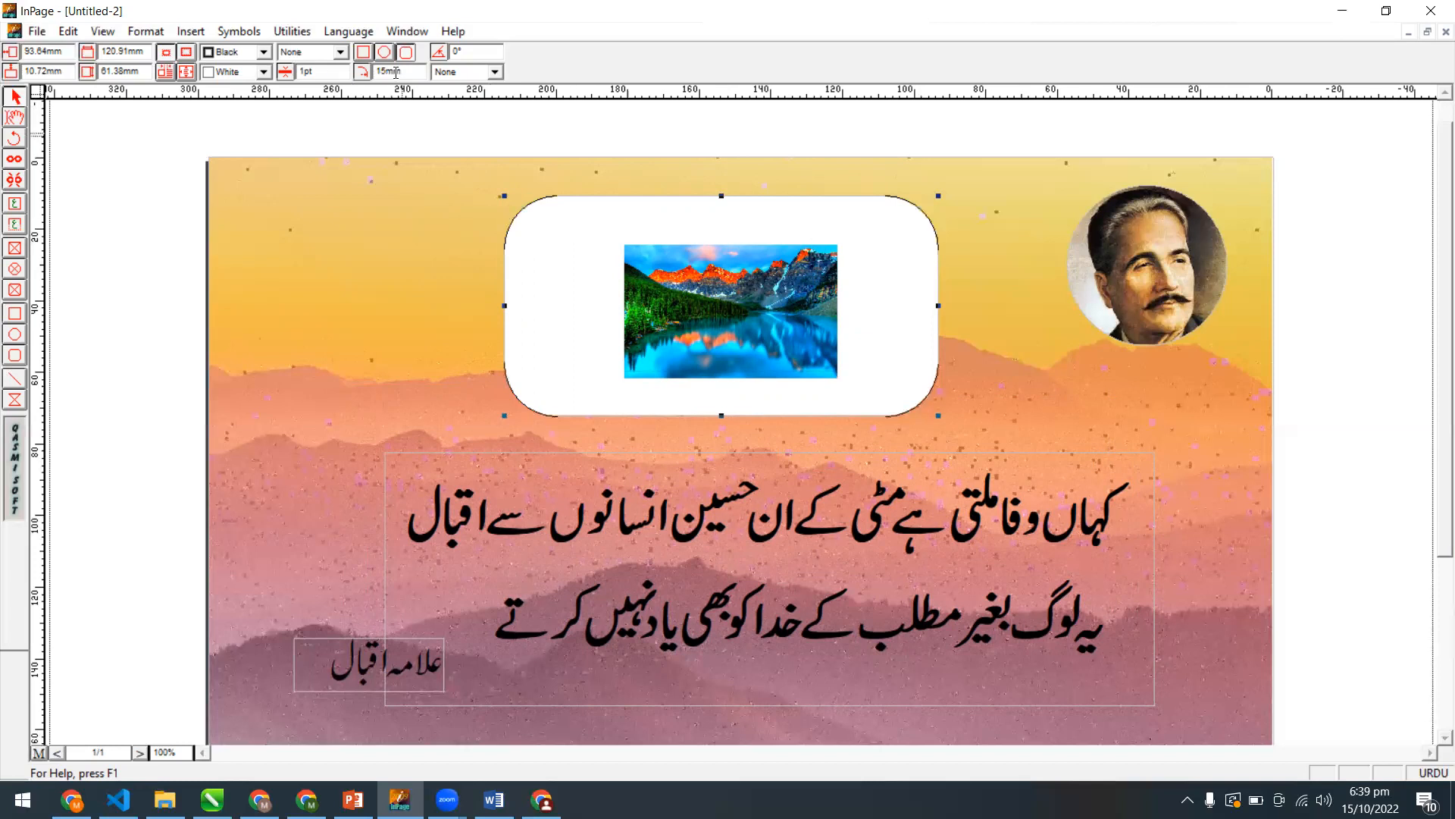
{"action": "left_click", "coordinate": [355, 75]}
{"action": "type", "text": "4"}
{"action": "key", "text": "Return"}
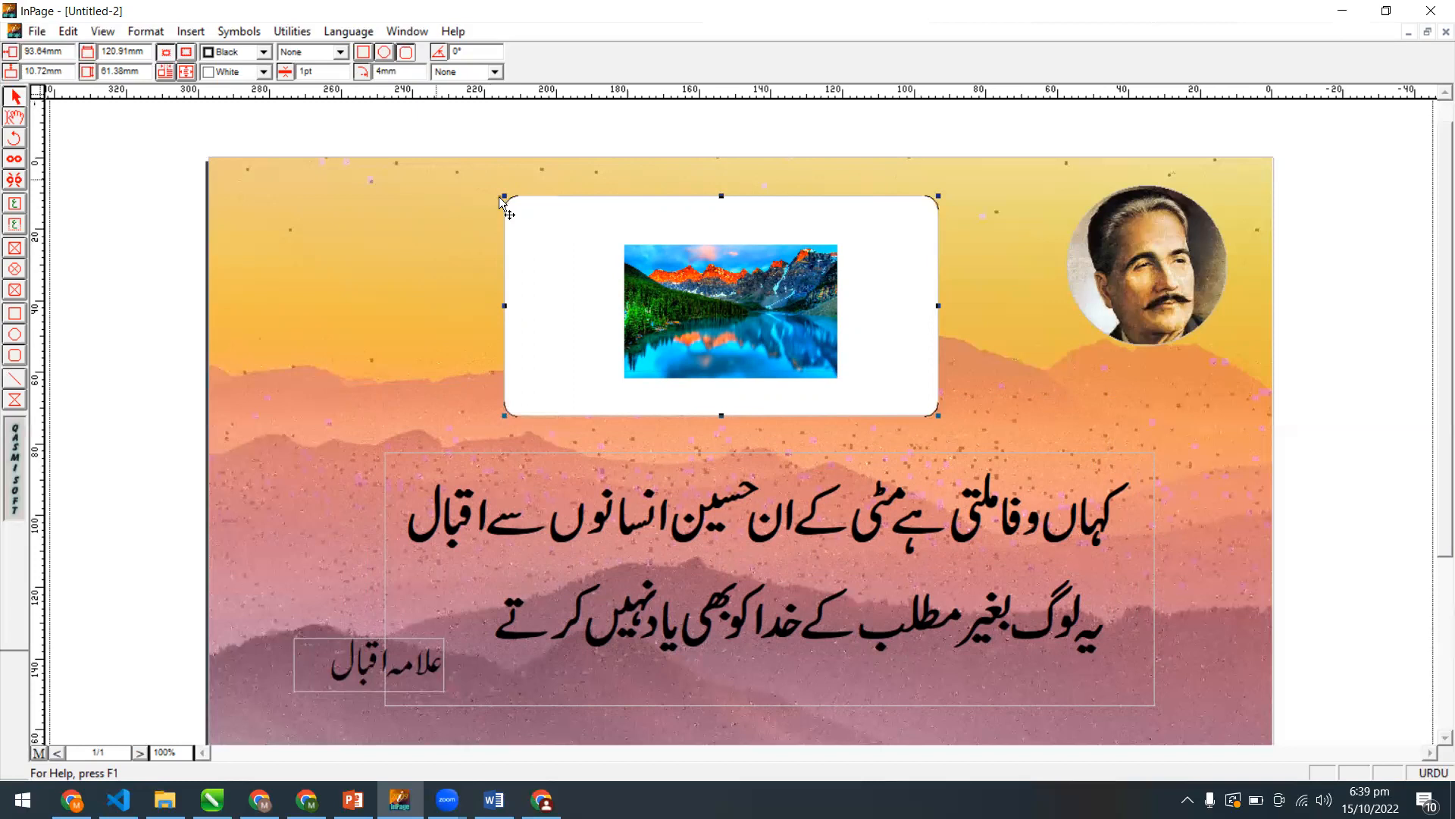
Try a corner radius of 0 on the mountain picture's frame and settle on 5 mm.
{"action": "left_click", "coordinate": [350, 72]}
{"action": "type", "text": "0"}
{"action": "key", "text": "Return"}
{"action": "left_click_drag", "start_coordinate": [411, 72], "coordinate": [291, 75]}
{"action": "type", "text": "5"}
{"action": "key", "text": "Return"}
Scale the mountain picture to 50% in both directions and reposition it so it fills the rounded frame.
{"action": "left_click", "coordinate": [635, 340]}
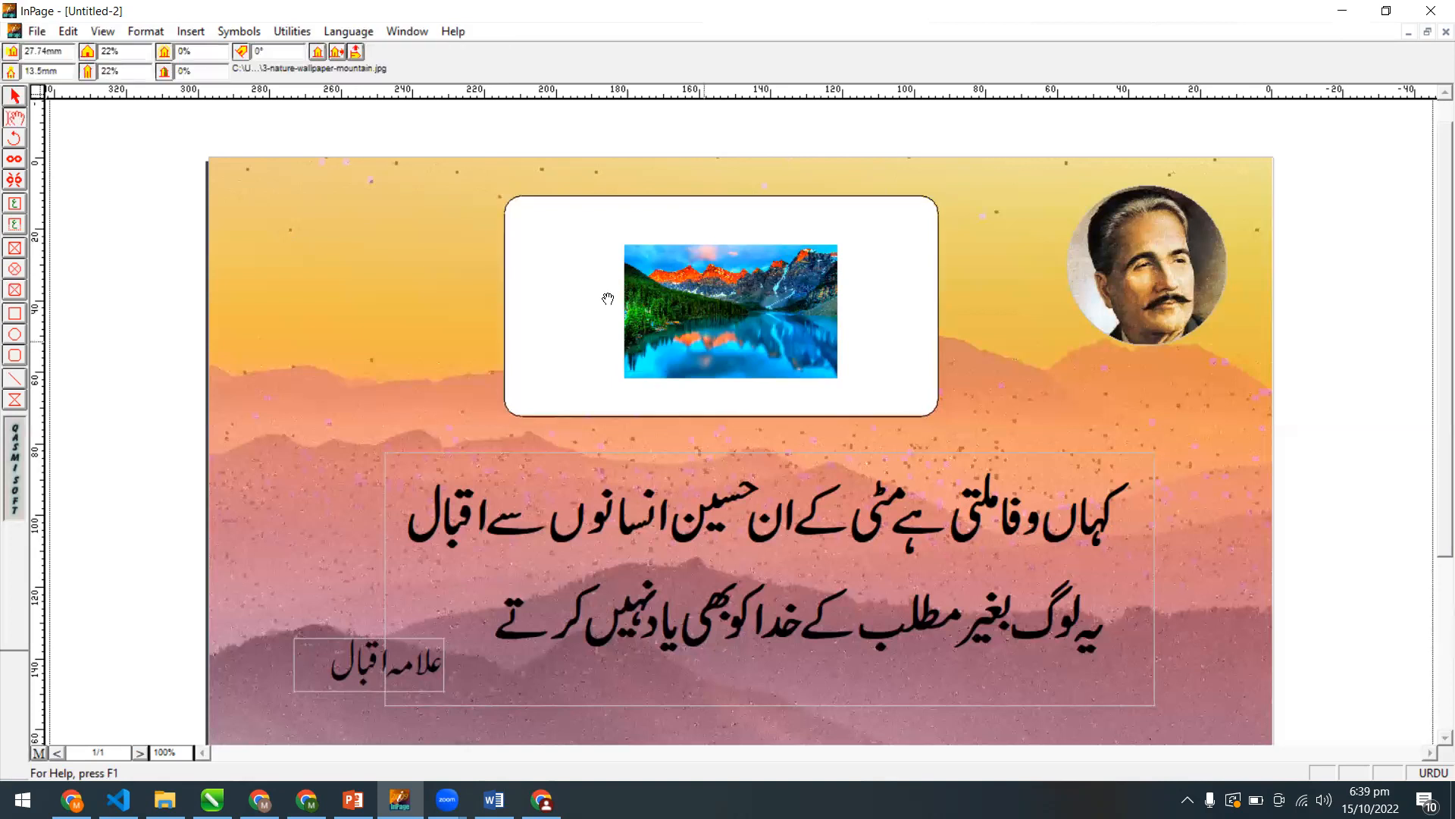
{"action": "left_click_drag", "start_coordinate": [116, 52], "coordinate": [88, 63]}
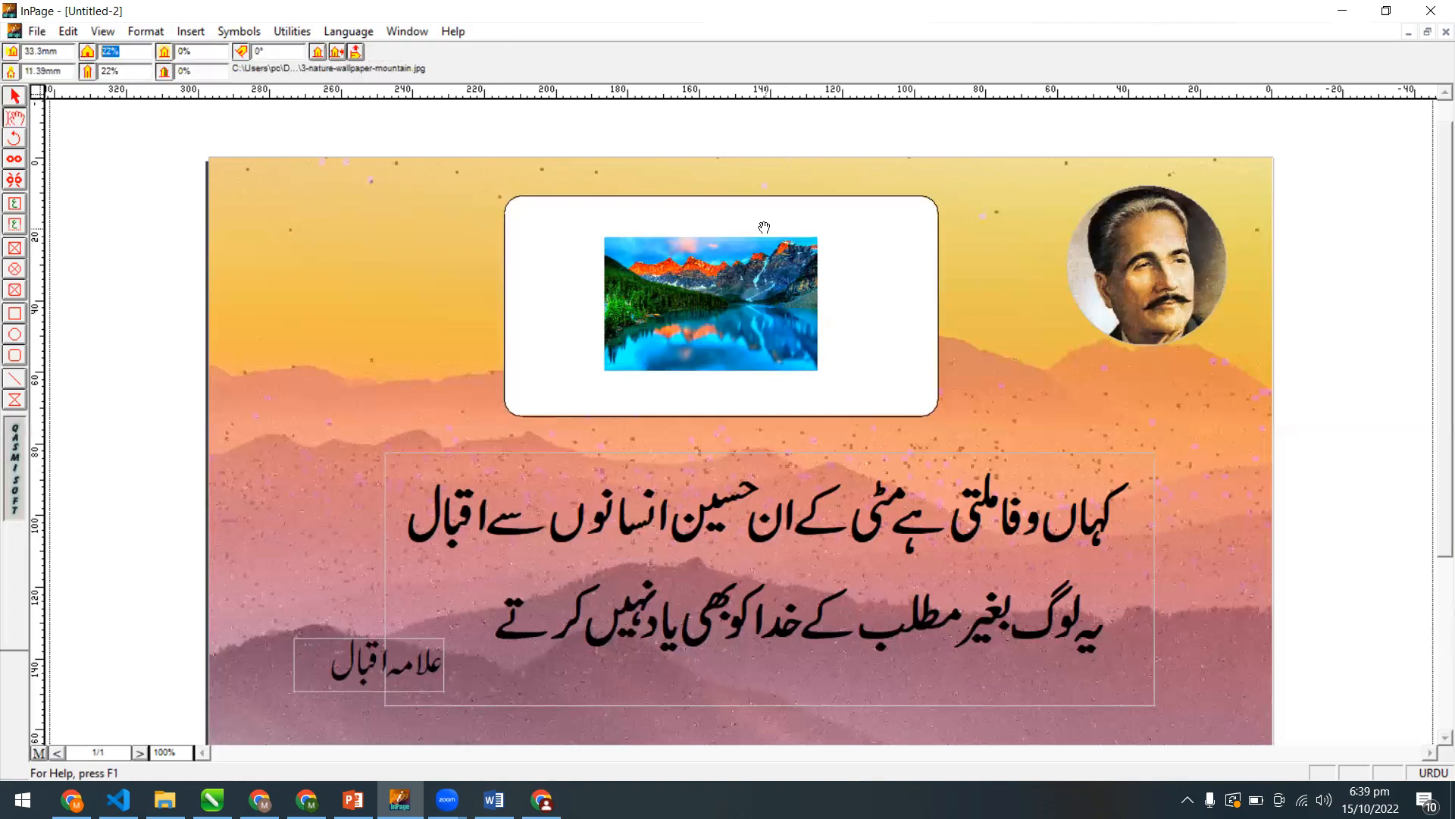
{"action": "type", "text": "50"}
{"action": "key", "text": "Tab"}
{"action": "type", "text": "50"}
{"action": "key", "text": "Return"}
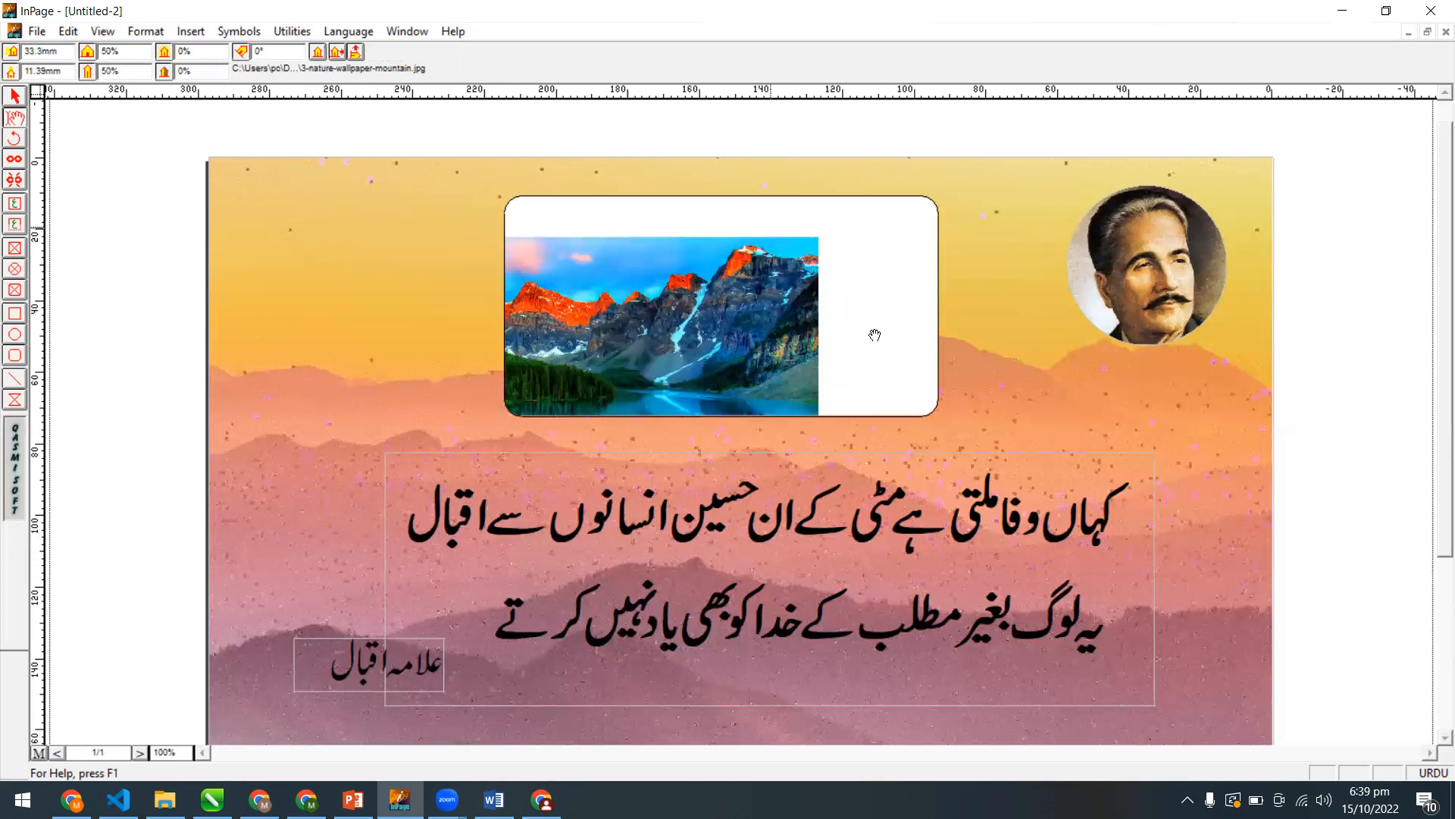
{"action": "left_click_drag", "start_coordinate": [921, 309], "coordinate": [860, 324]}
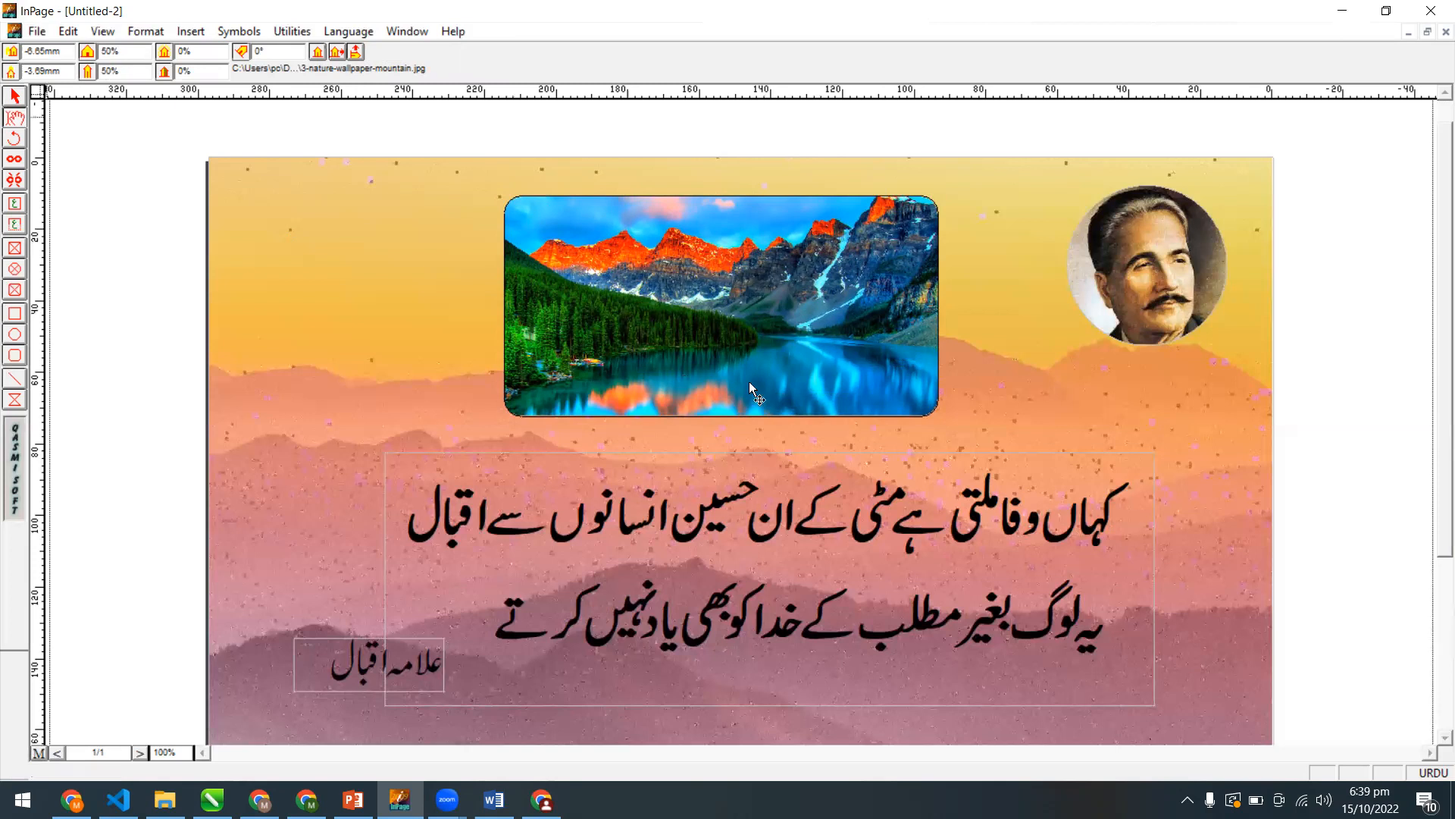
Move the mountain picture frame and the circular portrait towards each other until they overlap.
{"action": "left_click_drag", "start_coordinate": [741, 376], "coordinate": [753, 398]}
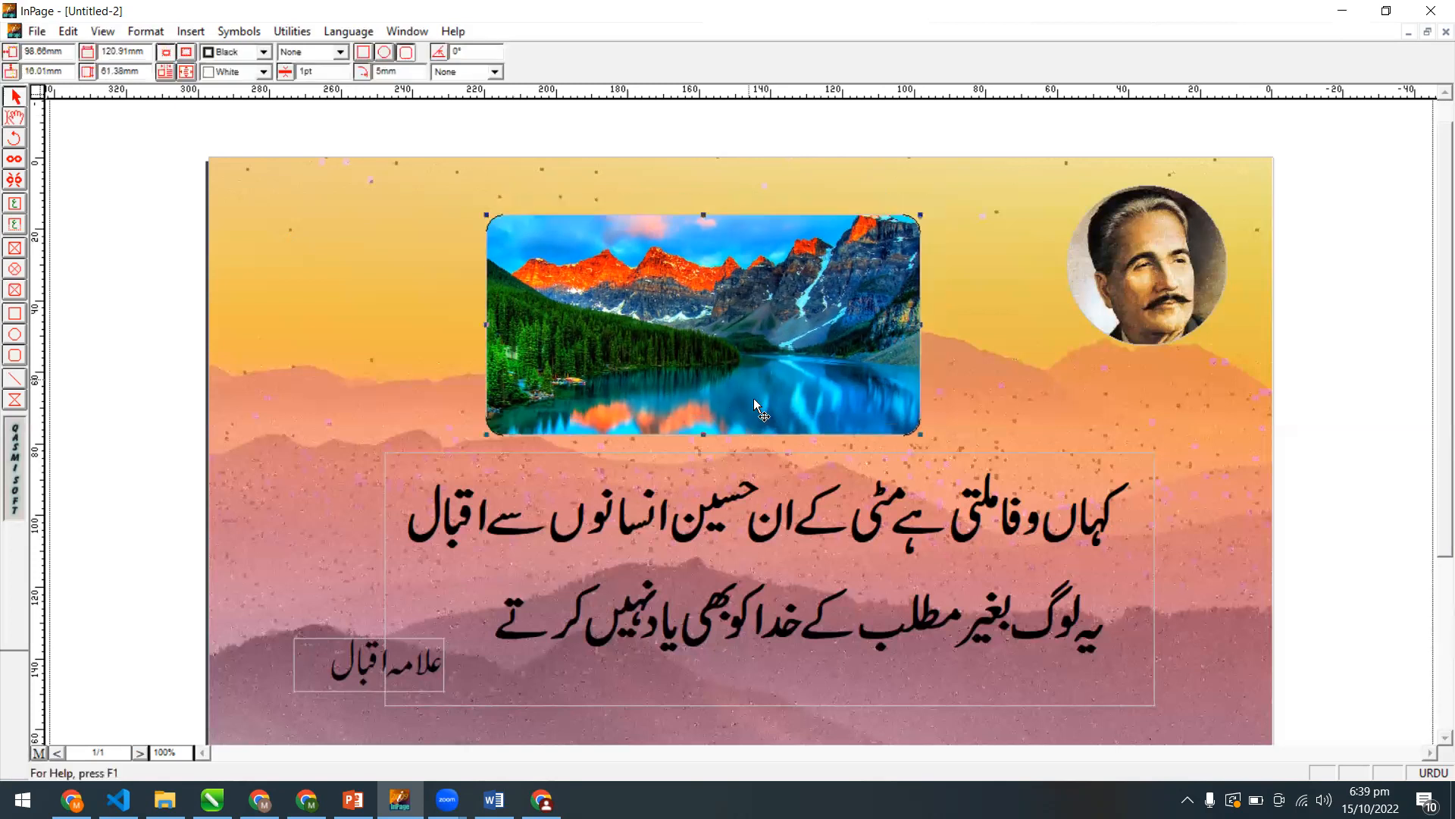
{"action": "left_click_drag", "start_coordinate": [840, 379], "coordinate": [938, 366]}
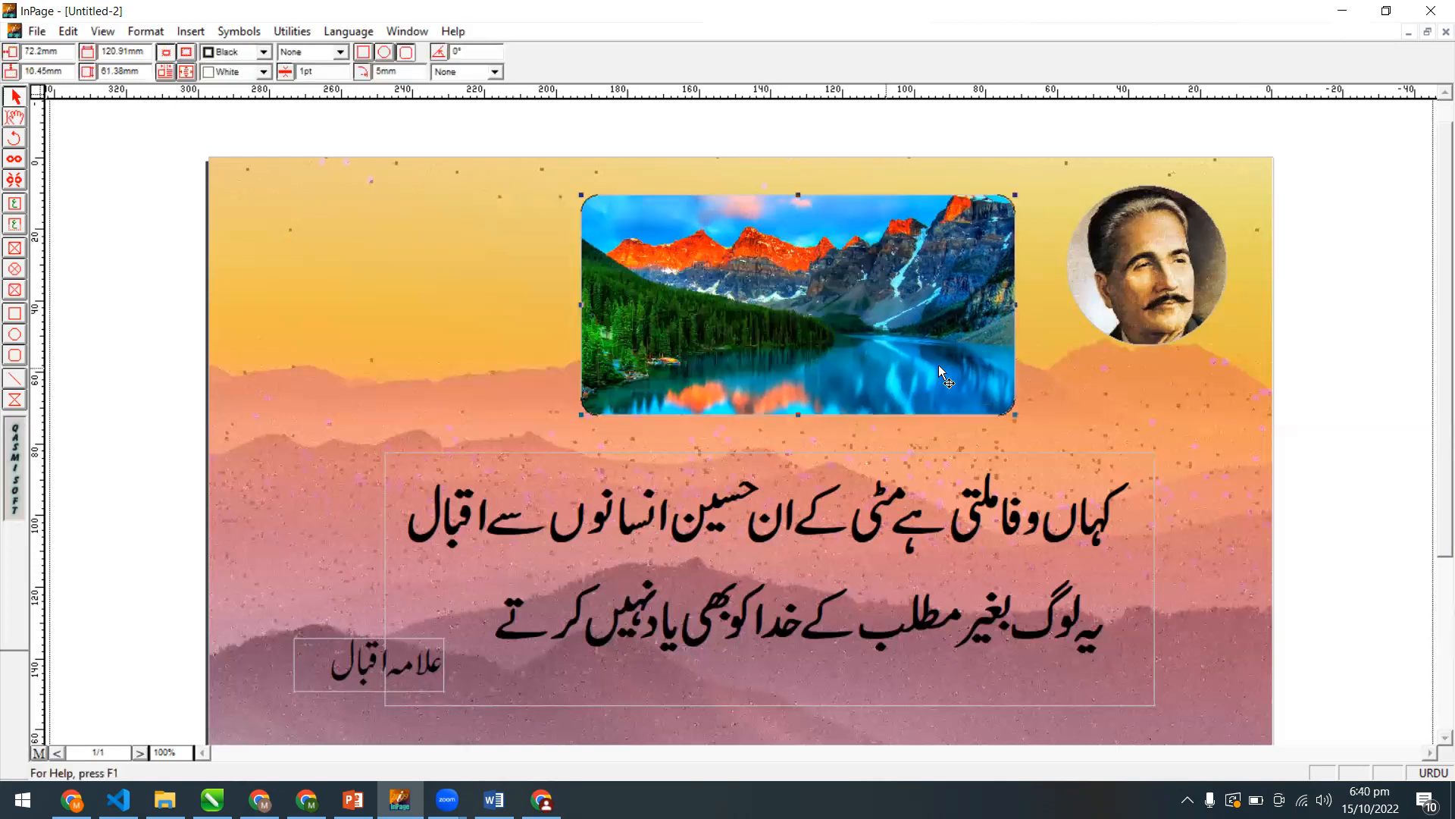
{"action": "left_click", "coordinate": [1131, 299]}
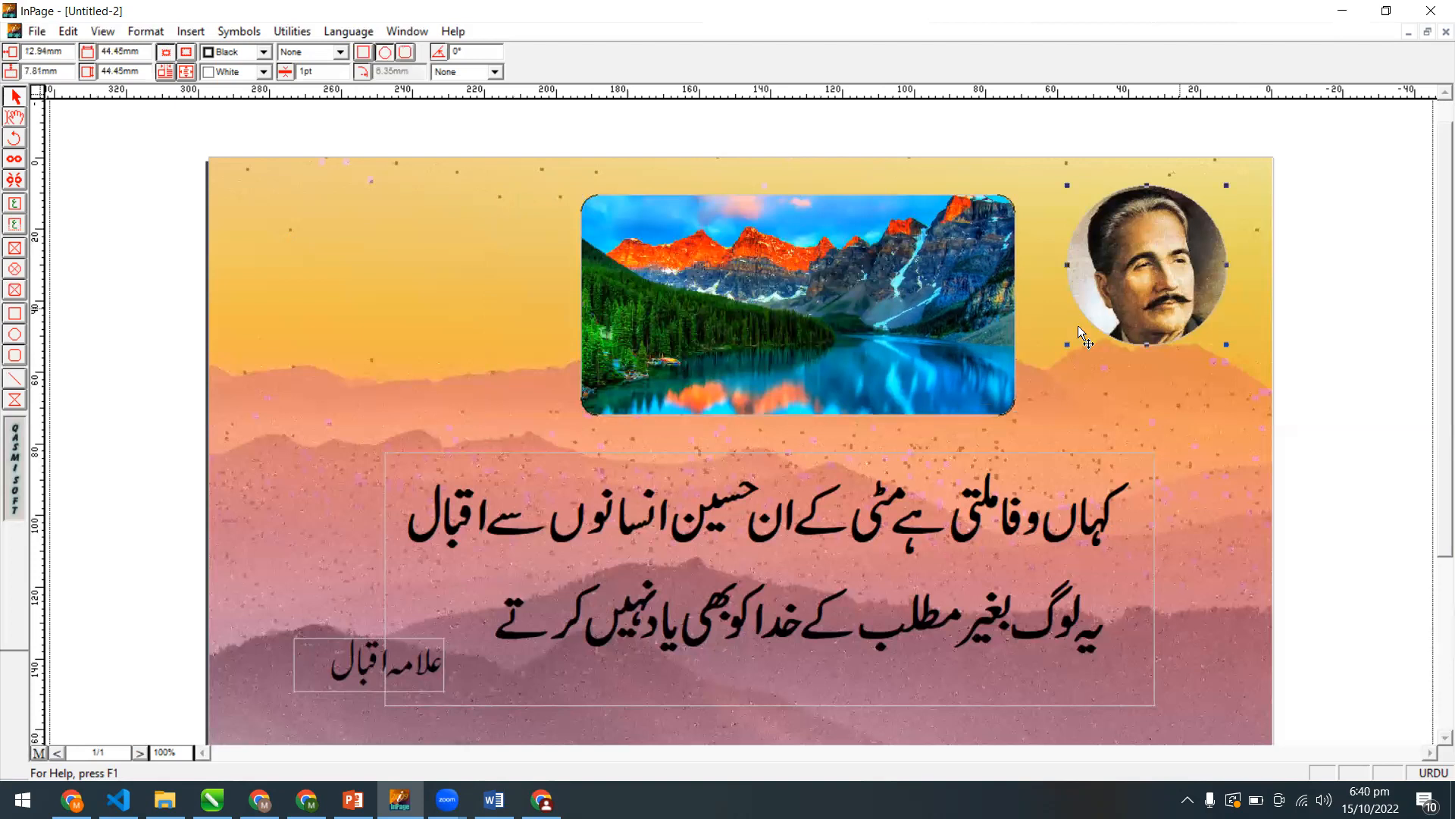
{"action": "left_click_drag", "start_coordinate": [1011, 307], "coordinate": [1034, 279]}
{"action": "left_click", "coordinate": [979, 289]}
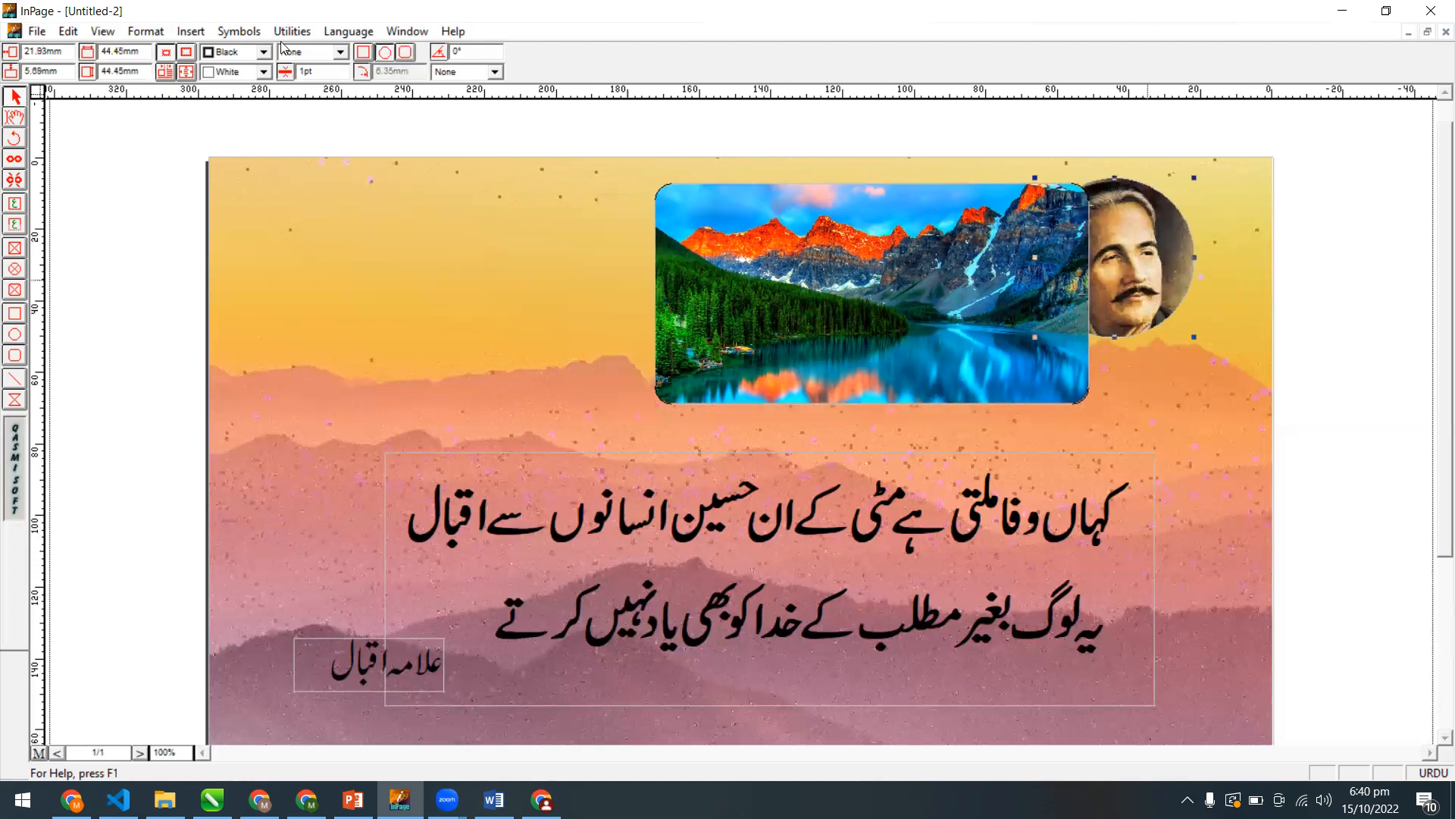
Shift the circular portrait and the mountain picture frame around to test their stacking, leaving them side by side.
{"action": "left_click_drag", "start_coordinate": [1131, 246], "coordinate": [1184, 239]}
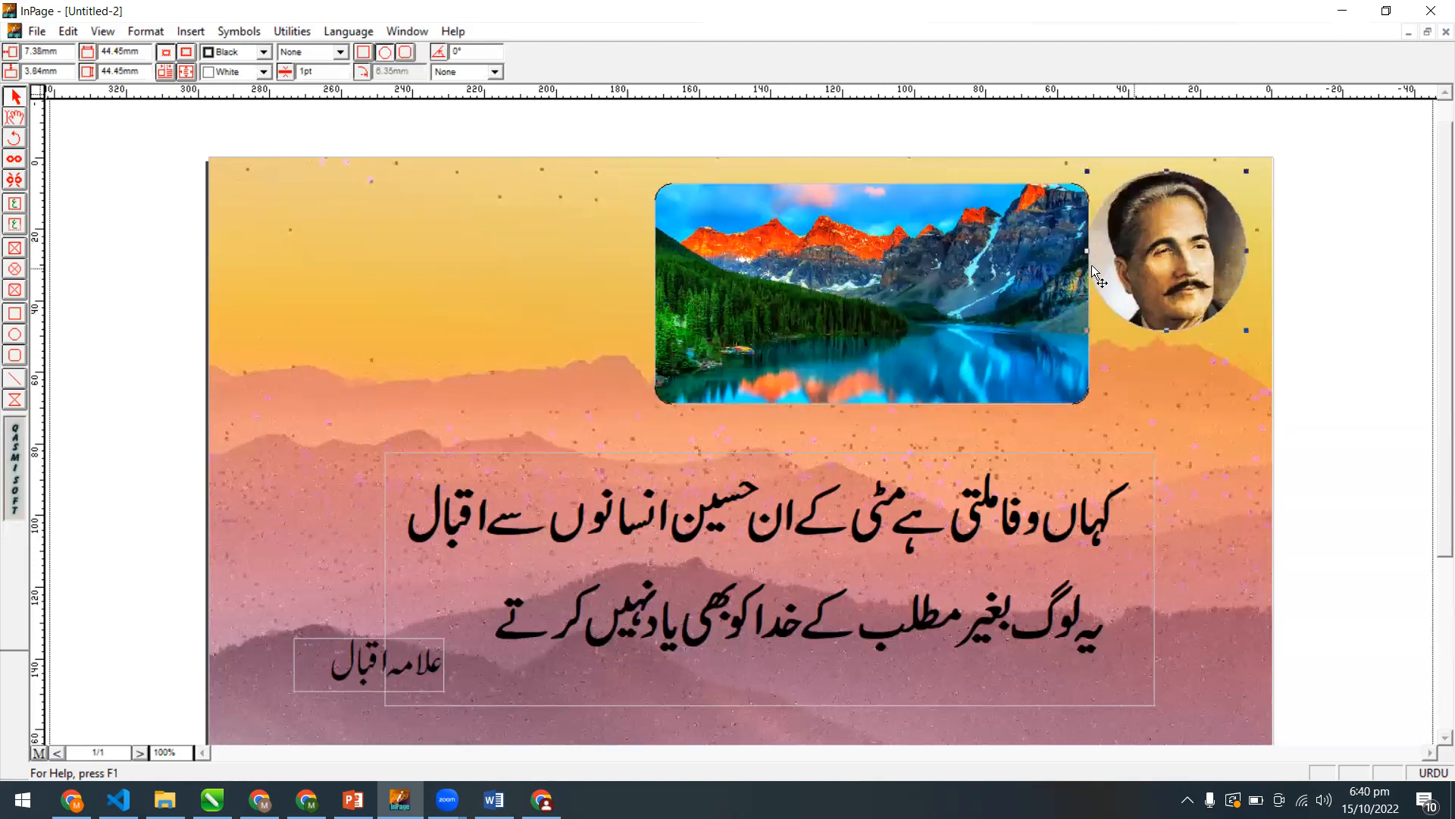
{"action": "left_click_drag", "start_coordinate": [1185, 293], "coordinate": [1014, 314]}
{"action": "left_click_drag", "start_coordinate": [890, 307], "coordinate": [710, 295]}
{"action": "left_click", "coordinate": [962, 311]}
{"action": "left_click_drag", "start_coordinate": [1134, 285], "coordinate": [1137, 299]}
{"action": "left_click_drag", "start_coordinate": [873, 298], "coordinate": [1048, 311]}
{"action": "left_click", "coordinate": [1166, 283]}
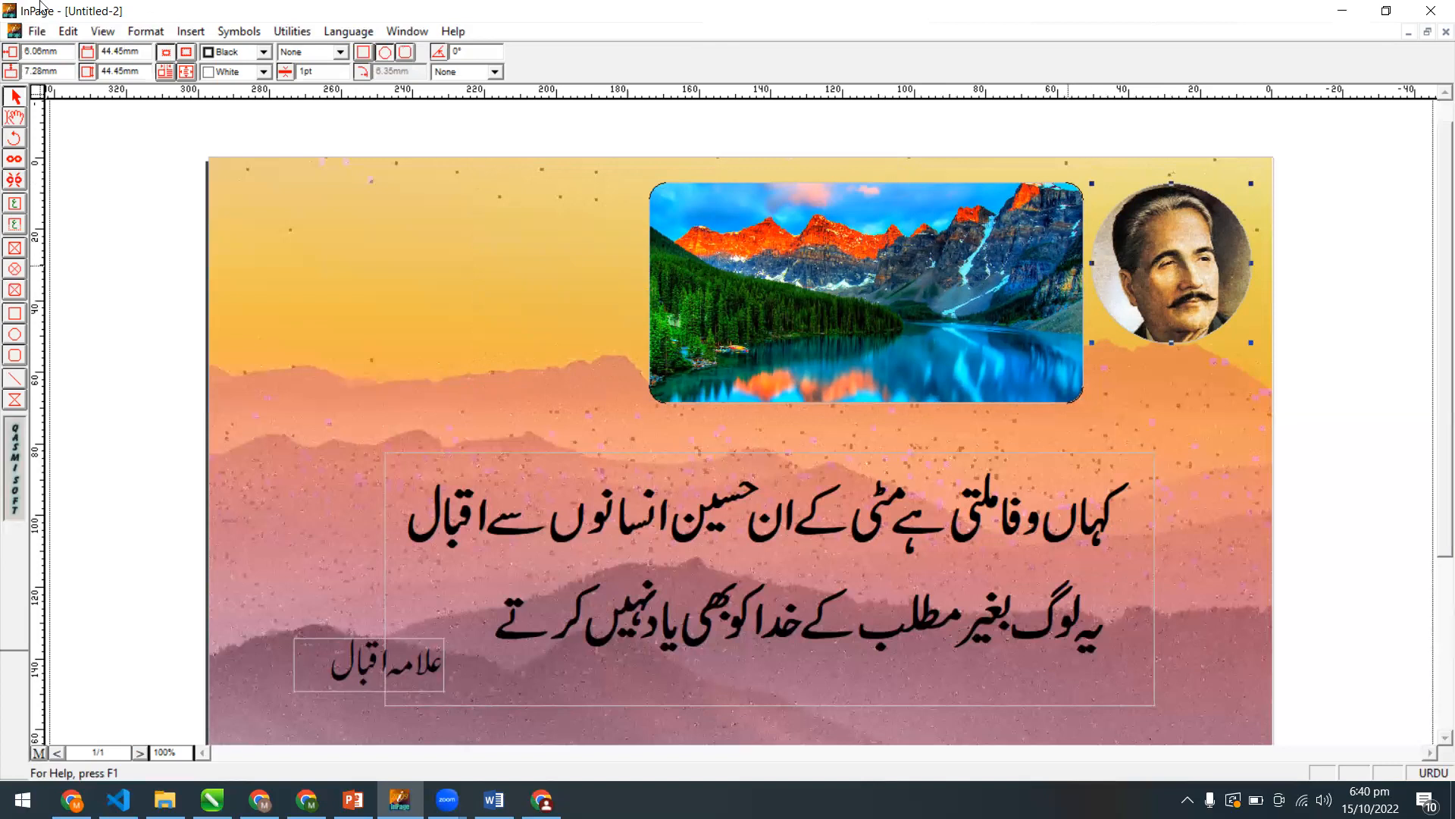
Bring the circular portrait to the front and move it over the mountain picture.
{"action": "left_click", "coordinate": [68, 31]}
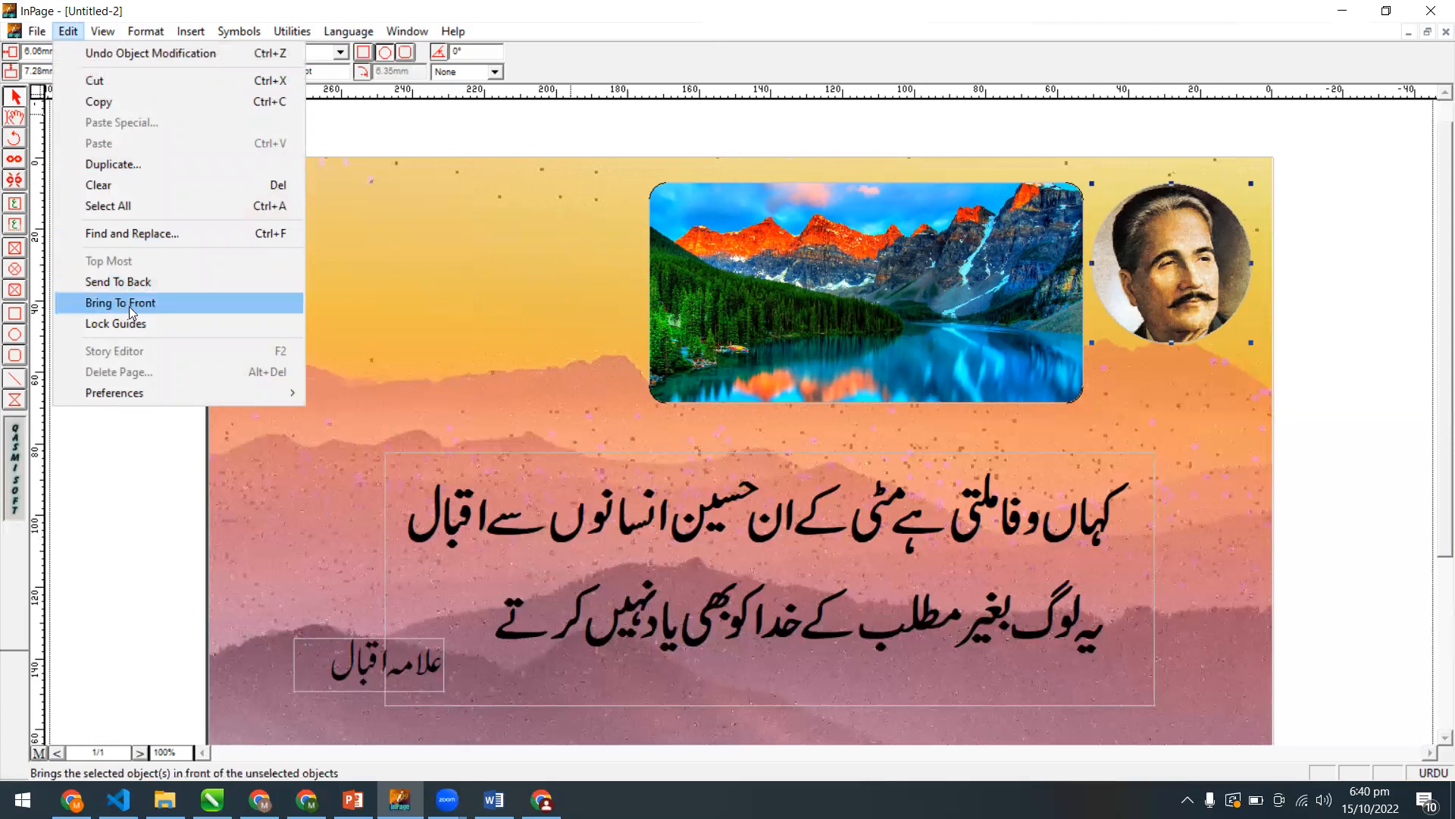
{"action": "left_click", "coordinate": [1164, 262]}
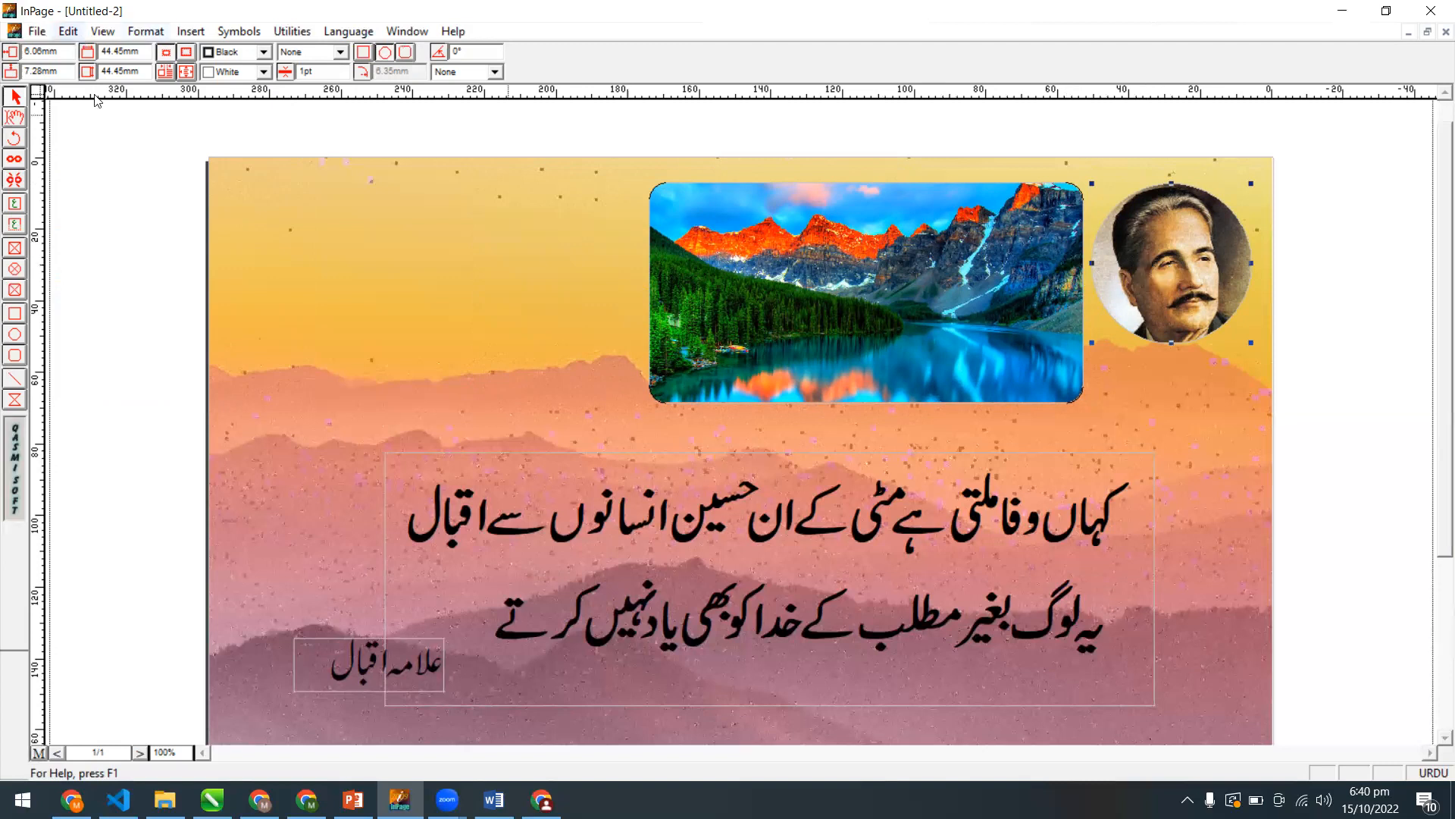
{"action": "left_click", "coordinate": [68, 32]}
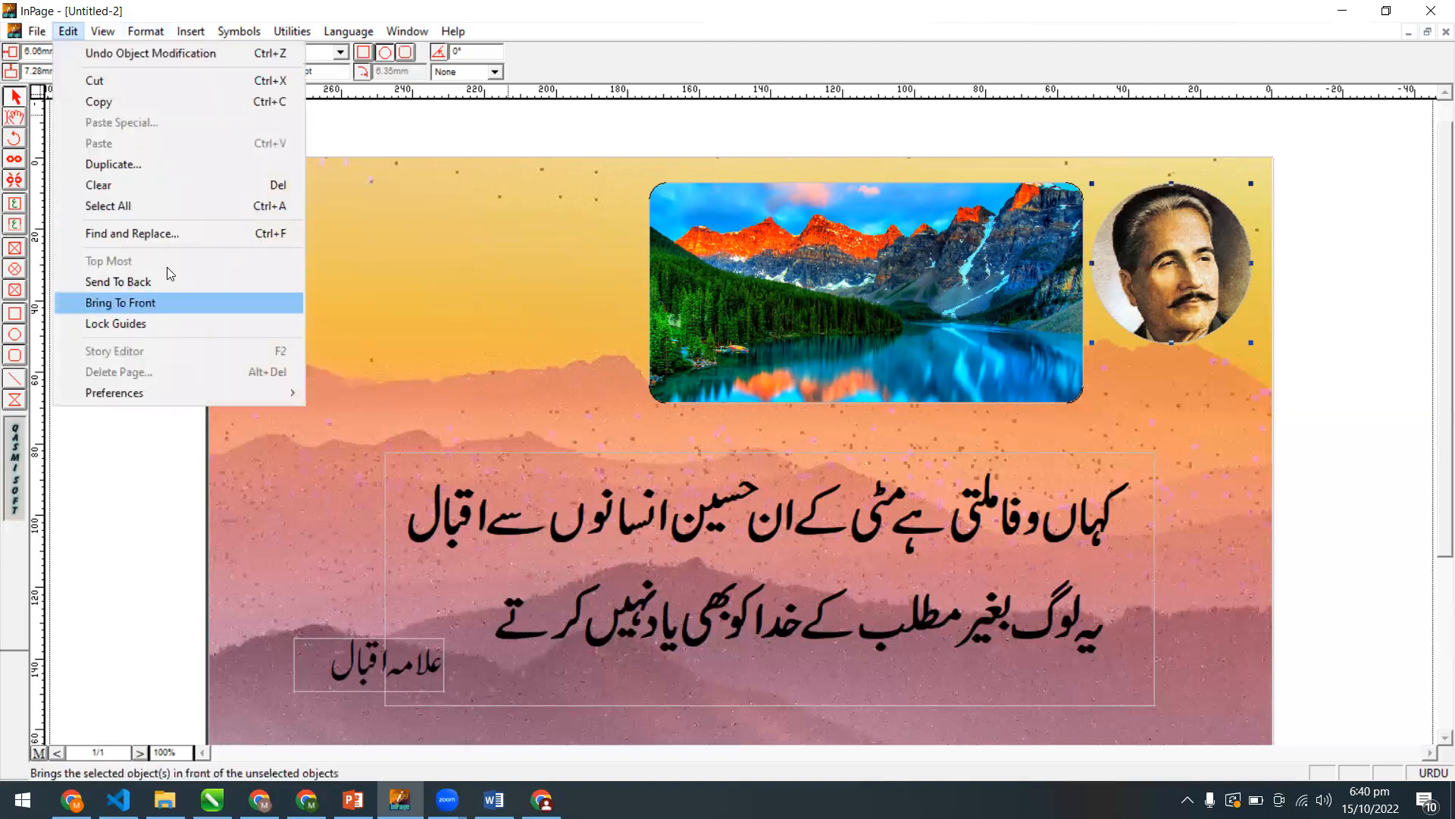
{"action": "left_click", "coordinate": [125, 303]}
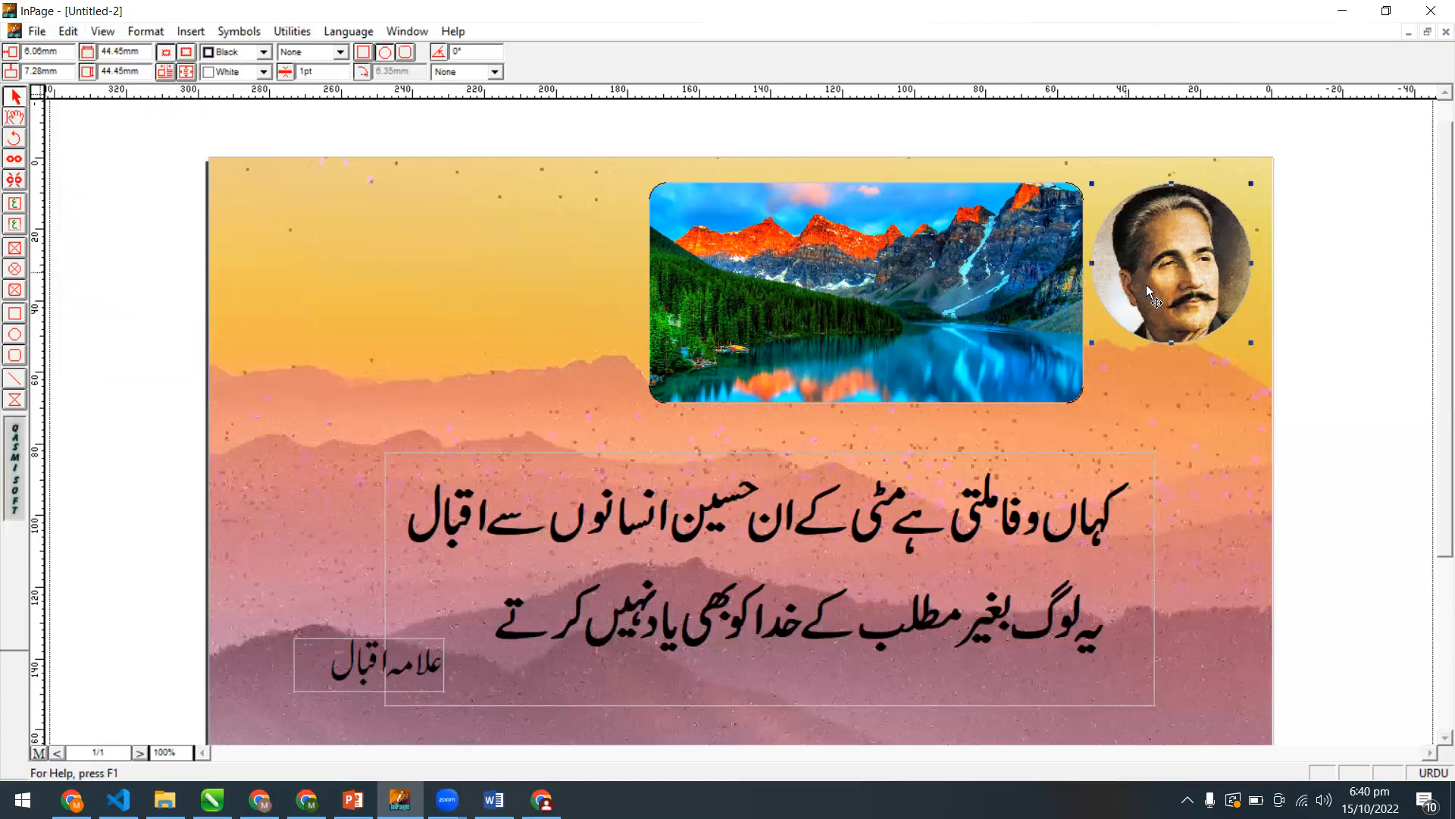
{"action": "left_click_drag", "start_coordinate": [1137, 298], "coordinate": [1010, 302]}
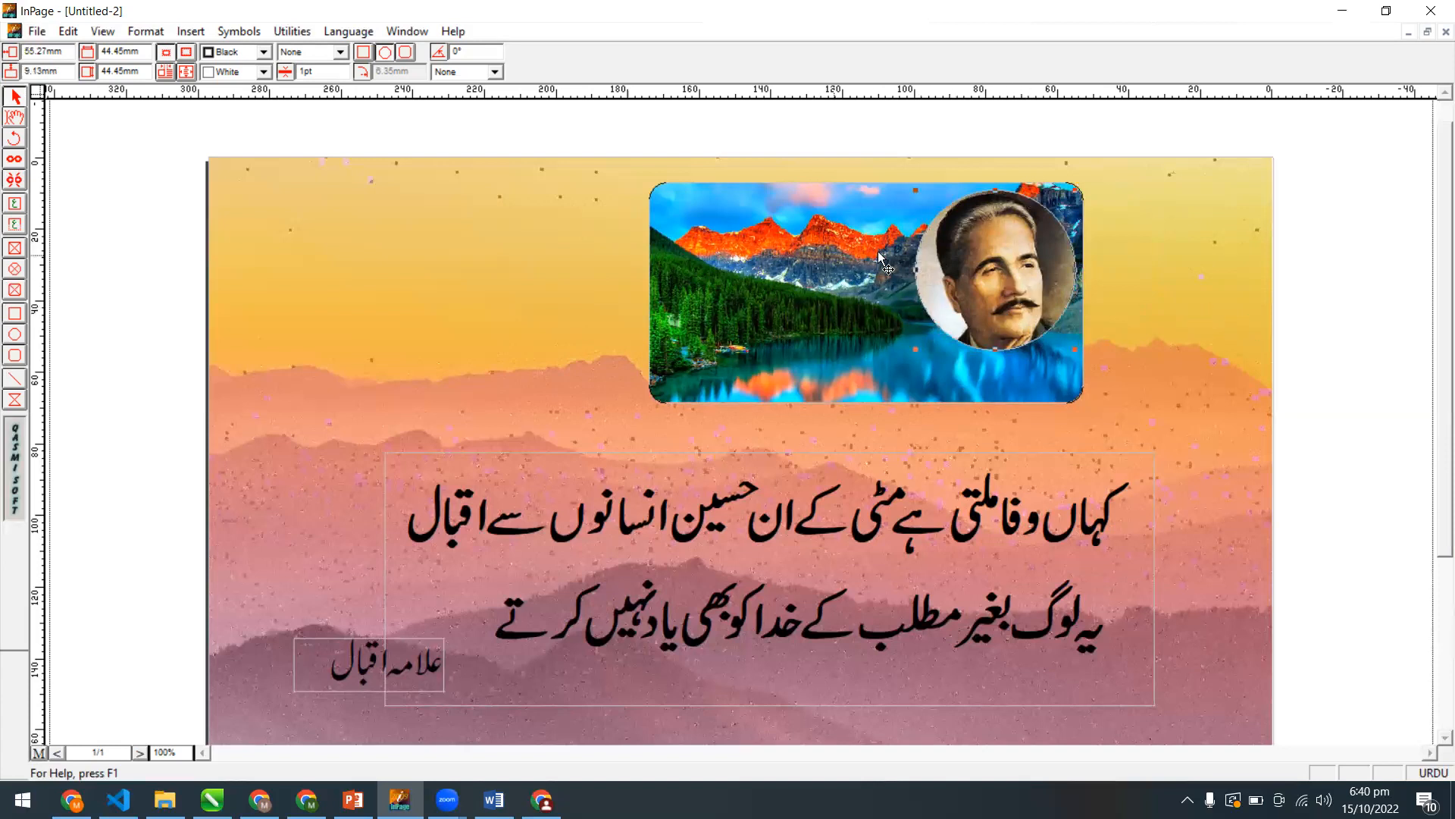
Move the circular portrait back to the page's upper right corner and delete the mountain picture frame.
{"action": "left_click", "coordinate": [75, 36]}
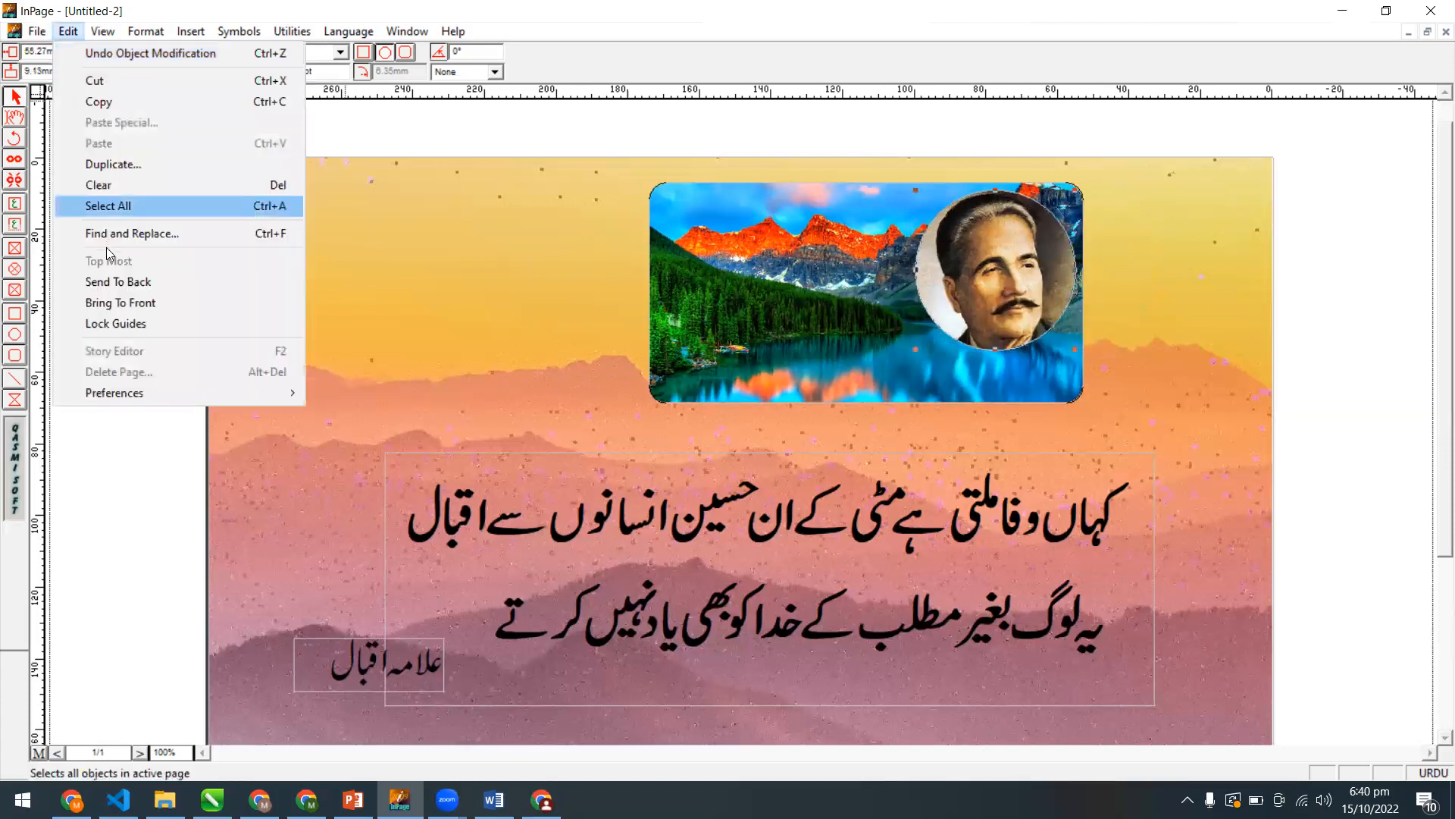
{"action": "left_click", "coordinate": [1021, 285]}
{"action": "left_click_drag", "start_coordinate": [1020, 280], "coordinate": [1190, 281]}
{"action": "left_click", "coordinate": [1014, 308]}
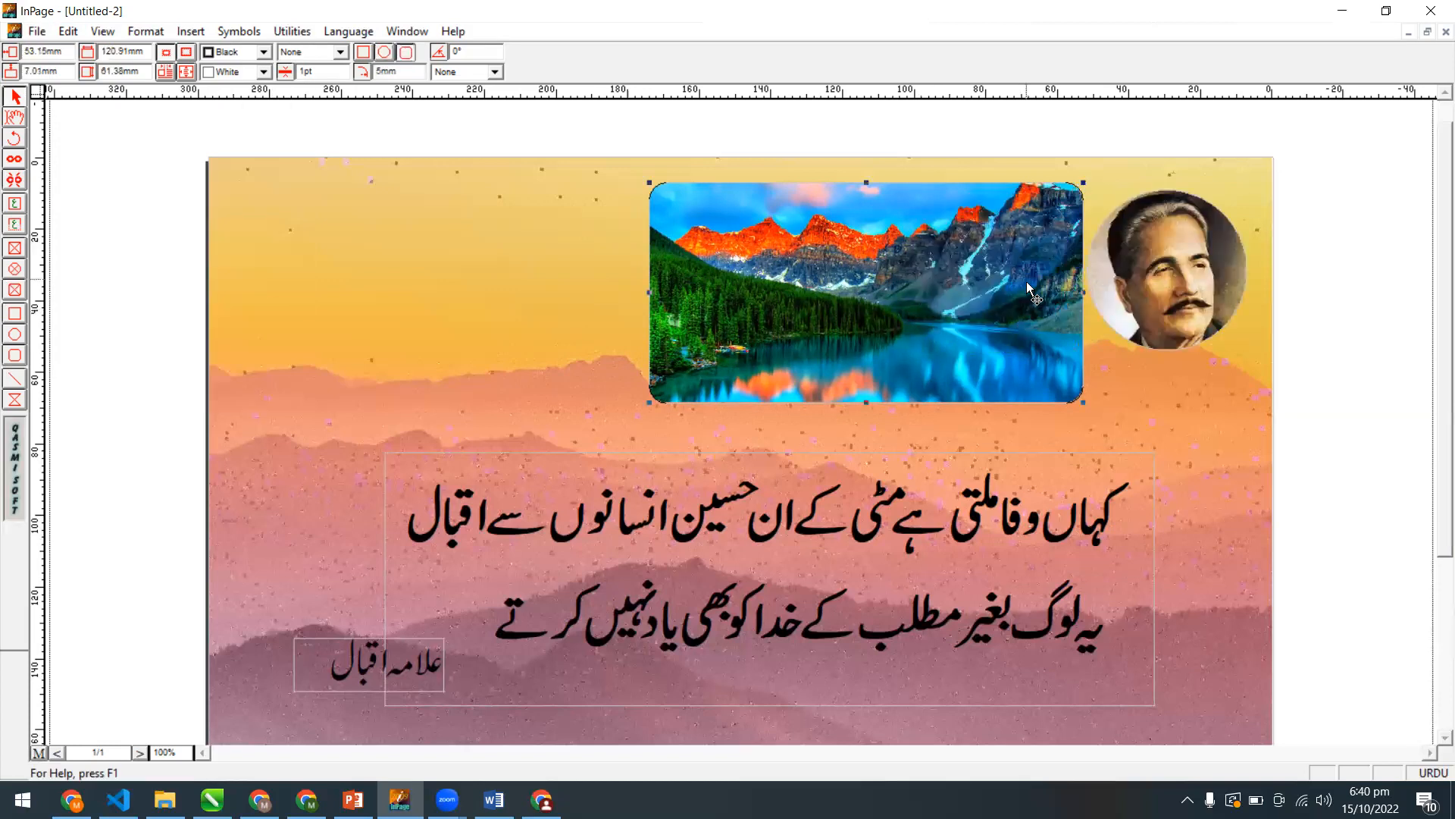
{"action": "key", "text": "Delete"}
{"action": "left_click", "coordinate": [1141, 284]}
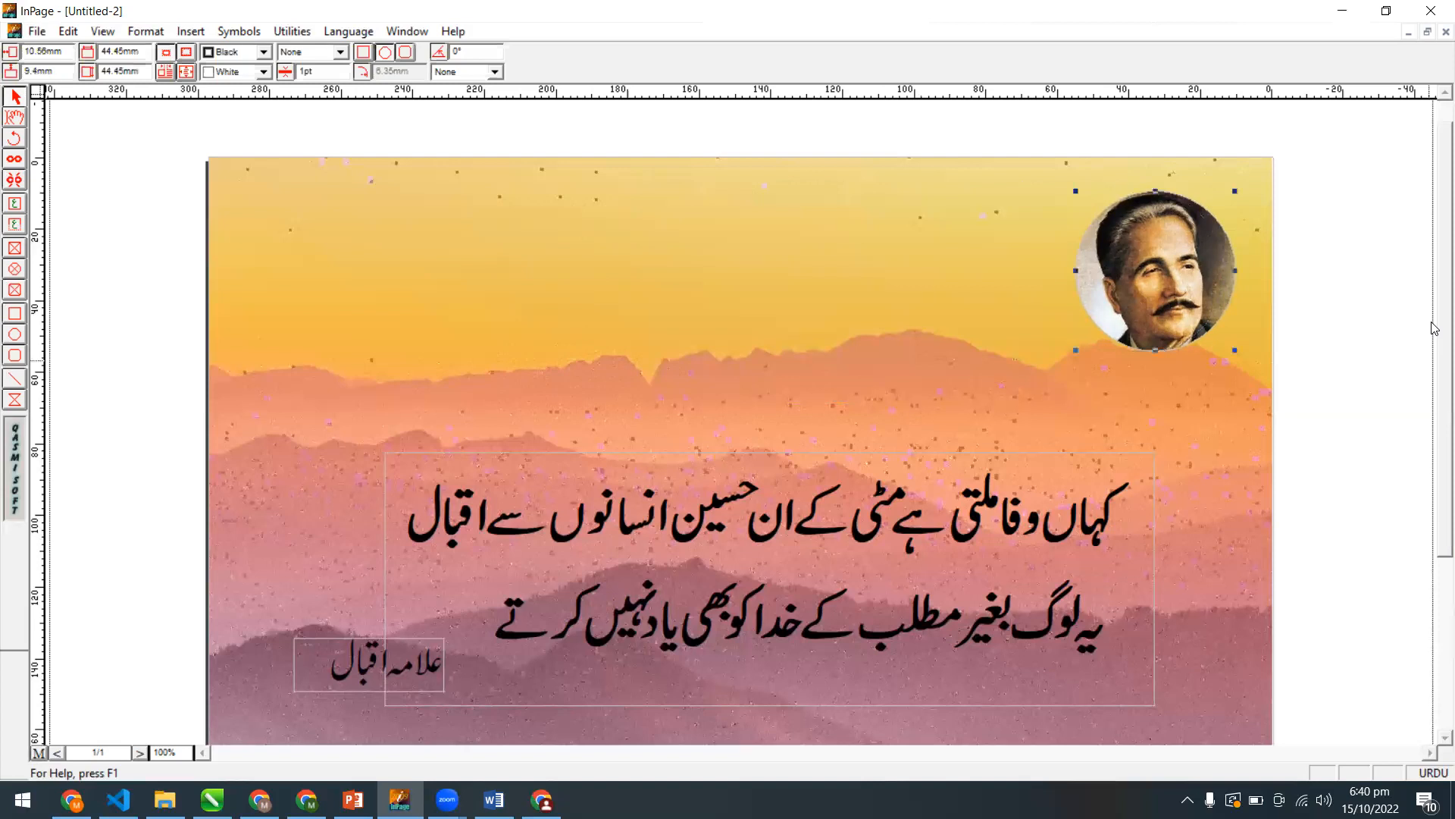
View the page at 50%, move the couplet's text box up, and place the poet's name slightly right and down beneath it.
{"action": "left_click_drag", "start_coordinate": [1435, 331], "coordinate": [1435, 356]}
{"action": "key", "text": "ctrl+5"}
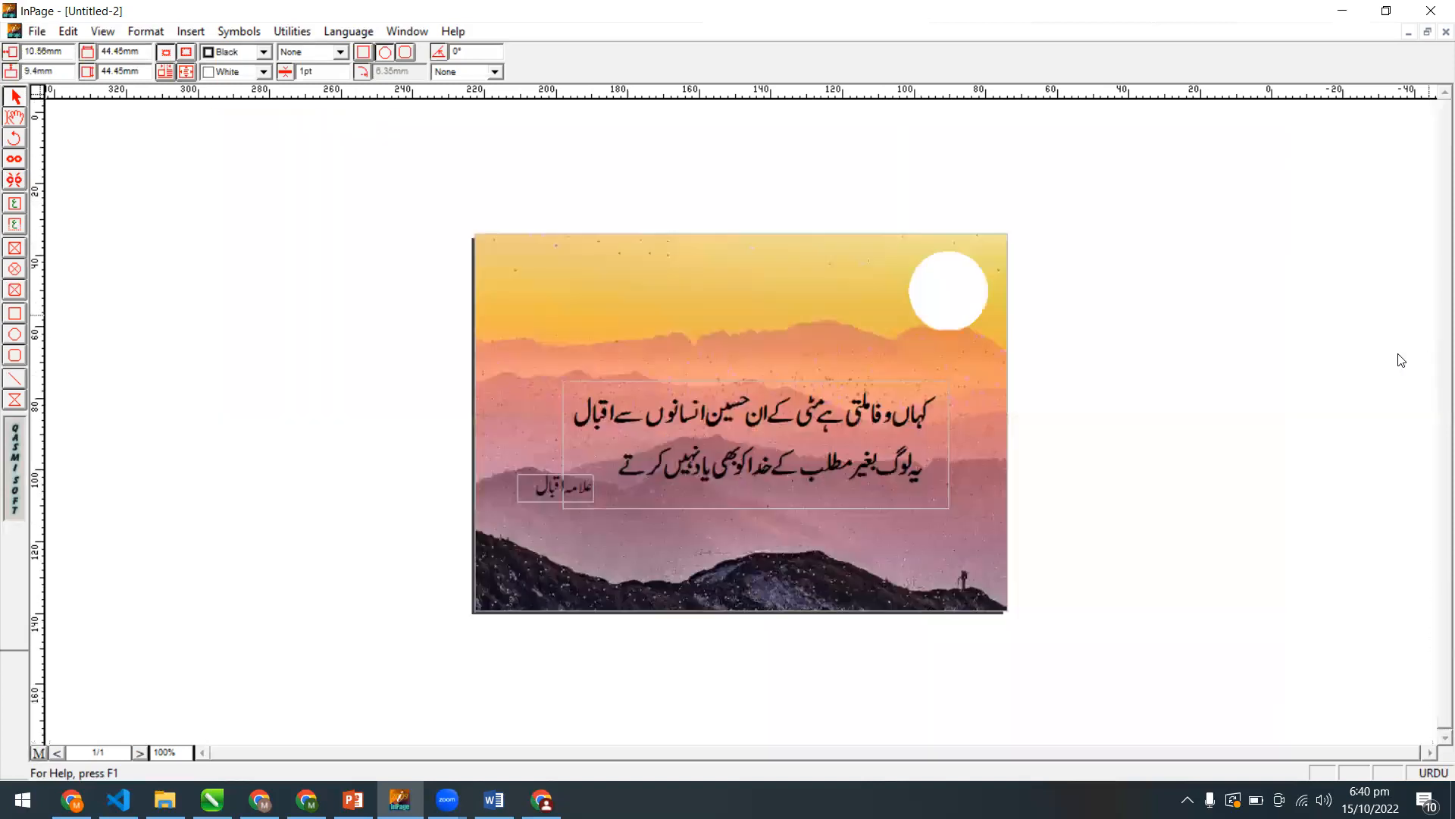
{"action": "left_click_drag", "start_coordinate": [784, 416], "coordinate": [774, 388]}
{"action": "left_click_drag", "start_coordinate": [564, 494], "coordinate": [573, 503]}
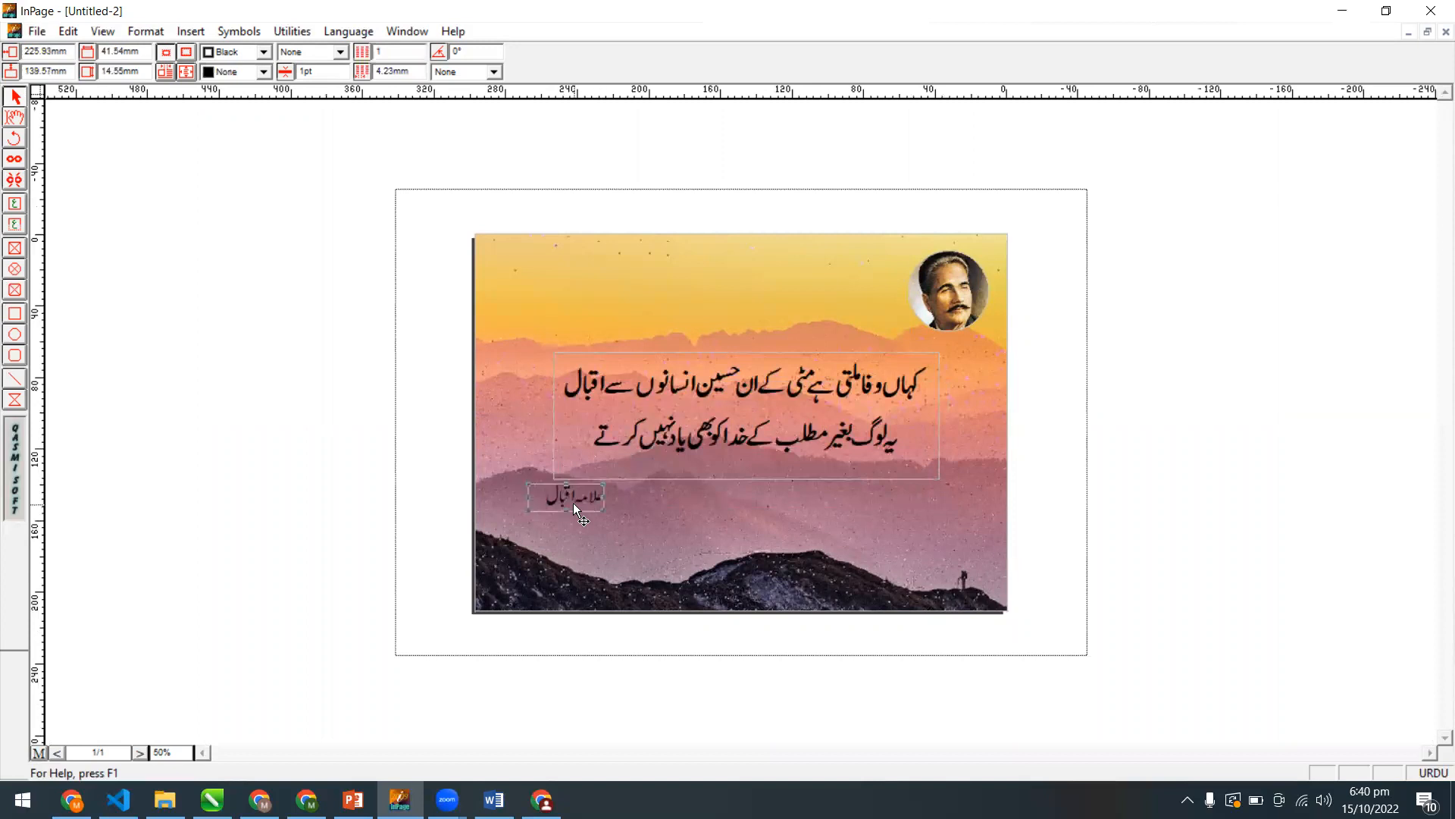
{"action": "left_click", "coordinate": [970, 306]}
{"action": "left_click", "coordinate": [68, 31]}
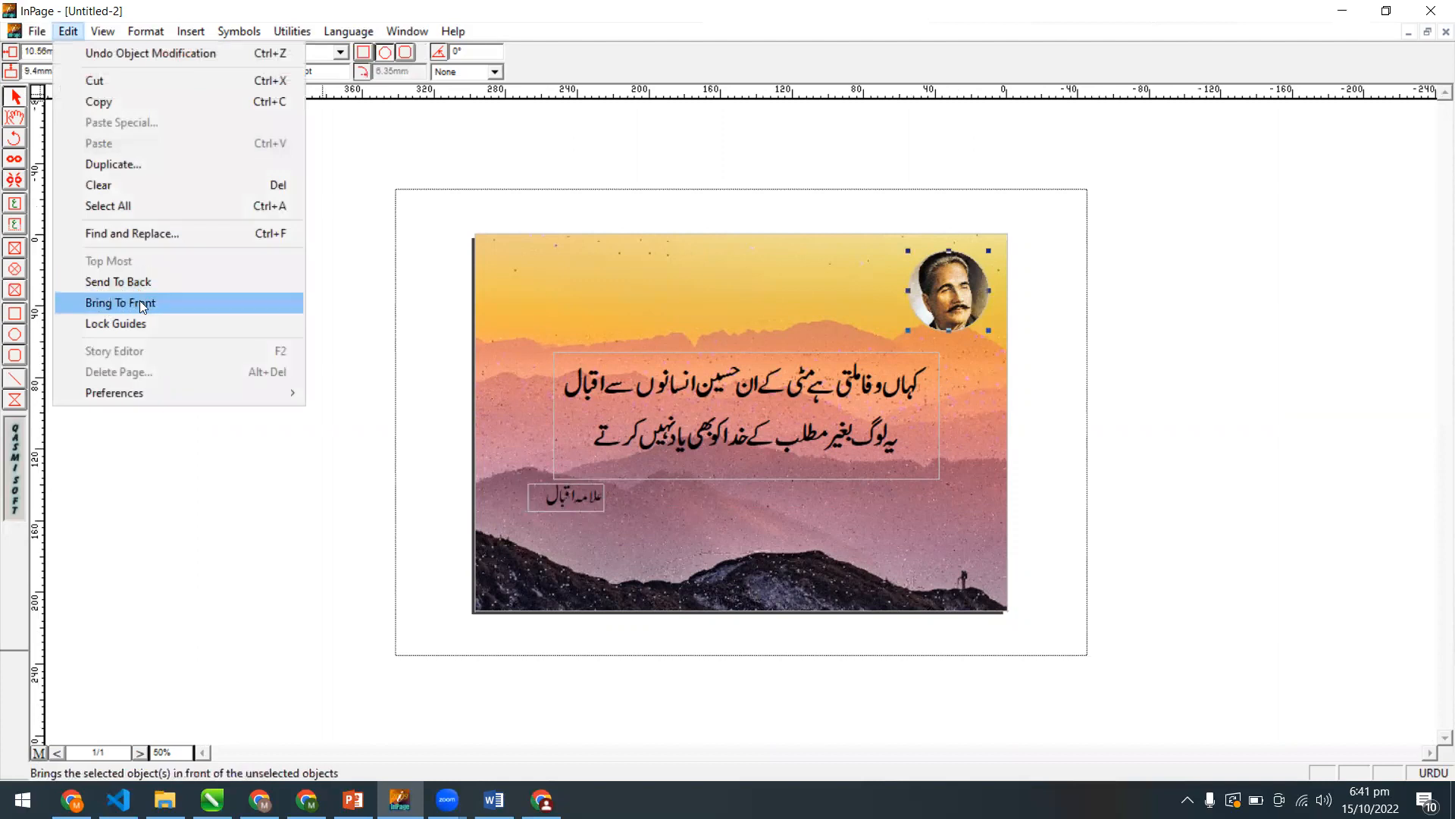
{"action": "mouse_move", "coordinate": [453, 31]}
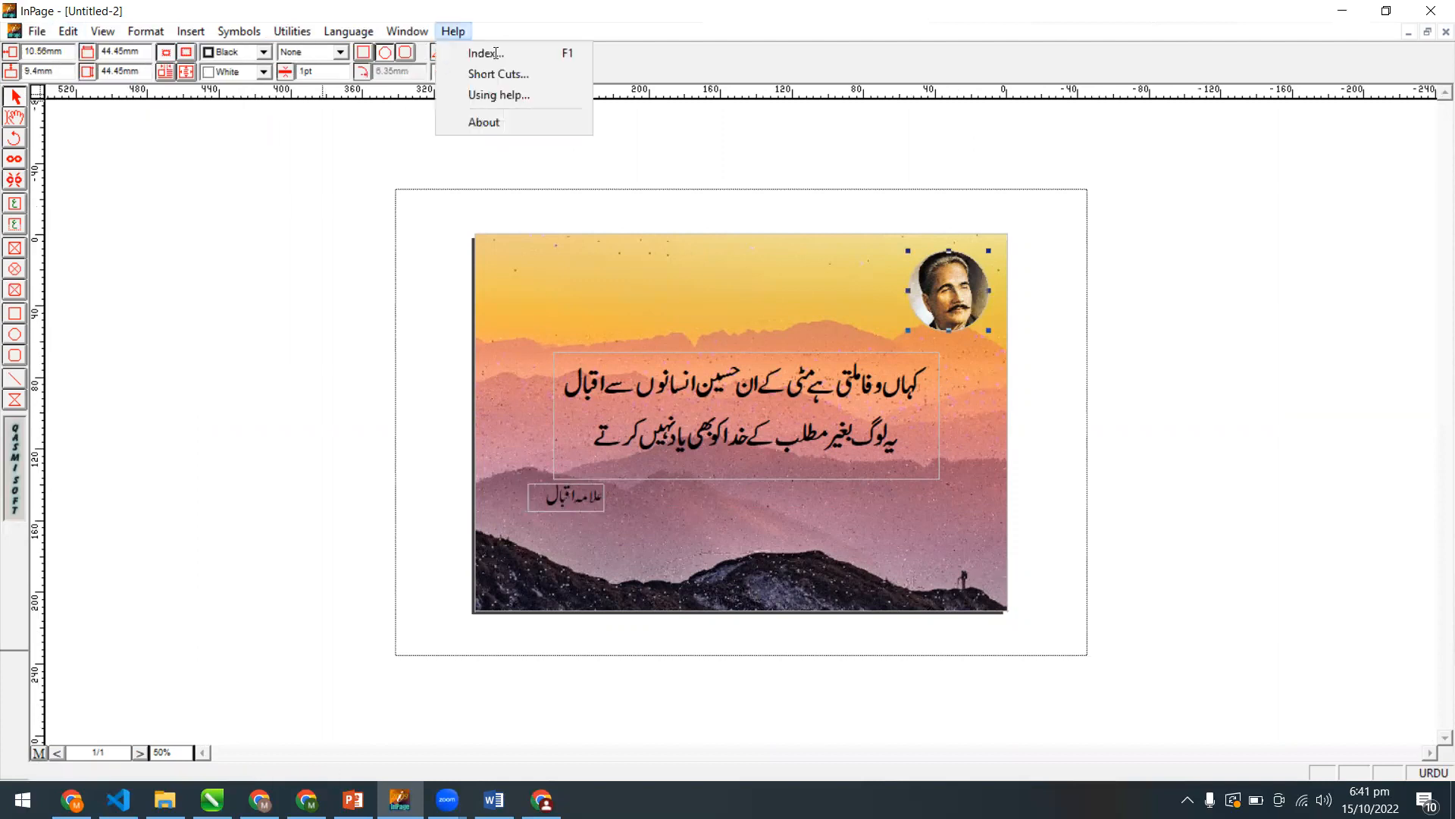
{"action": "left_click", "coordinate": [821, 372]}
{"action": "left_click", "coordinate": [819, 396]}
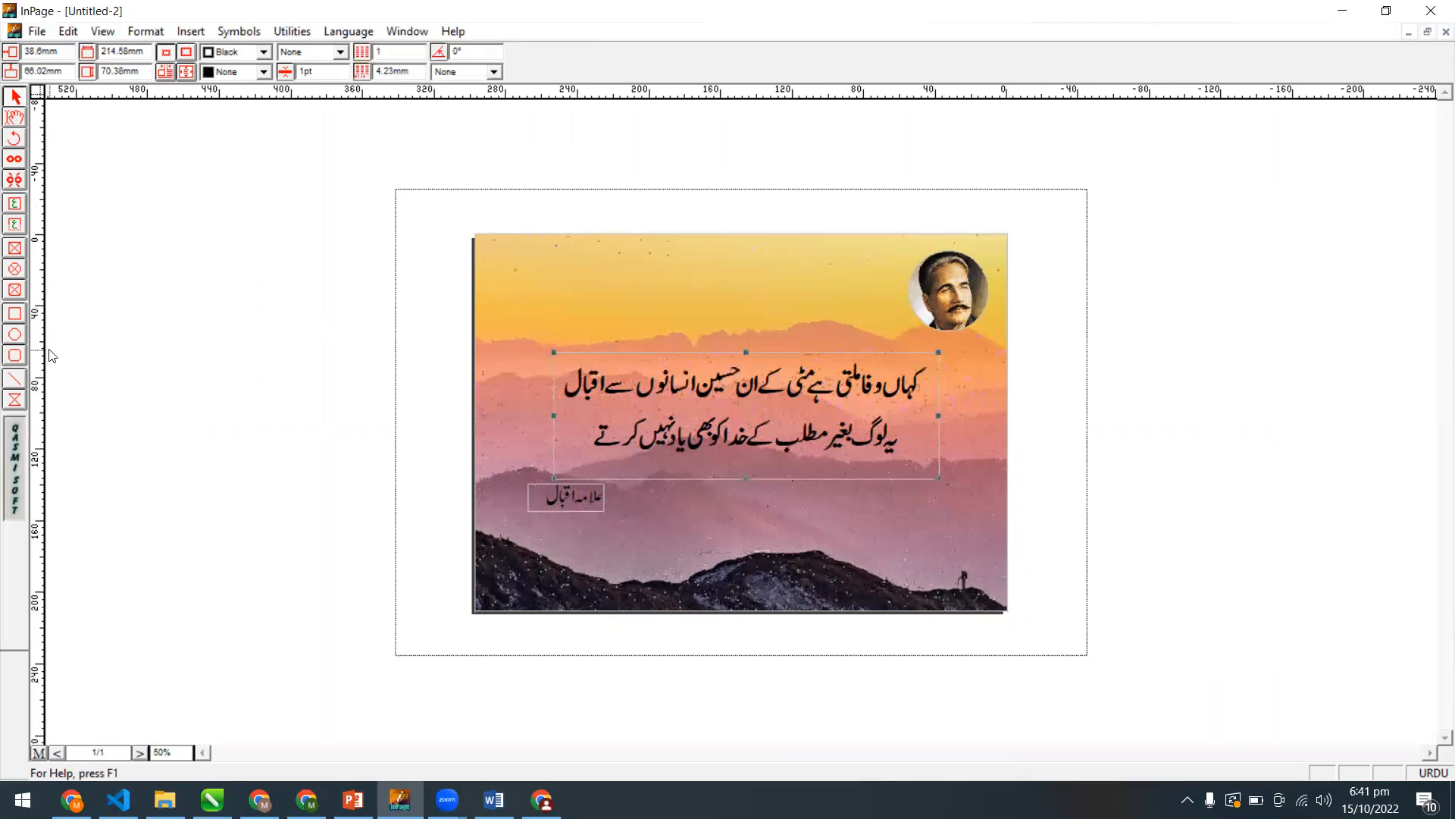
Compare the rectangular, oval and rounded picture box tools with the matching plain shape tools.
{"action": "left_click", "coordinate": [14, 270]}
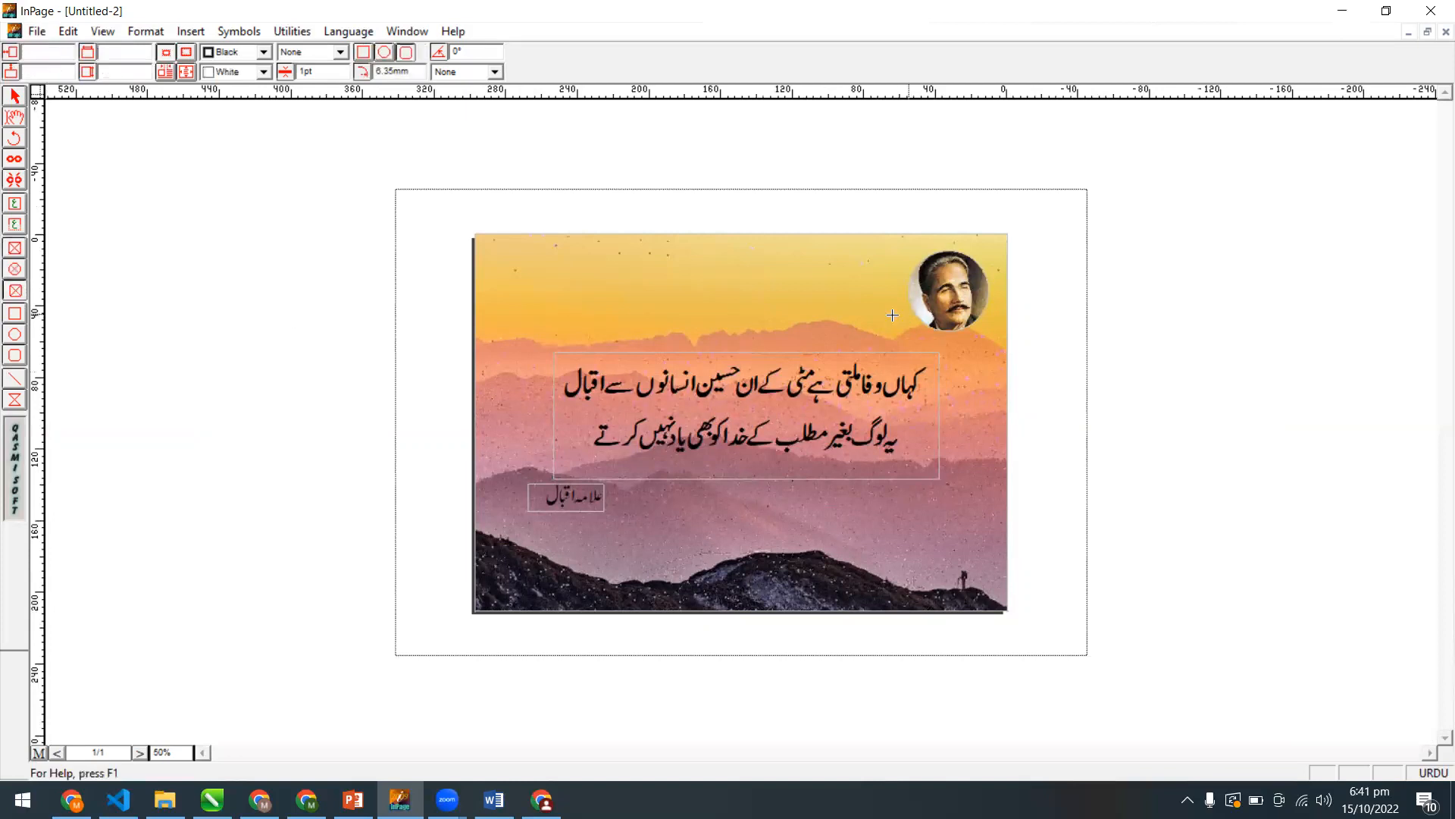
{"action": "left_click", "coordinate": [14, 334]}
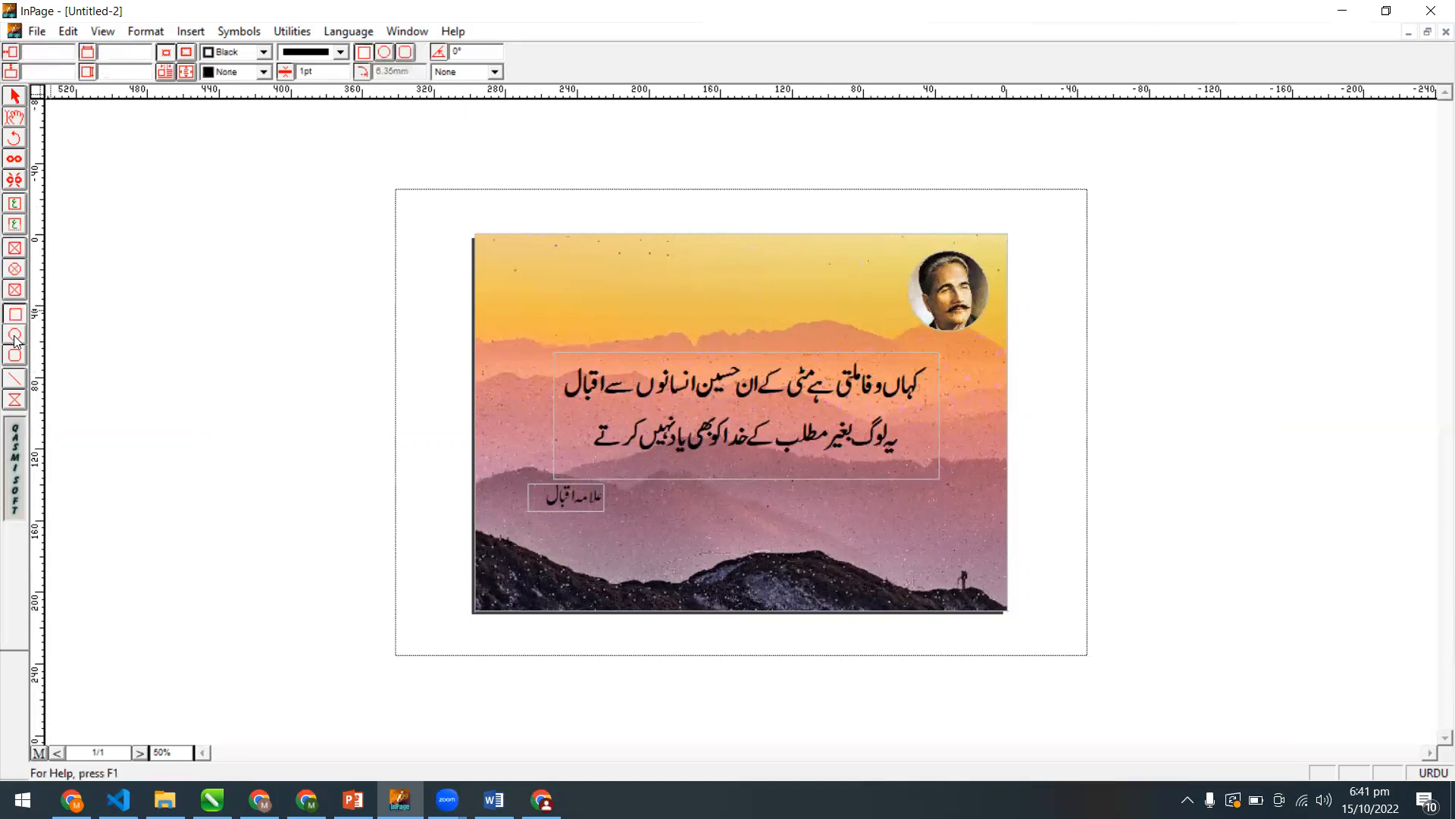
{"action": "left_click", "coordinate": [16, 315]}
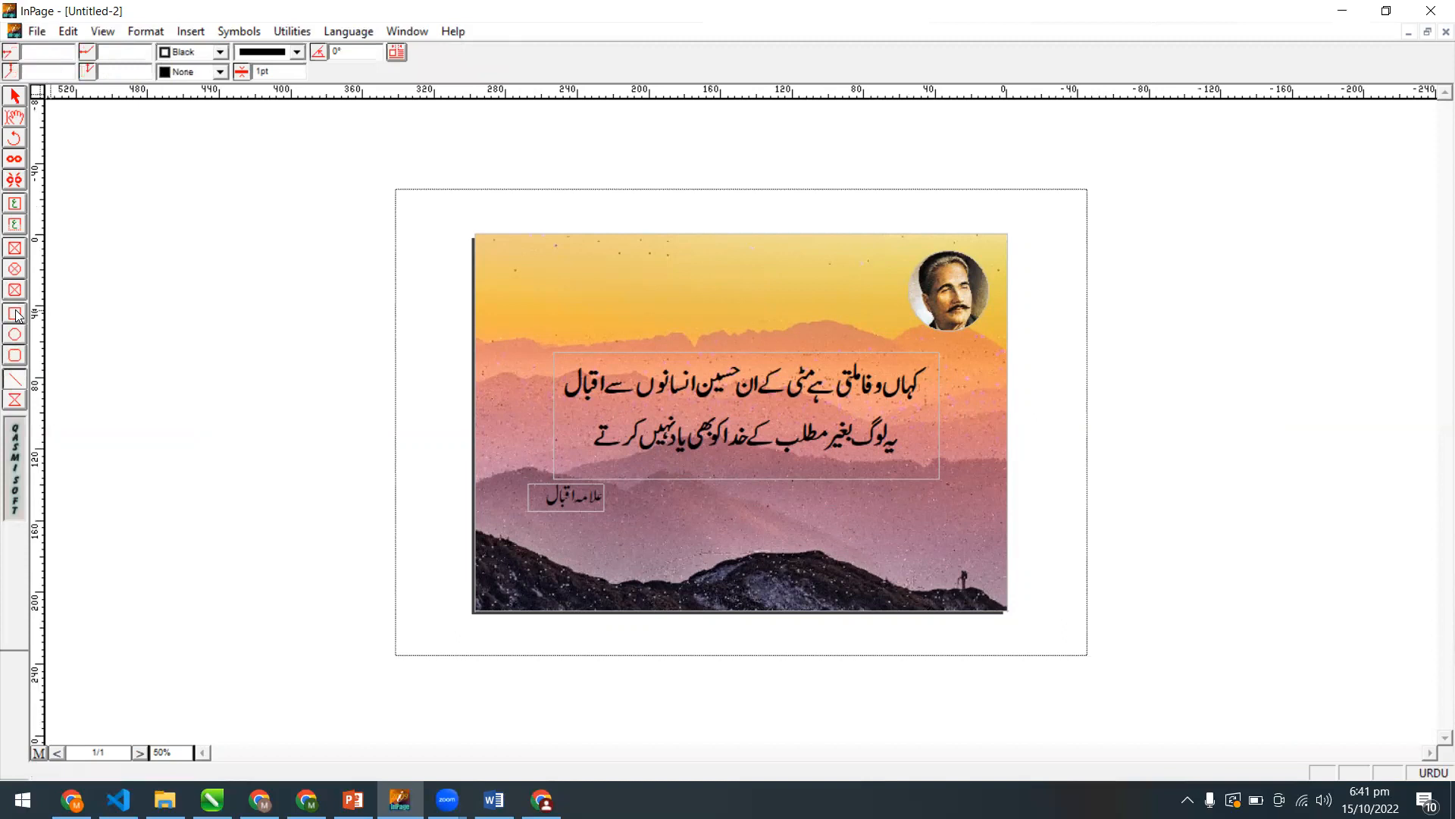
{"action": "left_click", "coordinate": [16, 314]}
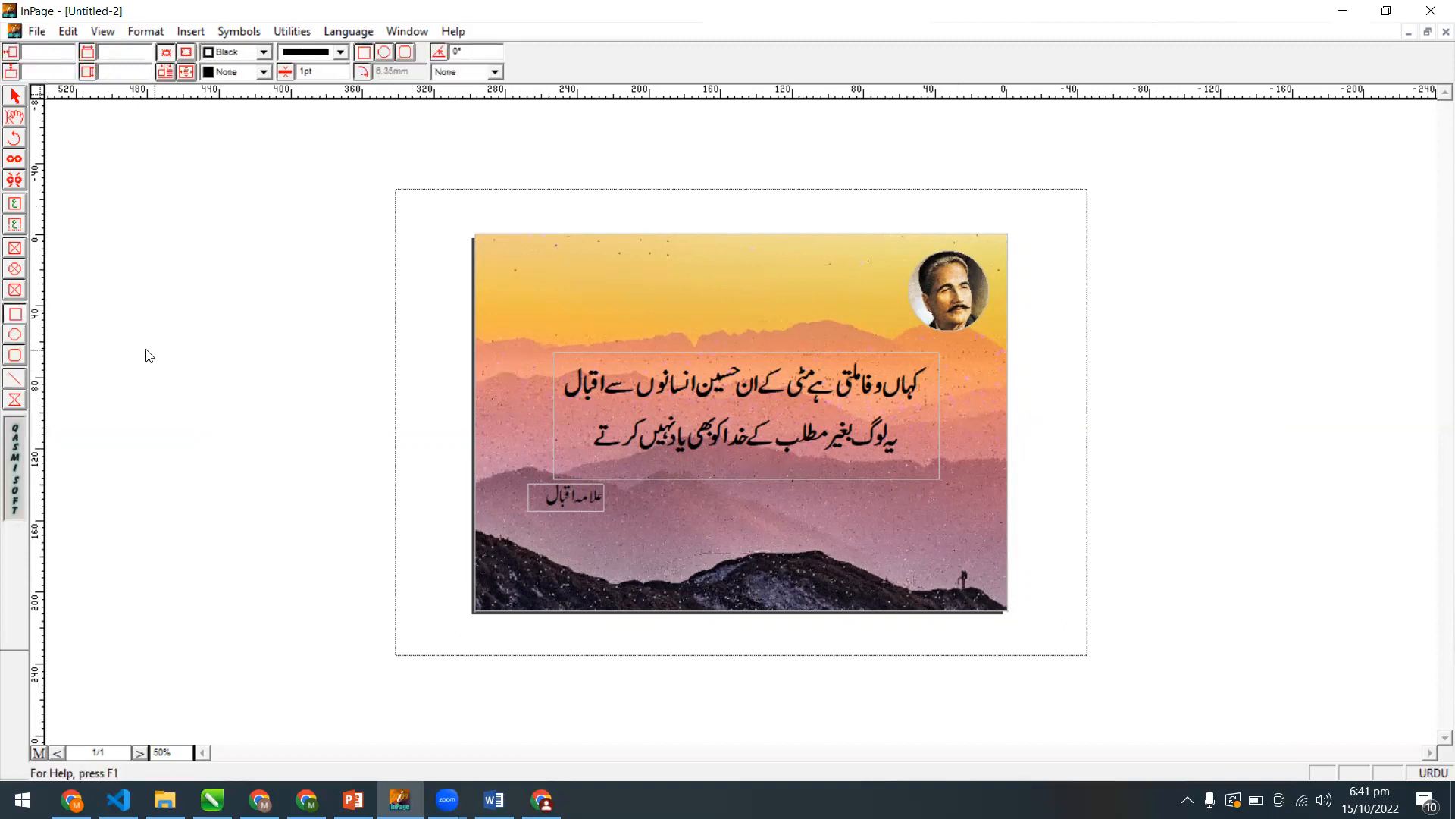
{"action": "left_click", "coordinate": [15, 335]}
{"action": "left_click", "coordinate": [15, 355]}
{"action": "left_click", "coordinate": [15, 248]}
{"action": "left_click", "coordinate": [16, 269]}
{"action": "left_click", "coordinate": [15, 290]}
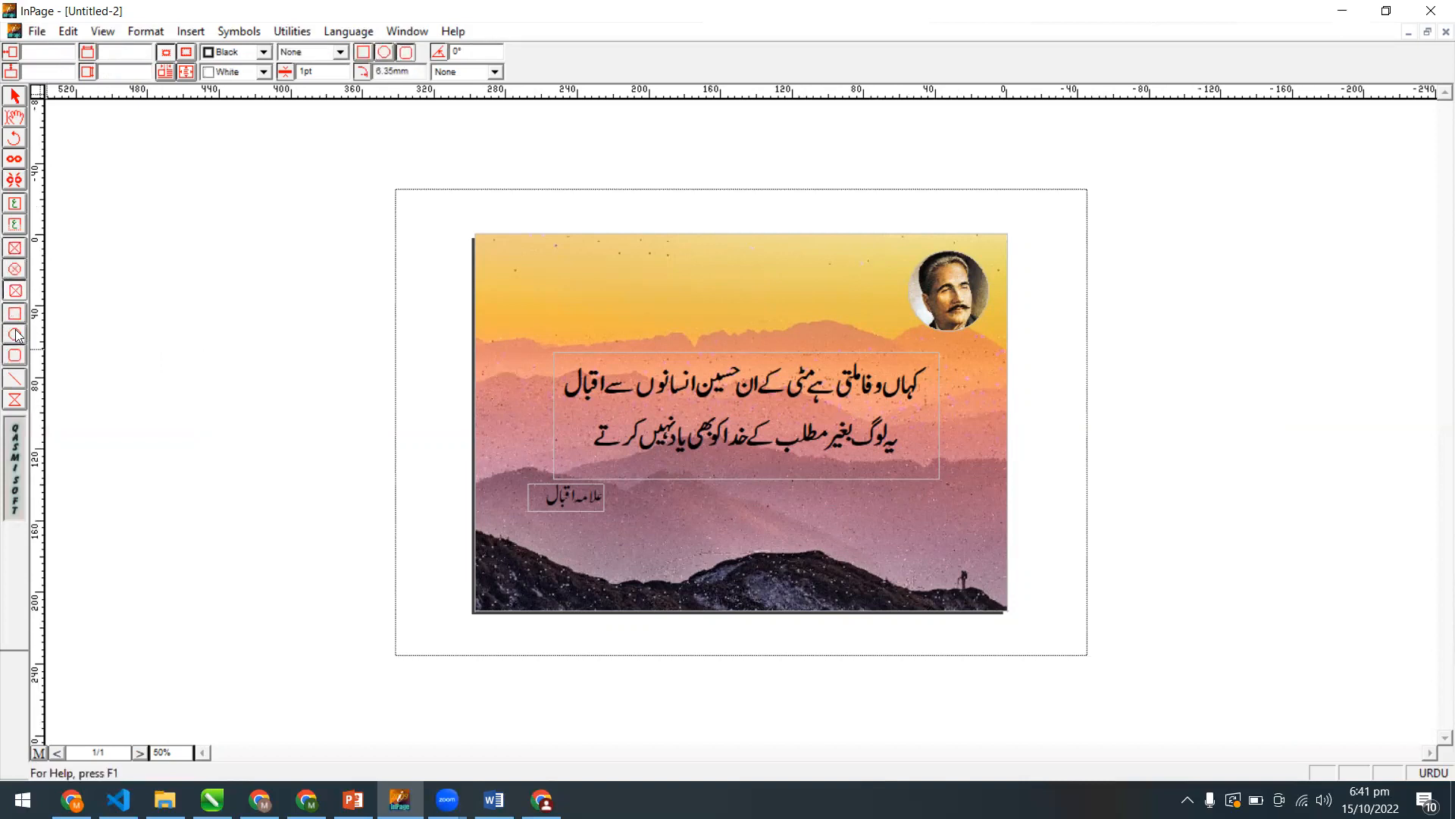
{"action": "left_click", "coordinate": [15, 313]}
{"action": "left_click", "coordinate": [15, 334]}
{"action": "left_click", "coordinate": [15, 354]}
{"action": "left_click", "coordinate": [17, 316]}
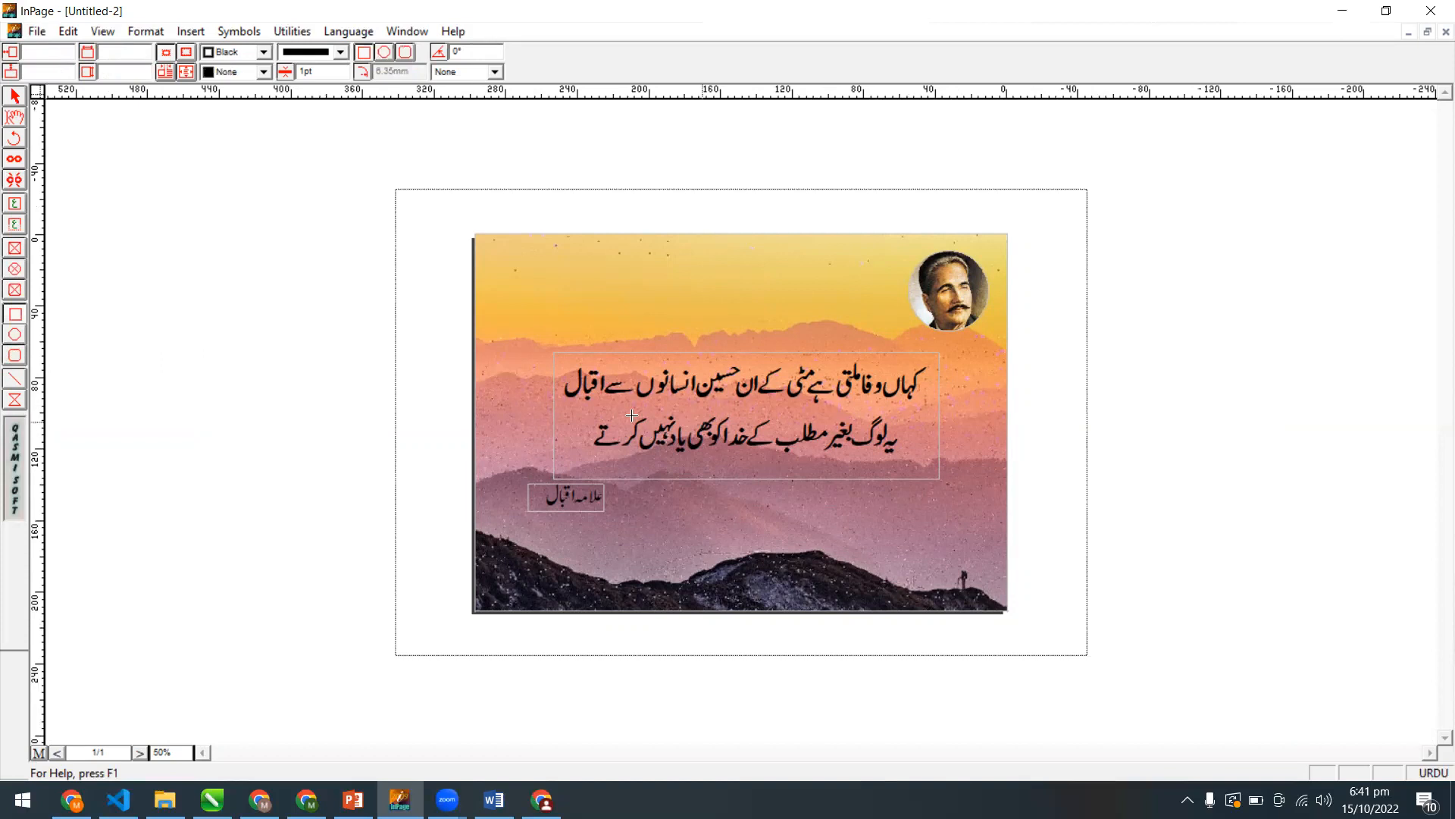
Draw a rectangle about 229 by 81 mm around the couplet's text box and give it rounded corners.
{"action": "left_click", "coordinate": [15, 96]}
{"action": "left_click", "coordinate": [612, 407]}
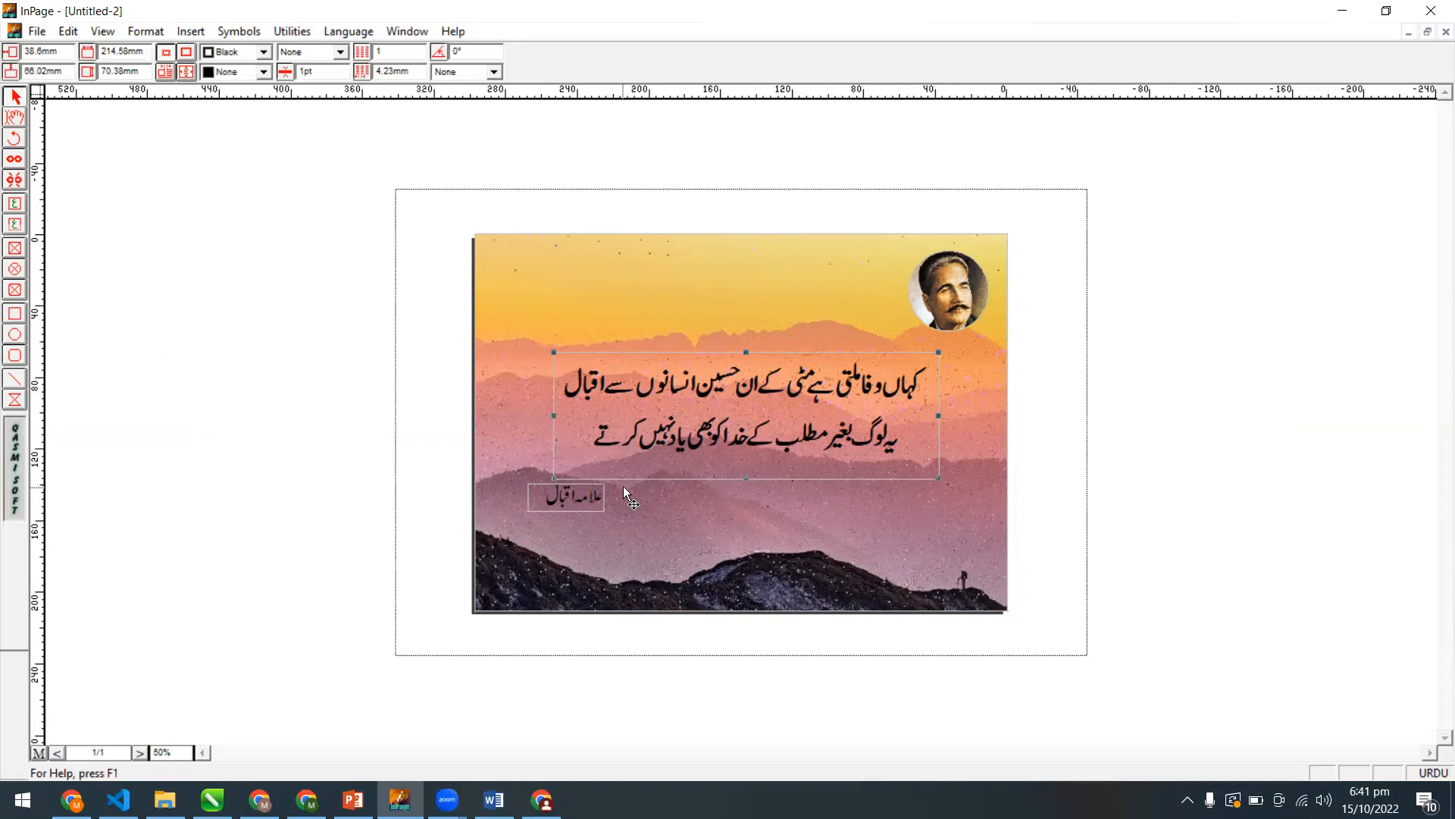
{"action": "left_click", "coordinate": [14, 313]}
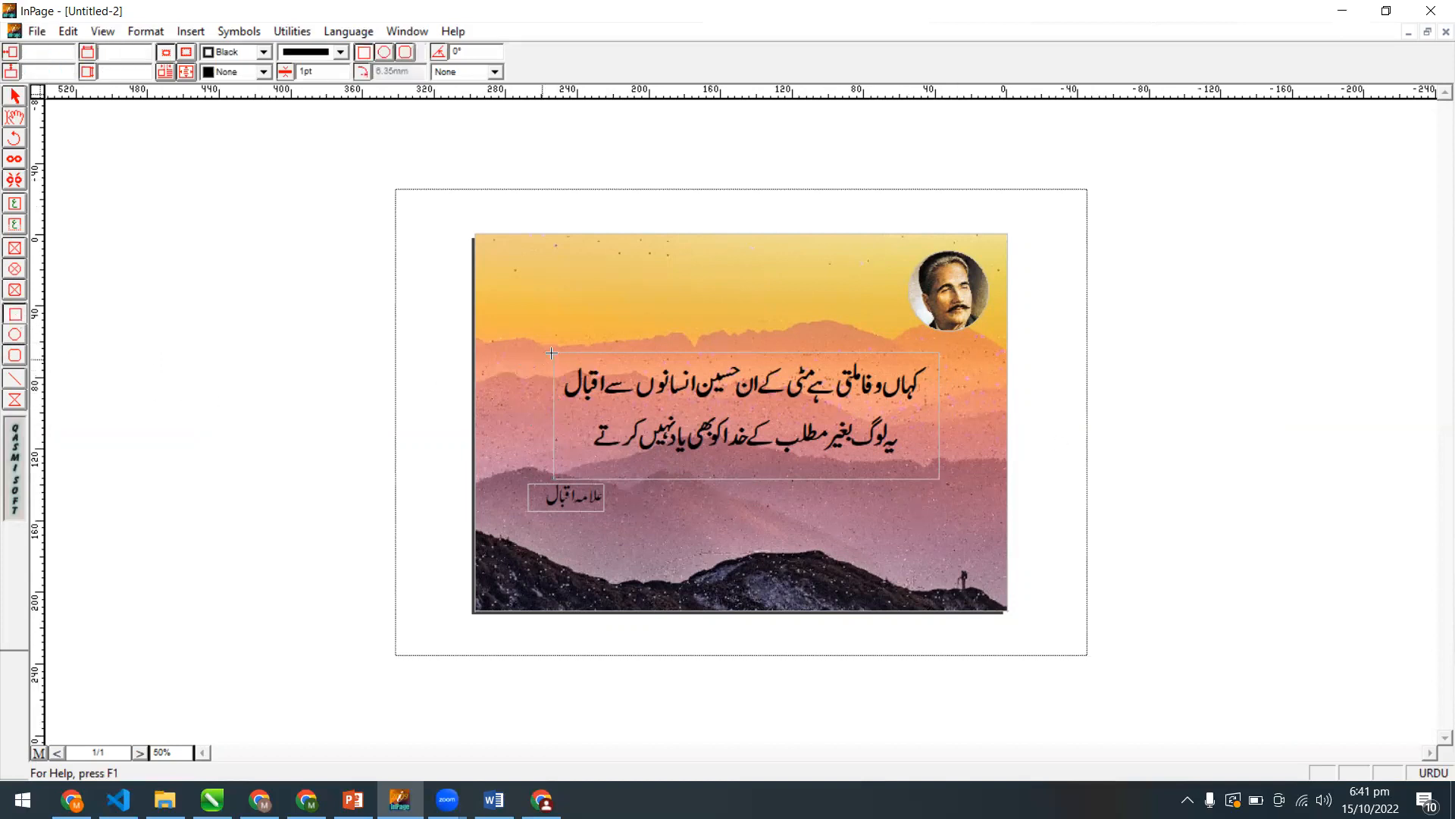
{"action": "left_click_drag", "start_coordinate": [551, 353], "coordinate": [953, 487]}
{"action": "left_click", "coordinate": [15, 97]}
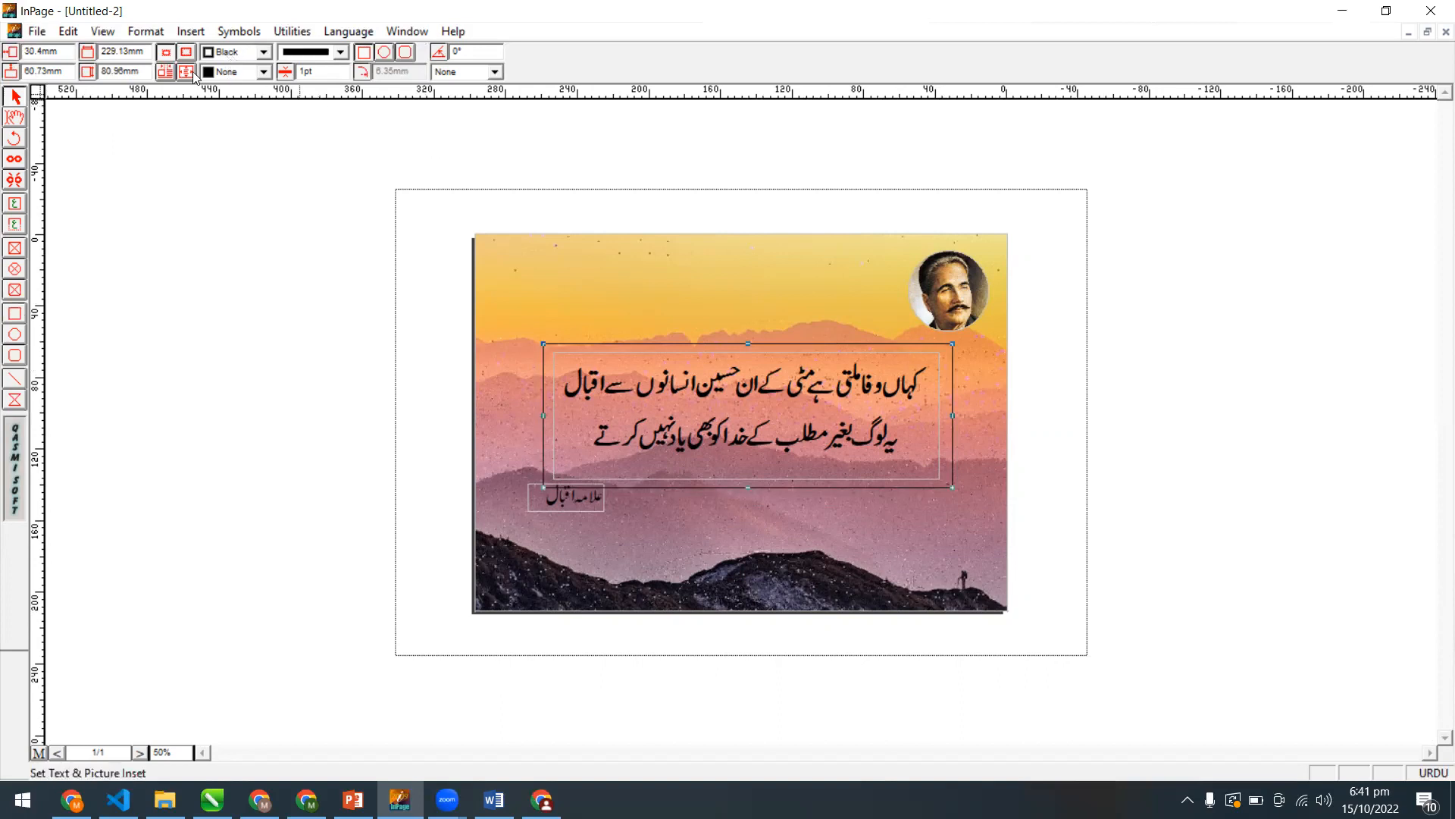
{"action": "left_click", "coordinate": [386, 53]}
{"action": "left_click", "coordinate": [406, 52]}
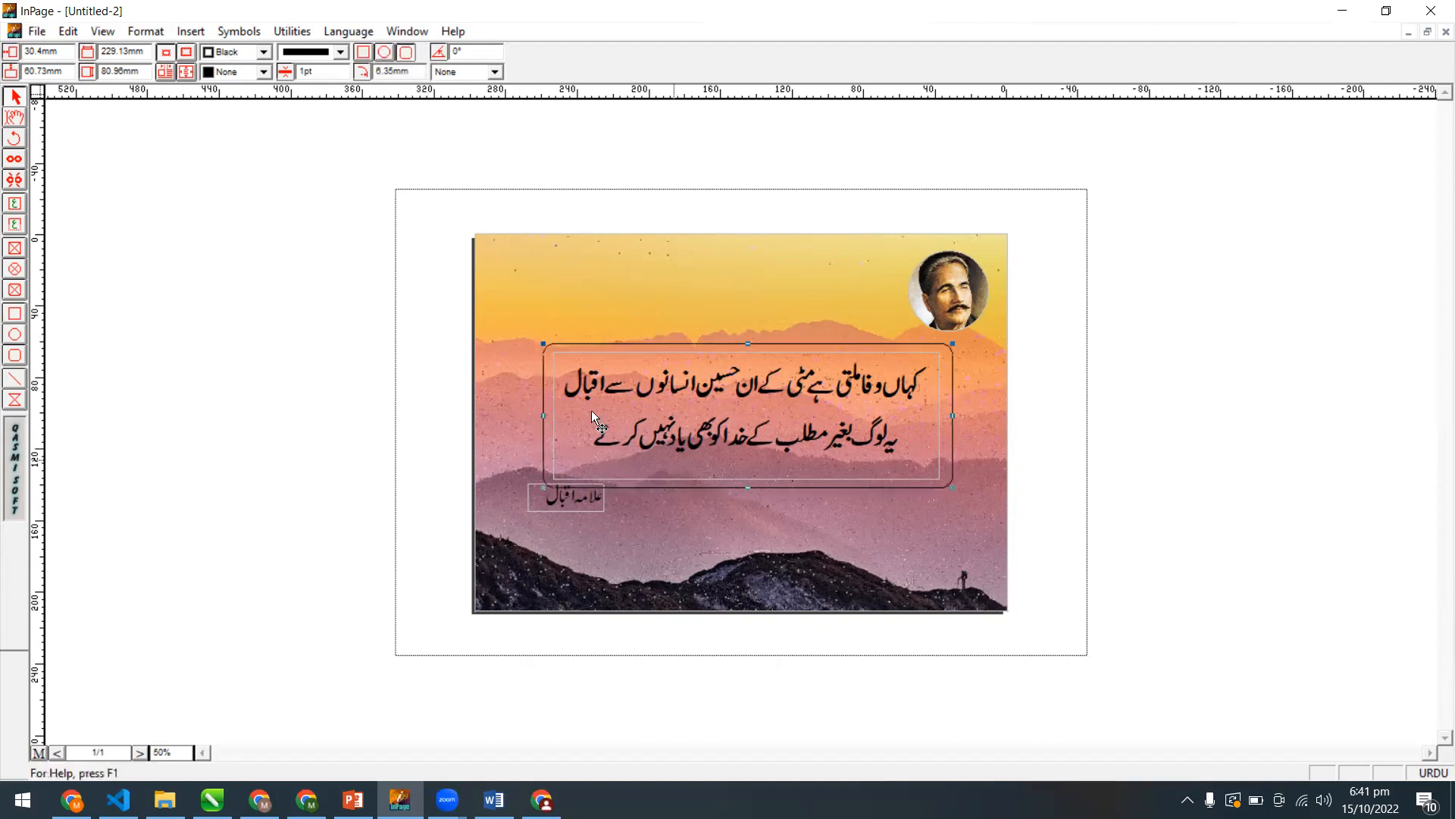
Move the couplet's text box up out of the rounded rectangle to the page's top edge, undoing the accidental background shift.
{"action": "left_click_drag", "start_coordinate": [685, 385], "coordinate": [680, 288]}
{"action": "left_click", "coordinate": [753, 430]}
{"action": "left_click_drag", "start_coordinate": [753, 430], "coordinate": [754, 453]}
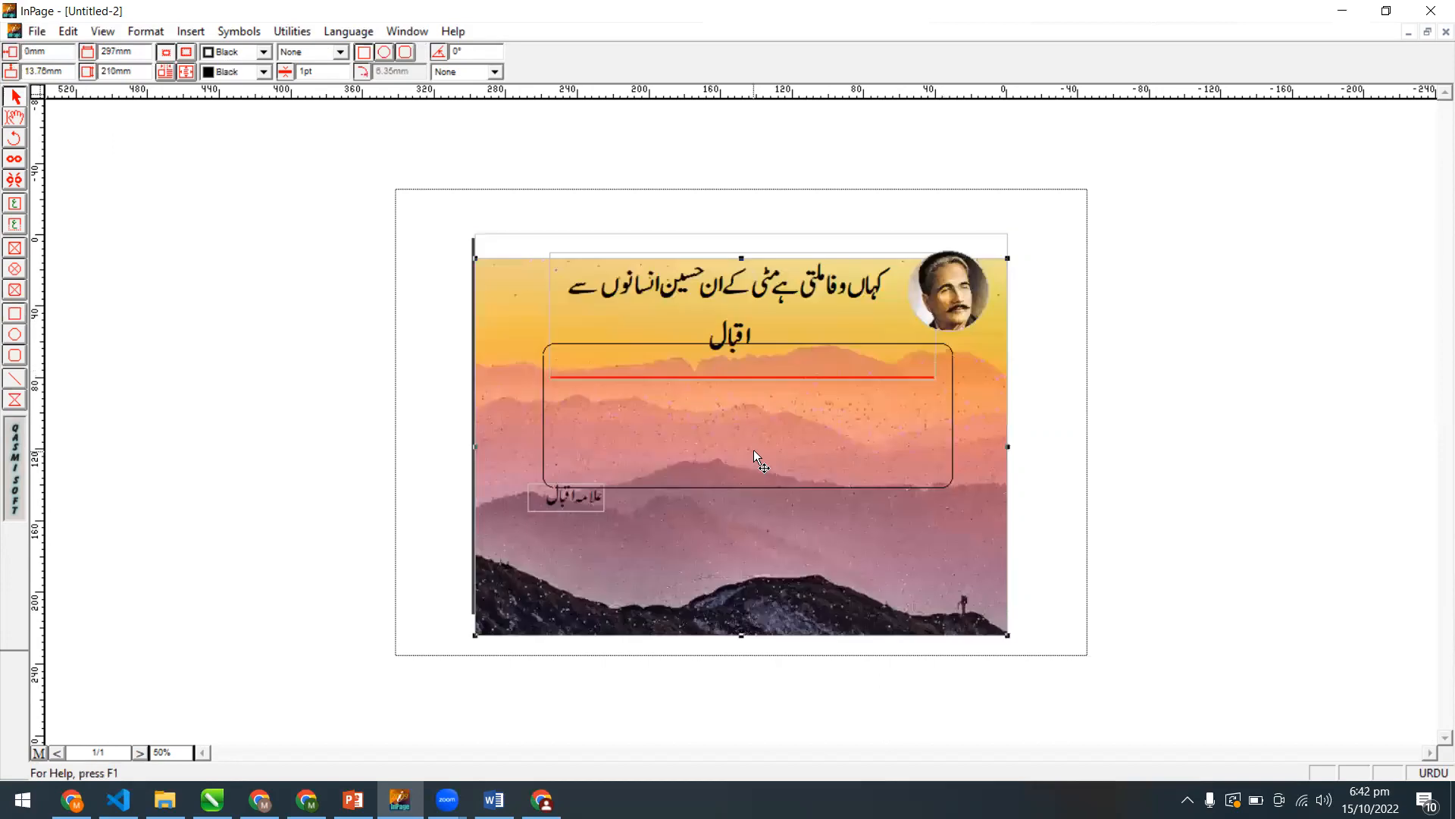
{"action": "key", "text": "ctrl+z"}
{"action": "left_click", "coordinate": [953, 402]}
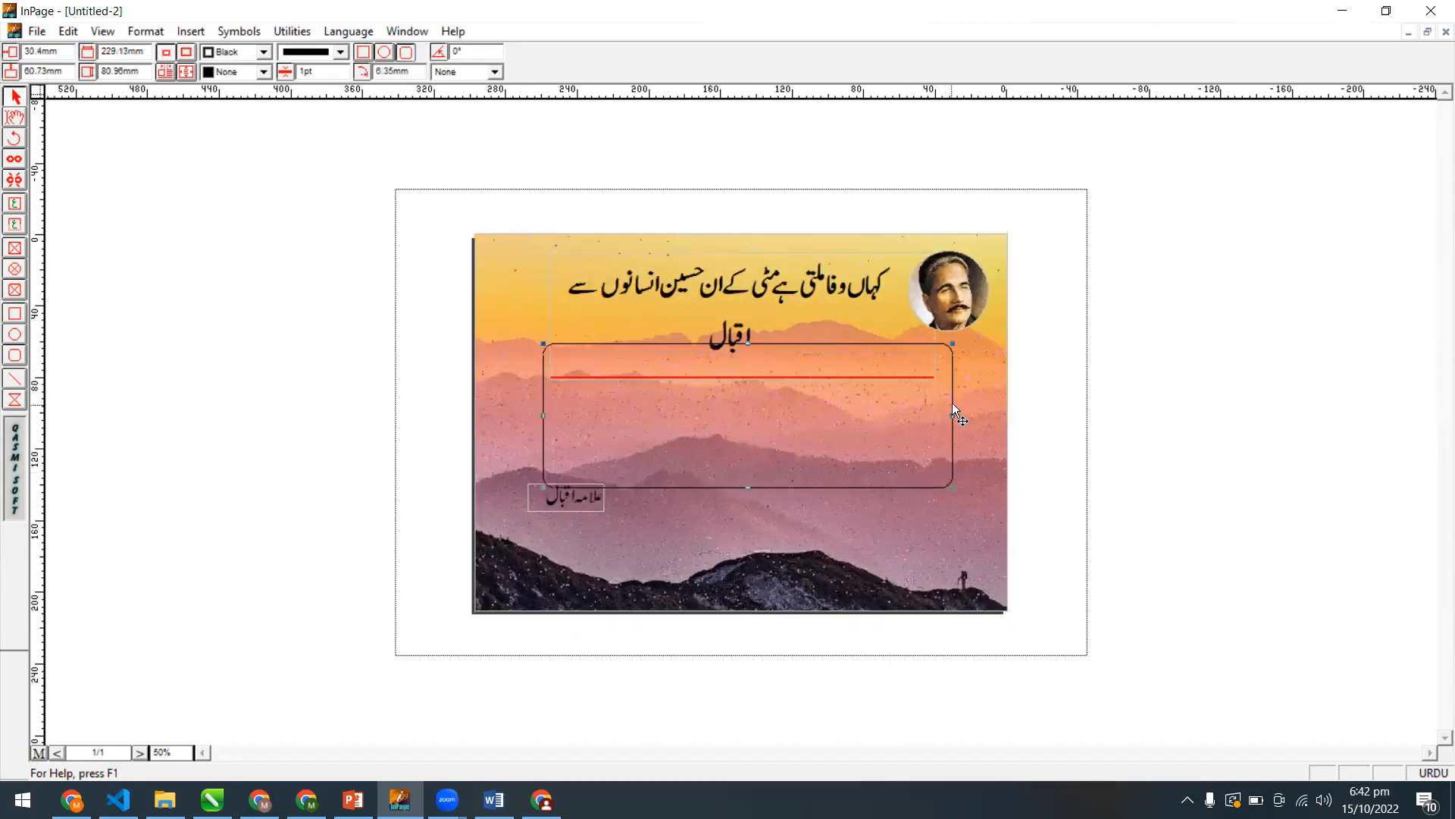
{"action": "left_click", "coordinate": [778, 288]}
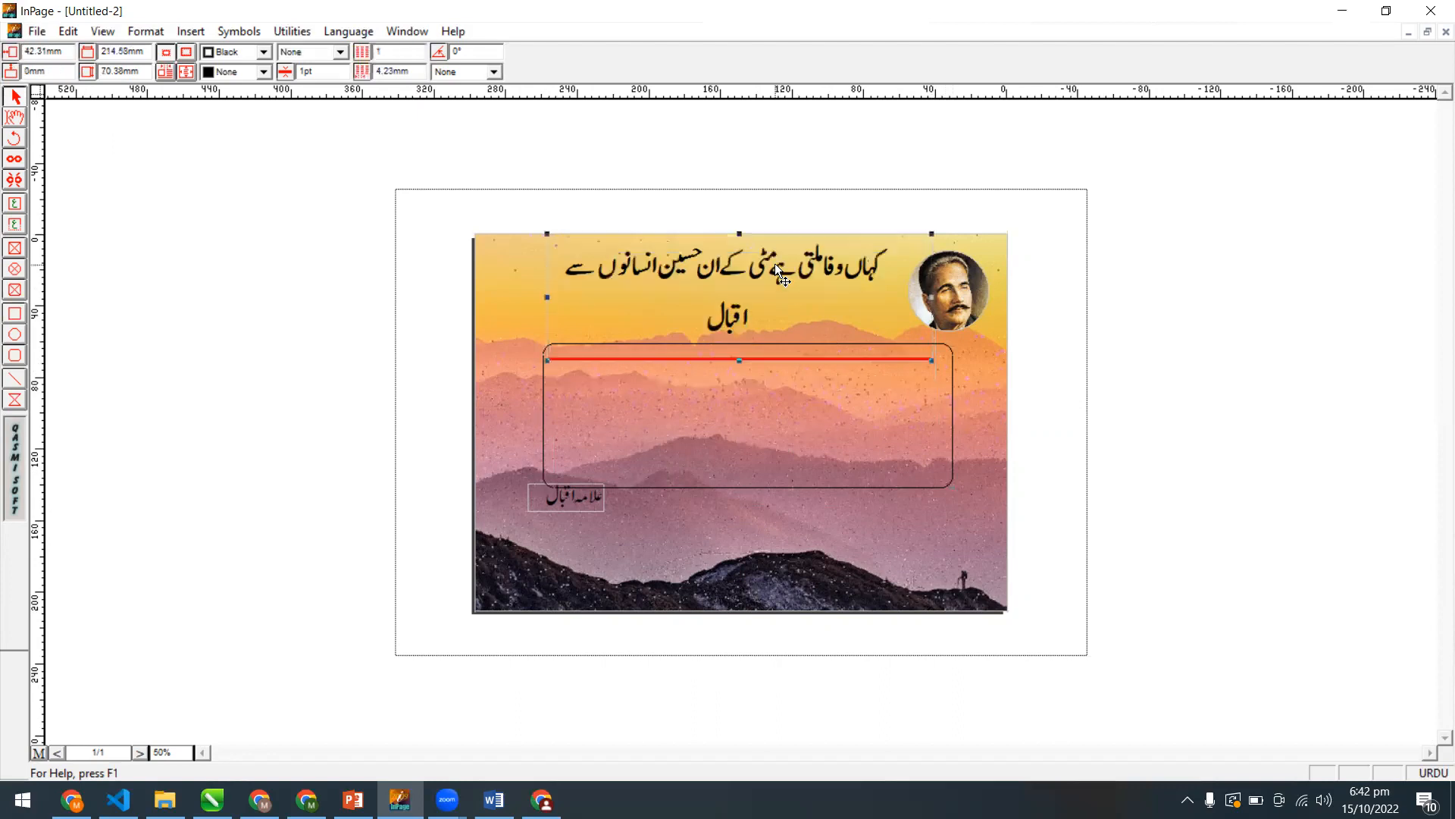
Fill the rounded rectangle with Black.
{"action": "left_click", "coordinate": [951, 400]}
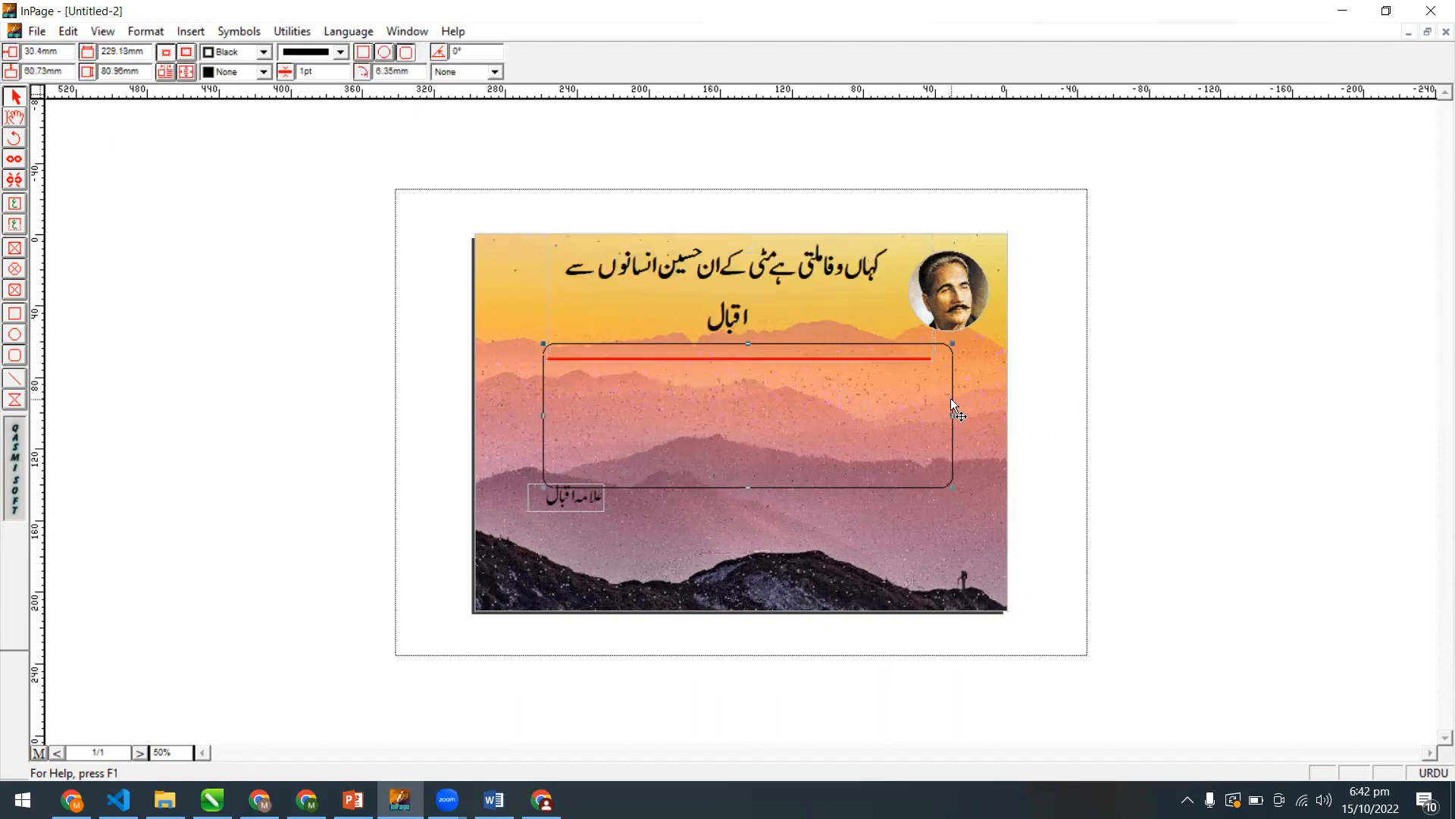
{"action": "double_click", "coordinate": [340, 73]}
{"action": "left_click", "coordinate": [753, 410]}
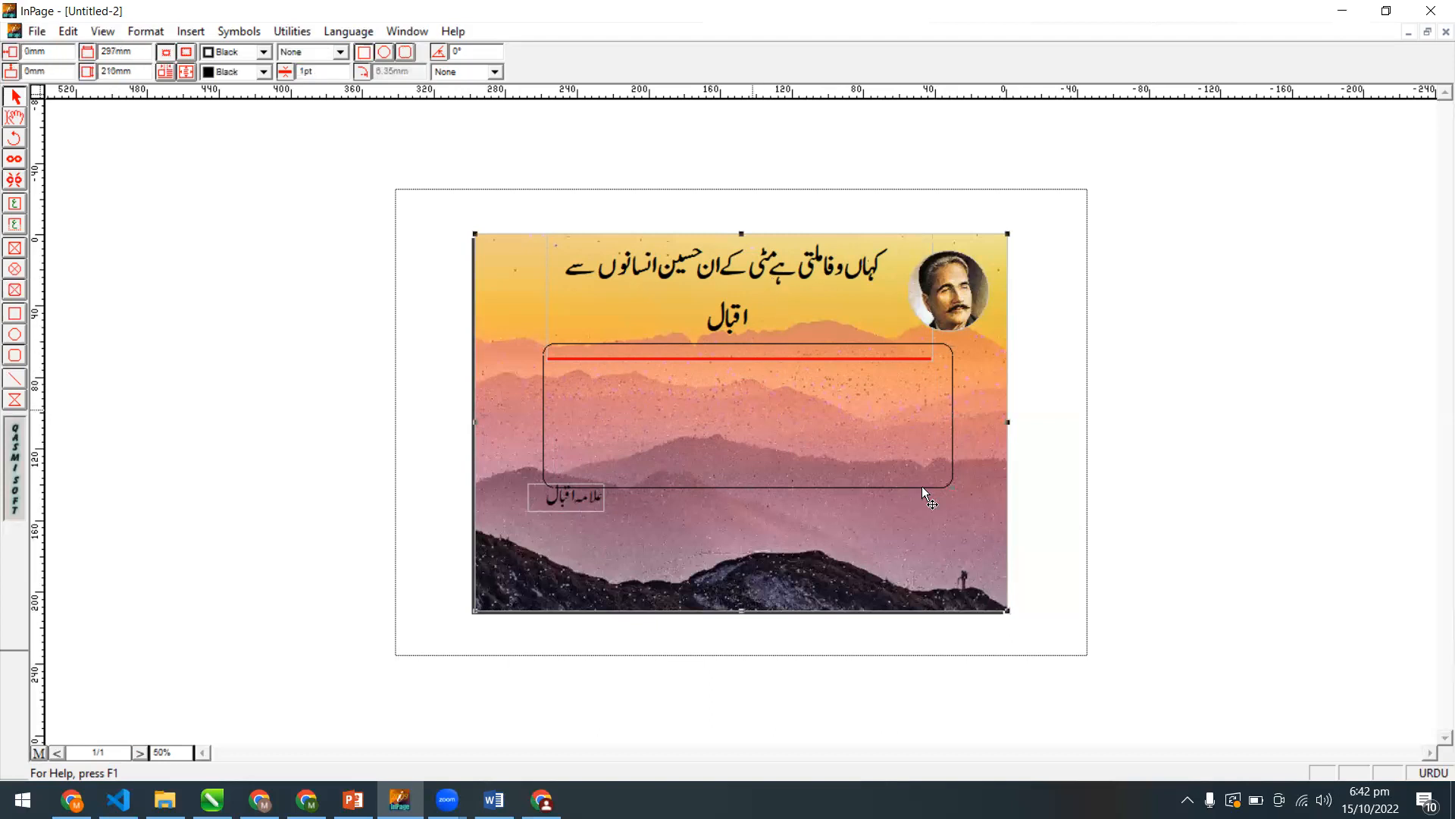
{"action": "left_click", "coordinate": [953, 404]}
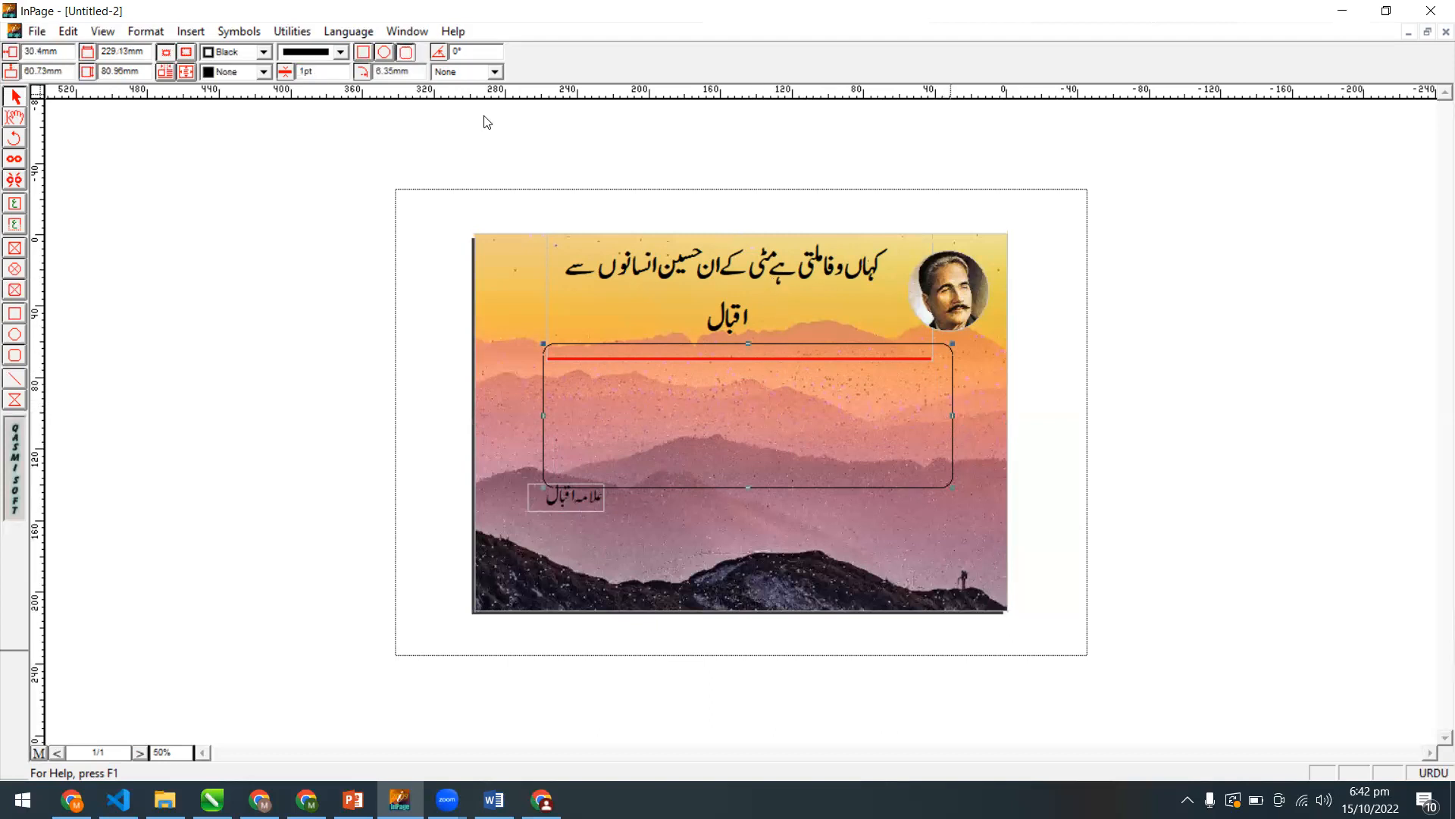
{"action": "left_click", "coordinate": [263, 72]}
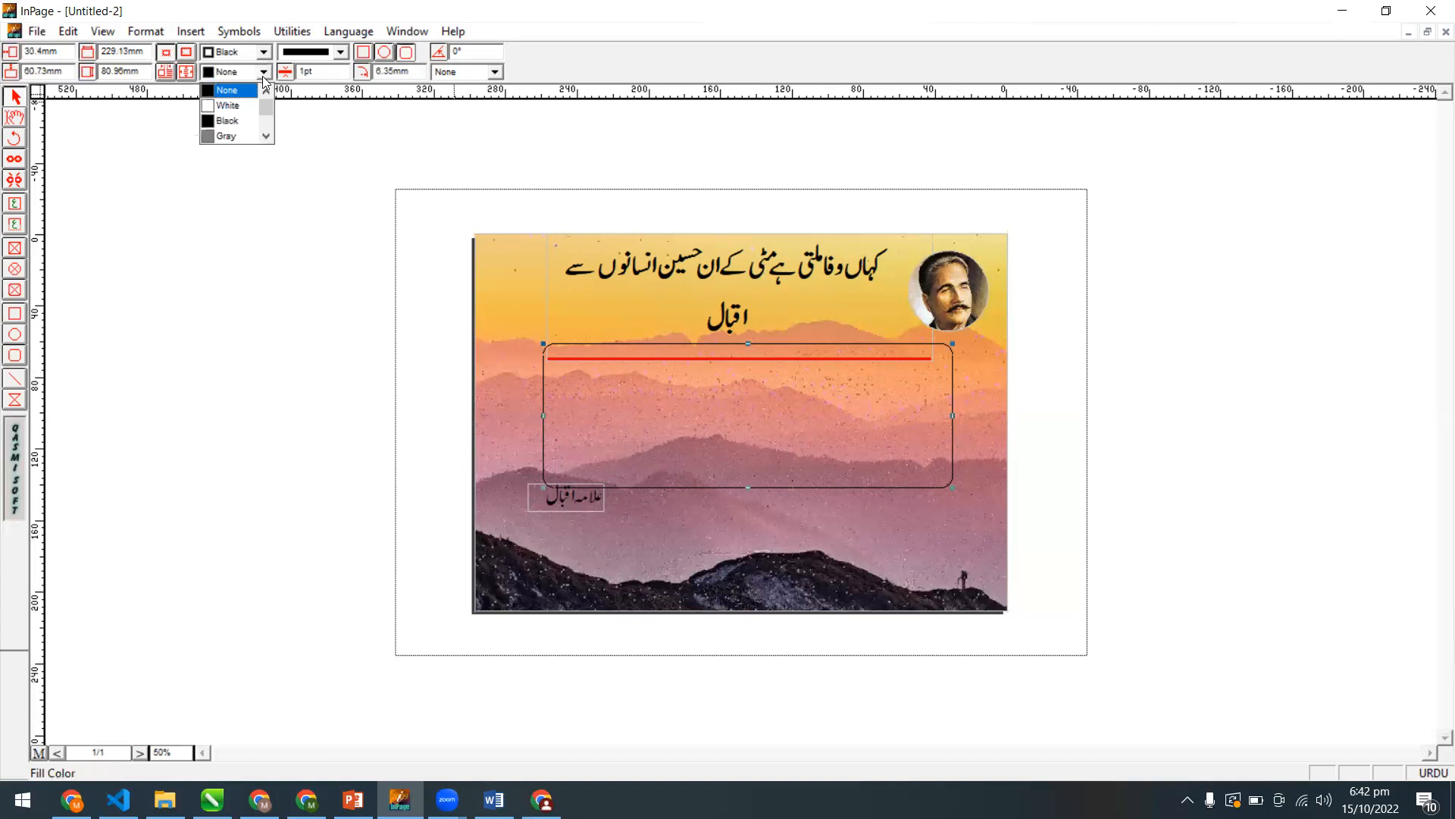
{"action": "left_click", "coordinate": [246, 122]}
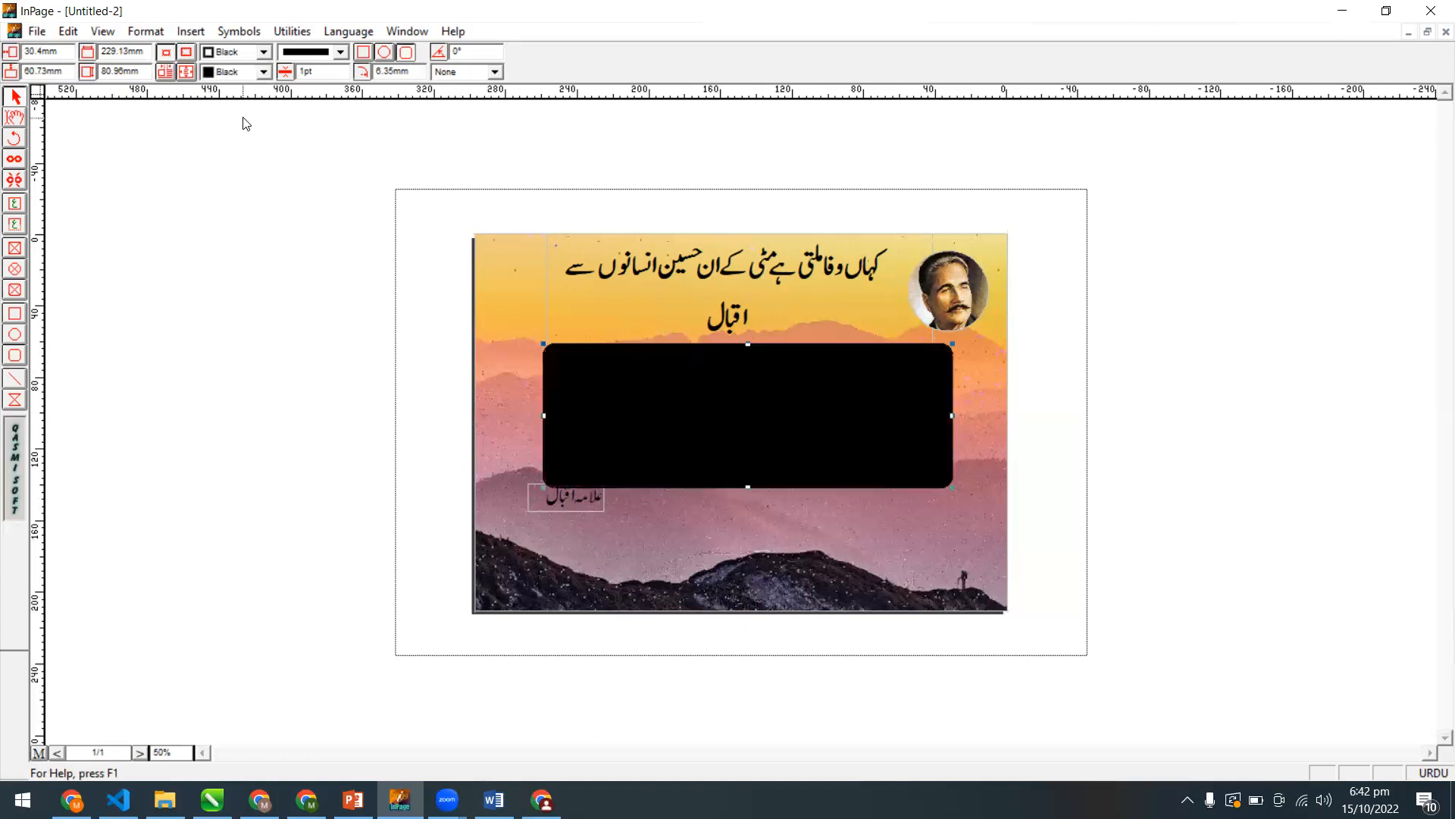
Shift the couplet's text box slightly down and change all of its text to White.
{"action": "mouse_move", "coordinate": [762, 265]}
{"action": "left_mouse_down"}
{"action": "mouse_move", "coordinate": [771, 382]}
{"action": "mouse_move", "coordinate": [769, 284]}
{"action": "left_mouse_up"}
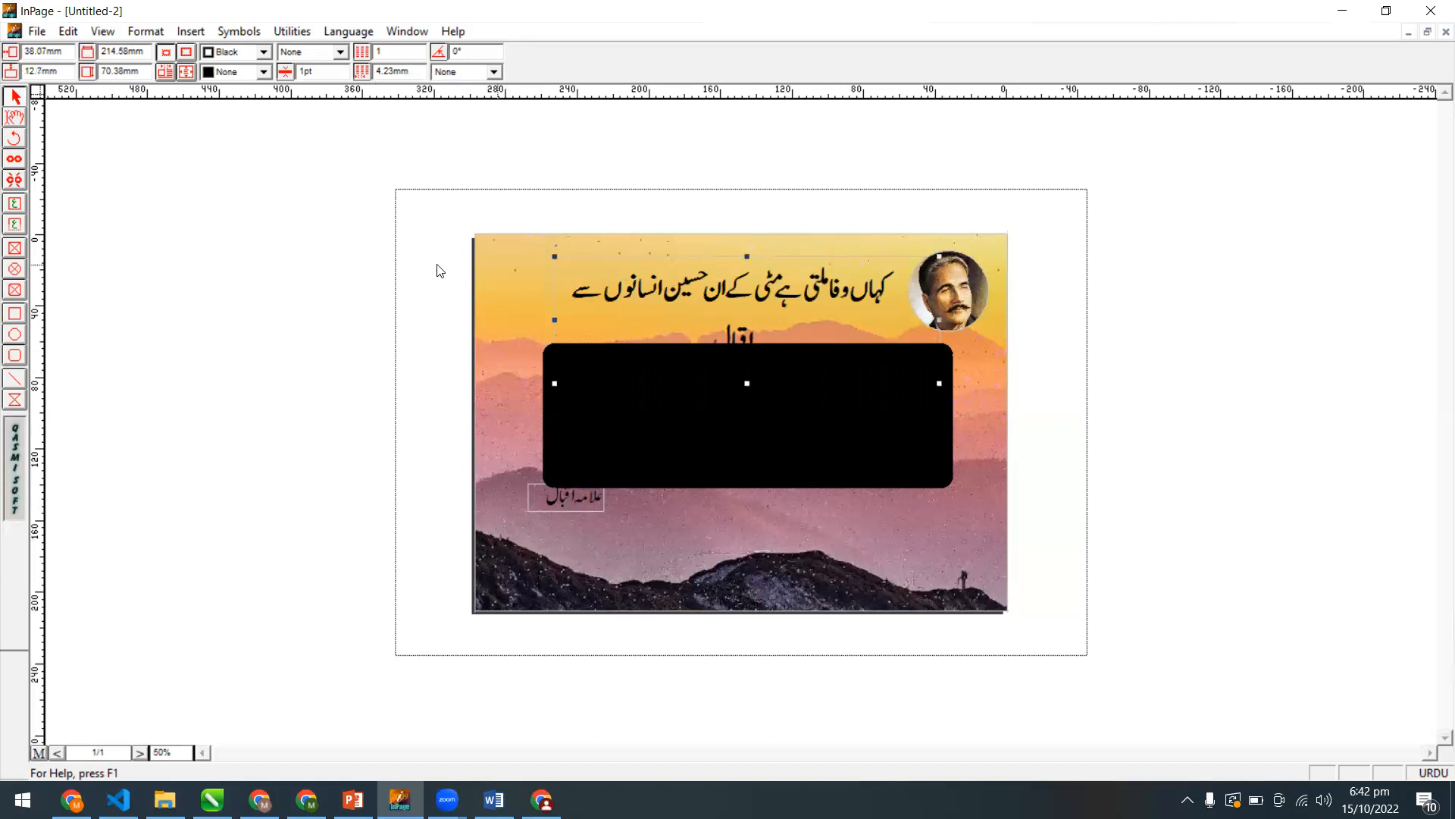
{"action": "left_click", "coordinate": [18, 122]}
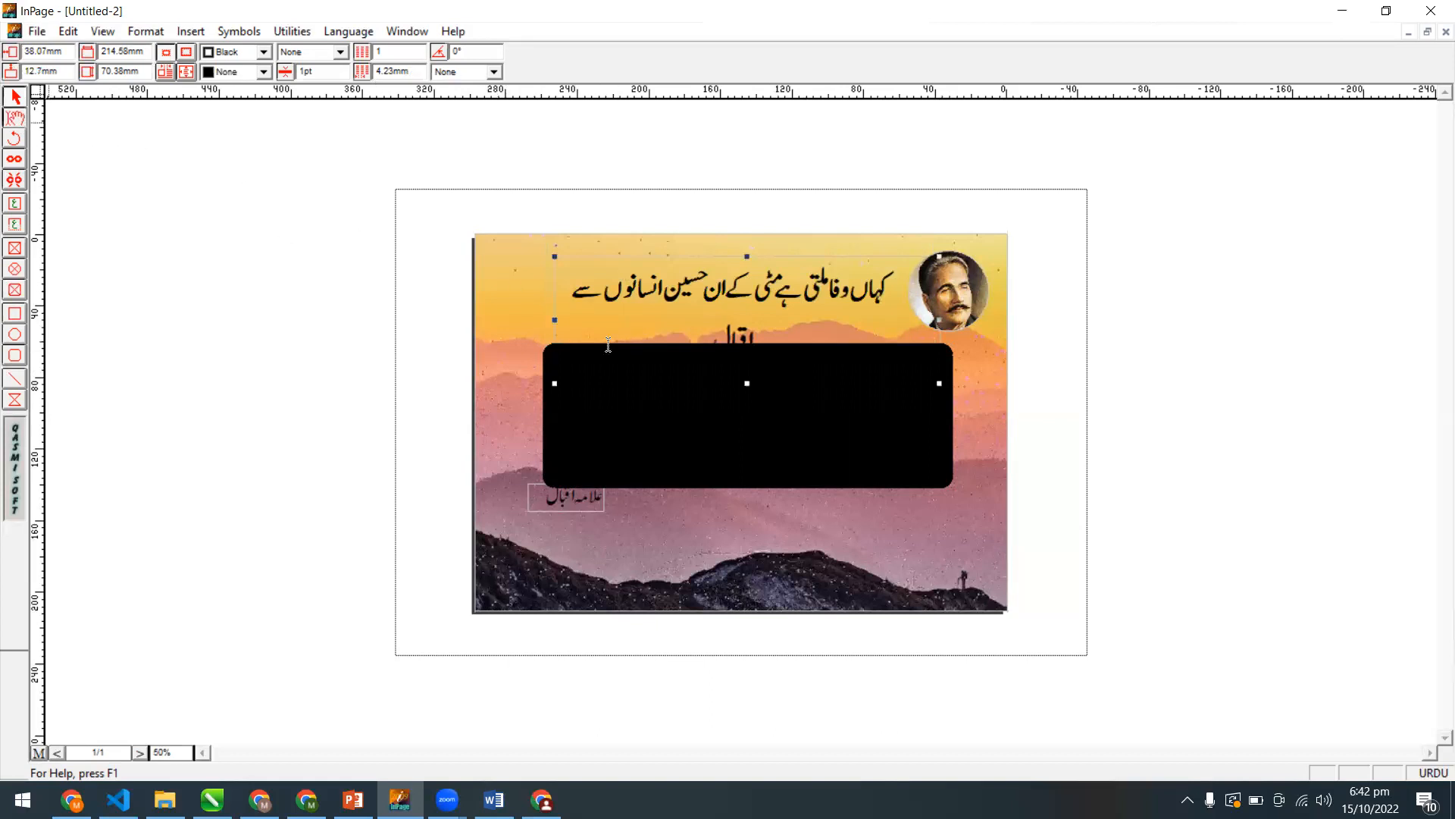
{"action": "left_click", "coordinate": [891, 287]}
{"action": "key", "text": "ctrl+a"}
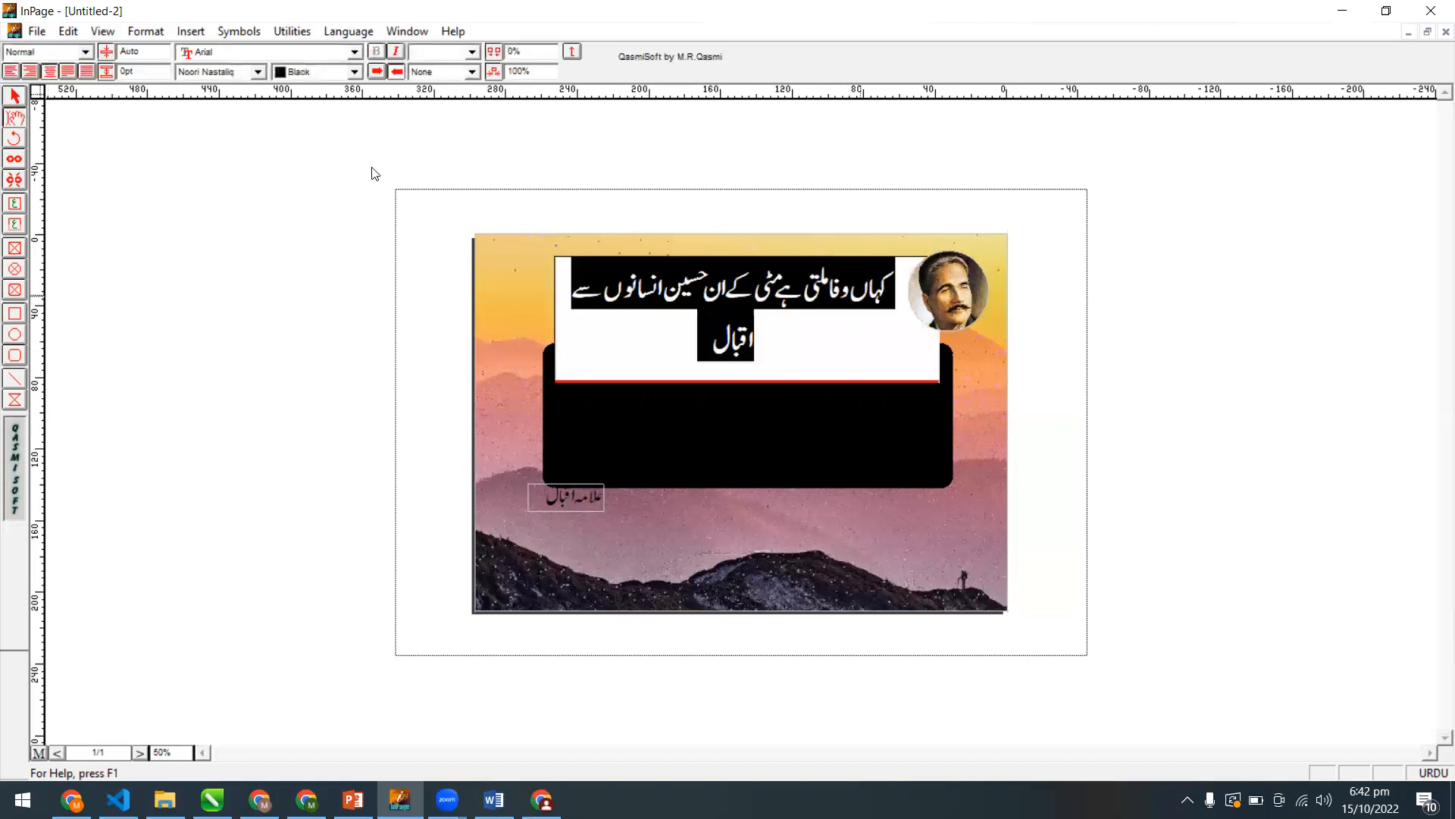
{"action": "left_click", "coordinate": [322, 72]}
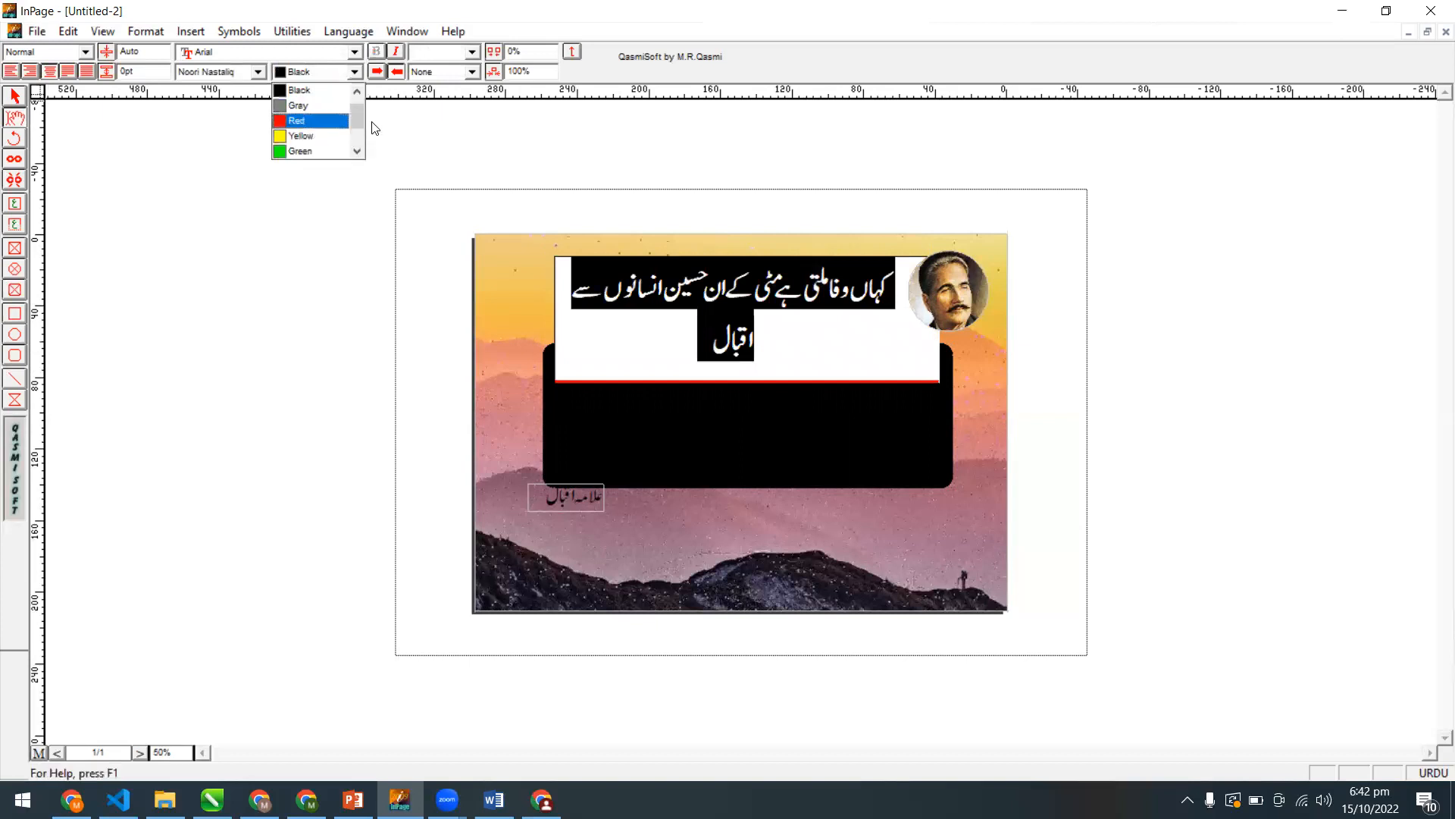
{"action": "left_click_drag", "start_coordinate": [361, 106], "coordinate": [360, 98]}
{"action": "left_click", "coordinate": [325, 92]}
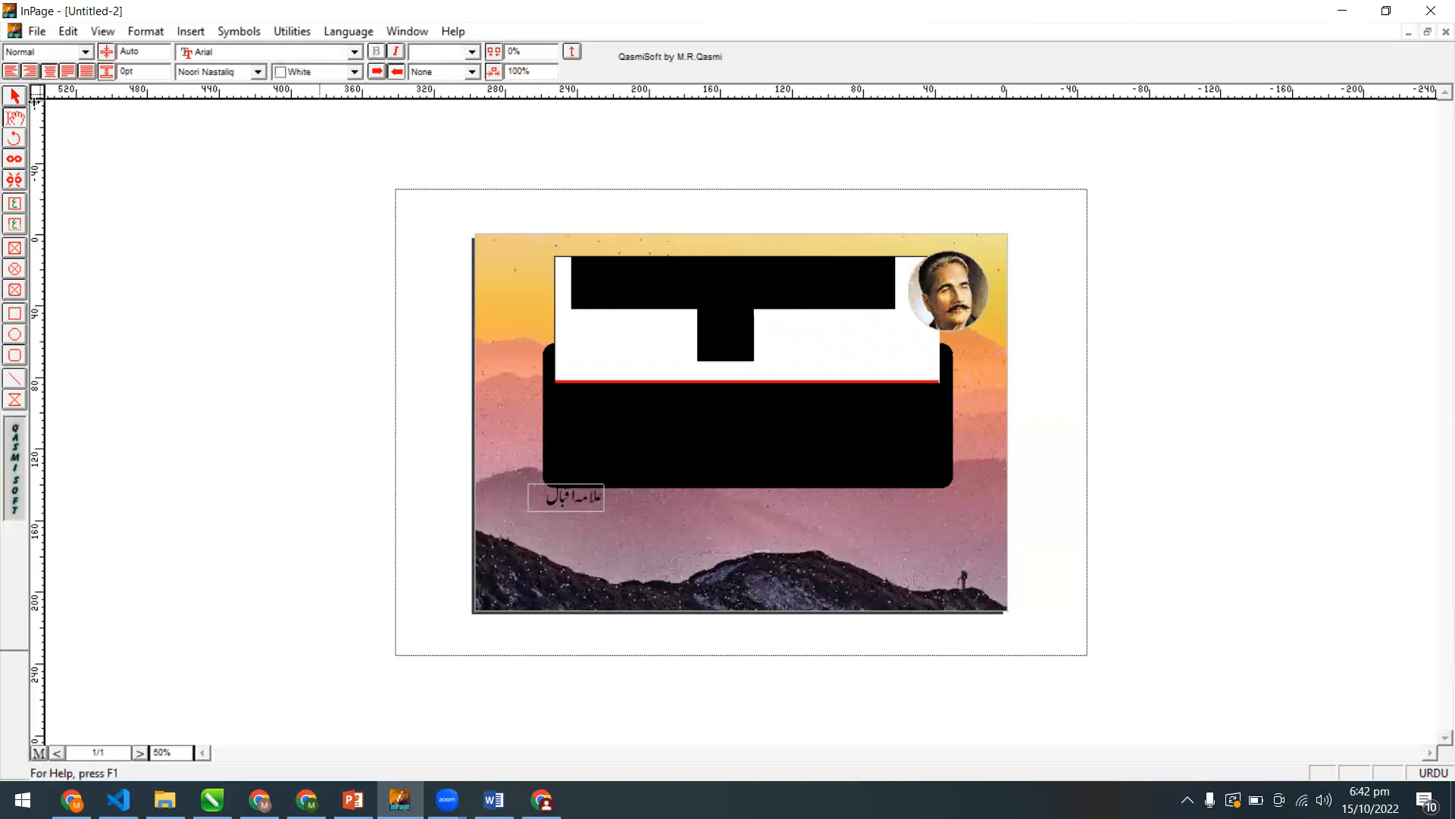
Try to move the white couplet down onto the black rounded rectangle.
{"action": "left_click", "coordinate": [15, 99]}
{"action": "left_click_drag", "start_coordinate": [740, 294], "coordinate": [745, 362]}
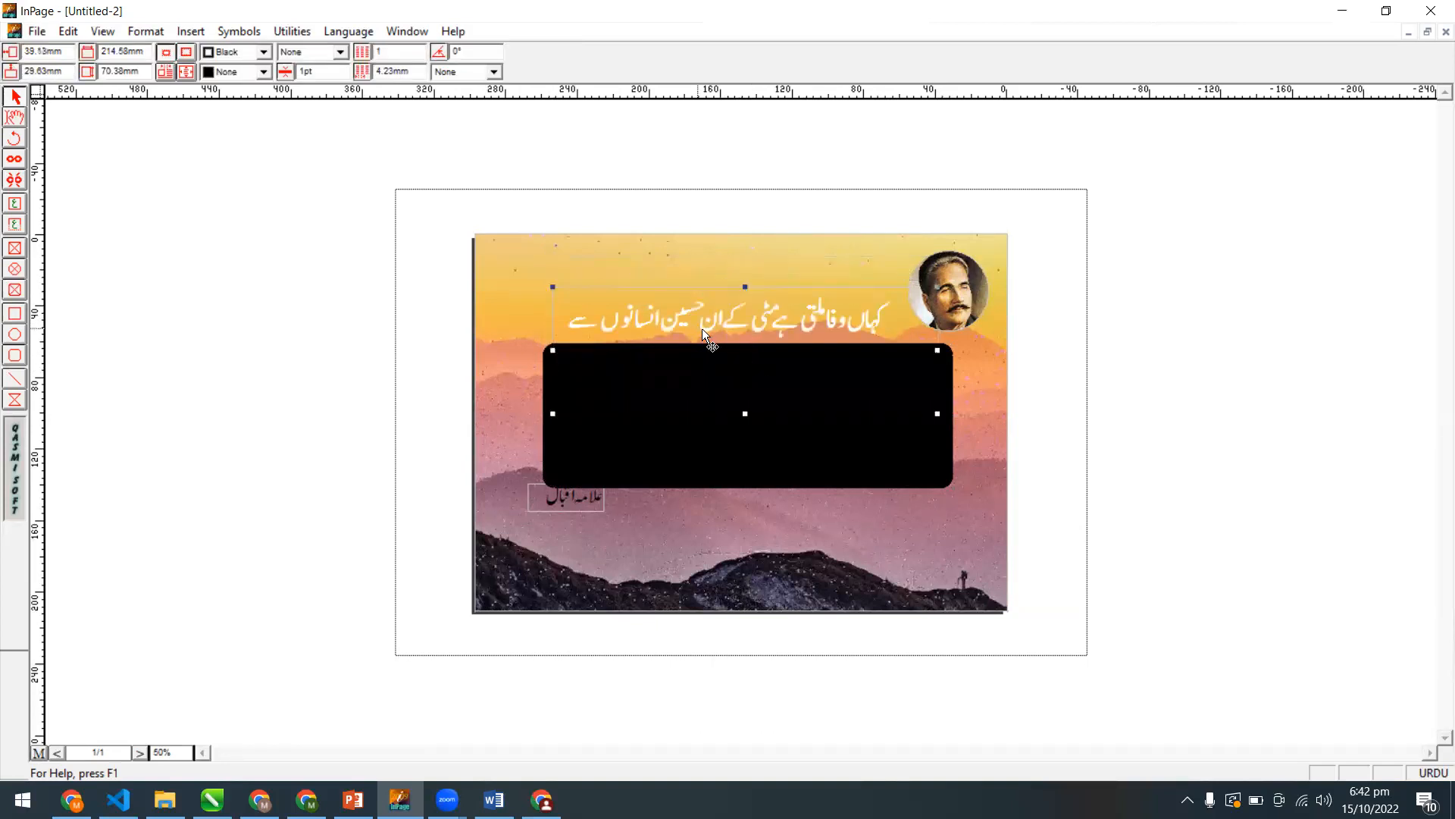
{"action": "left_click", "coordinate": [708, 443]}
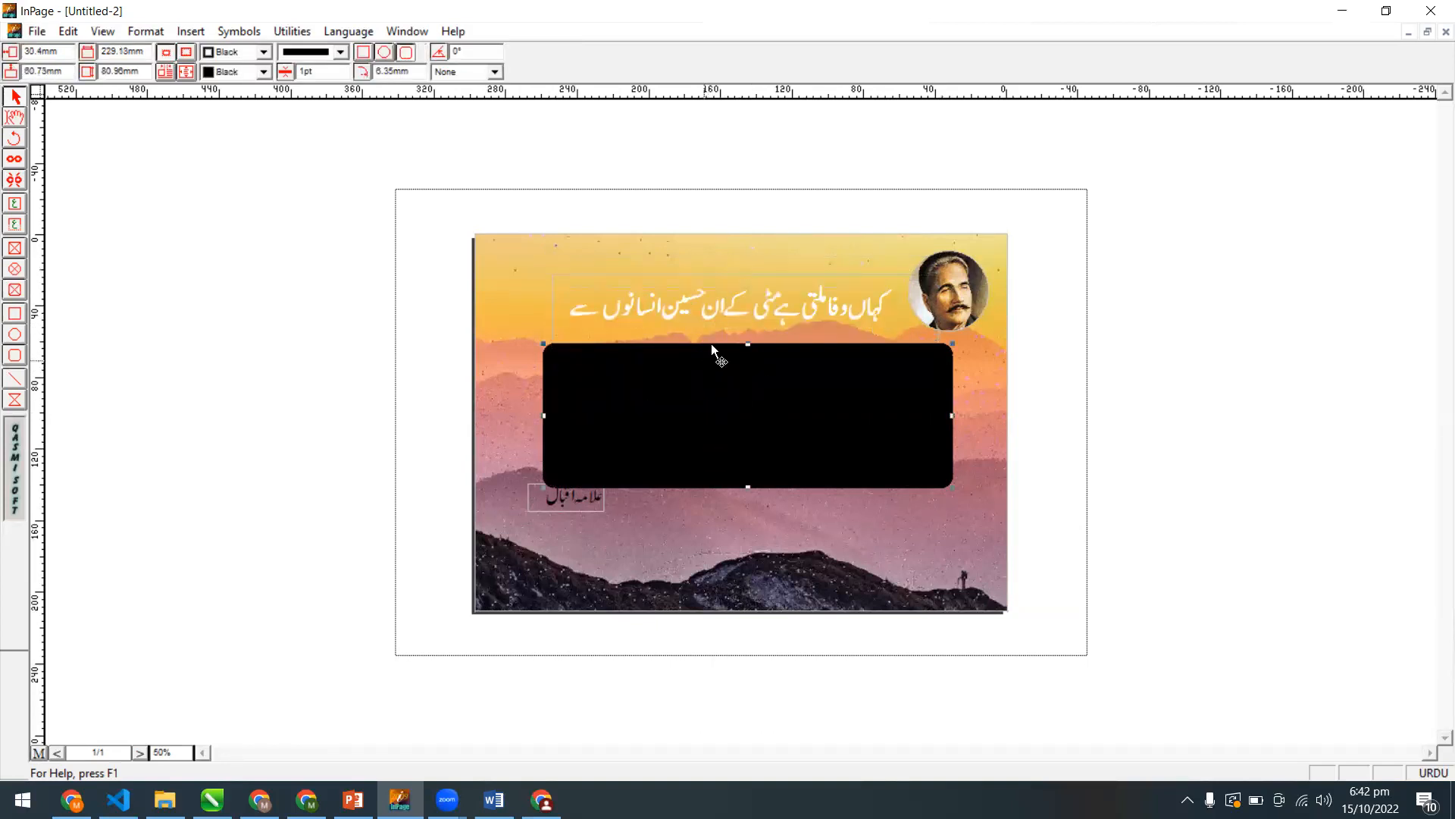
{"action": "left_click", "coordinate": [739, 314]}
{"action": "left_click", "coordinate": [780, 459]}
Bring the couplet's text box to the front and position it centrally over the black rounded rectangle.
{"action": "left_click", "coordinate": [728, 311]}
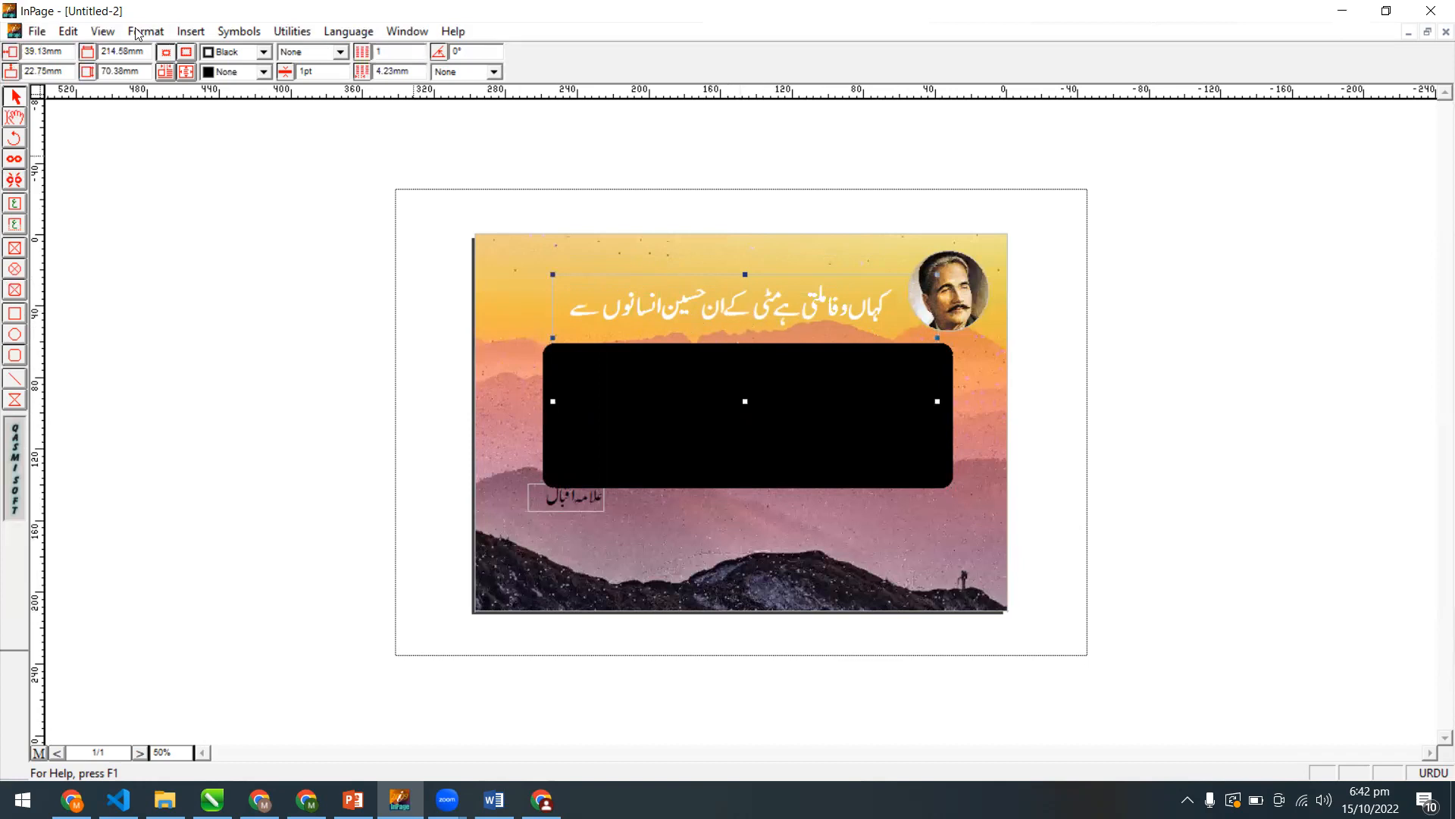
{"action": "left_click", "coordinate": [72, 34]}
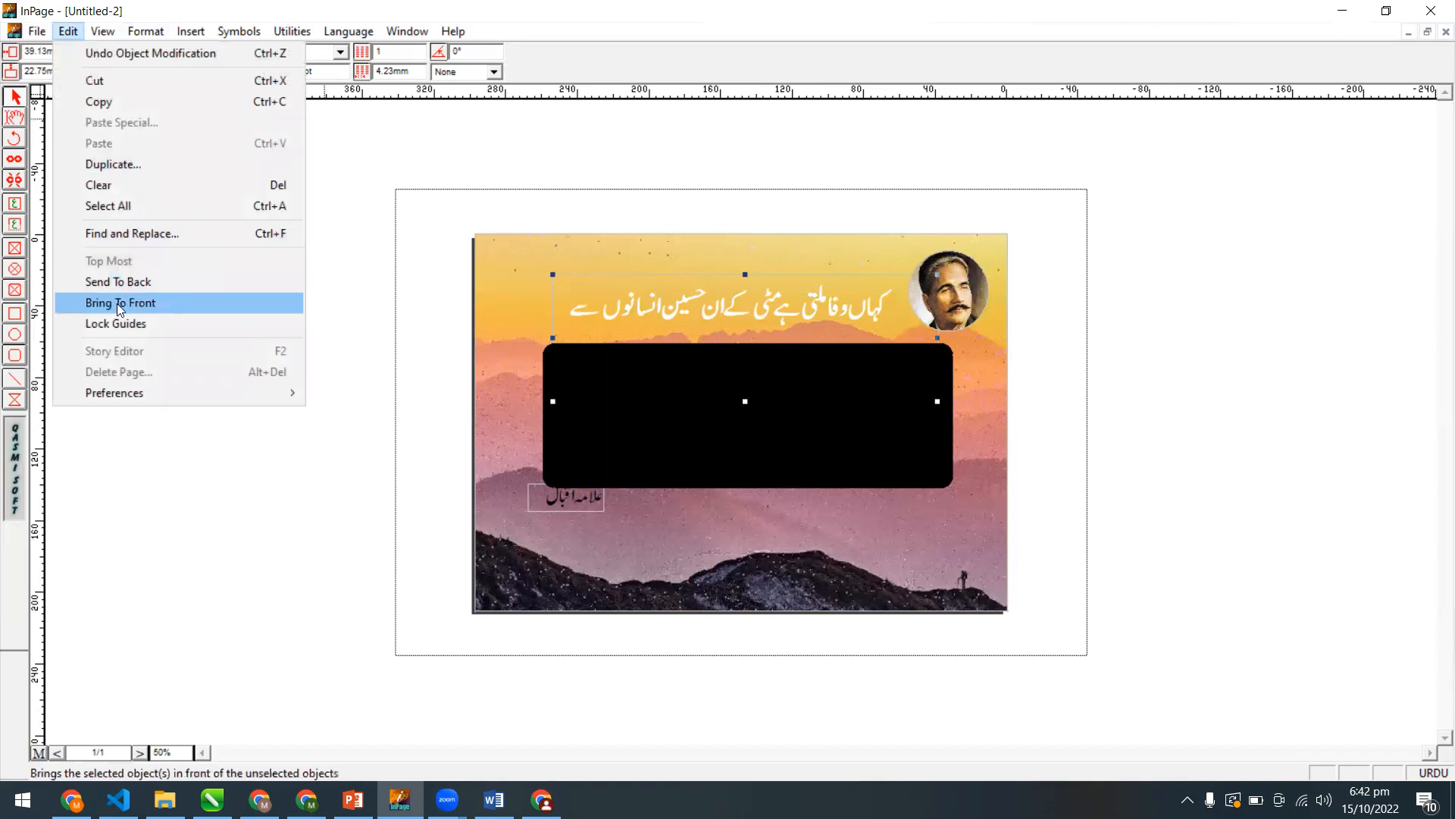
{"action": "left_click", "coordinate": [117, 303]}
{"action": "left_click_drag", "start_coordinate": [789, 316], "coordinate": [795, 392]}
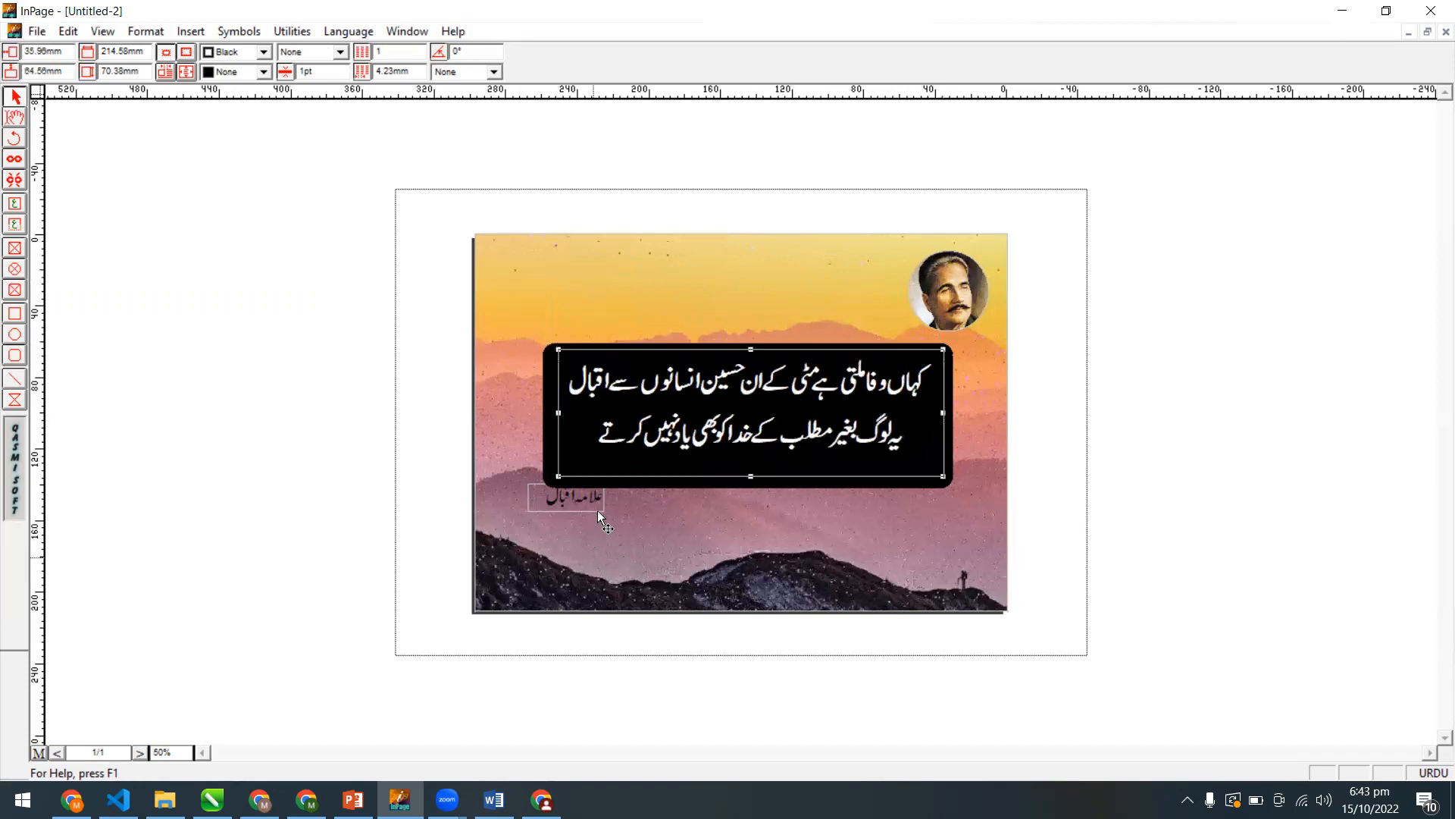
{"action": "left_click", "coordinate": [1041, 433]}
{"action": "left_click_drag", "start_coordinate": [825, 390], "coordinate": [821, 389]}
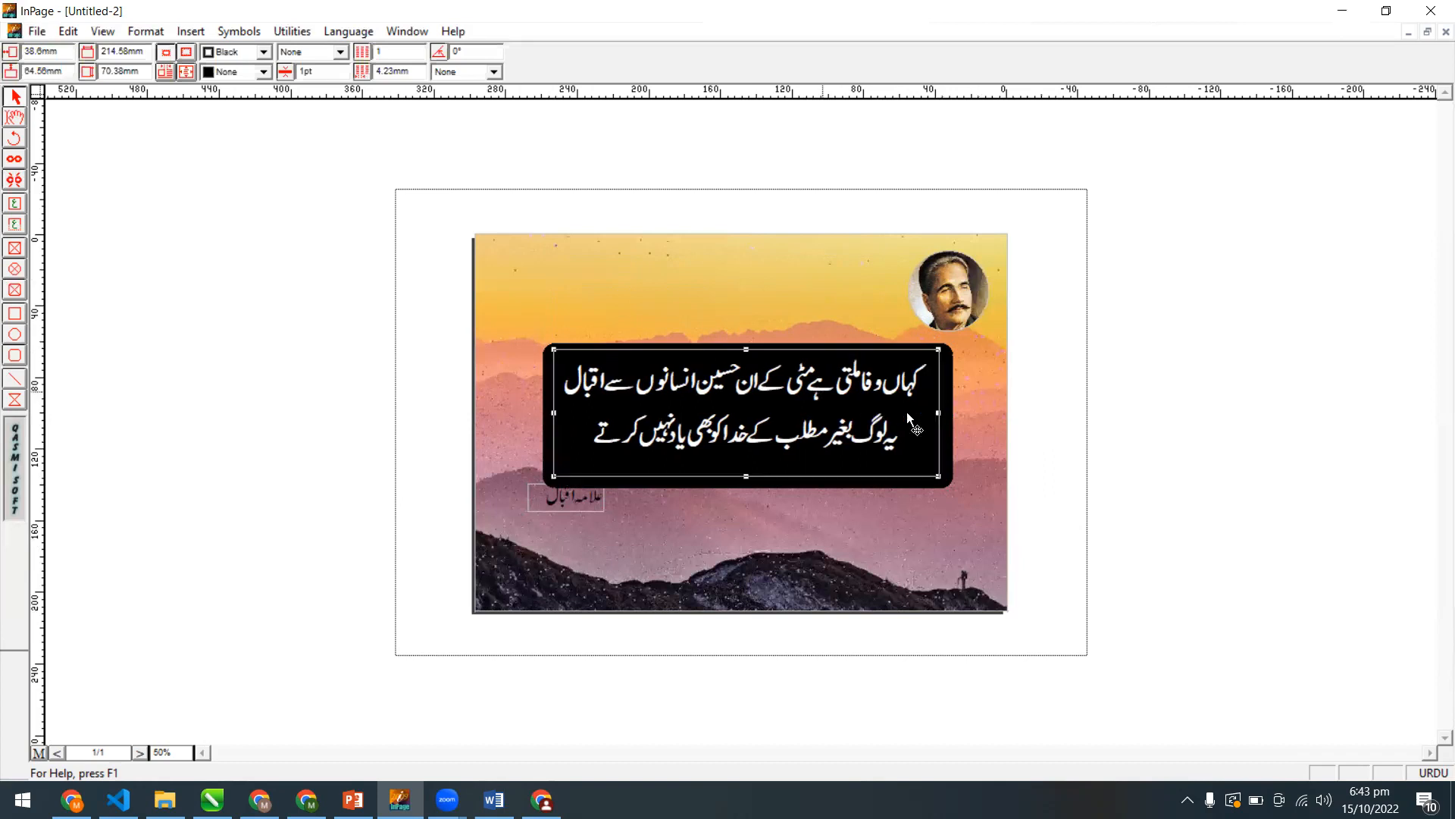
{"action": "left_click", "coordinate": [947, 349]}
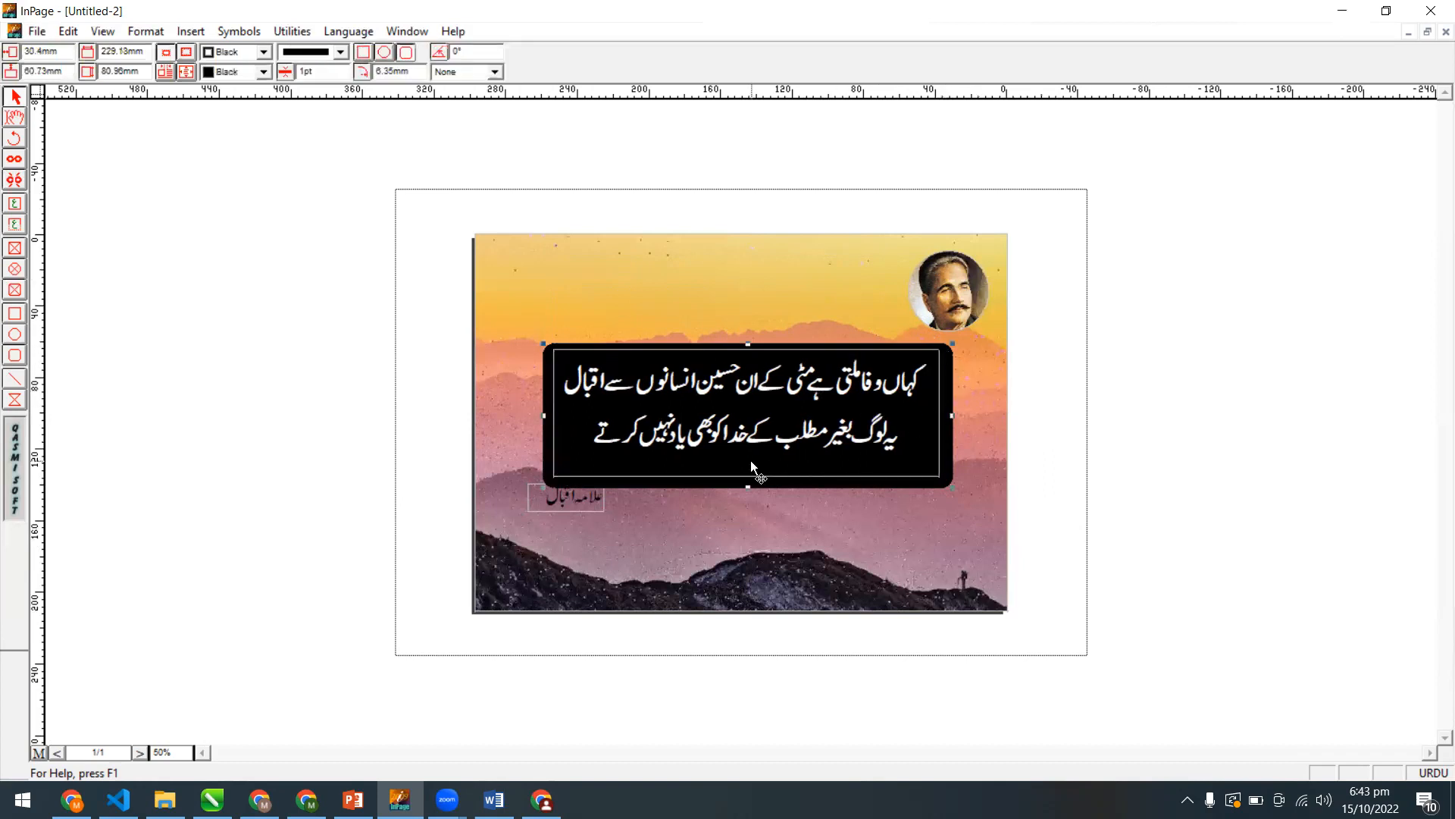
{"action": "left_click", "coordinate": [893, 392]}
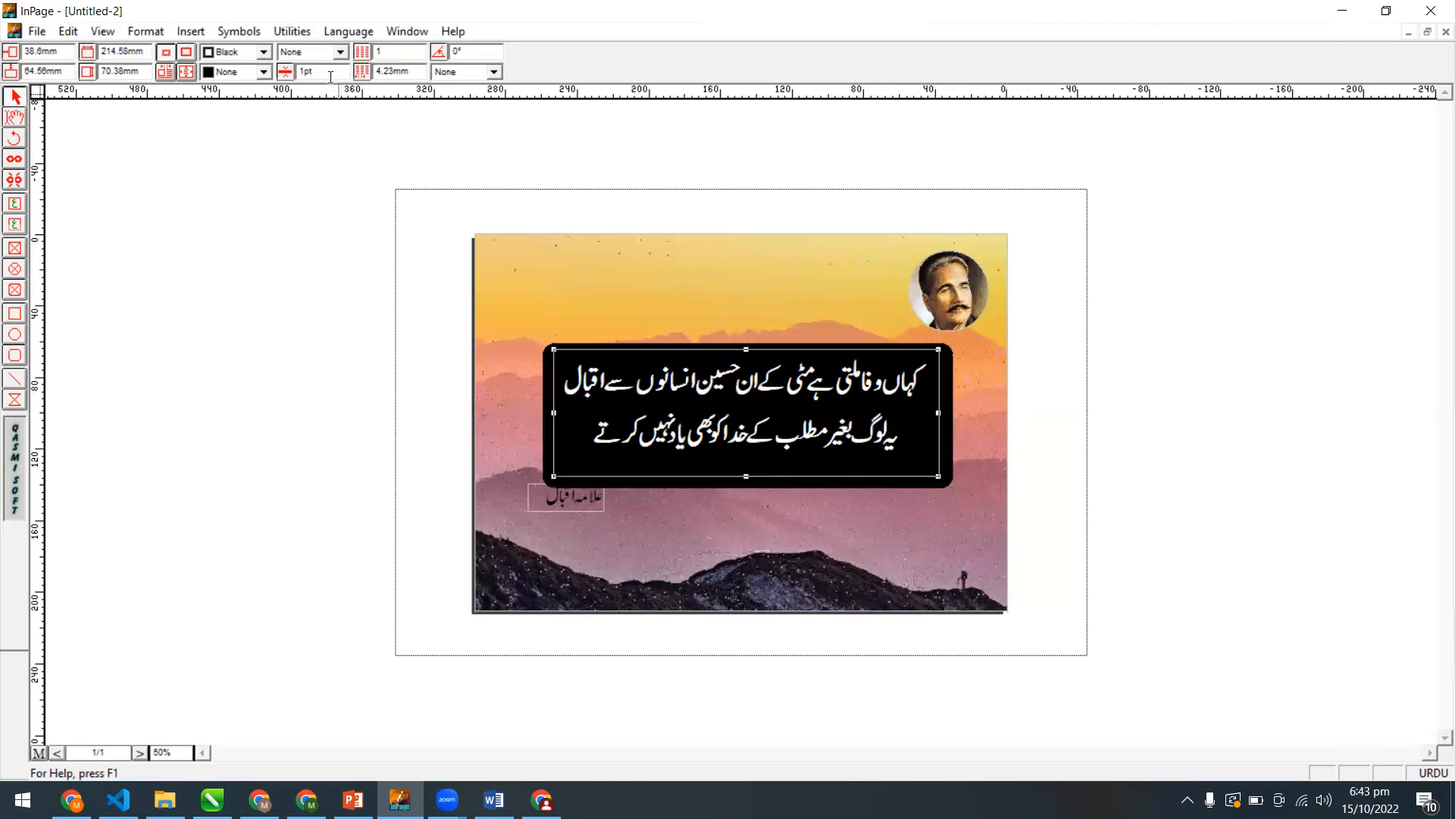
{"action": "left_click", "coordinate": [304, 58]}
{"action": "left_click", "coordinate": [299, 69]}
{"action": "left_click", "coordinate": [1109, 379]}
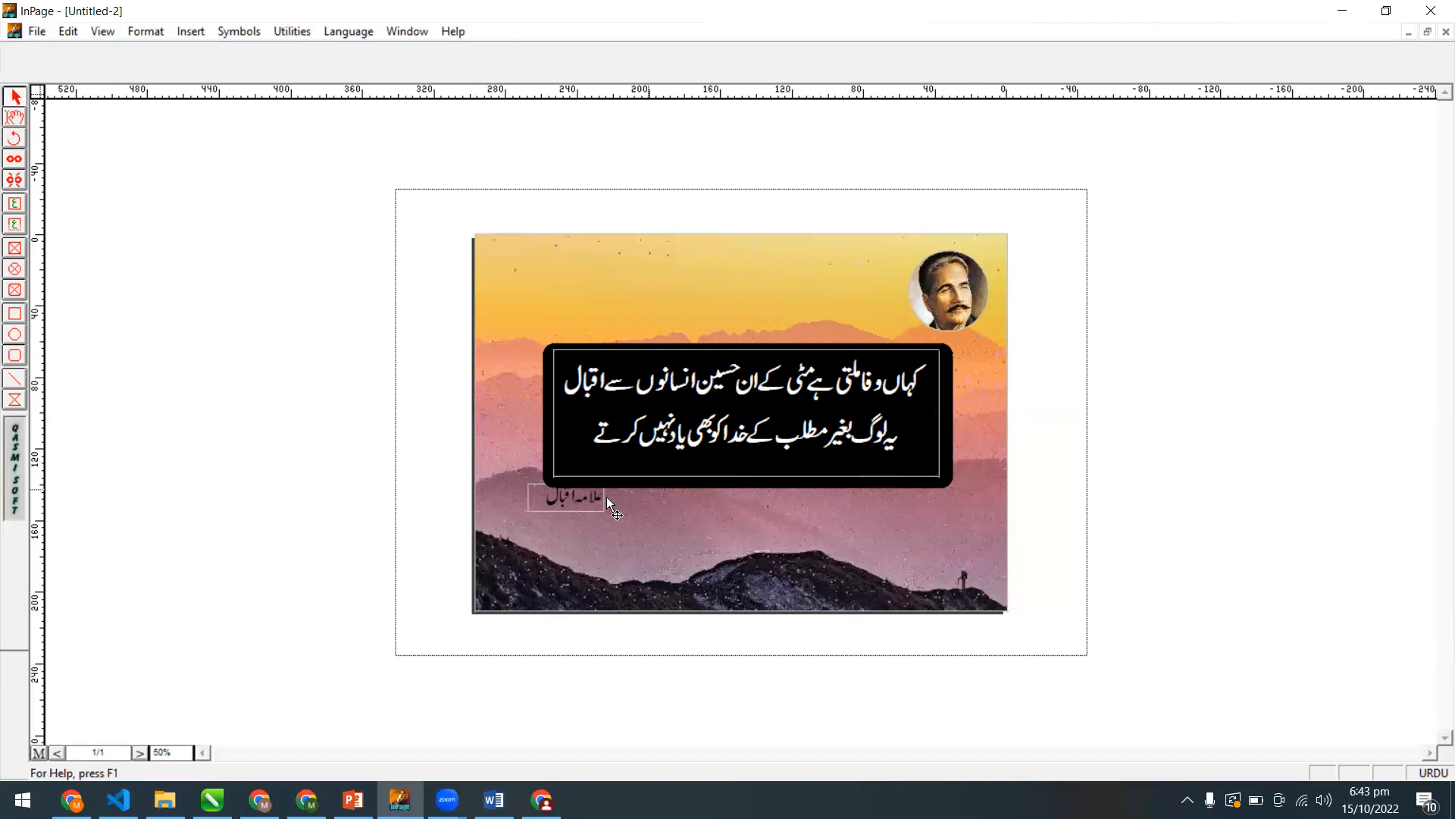
Move the poet's name slightly down so it sits clear beneath the black rounded rectangle.
{"action": "left_click", "coordinate": [589, 503]}
{"action": "left_click", "coordinate": [588, 505]}
{"action": "left_click_drag", "start_coordinate": [587, 516], "coordinate": [586, 499]}
{"action": "left_click", "coordinate": [1149, 463]}
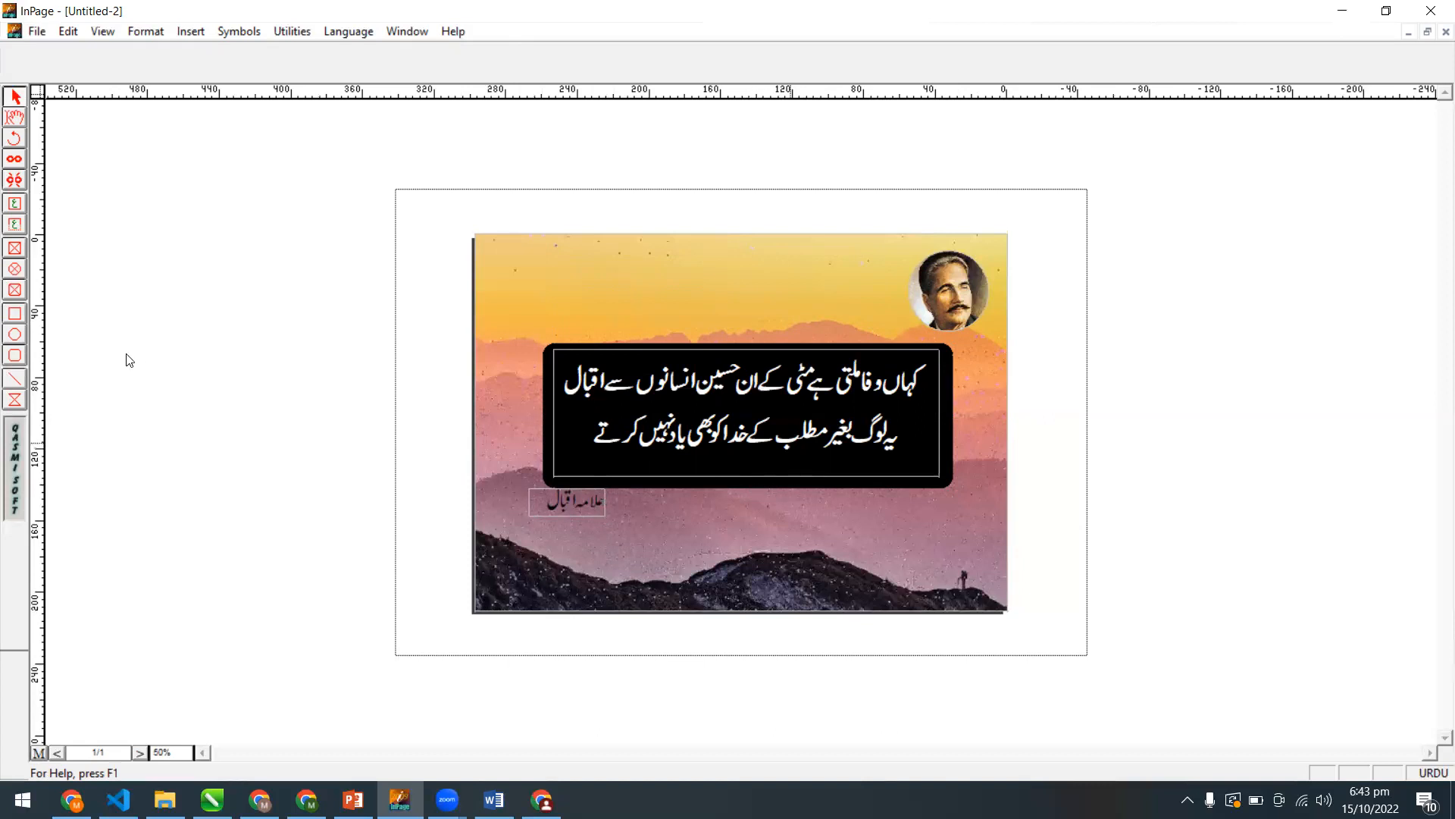
Draw an oval outline about 54 by 60 mm around the circular portrait.
{"action": "left_click", "coordinate": [19, 313]}
{"action": "left_click", "coordinate": [18, 336]}
{"action": "left_click", "coordinate": [12, 351]}
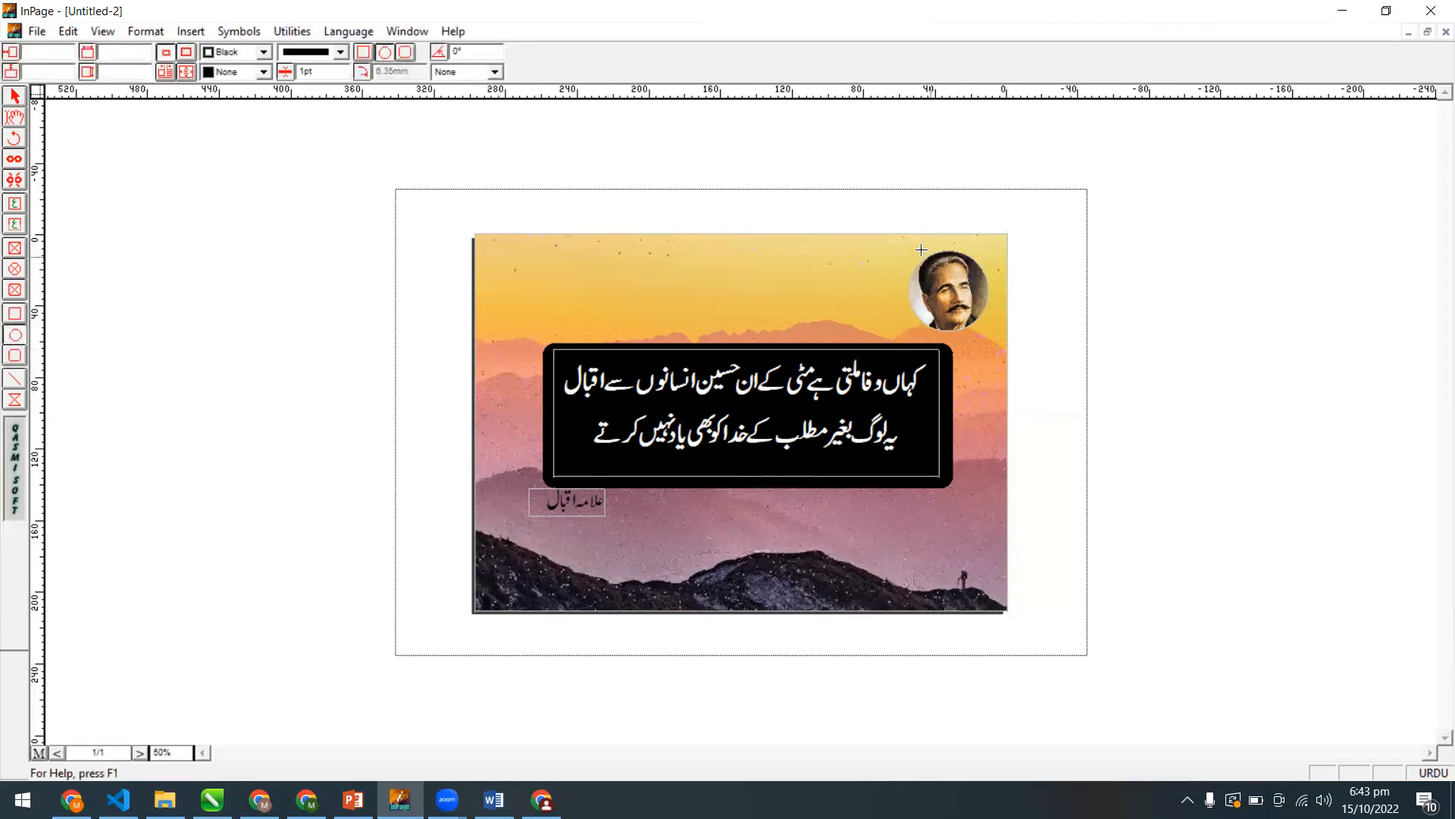
{"action": "left_click_drag", "start_coordinate": [900, 241], "coordinate": [996, 342]}
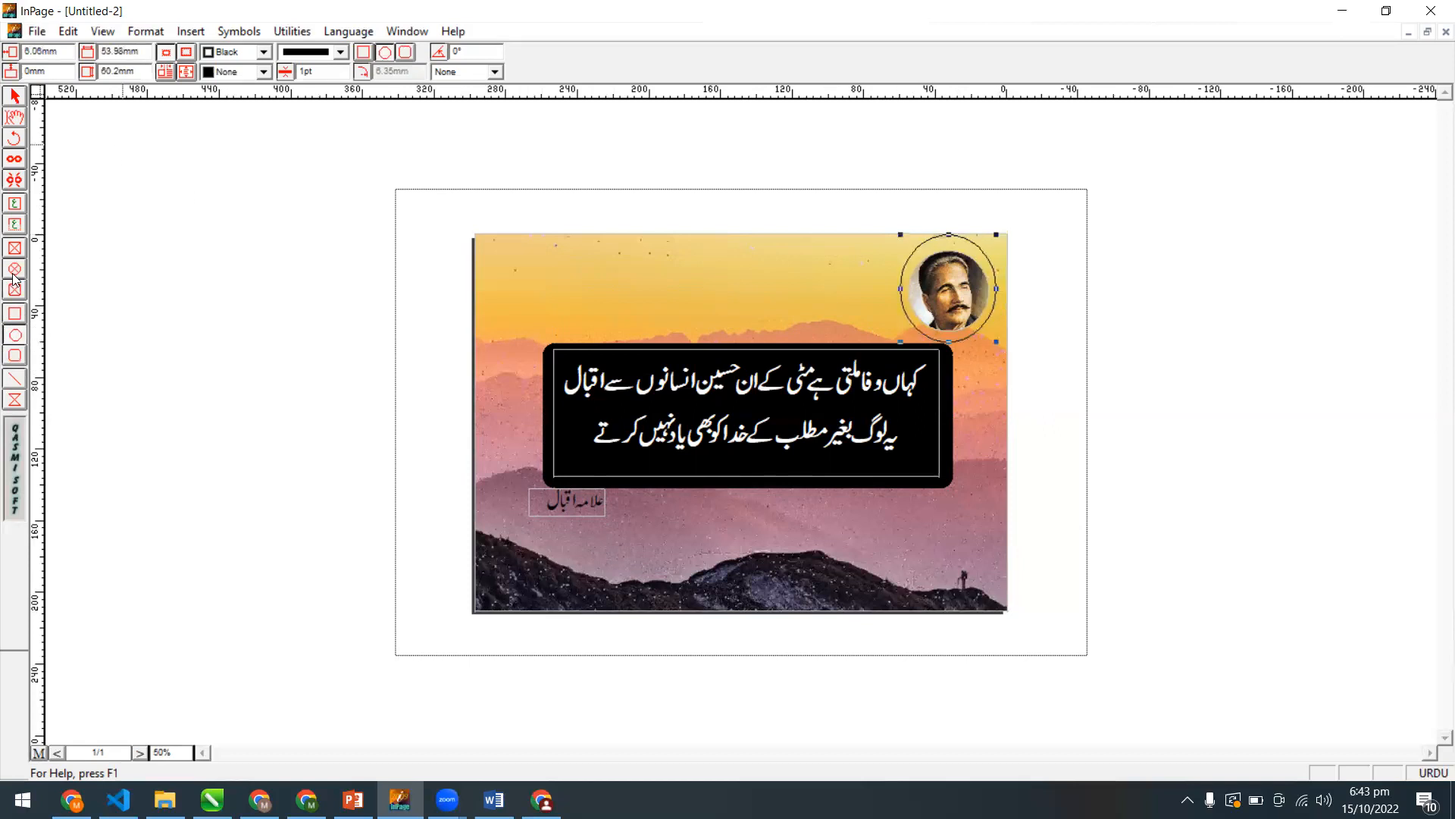
Delete the oval outline around the portrait.
{"action": "left_click", "coordinate": [14, 355]}
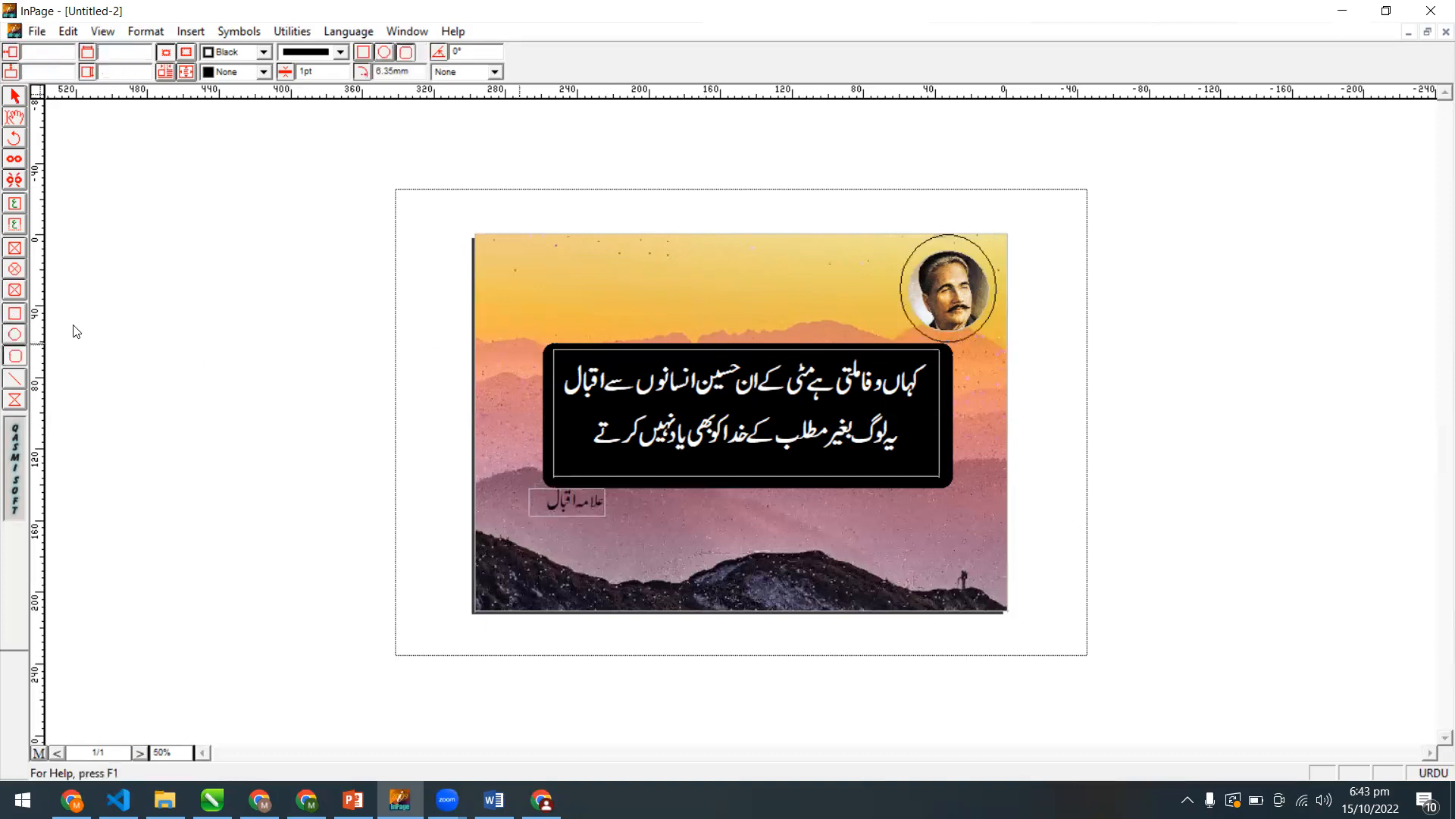
{"action": "left_click", "coordinate": [16, 97]}
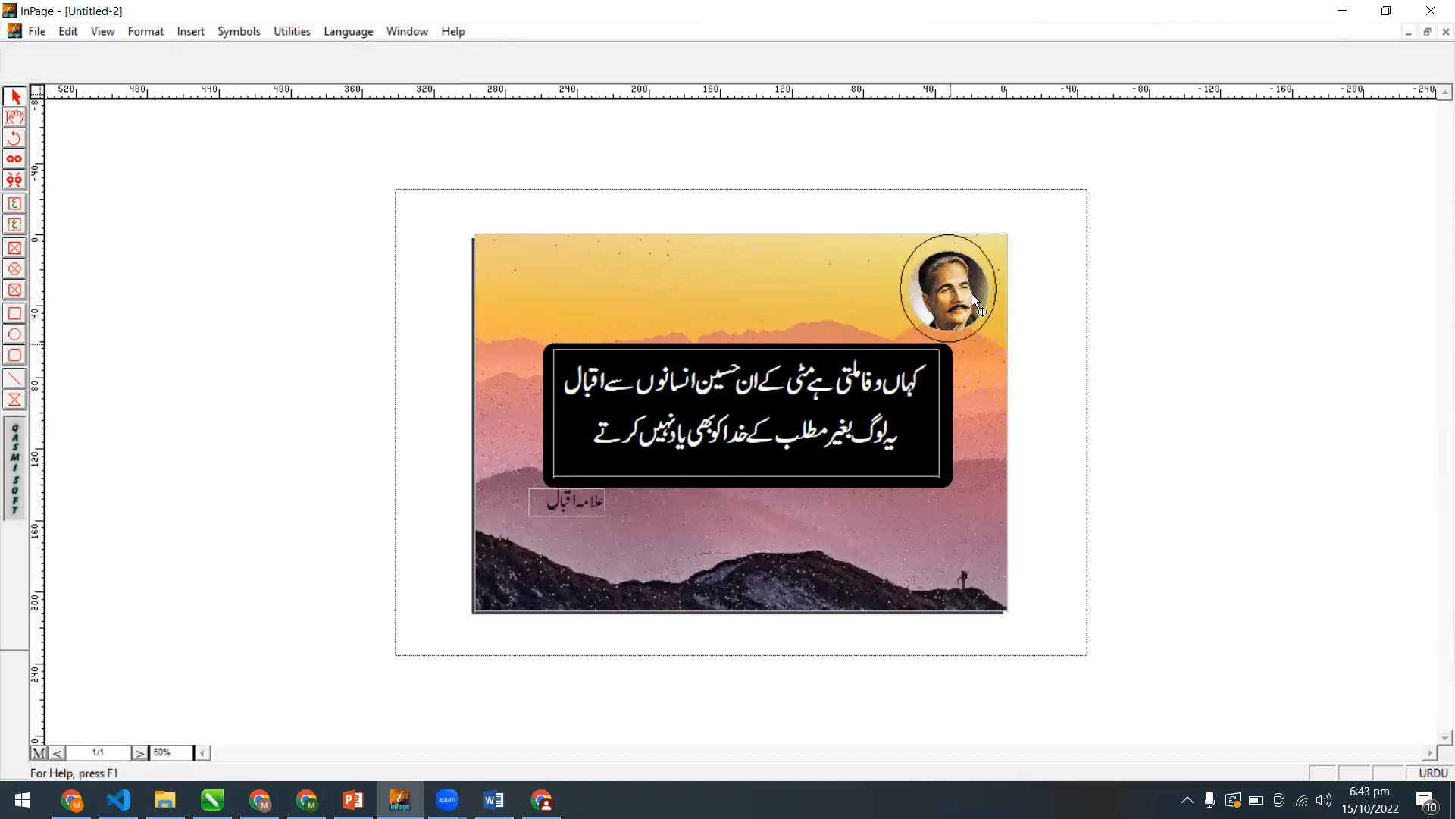
{"action": "left_click", "coordinate": [954, 241]}
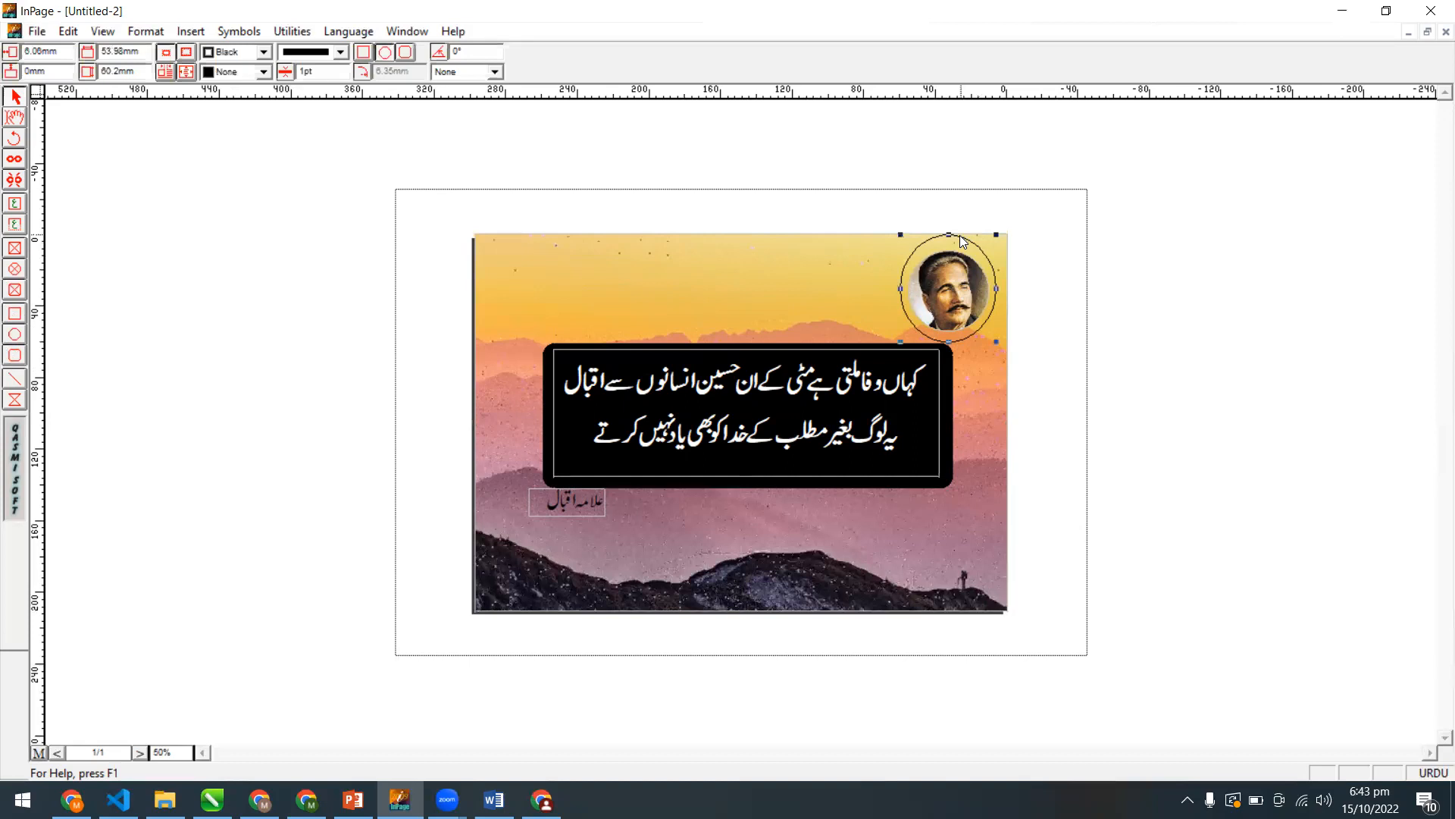
{"action": "left_click", "coordinate": [1105, 329]}
Draw three horizontal lines one beneath another below the black rectangle, the first about 169 mm and the last about 126 mm long.
{"action": "left_click", "coordinate": [15, 378]}
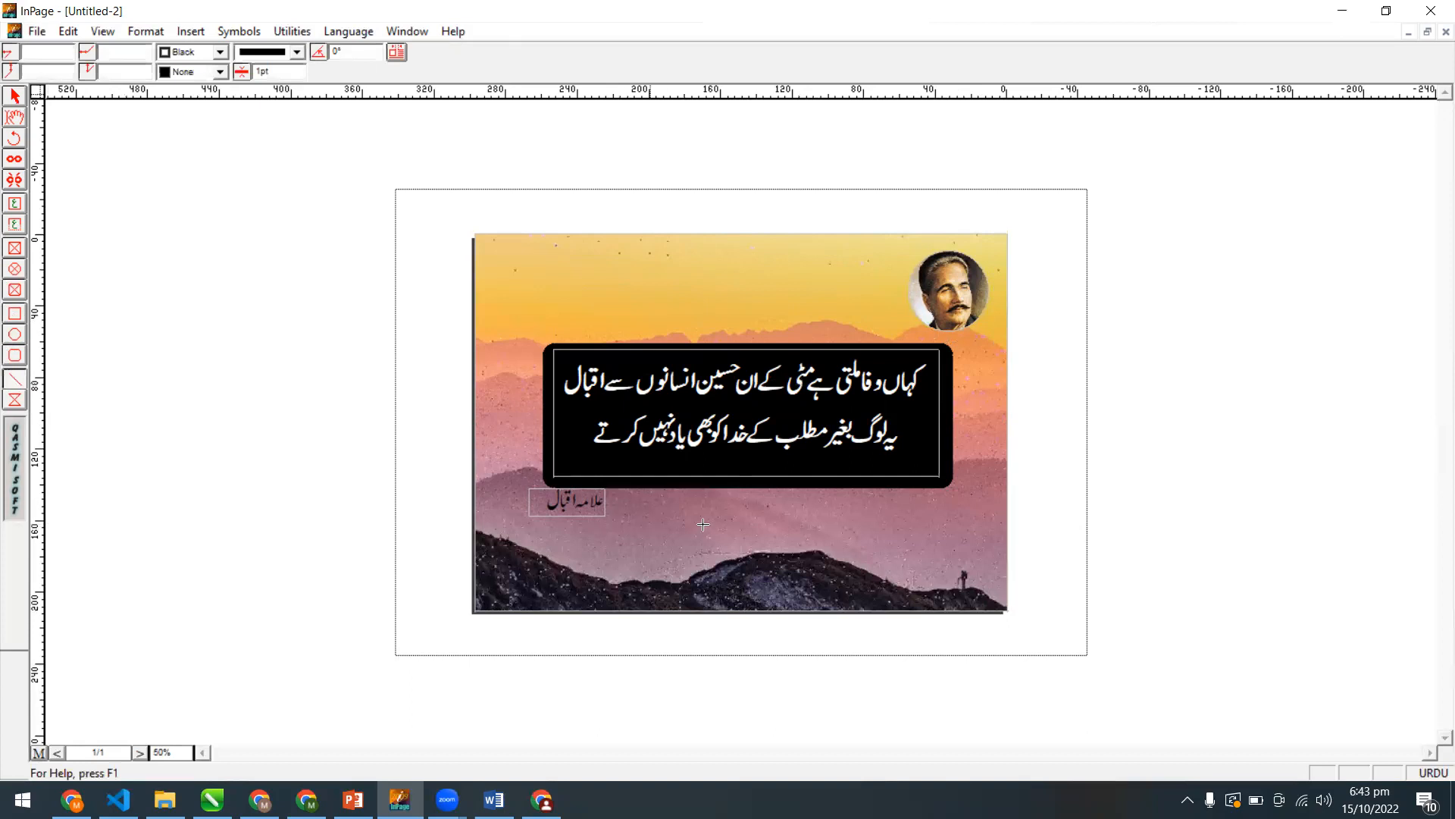
{"action": "left_click_drag", "start_coordinate": [950, 523], "coordinate": [646, 523]}
{"action": "mouse_move", "coordinate": [927, 537]}
{"action": "left_mouse_down"}
{"action": "mouse_move", "coordinate": [623, 537]}
{"action": "mouse_move", "coordinate": [610, 551]}
{"action": "mouse_move", "coordinate": [834, 551]}
{"action": "left_mouse_up"}
Set the lowest line's thickness to 4 pt and move it up to just beneath the black rounded rectangle.
{"action": "left_click", "coordinate": [16, 97]}
{"action": "left_click_drag", "start_coordinate": [276, 72], "coordinate": [215, 71]}
{"action": "type", "text": "4"}
{"action": "key", "text": "Return"}
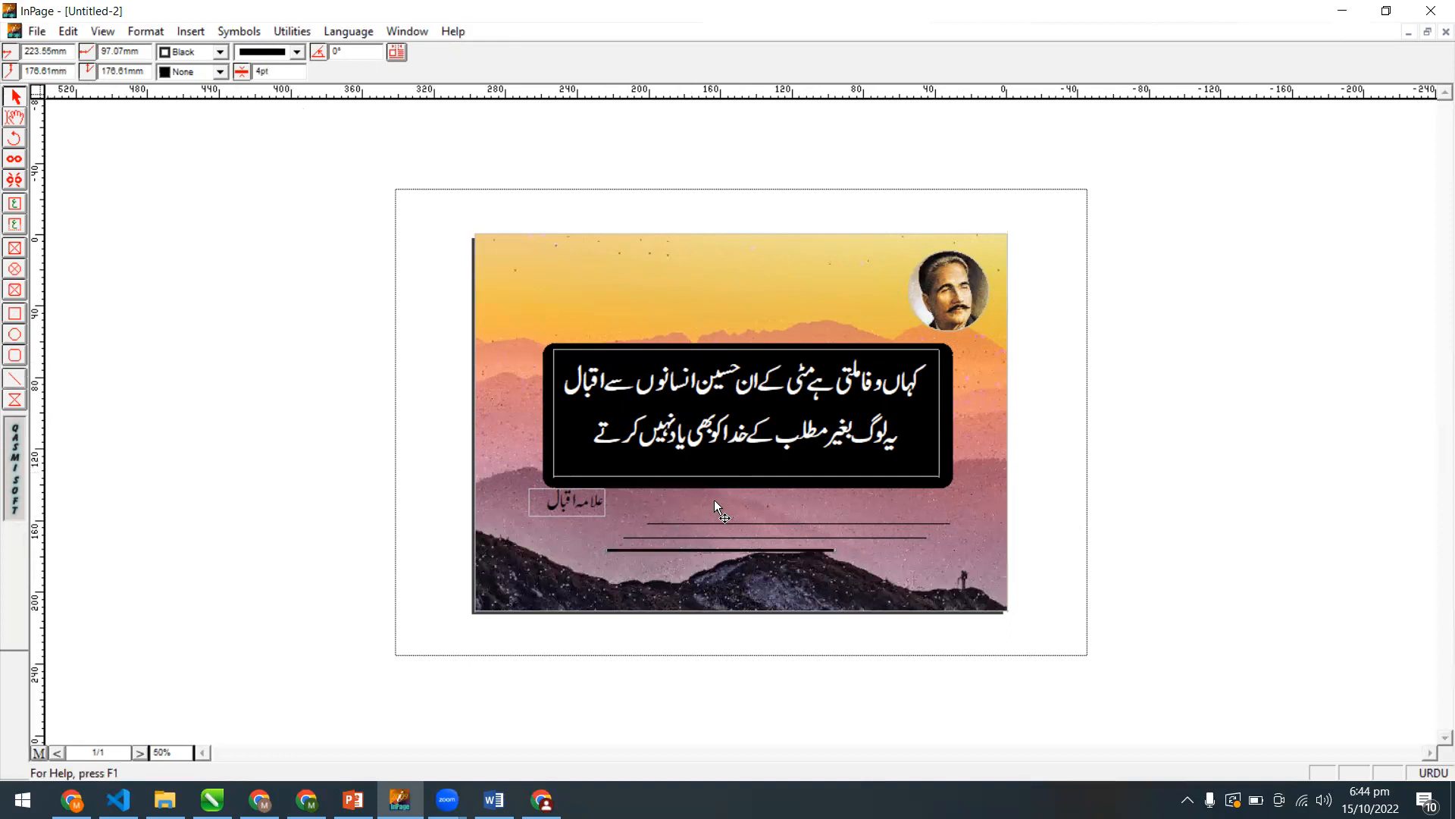
{"action": "left_click_drag", "start_coordinate": [723, 500], "coordinate": [723, 500]}
{"action": "left_click", "coordinate": [741, 522]}
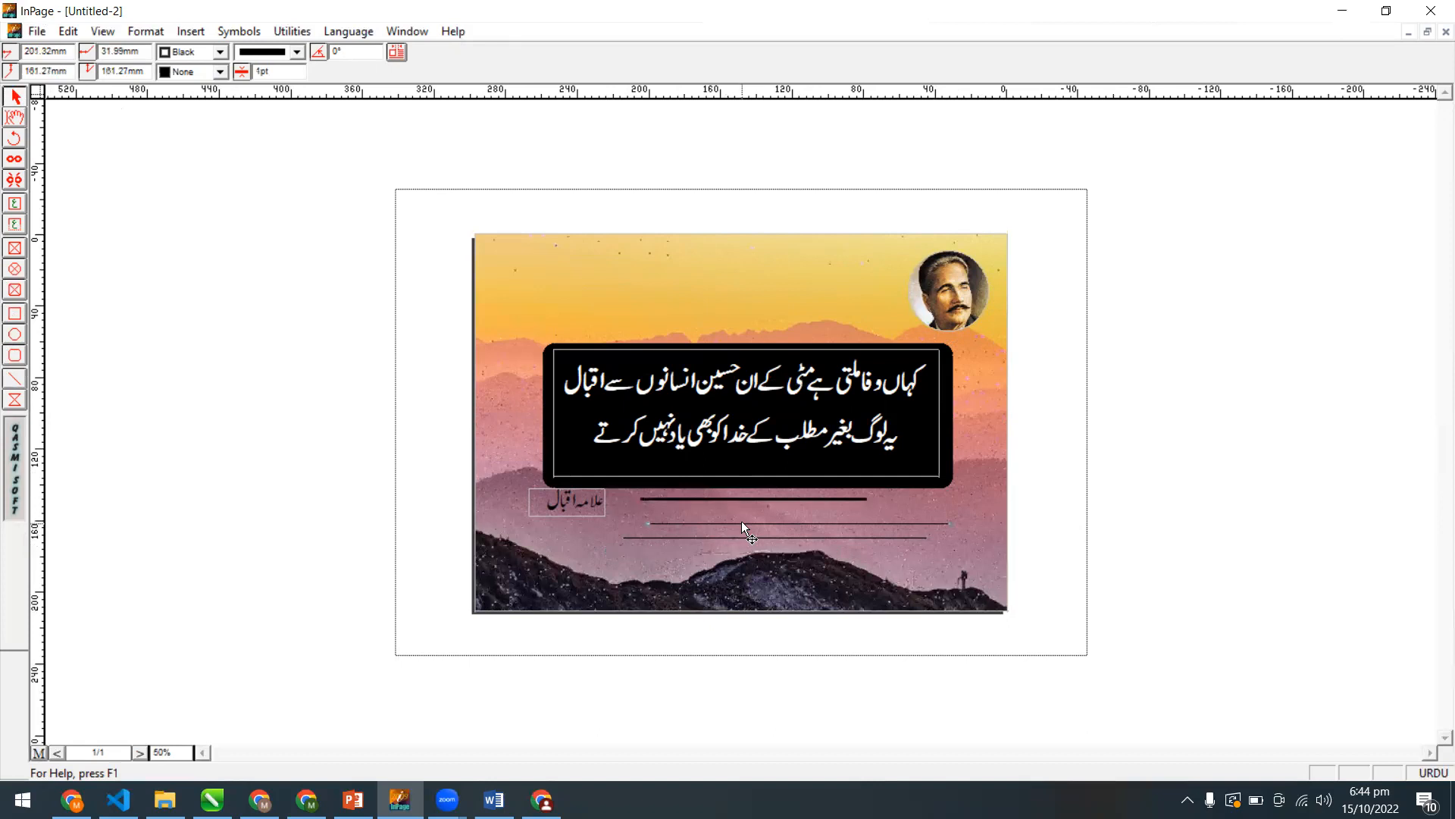
Delete the two thin horizontal lines beneath the black rectangle and select the remaining thick line.
{"action": "key", "text": "Delete"}
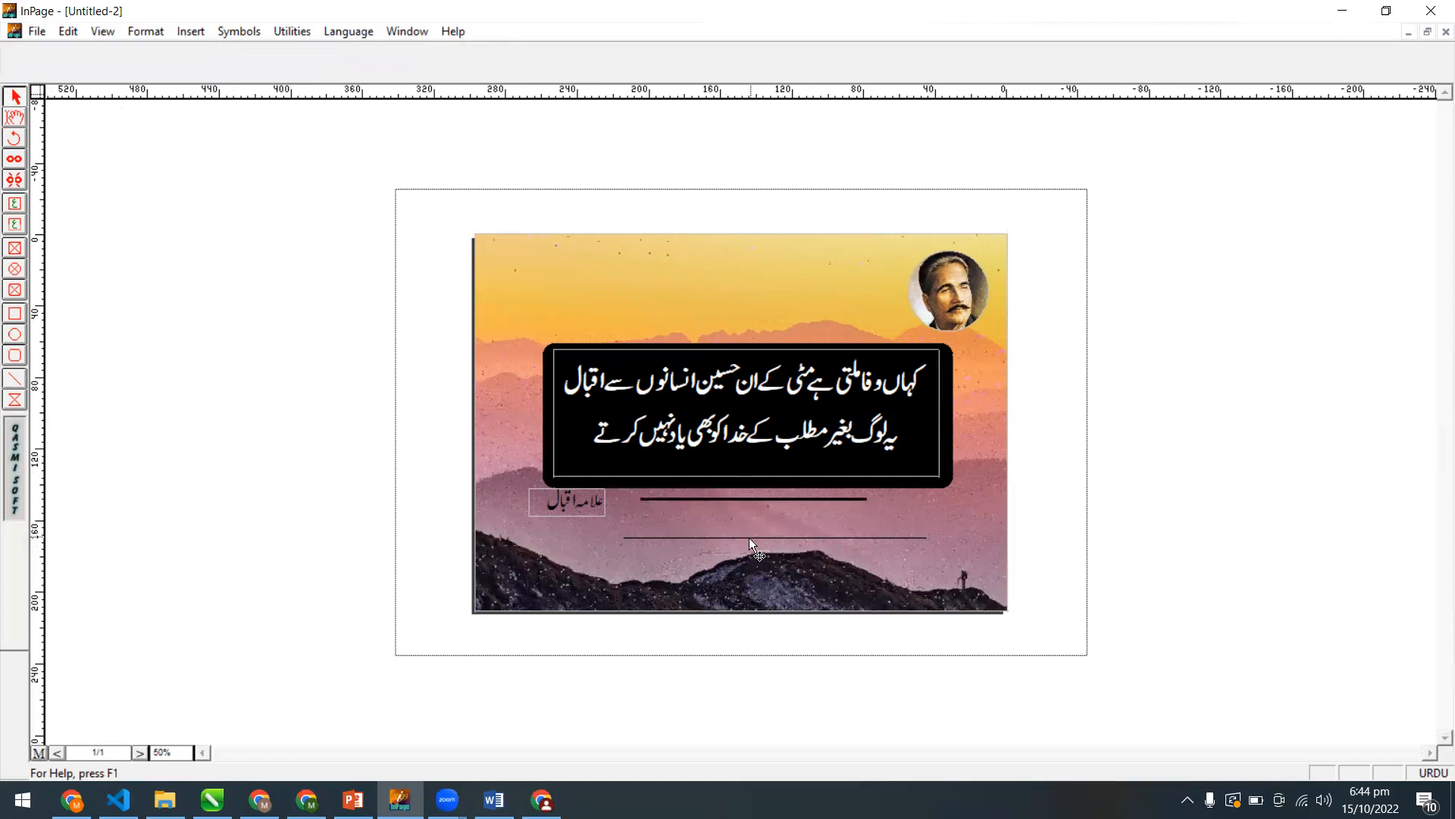
{"action": "left_click", "coordinate": [749, 539]}
{"action": "left_click", "coordinate": [752, 535]}
{"action": "key", "text": "Delete"}
{"action": "left_click", "coordinate": [760, 499]}
{"action": "left_click", "coordinate": [759, 498]}
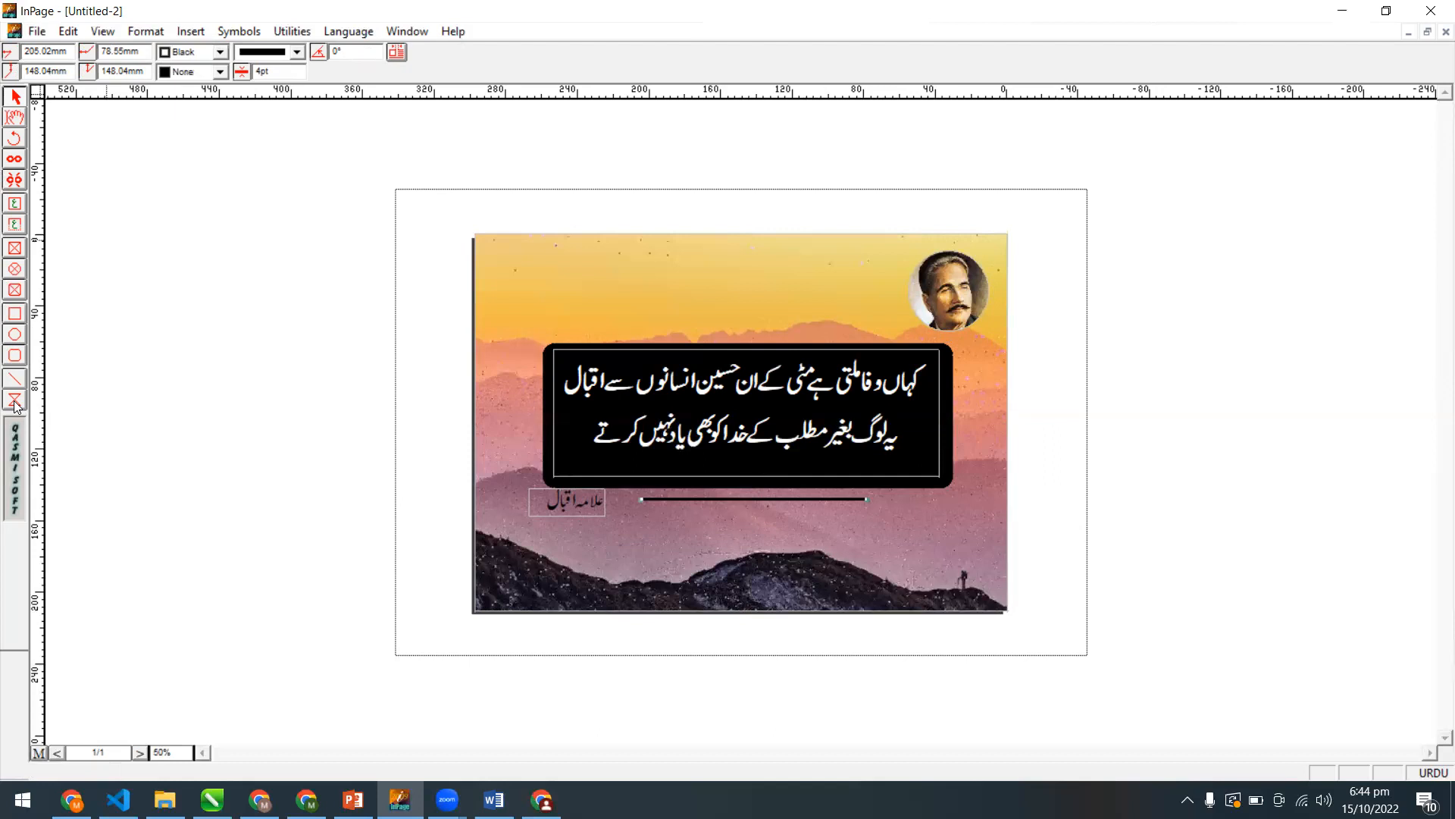
Create a new A4 portrait document and draw a four-cornered polygon about 76 by 79 mm on its page.
{"action": "key", "text": "ctrl+n"}
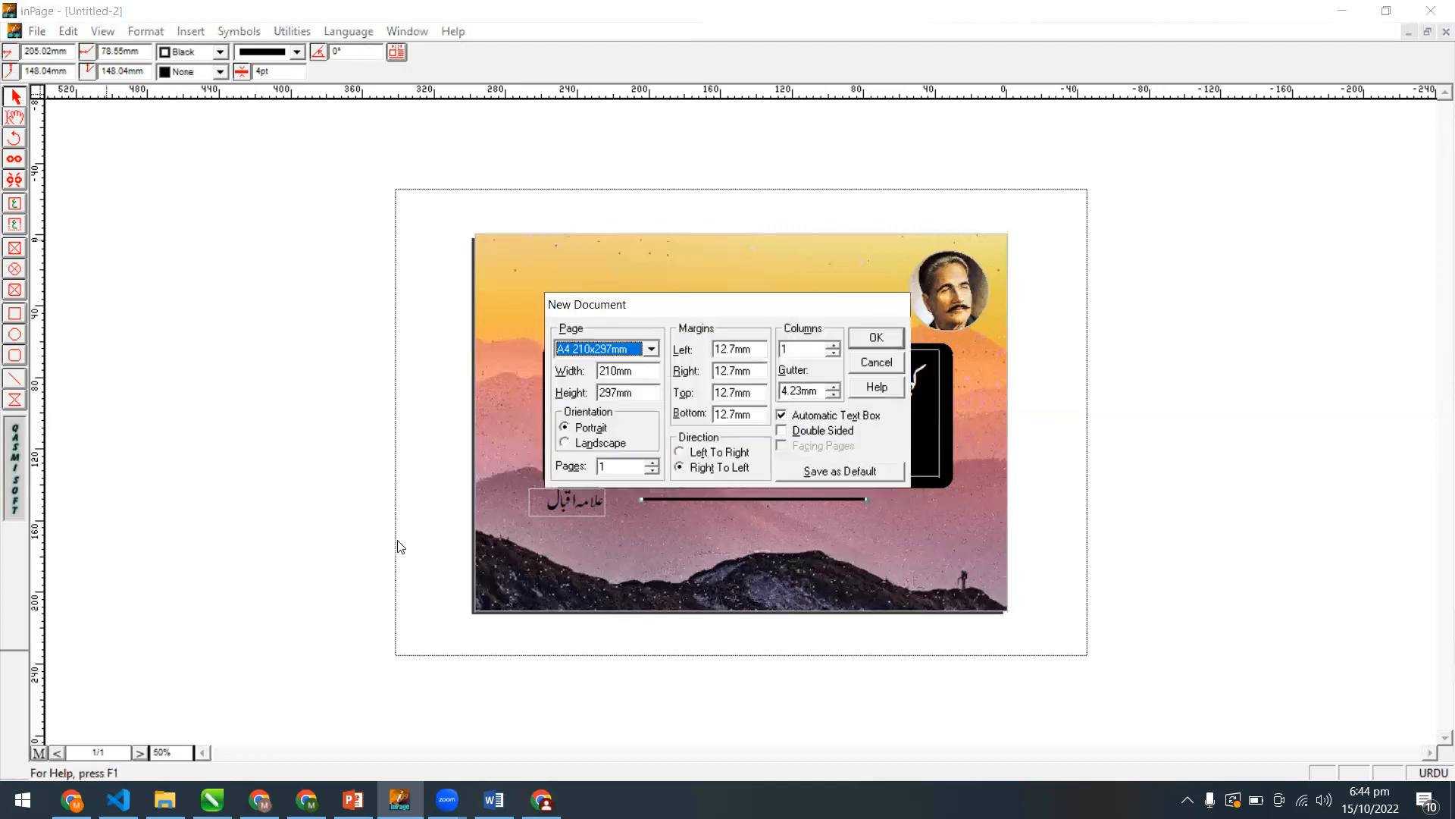
{"action": "left_click", "coordinate": [876, 338]}
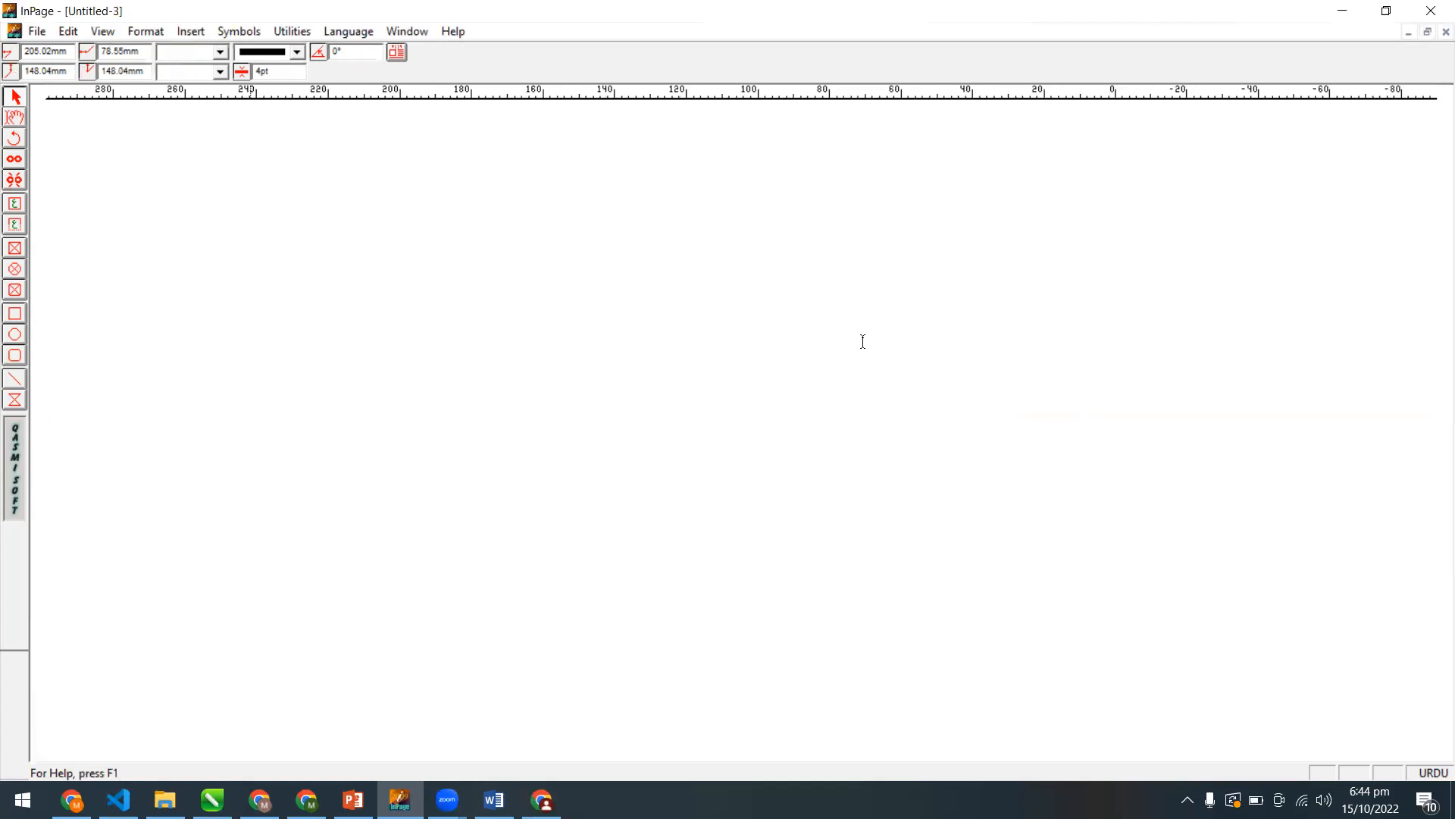
{"action": "left_click", "coordinate": [15, 400]}
{"action": "left_click_drag", "start_coordinate": [815, 457], "coordinate": [865, 499]}
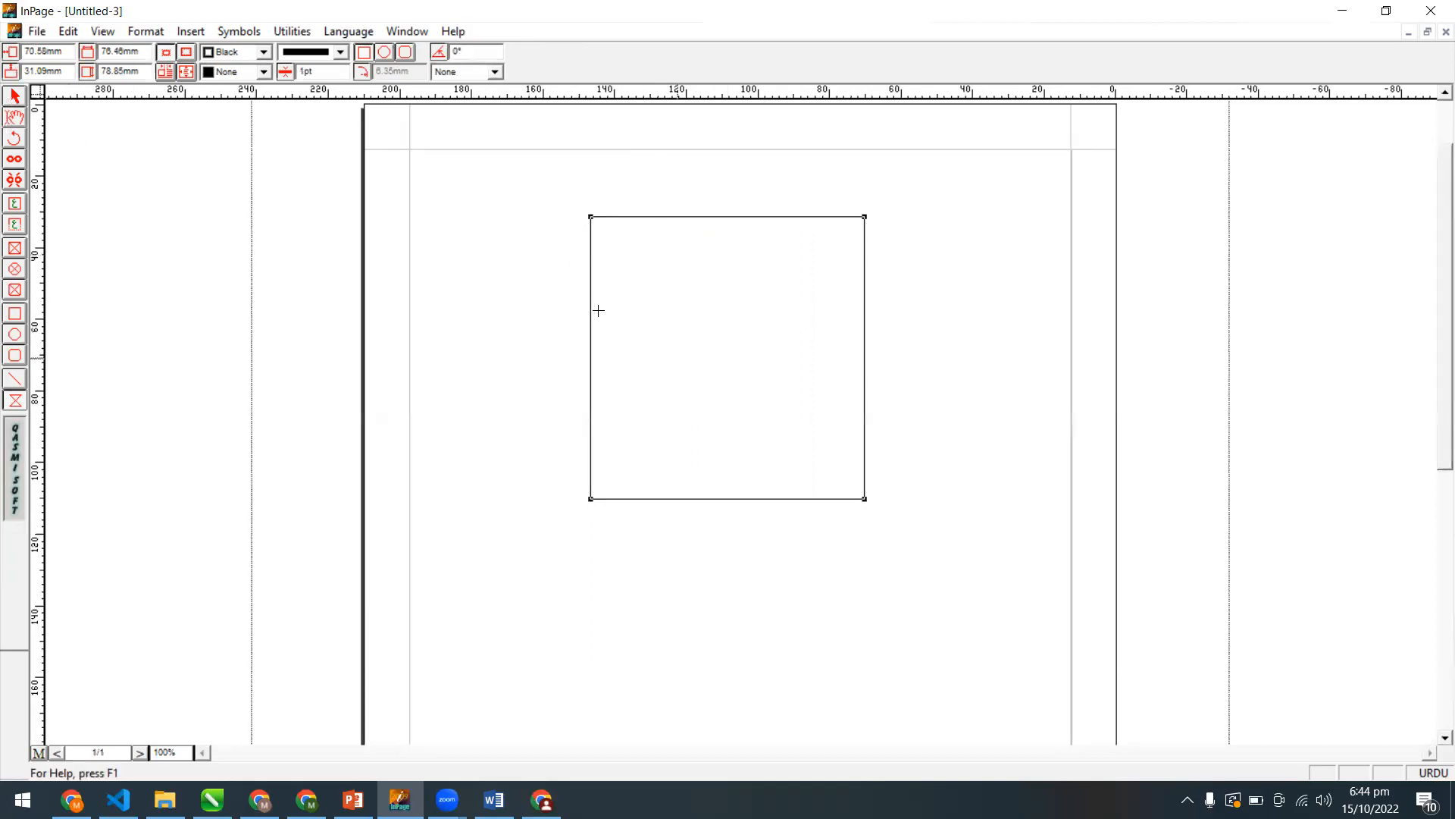
Draw a second polygon about 33 by 31 mm to the left of the large one and delete it.
{"action": "left_click_drag", "start_coordinate": [454, 289], "coordinate": [573, 398]}
{"action": "left_click", "coordinate": [16, 99]}
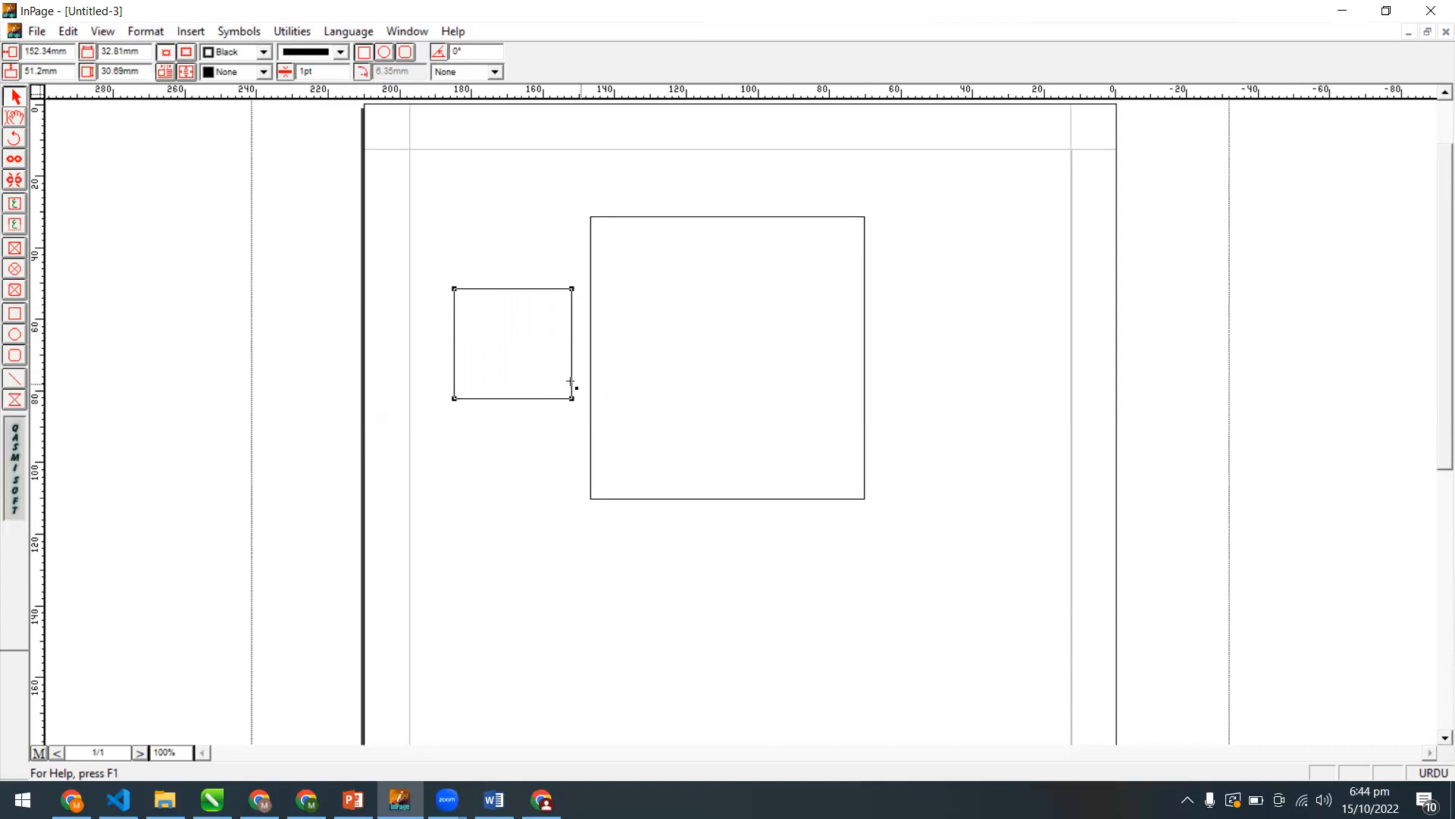
{"action": "key", "text": "Delete"}
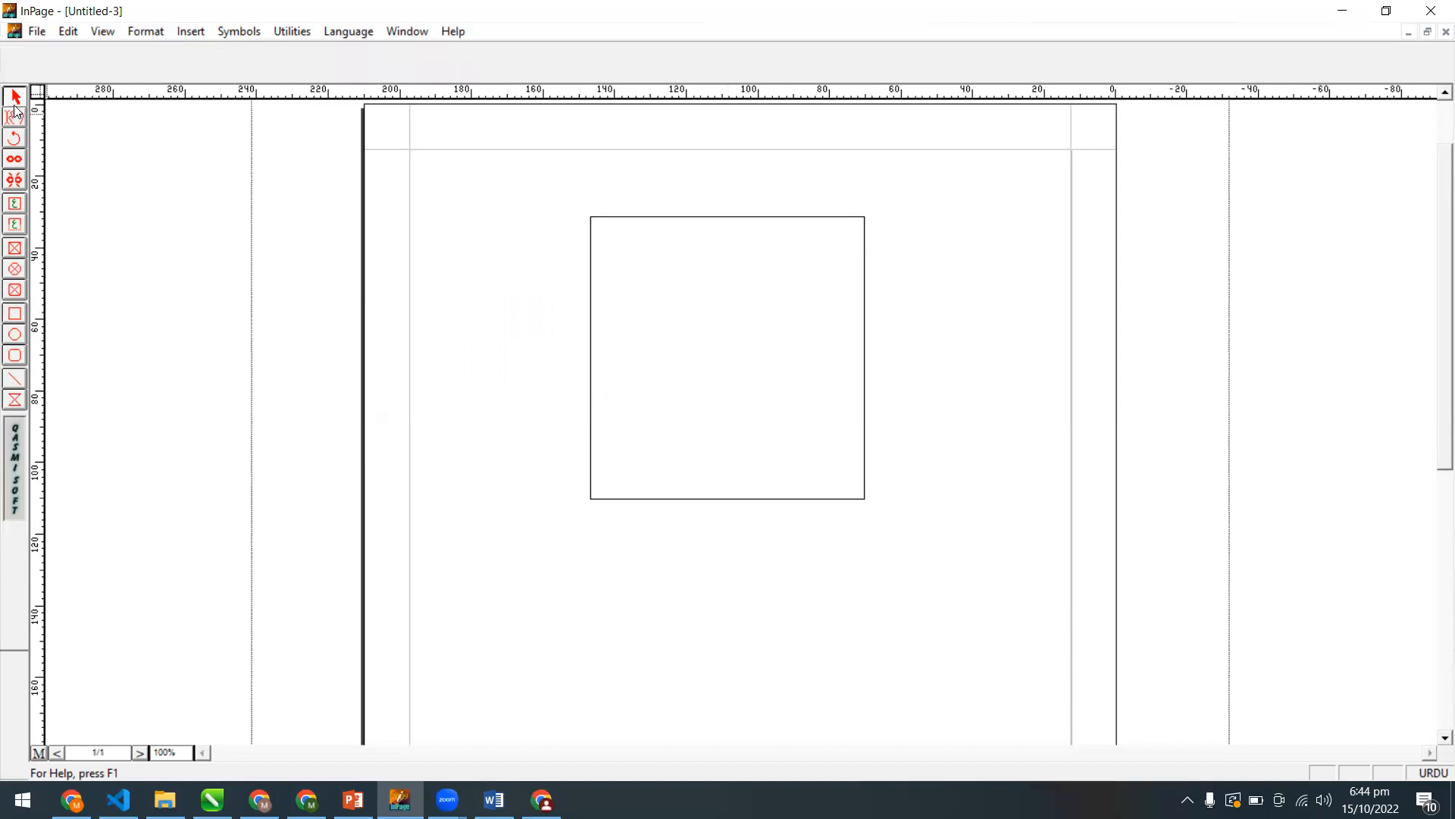
{"action": "left_click", "coordinate": [17, 400]}
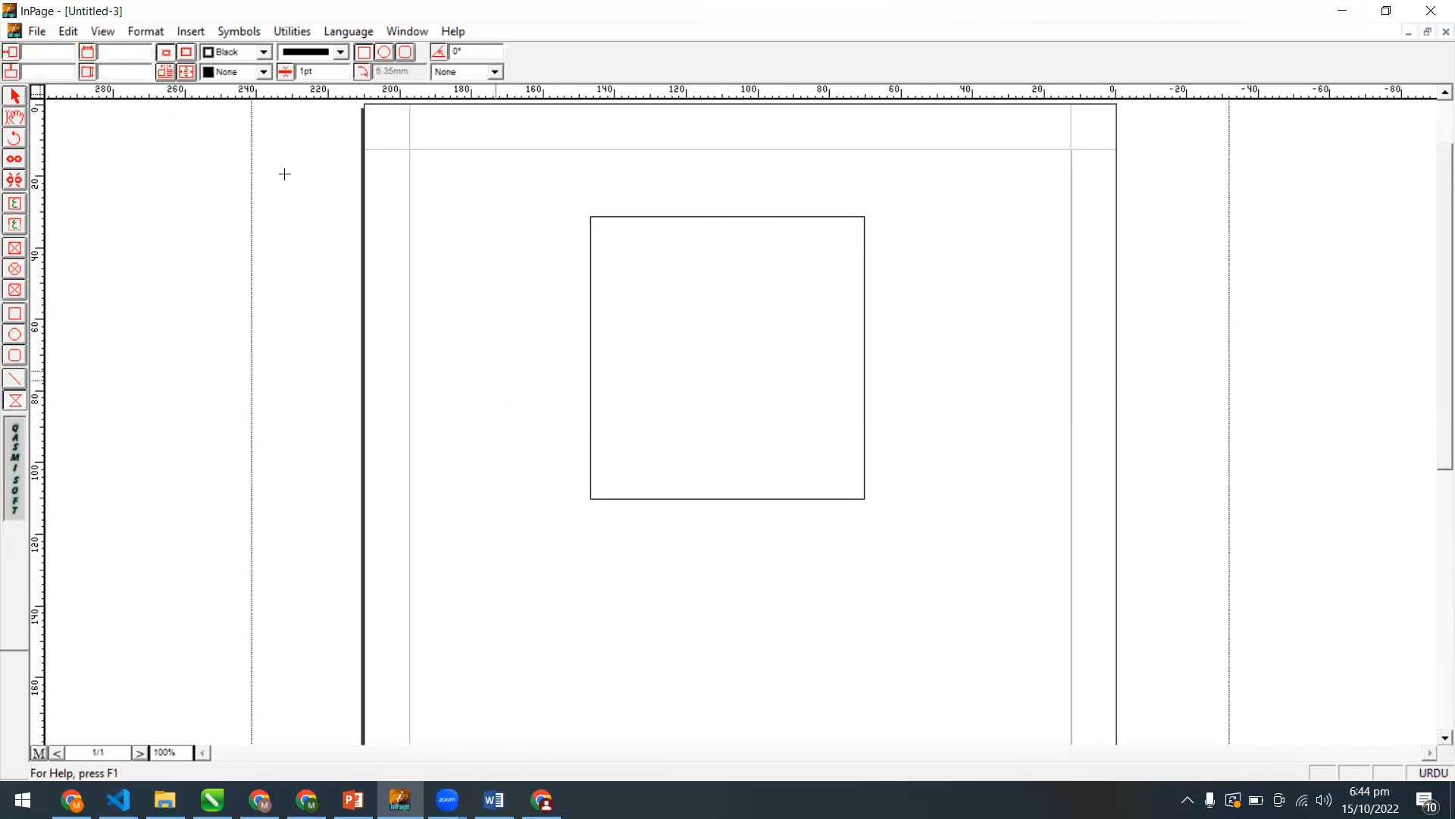
{"action": "left_click", "coordinate": [16, 96]}
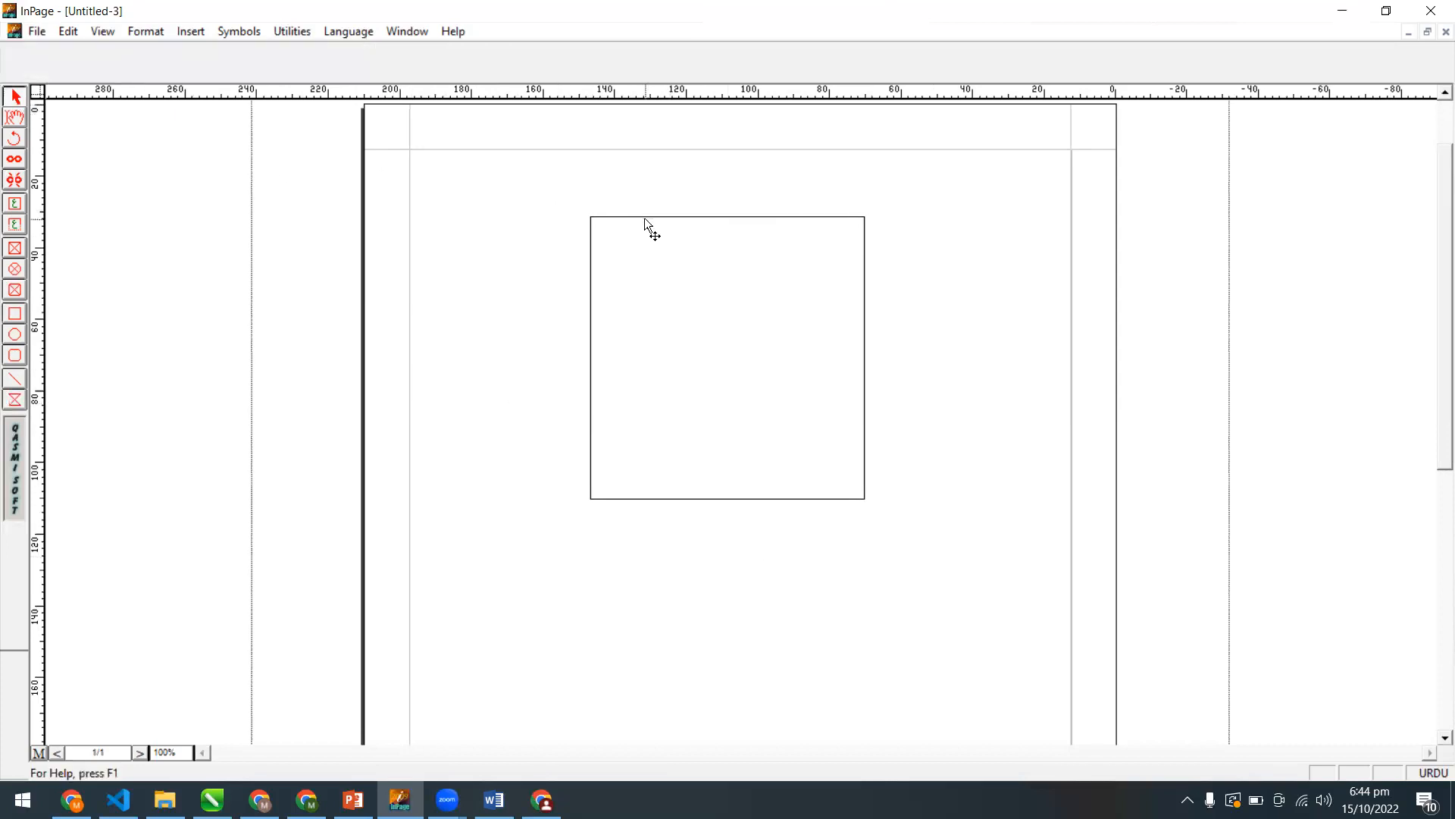
Reshape the polygon by adding and moving points, pulling a narrow spike up from its upper edge and a deep notch into its right side.
{"action": "left_click", "coordinate": [645, 218]}
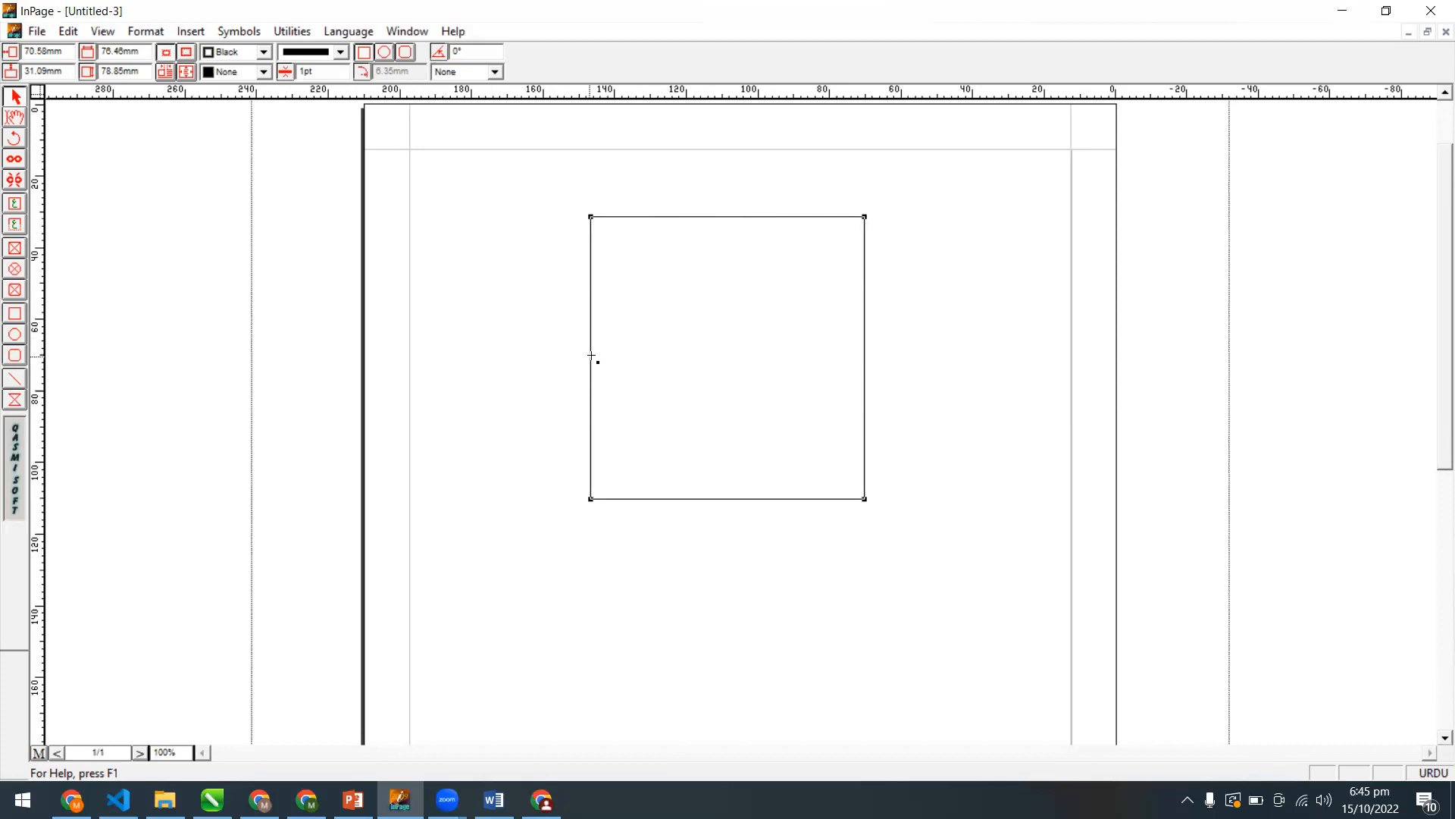
{"action": "left_click_drag", "start_coordinate": [684, 361], "coordinate": [652, 347]}
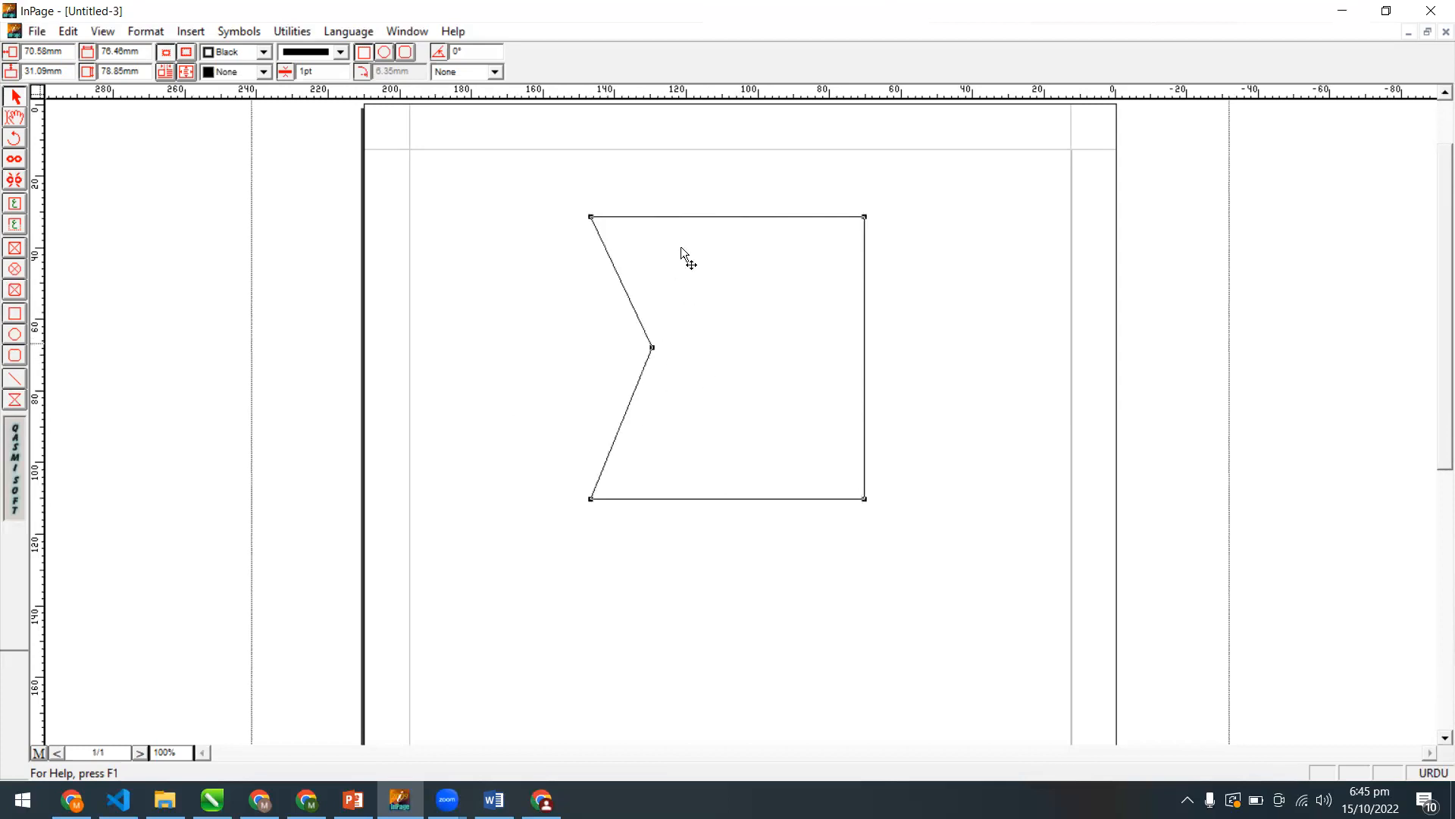
{"action": "left_click_drag", "start_coordinate": [732, 218], "coordinate": [732, 166]}
{"action": "left_click_drag", "start_coordinate": [860, 333], "coordinate": [789, 341]}
{"action": "left_click_drag", "start_coordinate": [864, 218], "coordinate": [721, 249]}
{"action": "left_click_drag", "start_coordinate": [653, 348], "coordinate": [619, 268]}
{"action": "left_click_drag", "start_coordinate": [789, 343], "coordinate": [871, 287]}
{"action": "left_click_drag", "start_coordinate": [790, 339], "coordinate": [818, 277]}
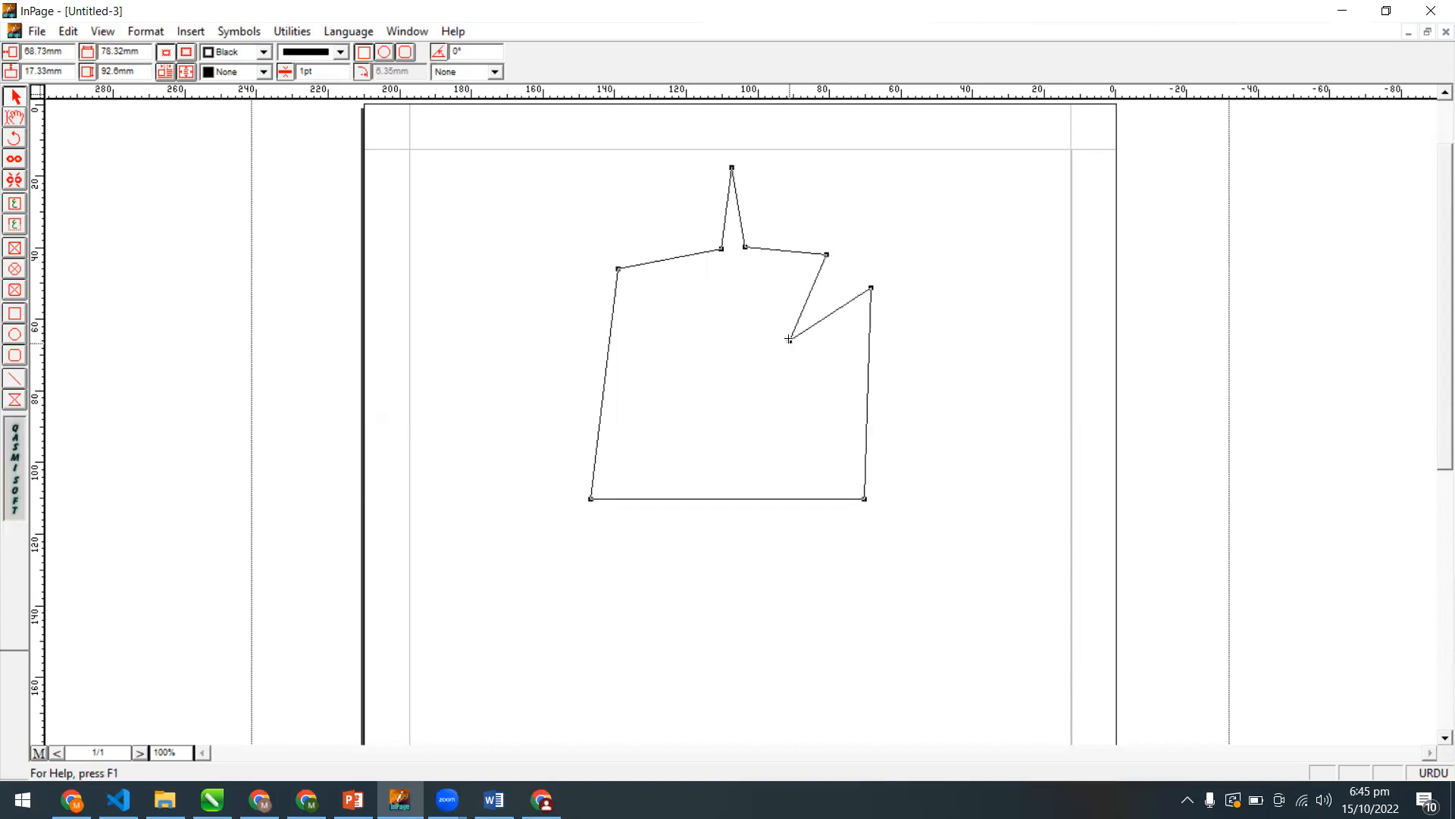
Deepen the polygon's right-side notch and add points along its right and lower edges to form jagged teeth.
{"action": "left_click_drag", "start_coordinate": [767, 385], "coordinate": [759, 396]}
{"action": "left_click_drag", "start_coordinate": [867, 409], "coordinate": [733, 443]}
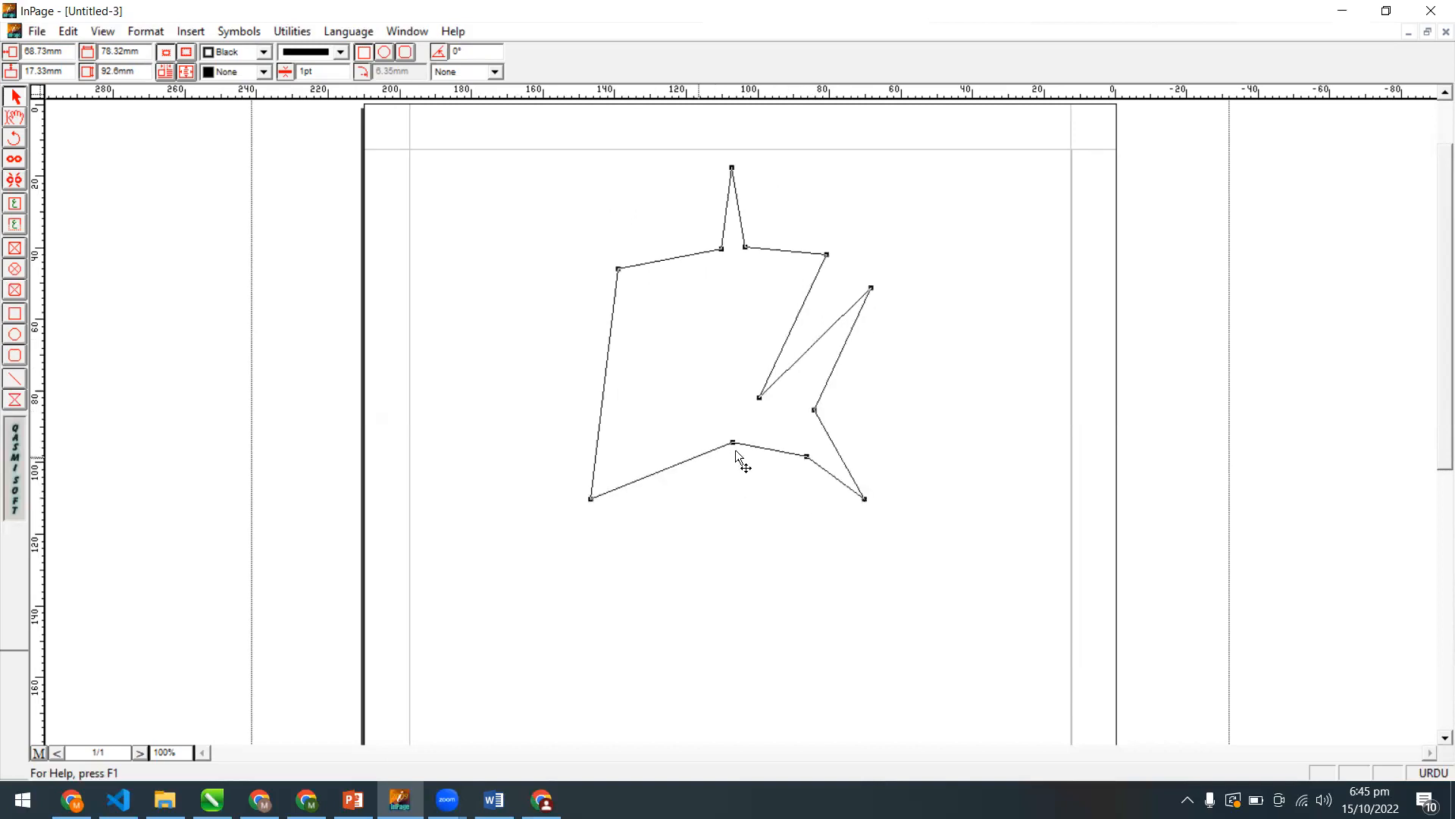
{"action": "left_click_drag", "start_coordinate": [755, 503], "coordinate": [758, 519]}
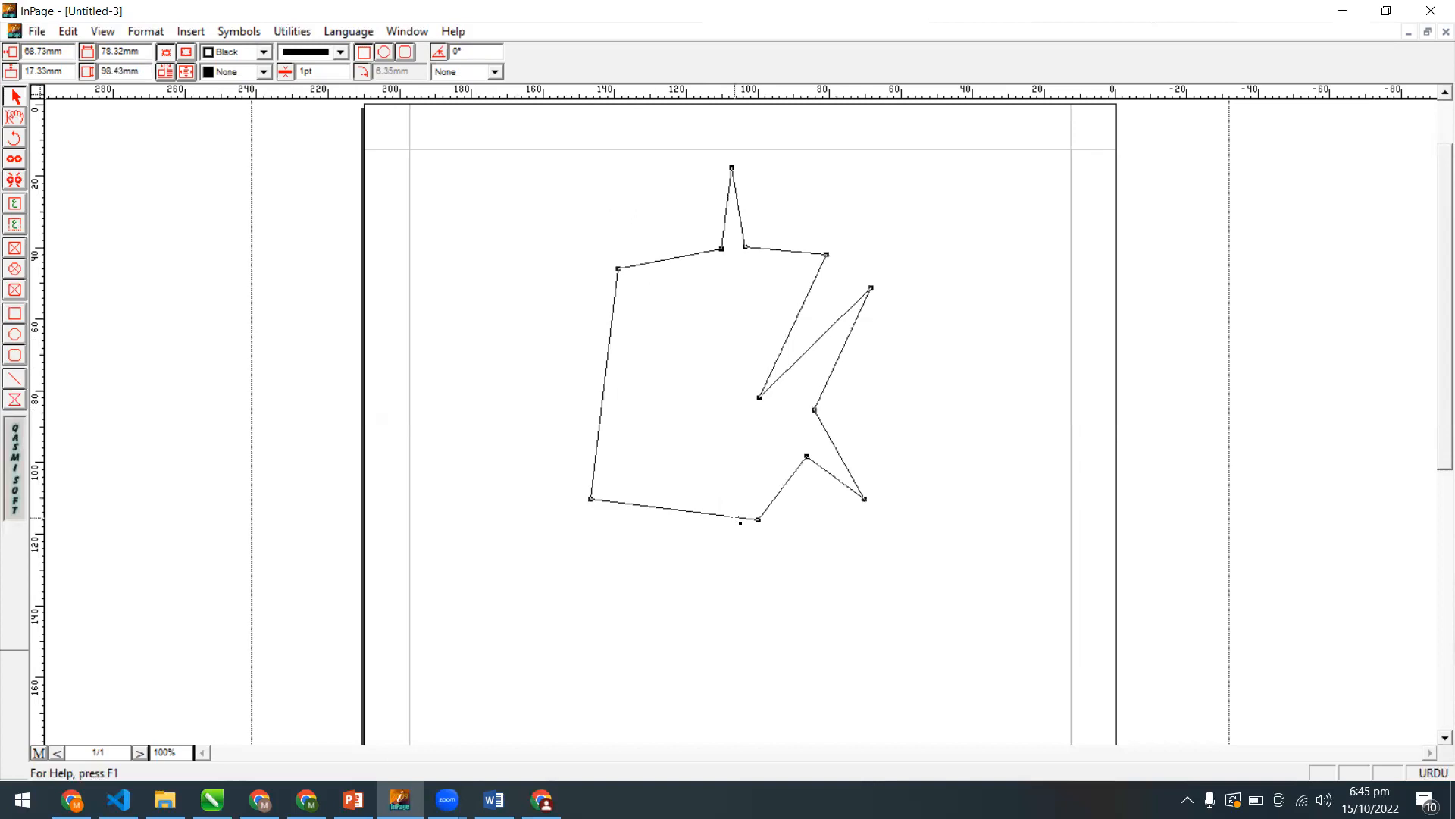
{"action": "left_click_drag", "start_coordinate": [742, 452], "coordinate": [684, 453]}
{"action": "left_click", "coordinate": [677, 512]}
{"action": "left_click", "coordinate": [673, 513]}
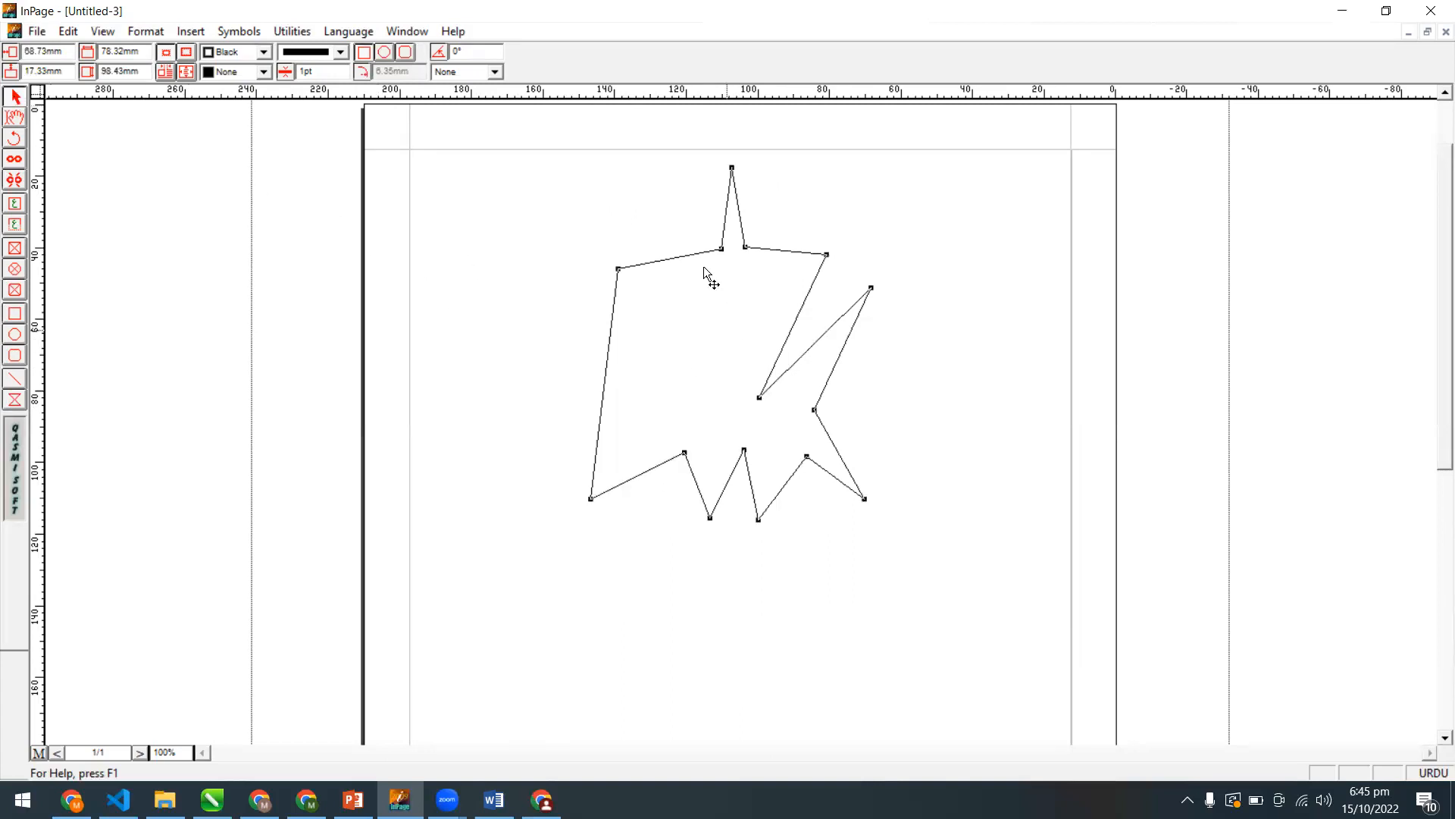
Fill the jagged polygon with Gray and move it to the left on the page.
{"action": "left_click", "coordinate": [228, 71]}
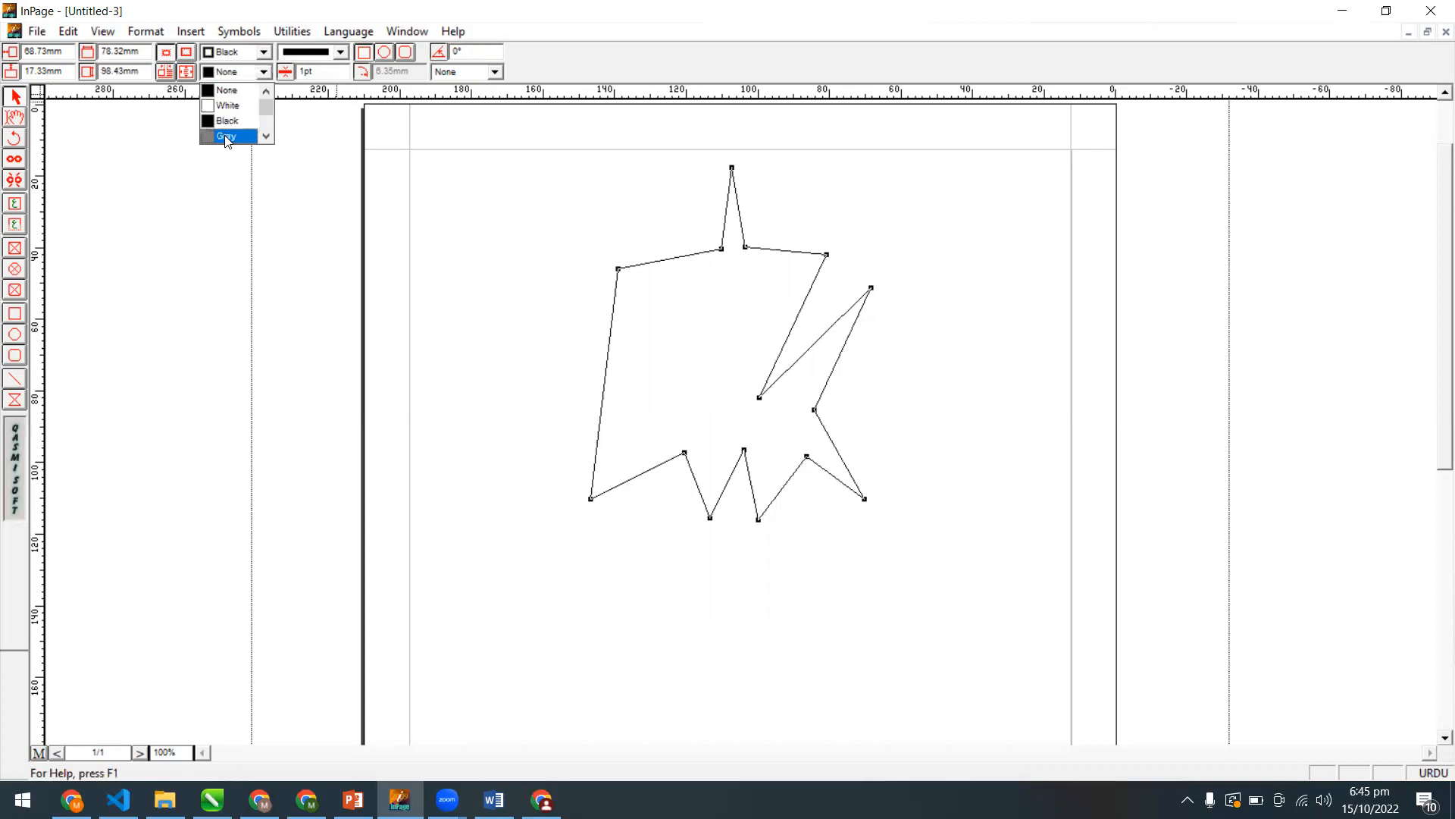
{"action": "left_click", "coordinate": [227, 137]}
{"action": "left_click_drag", "start_coordinate": [710, 303], "coordinate": [606, 312]}
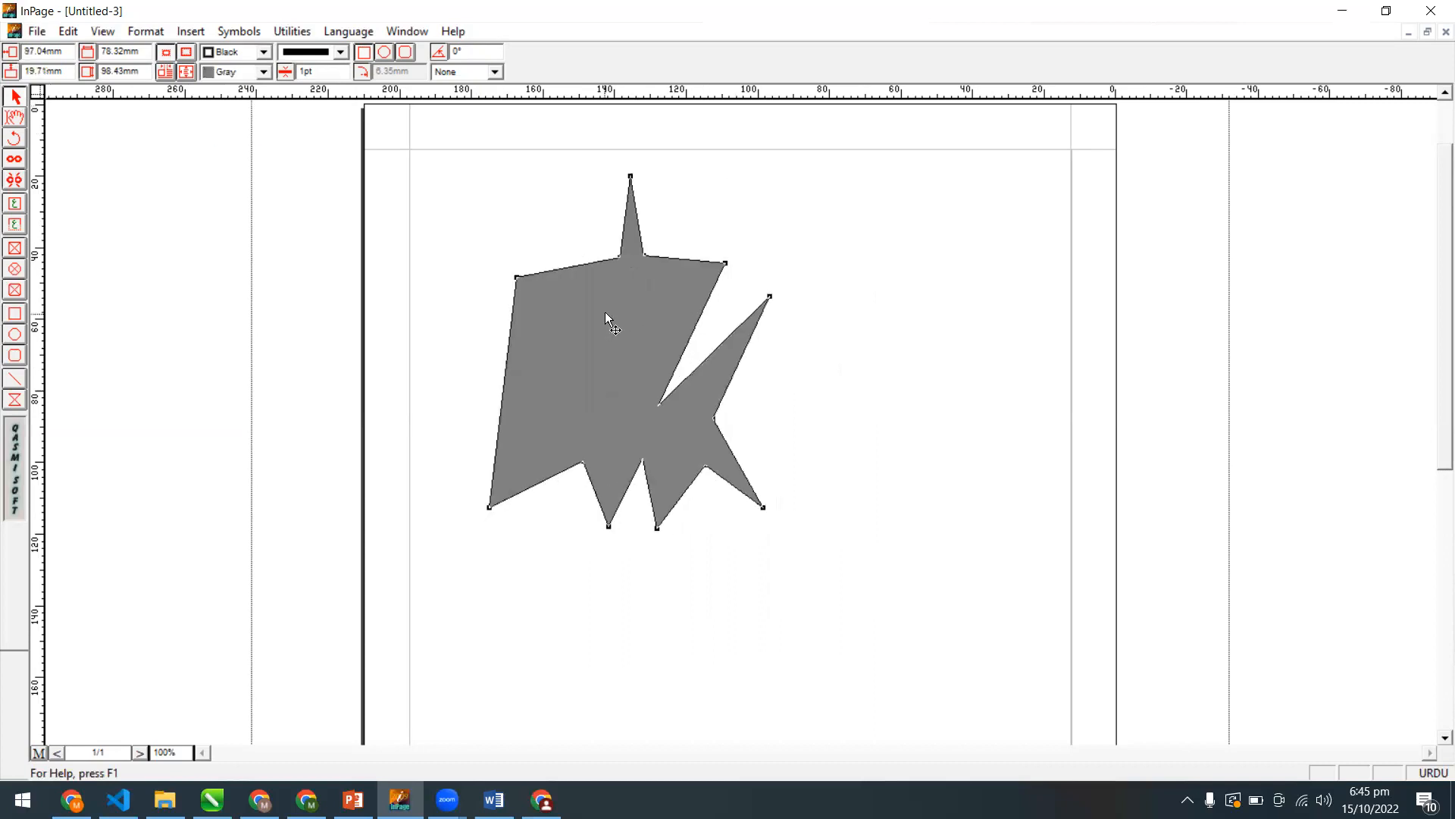
Draw a text box about 35 by 17 mm inside the gray polygon and enter some short sample Urdu text.
{"action": "left_click", "coordinate": [15, 207]}
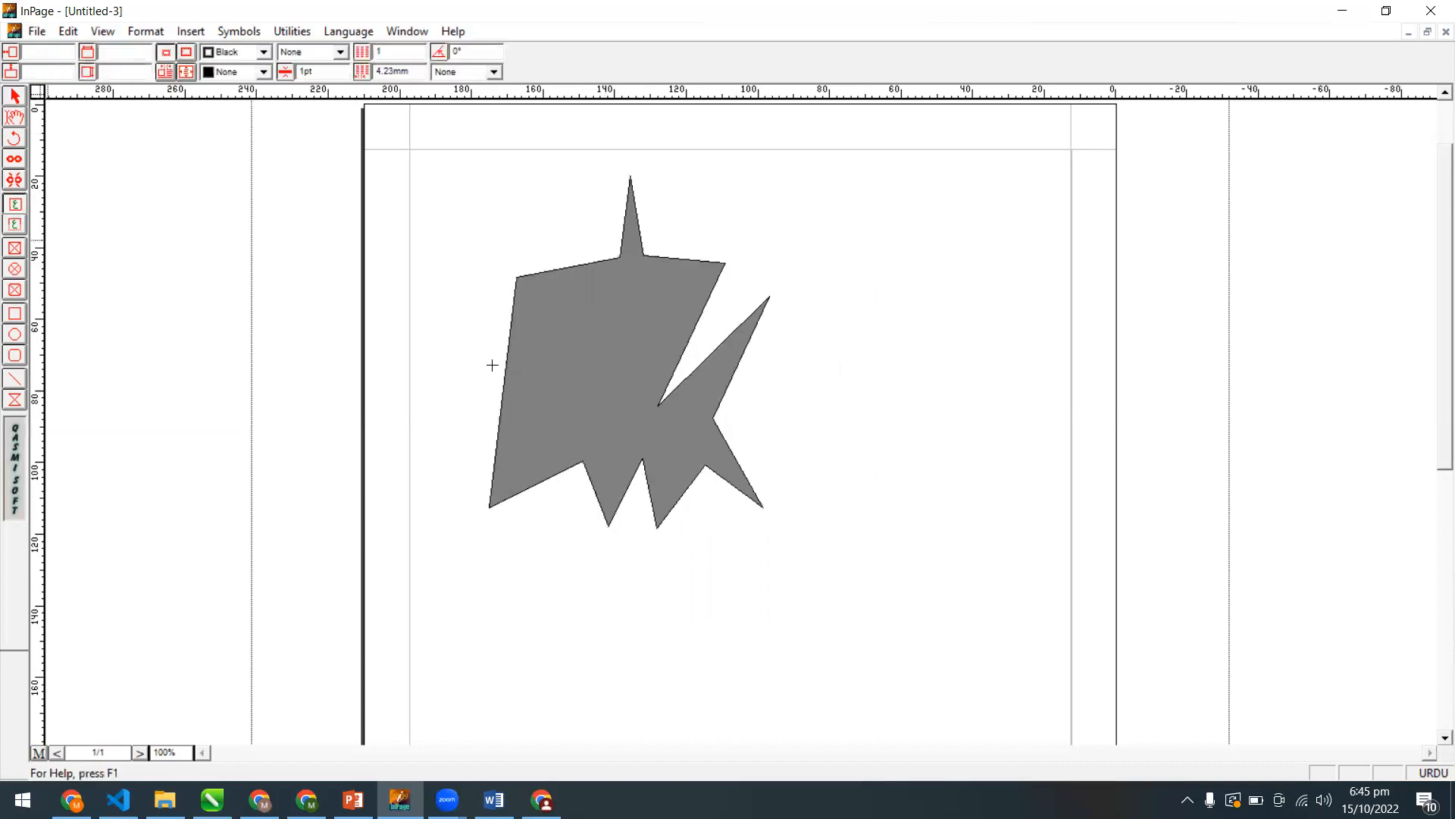
{"action": "left_click_drag", "start_coordinate": [533, 297], "coordinate": [661, 359]}
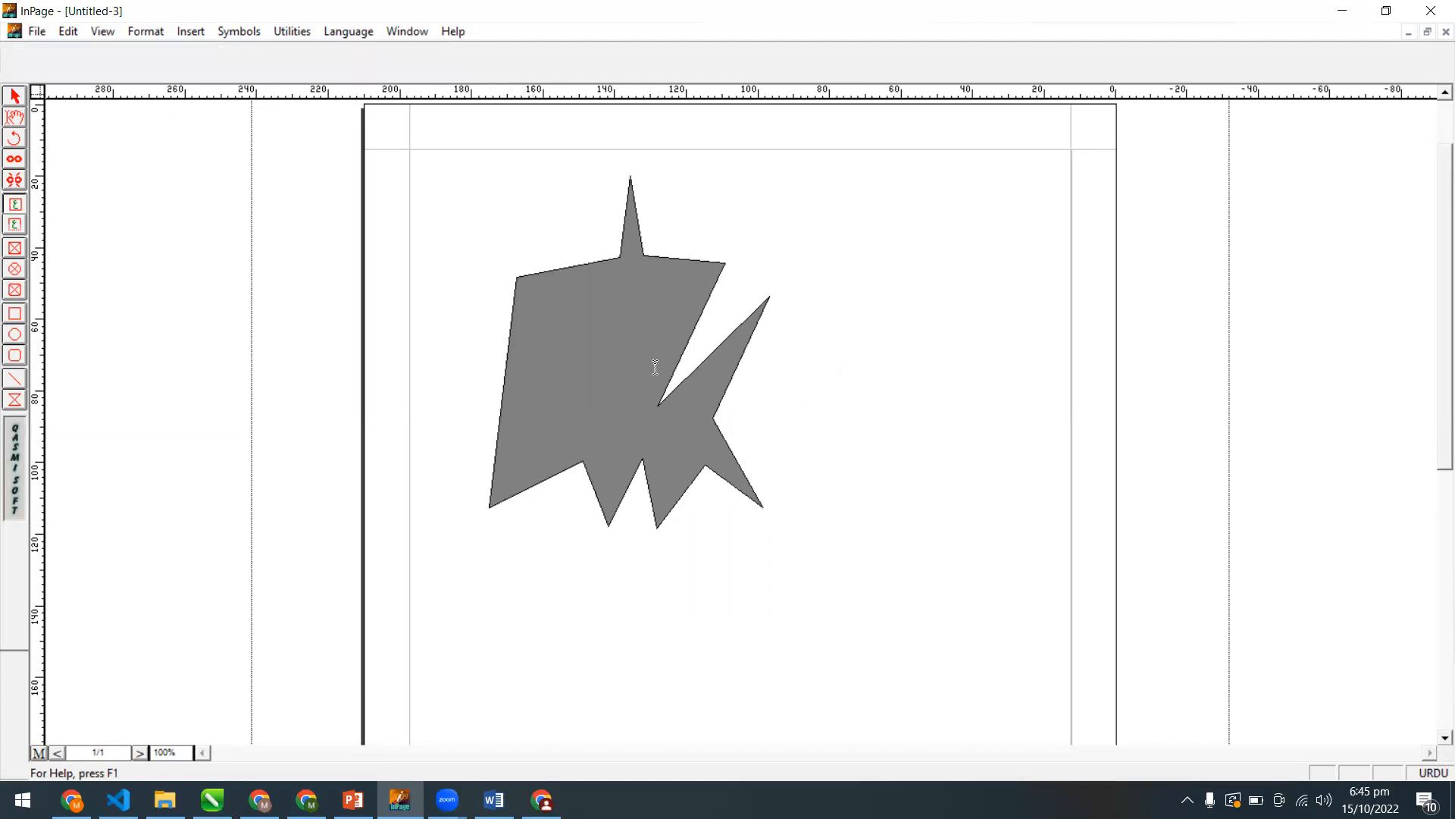
{"action": "type", "text": "فلکو فاسد"}
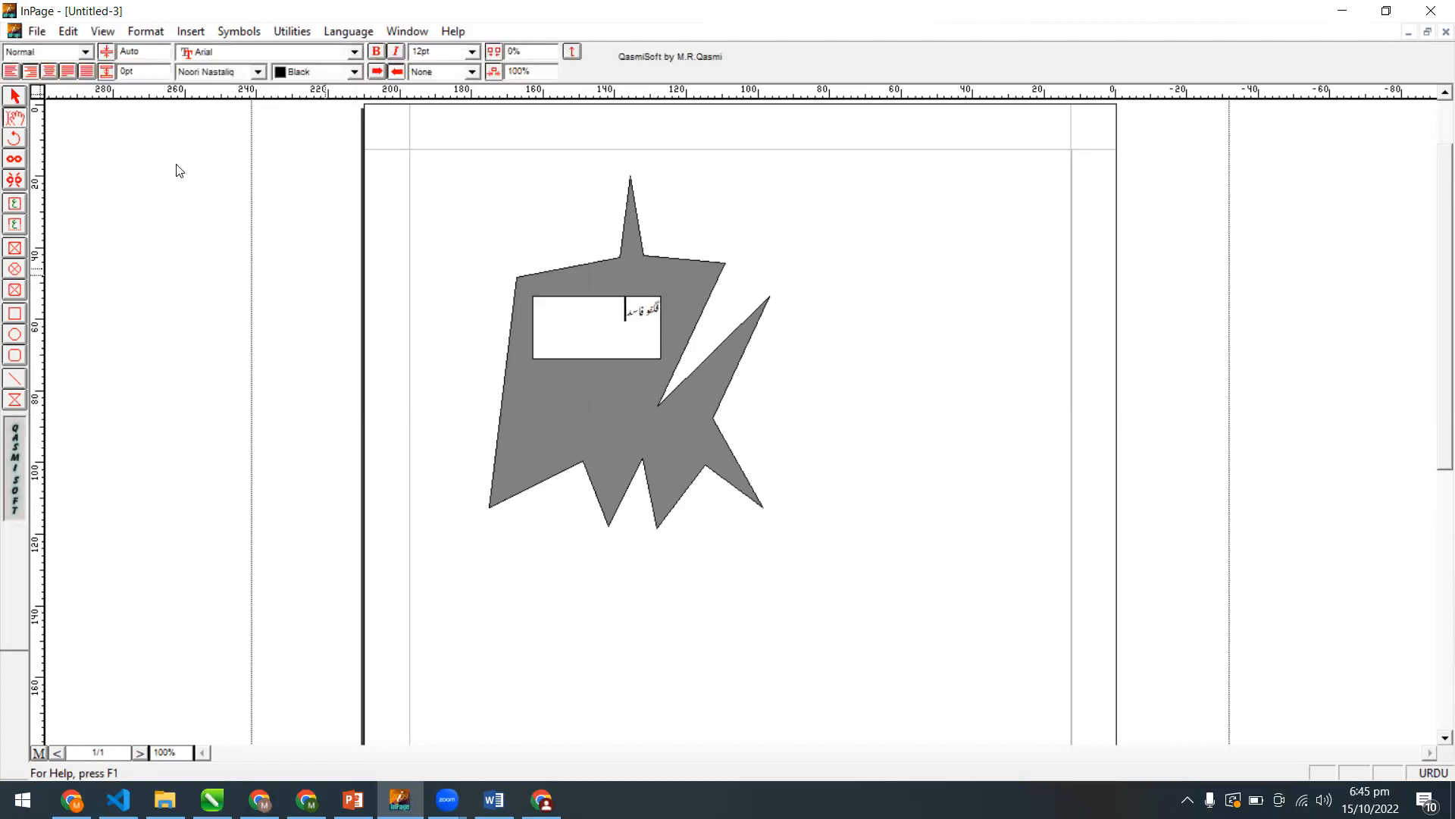
Delete the sample text box and the gray polygon from the page.
{"action": "left_click", "coordinate": [14, 96]}
{"action": "left_click", "coordinate": [647, 342]}
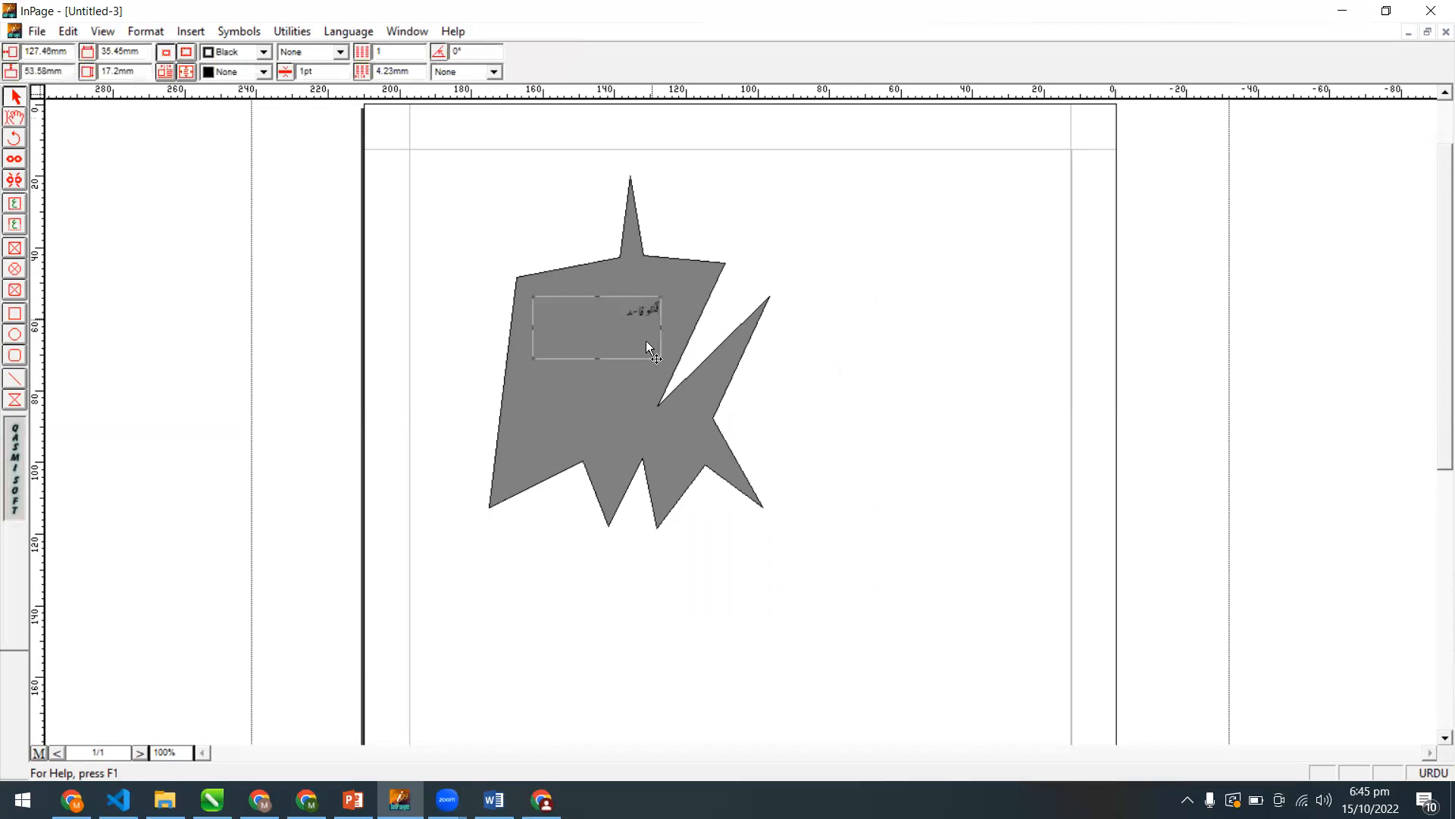
{"action": "left_click_drag", "start_coordinate": [653, 326], "coordinate": [664, 315]}
{"action": "key", "text": "Delete"}
{"action": "left_click", "coordinate": [650, 358]}
{"action": "key", "text": "Delete"}
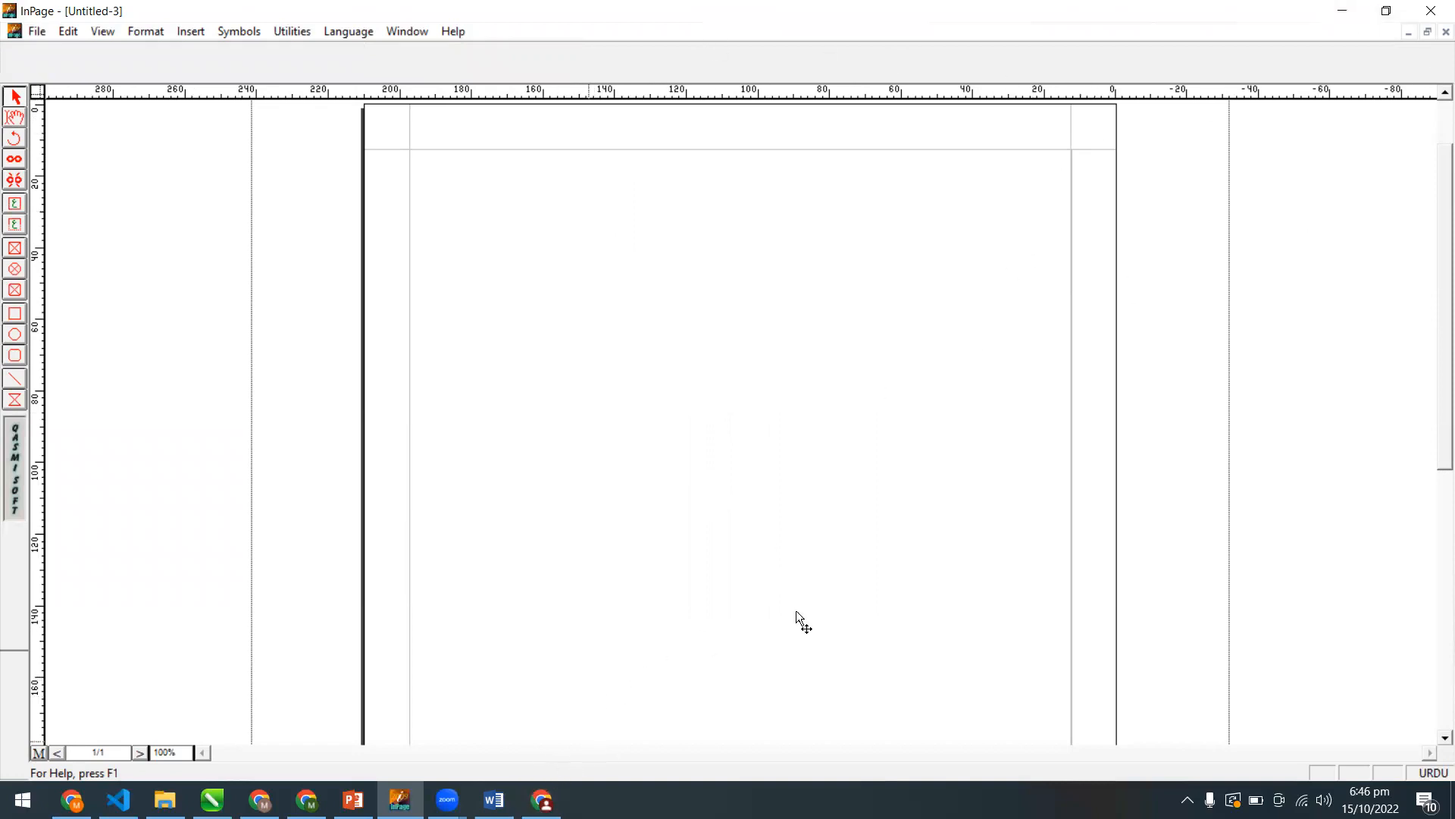
Minimize the blank document to bring the Untitled-2 poetry page back to full size, and select the poet's name text box.
{"action": "left_click", "coordinate": [1408, 32]}
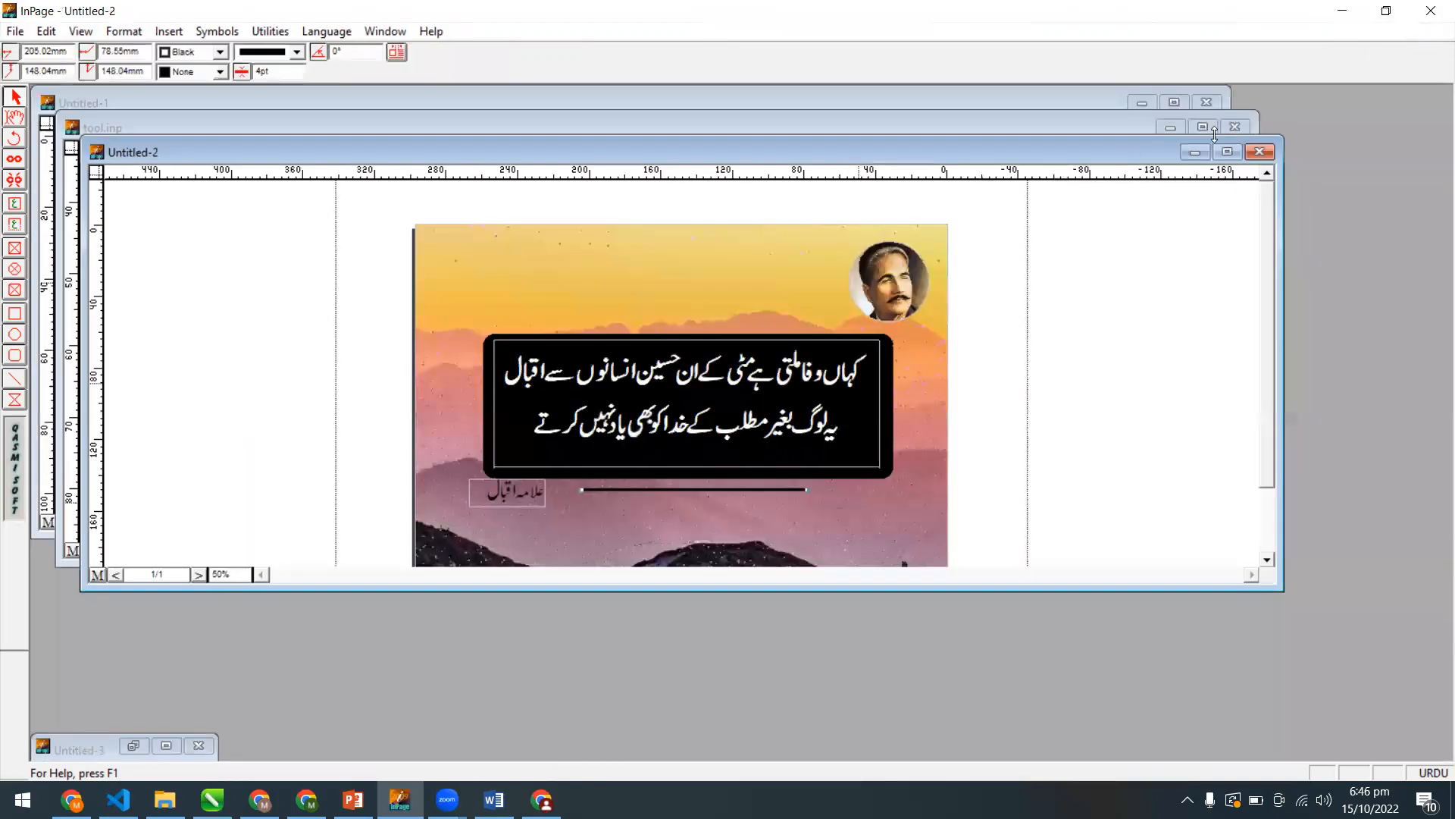
{"action": "left_click", "coordinate": [1227, 151]}
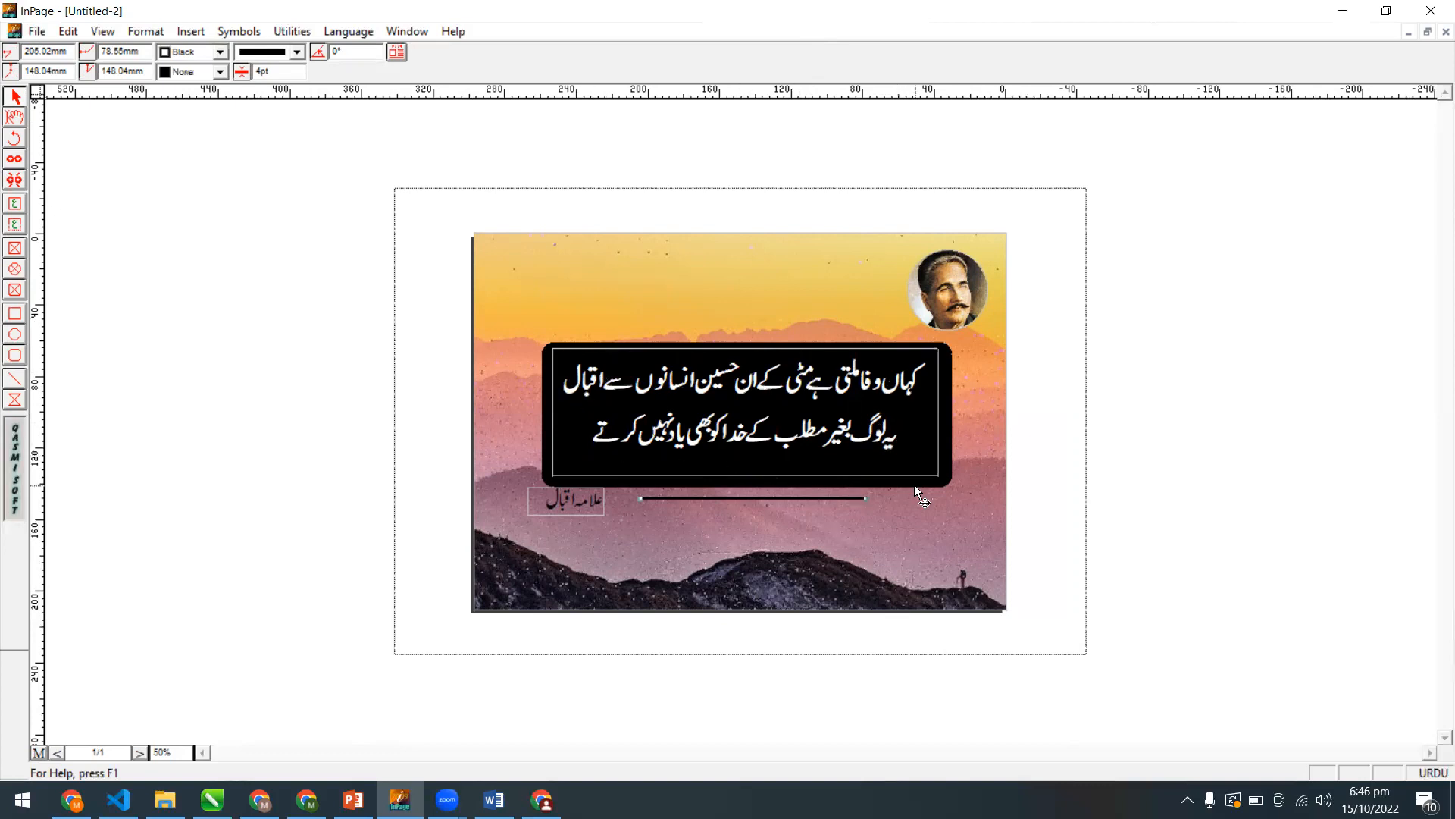
{"action": "left_click", "coordinate": [950, 301]}
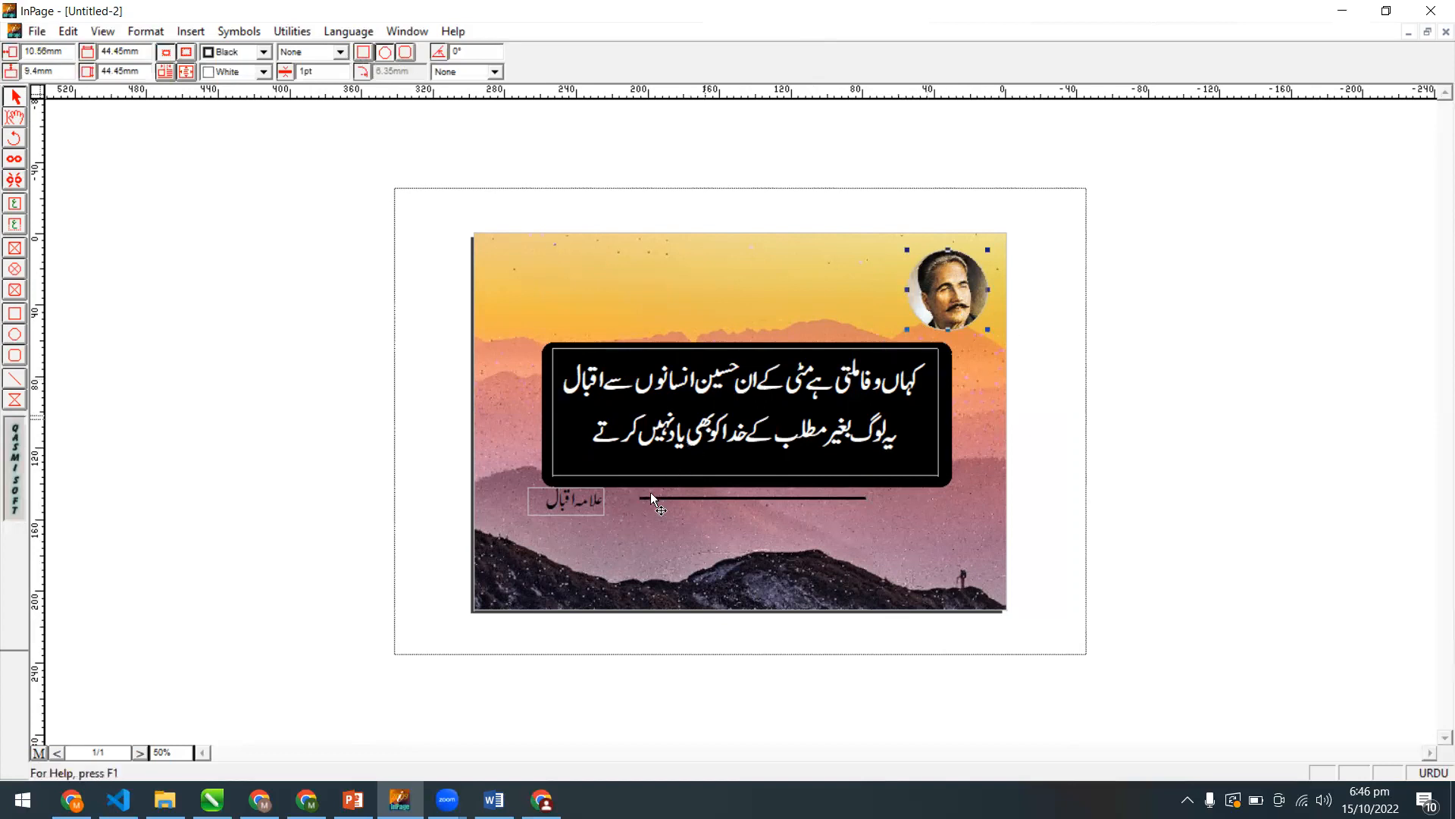
{"action": "left_click", "coordinate": [577, 502]}
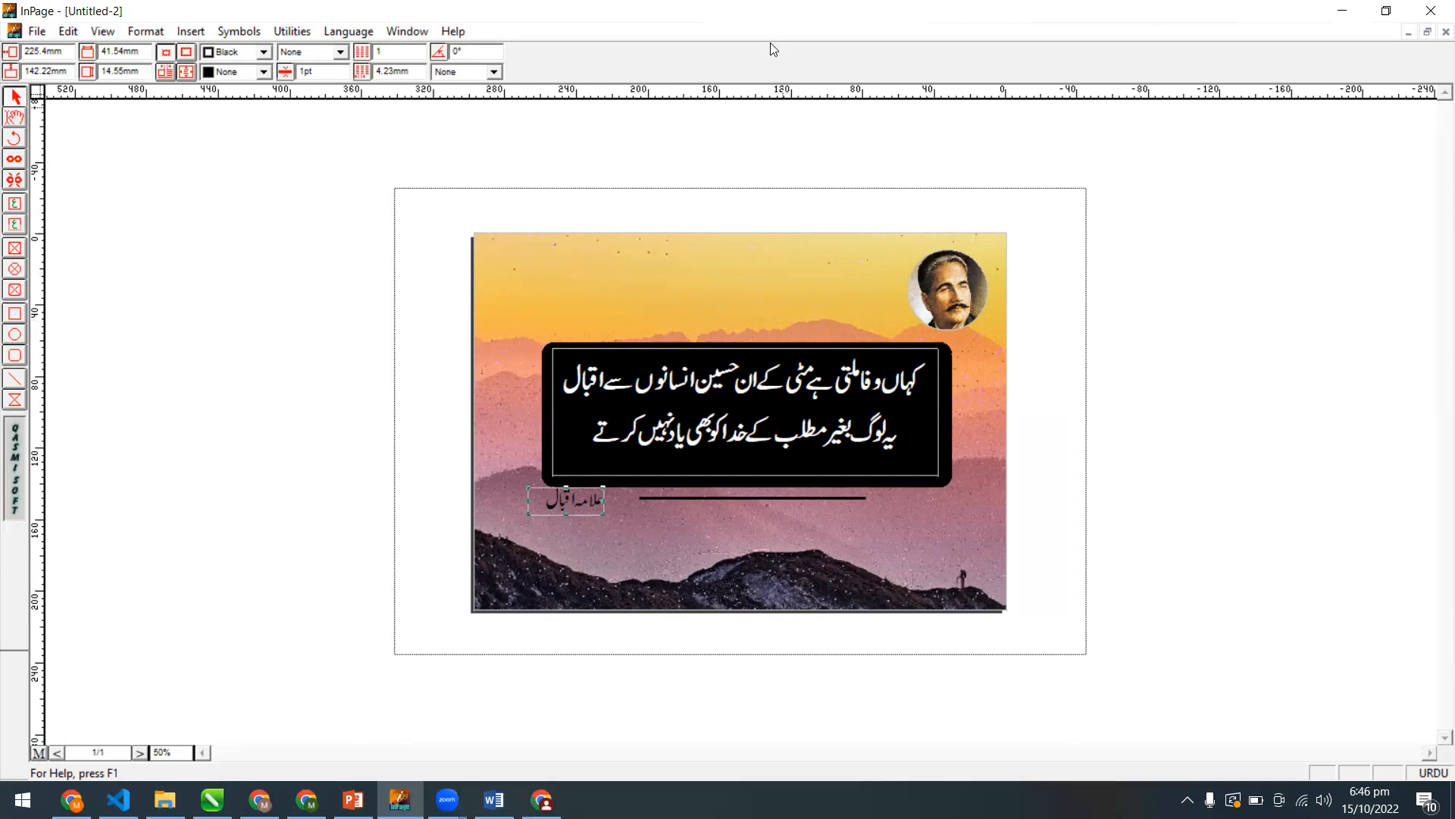
{"action": "left_click", "coordinate": [877, 51]}
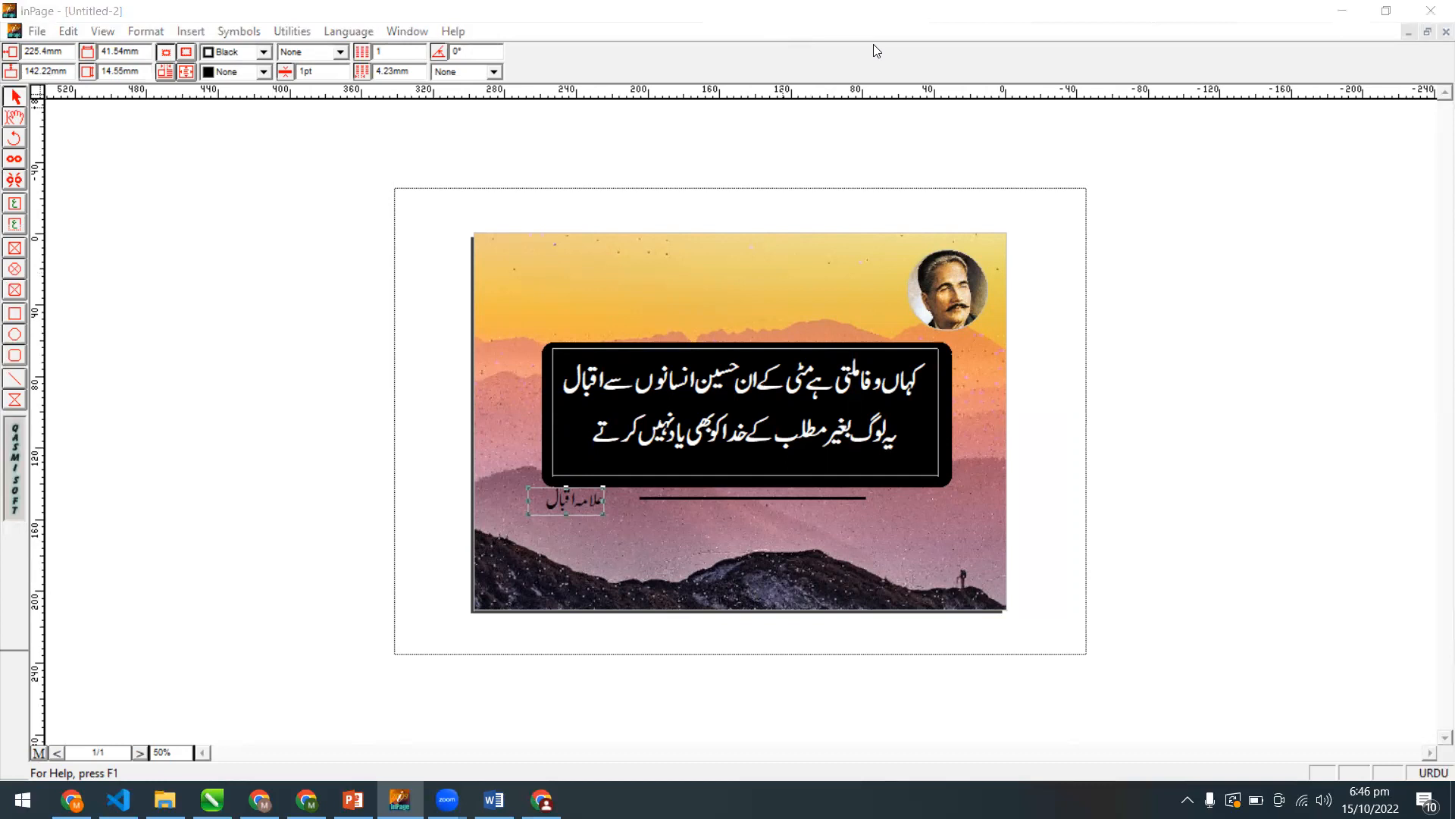